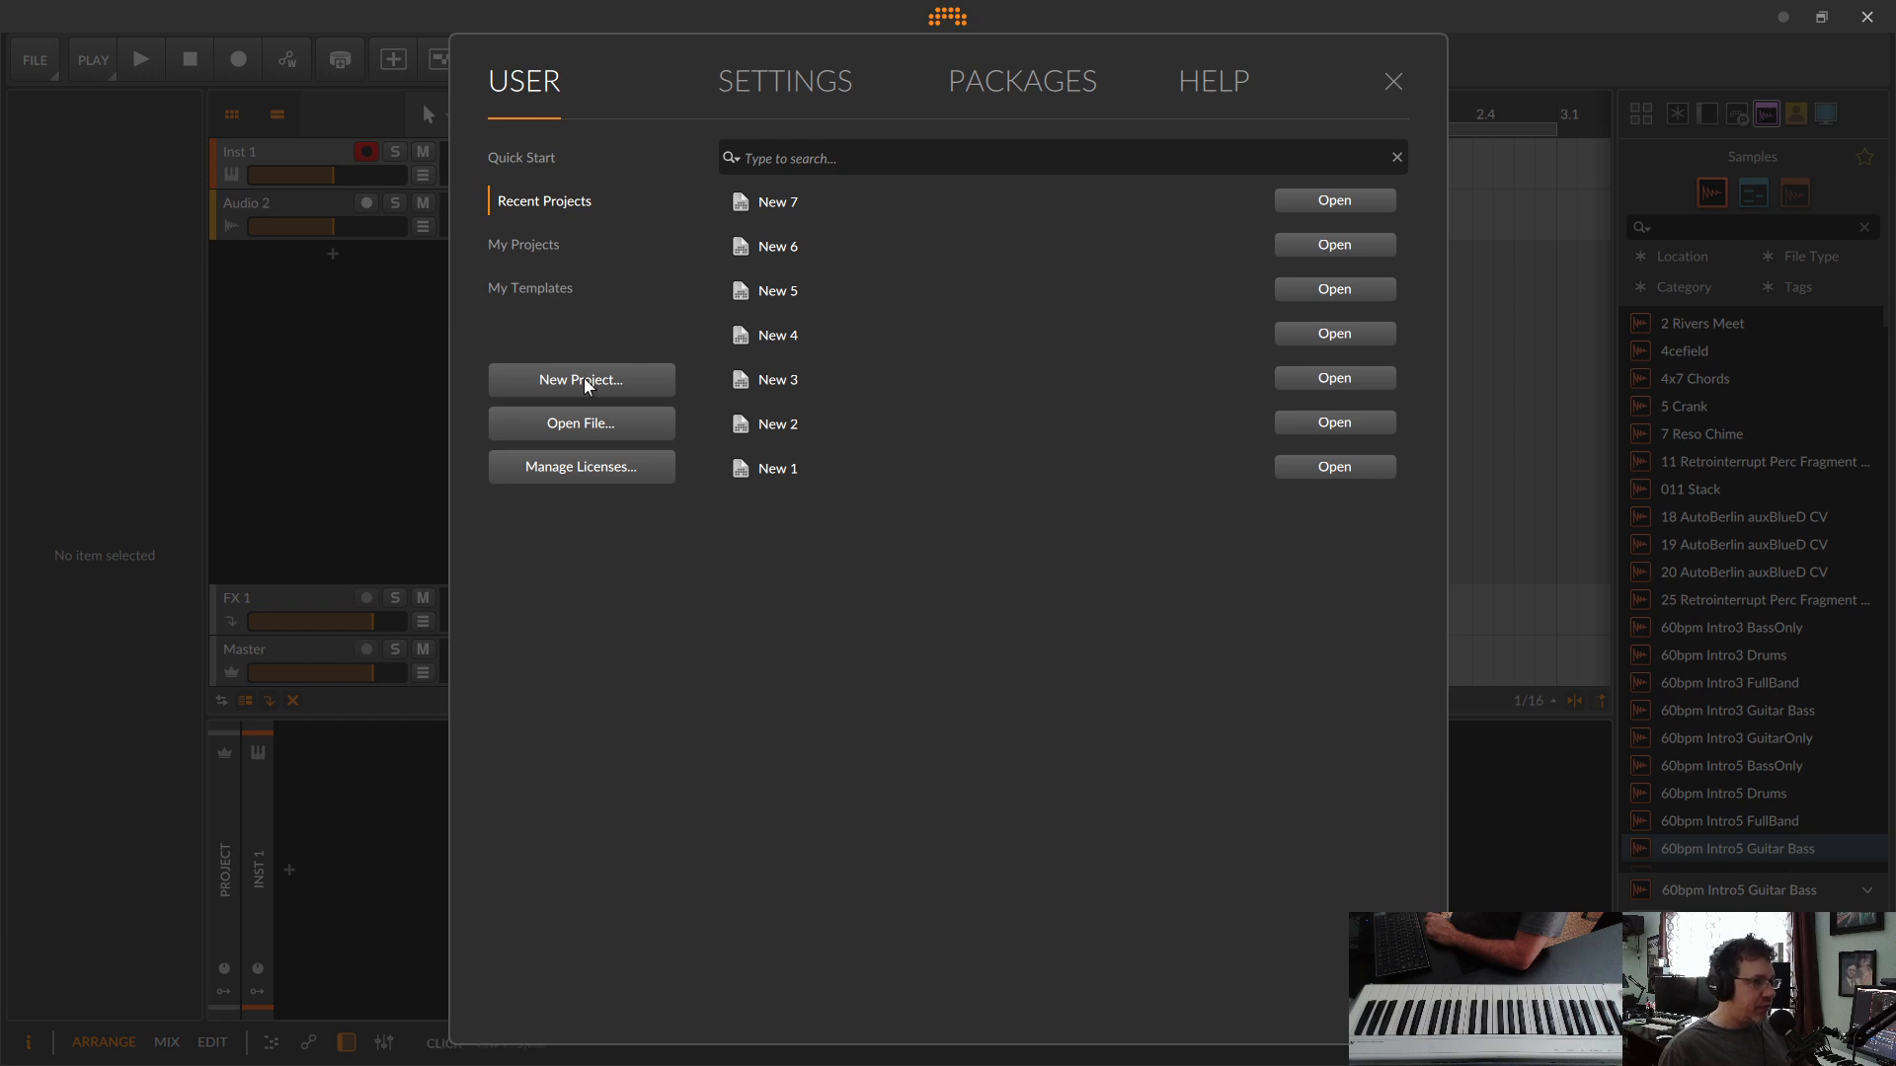
# Step: Create a new project and add Polysynth from the device list as a new instrument track below Audio 2
pyautogui.click(584, 379)
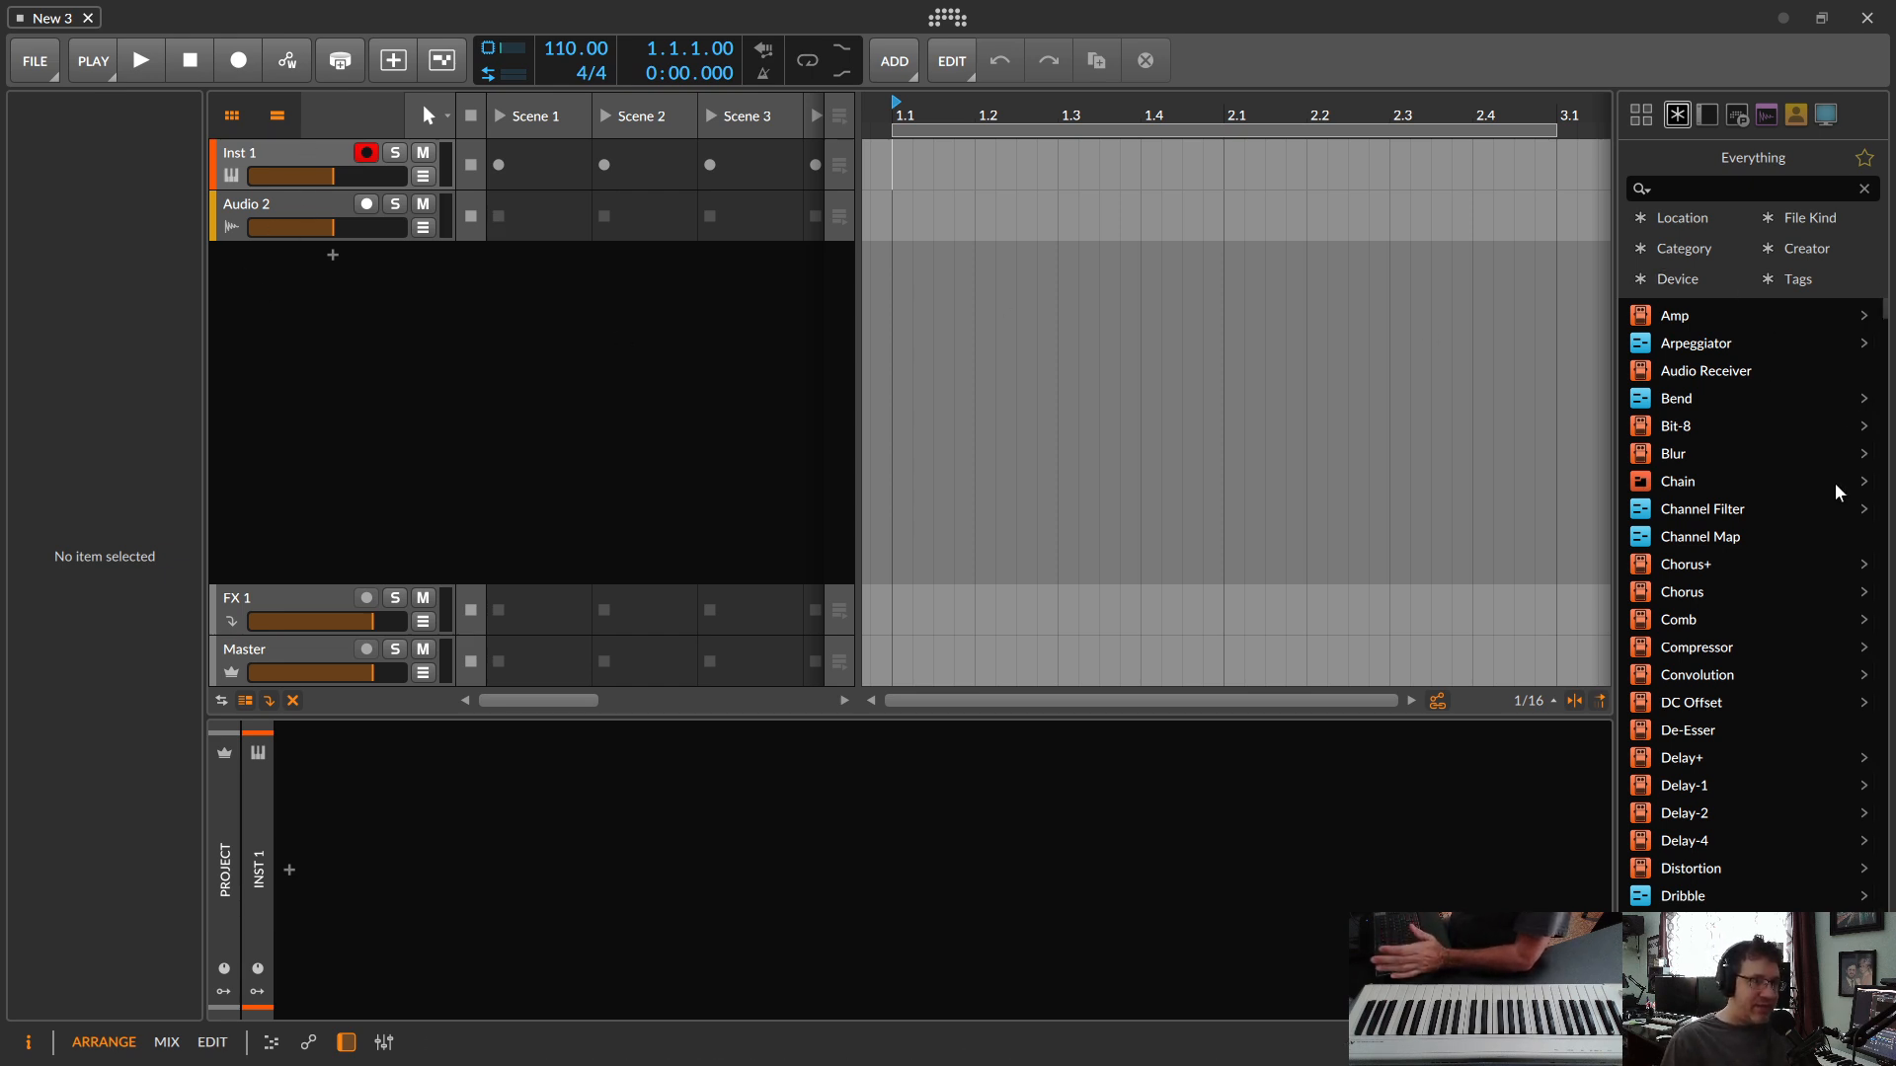
pyautogui.scroll(-15, 1729, 601)
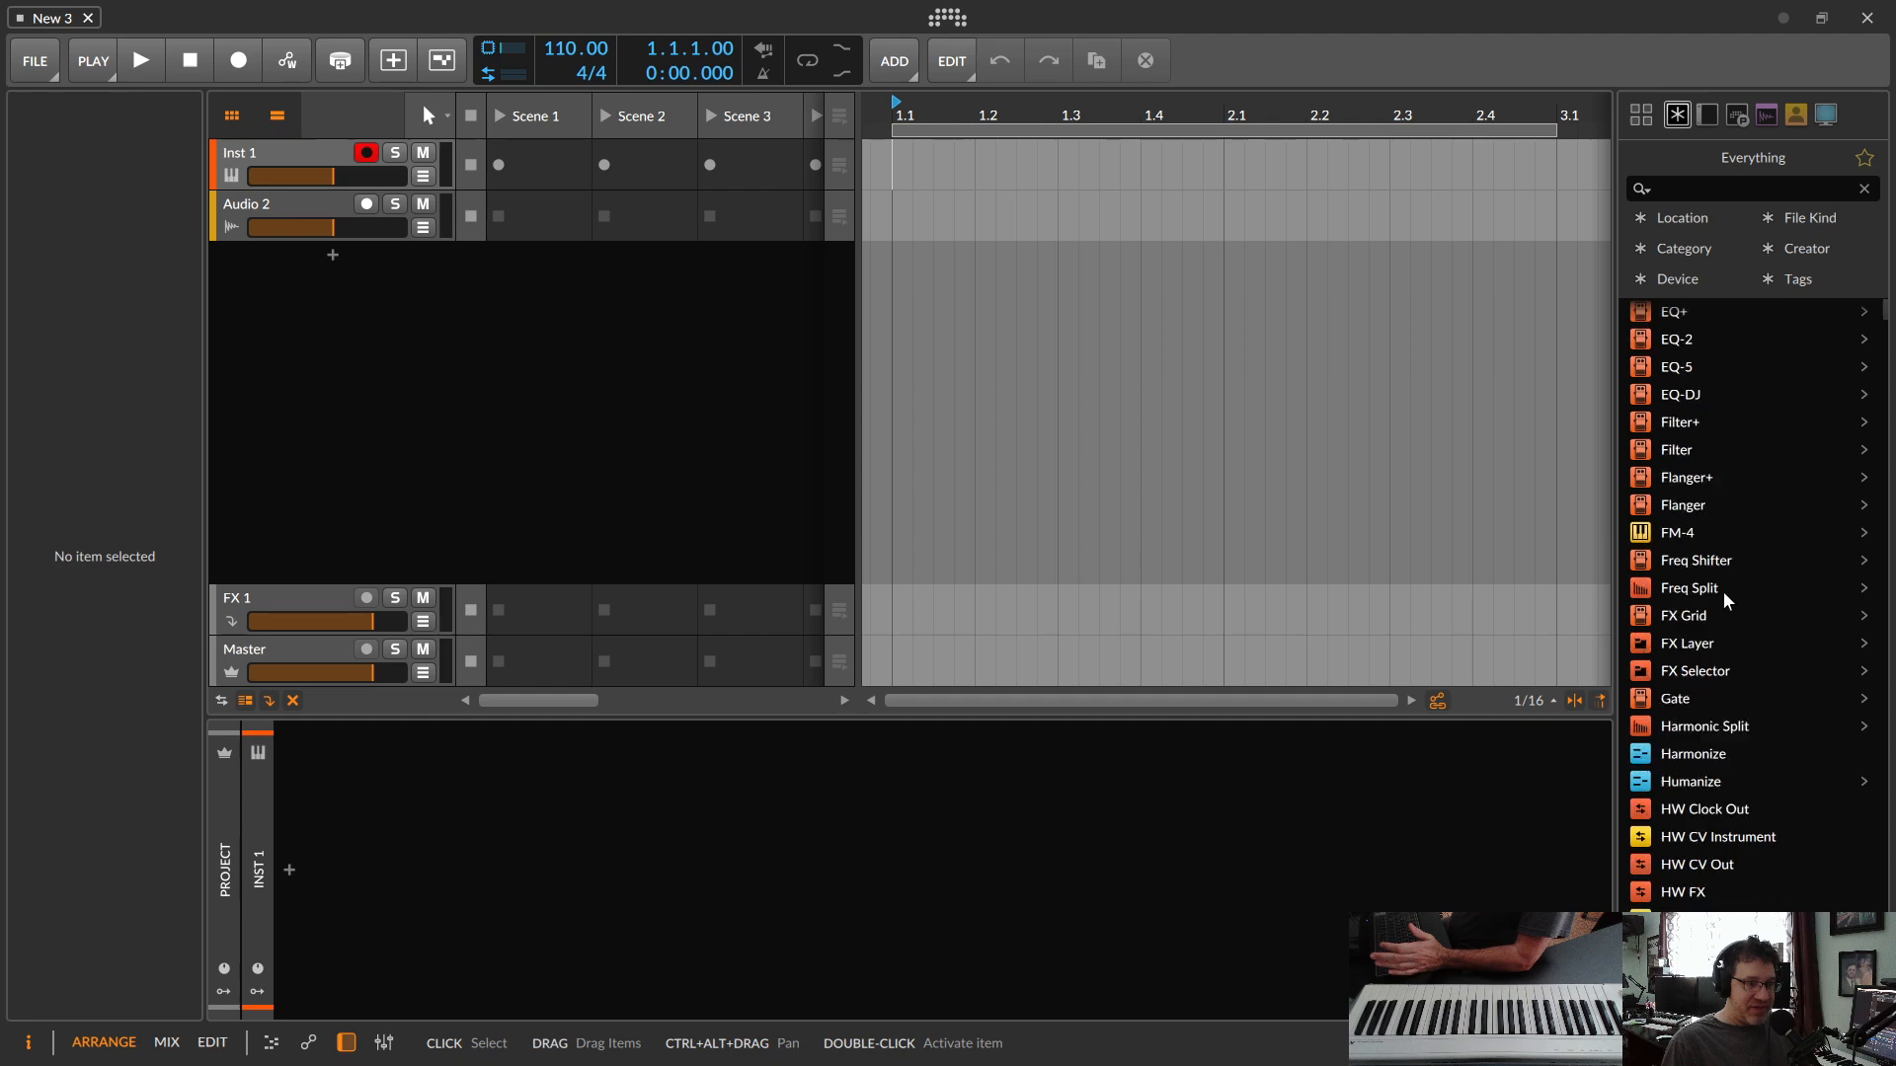
pyautogui.scroll(-15, 1720, 602)
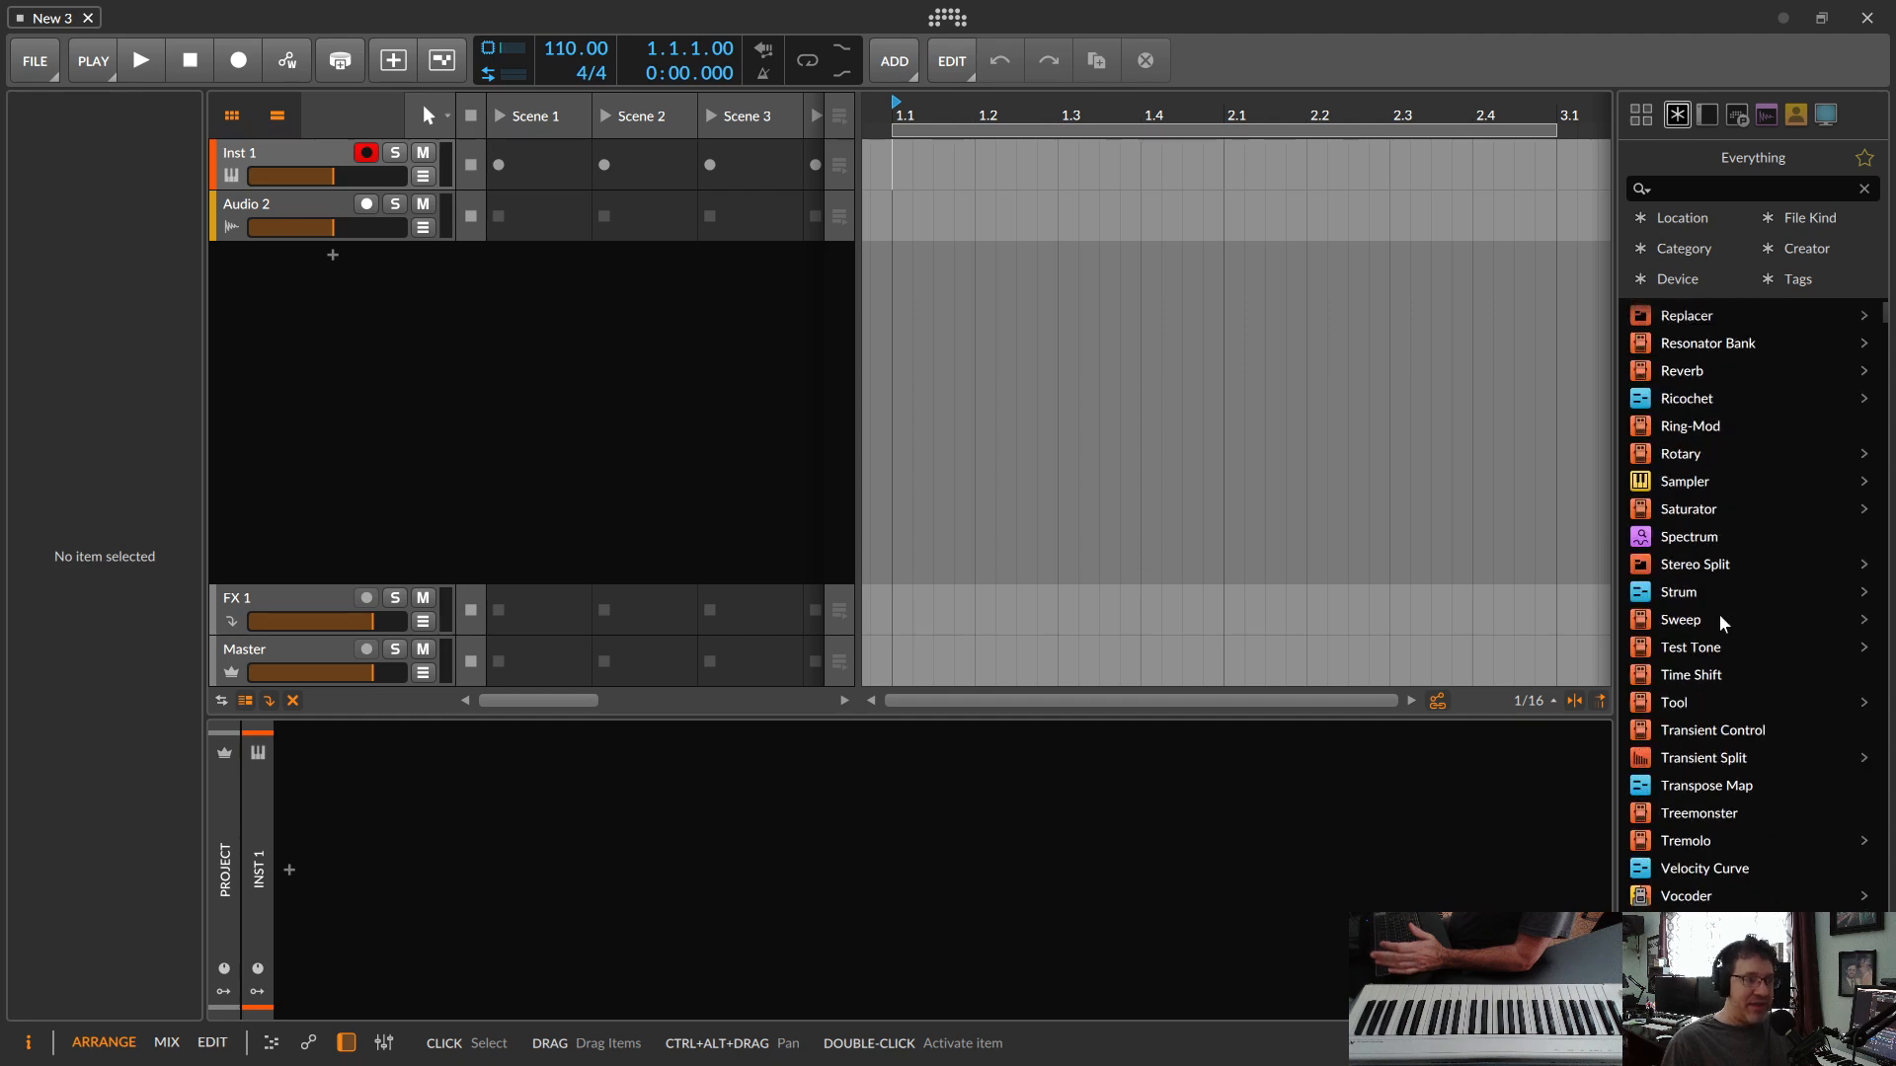
pyautogui.scroll(-5, 1721, 619)
pyautogui.scroll(20, 1720, 650)
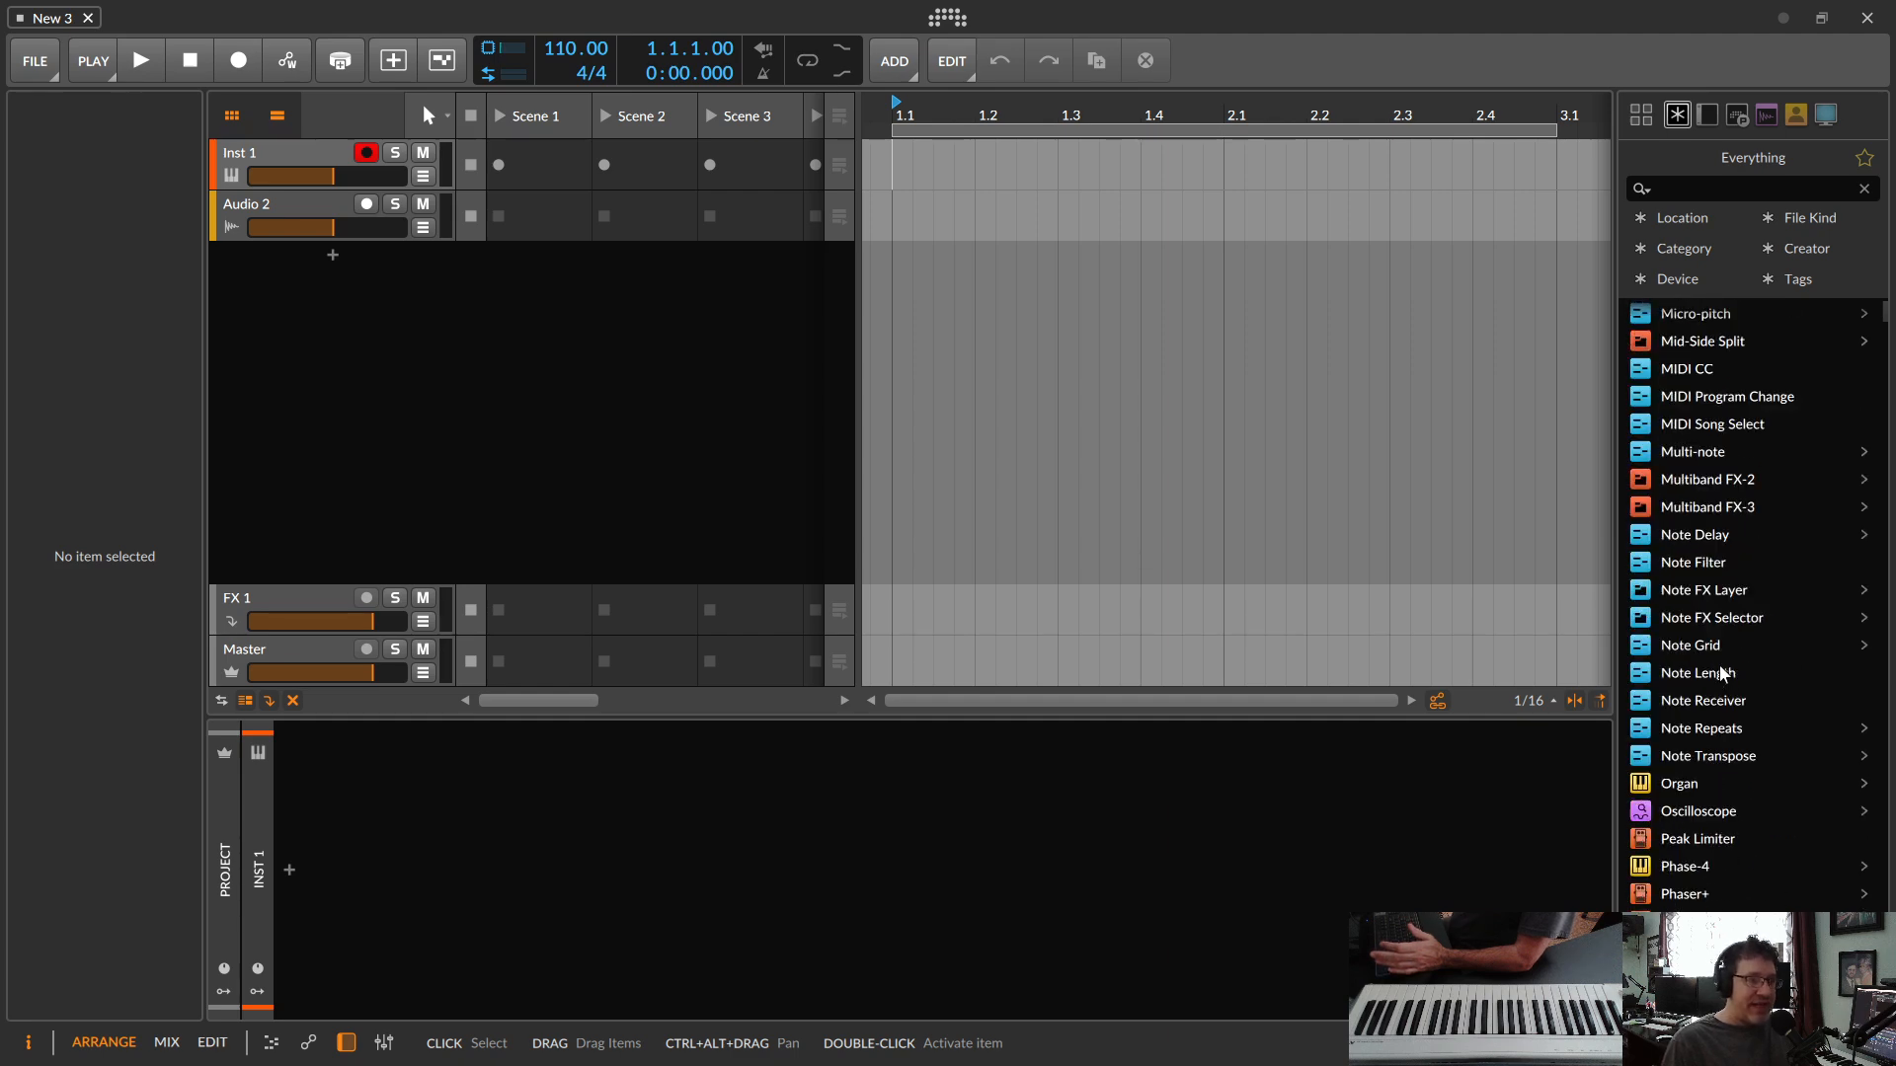
pyautogui.scroll(12, 1718, 660)
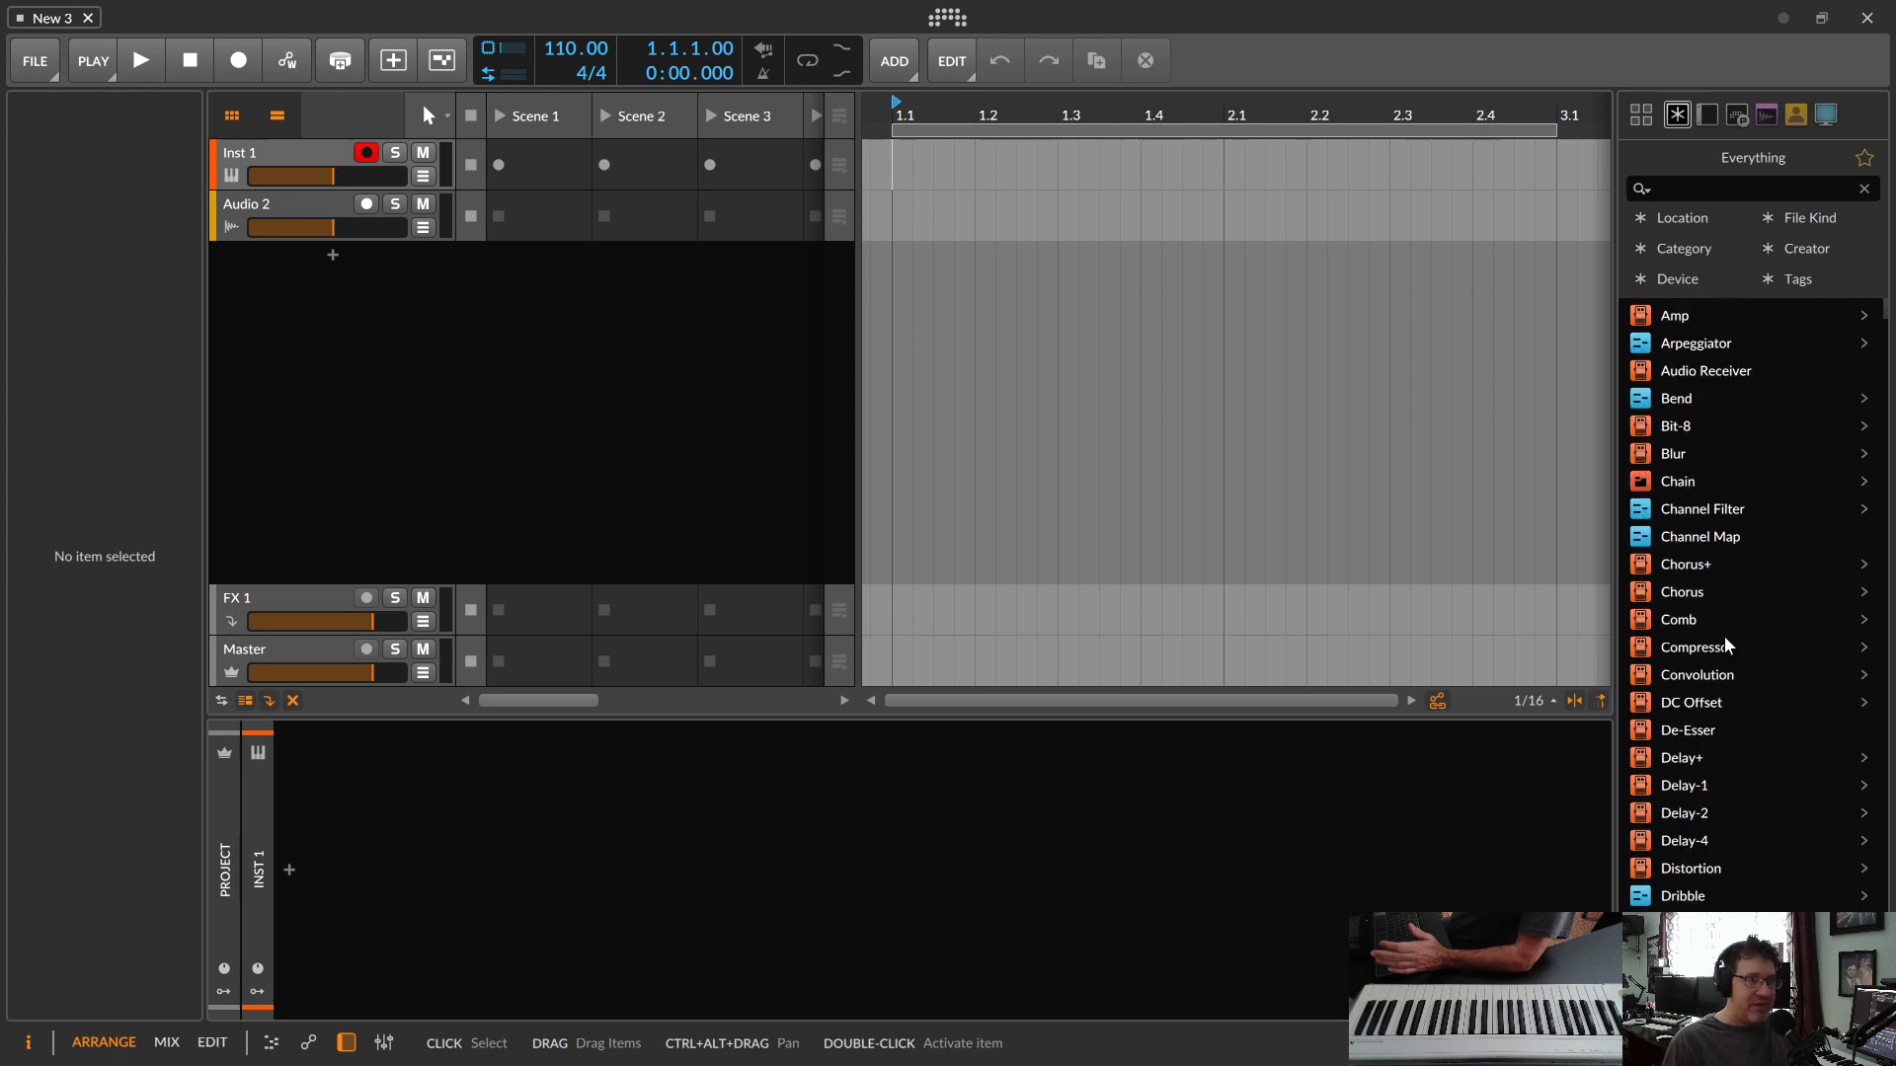
pyautogui.scroll(-12, 1699, 517)
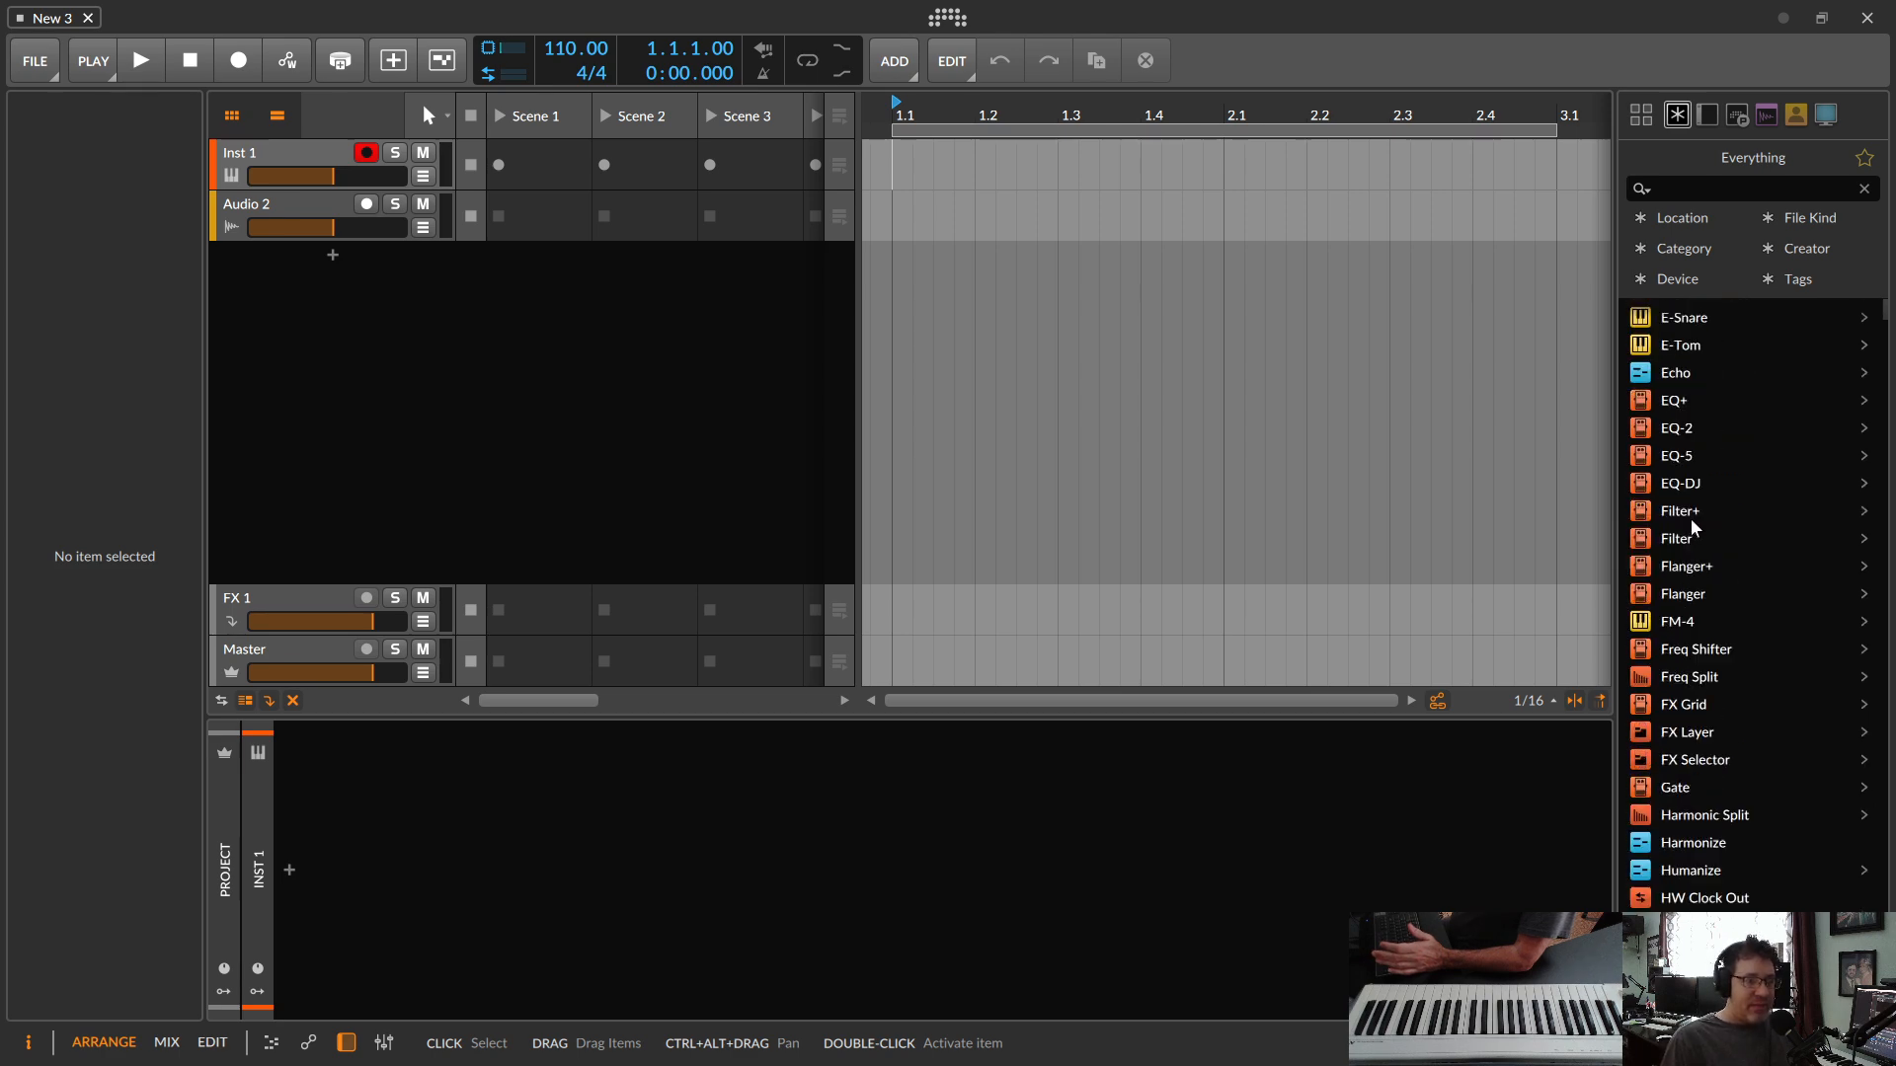
pyautogui.scroll(-15, 1734, 780)
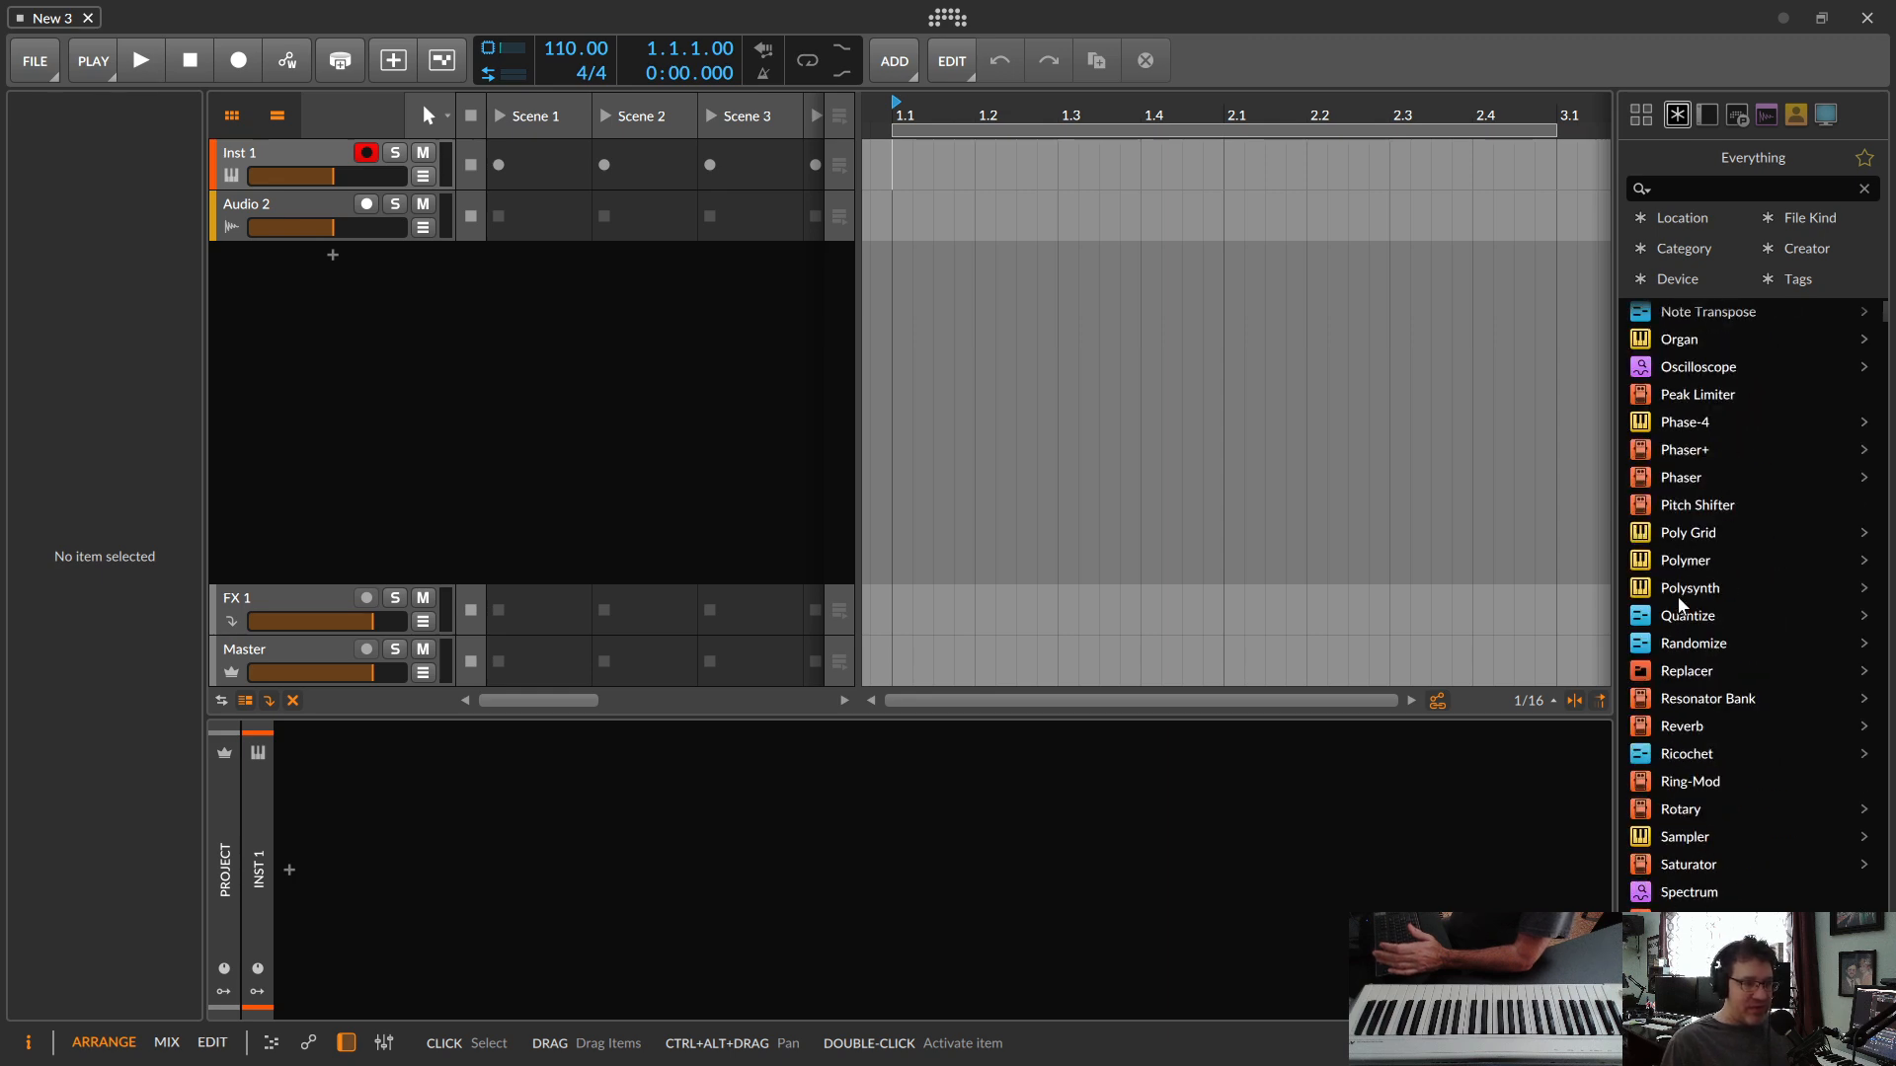
pyautogui.moveTo(1680, 589); pyautogui.dragTo(773, 503)
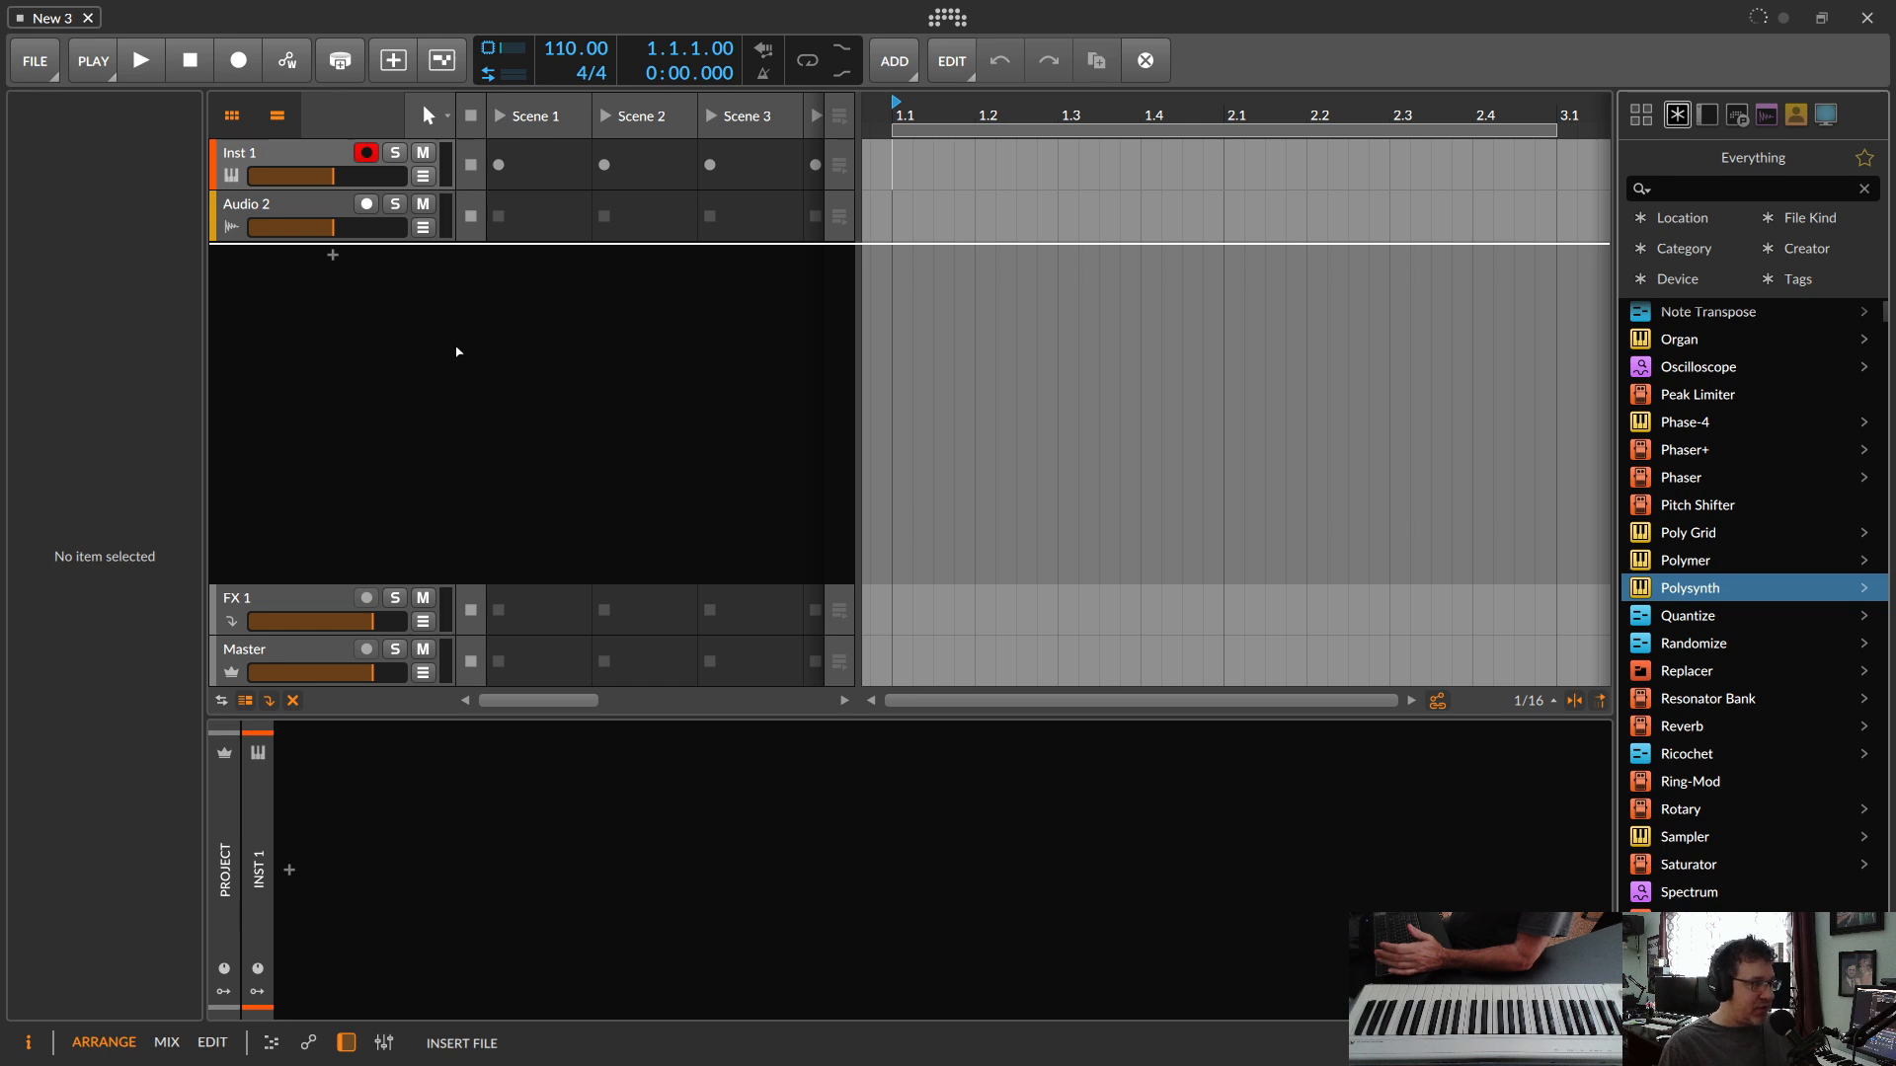
pyautogui.moveTo(458, 352); pyautogui.dragTo(445, 359)
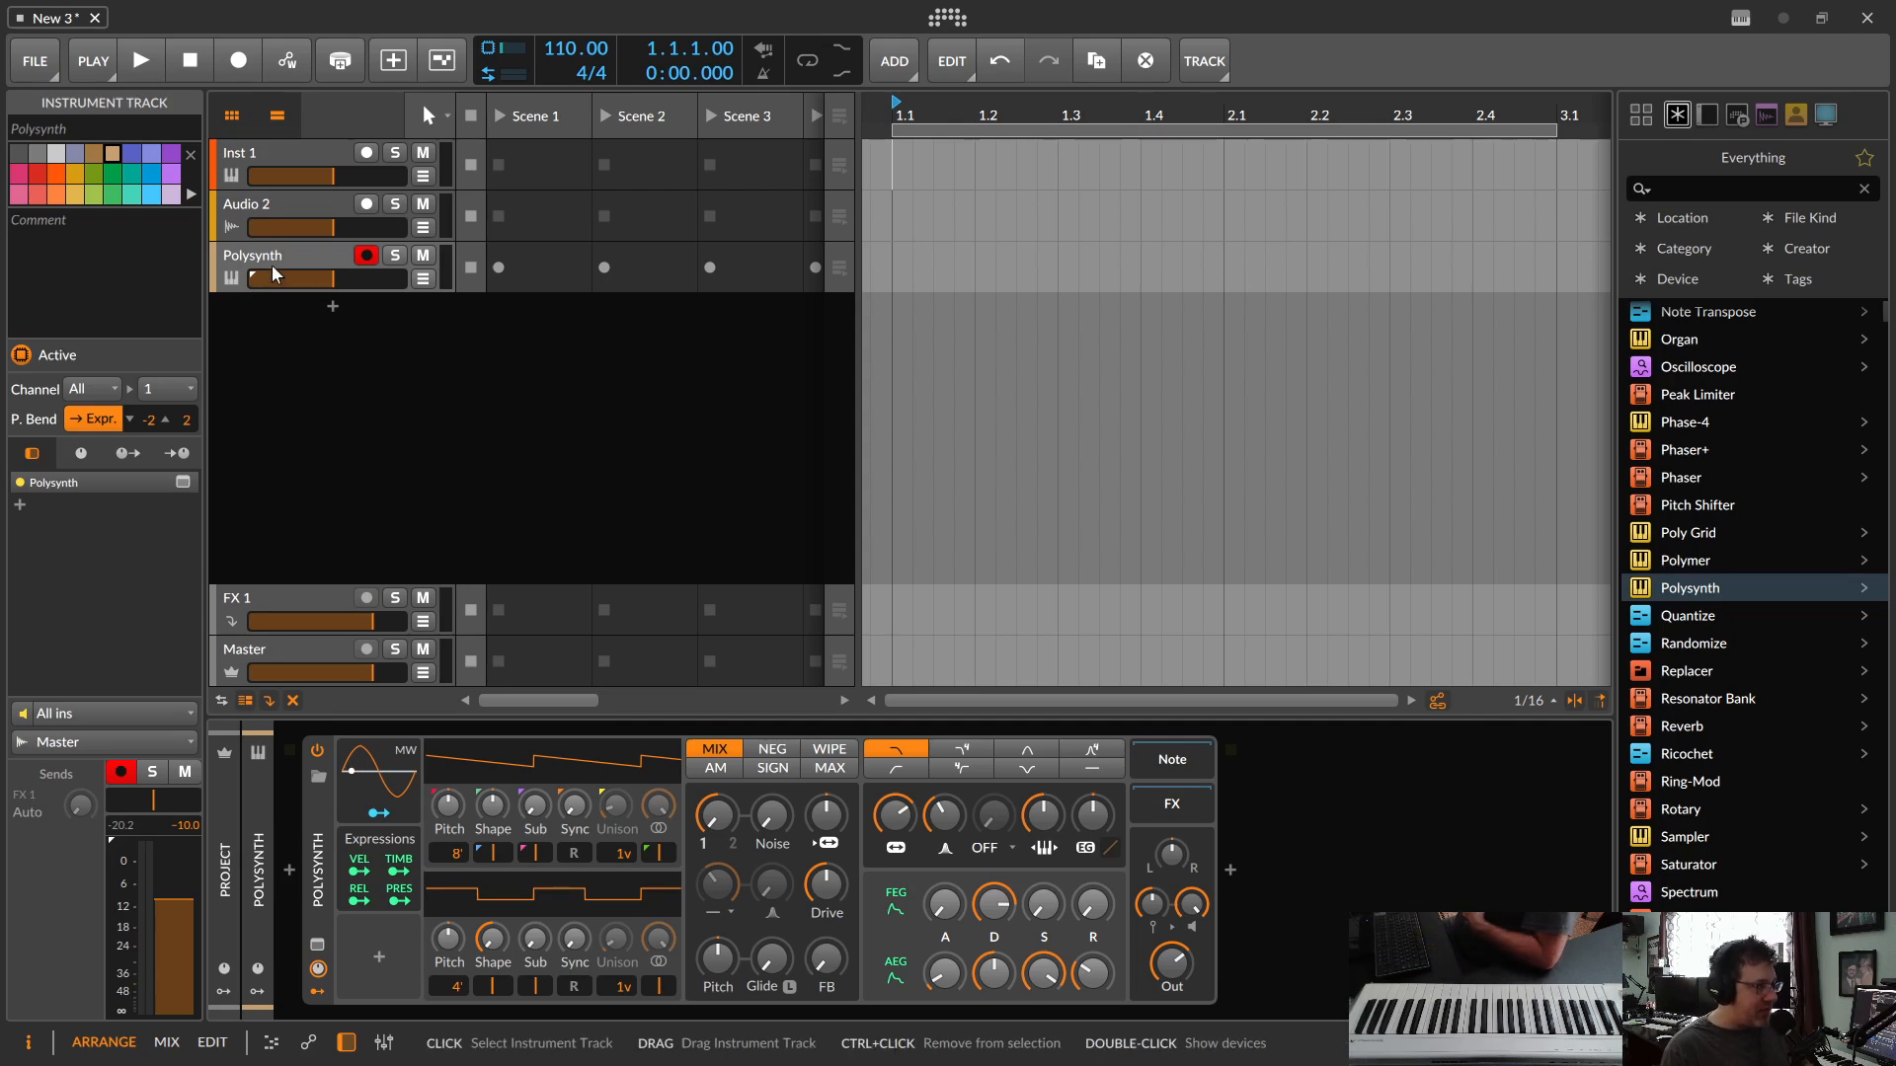
# Step: Audition the Polysynth presets from Biggie through Botox and load the Box Plucks preset
pyautogui.click(318, 781)
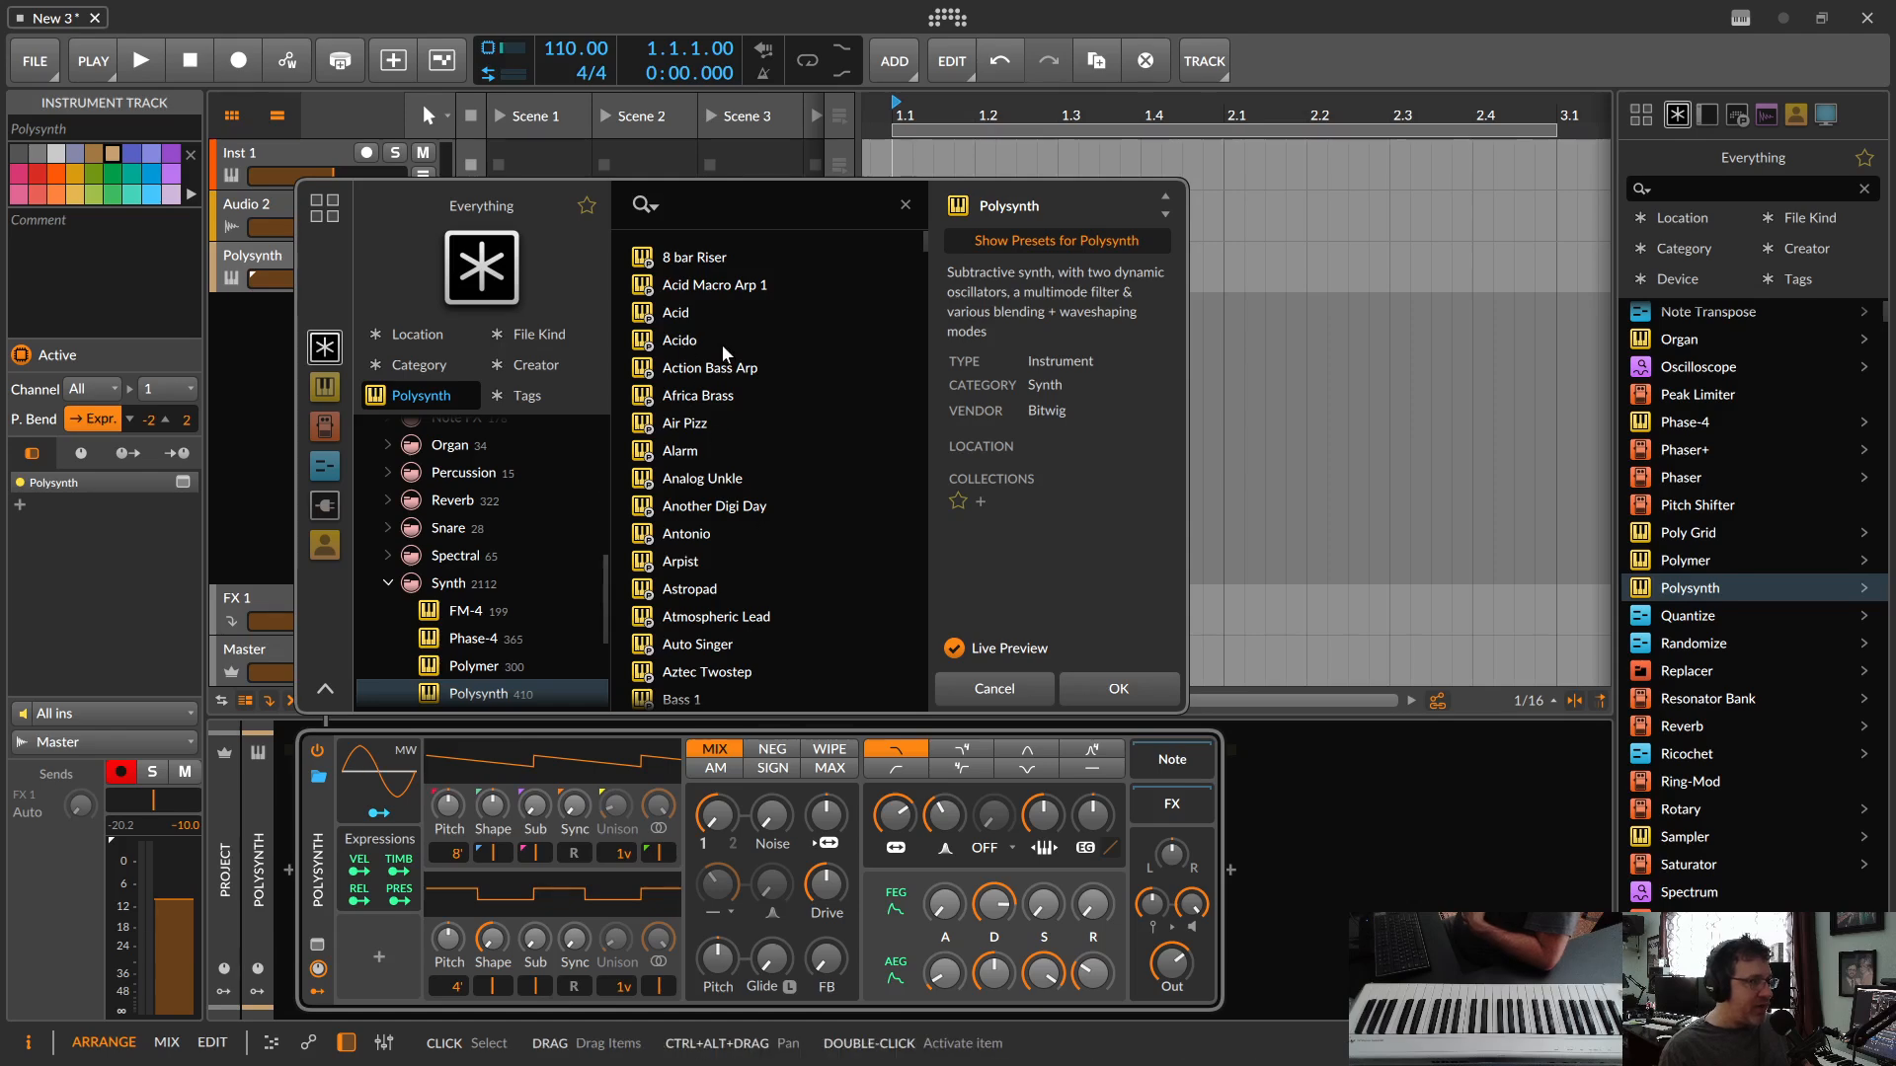
pyautogui.scroll(-10, 713, 453)
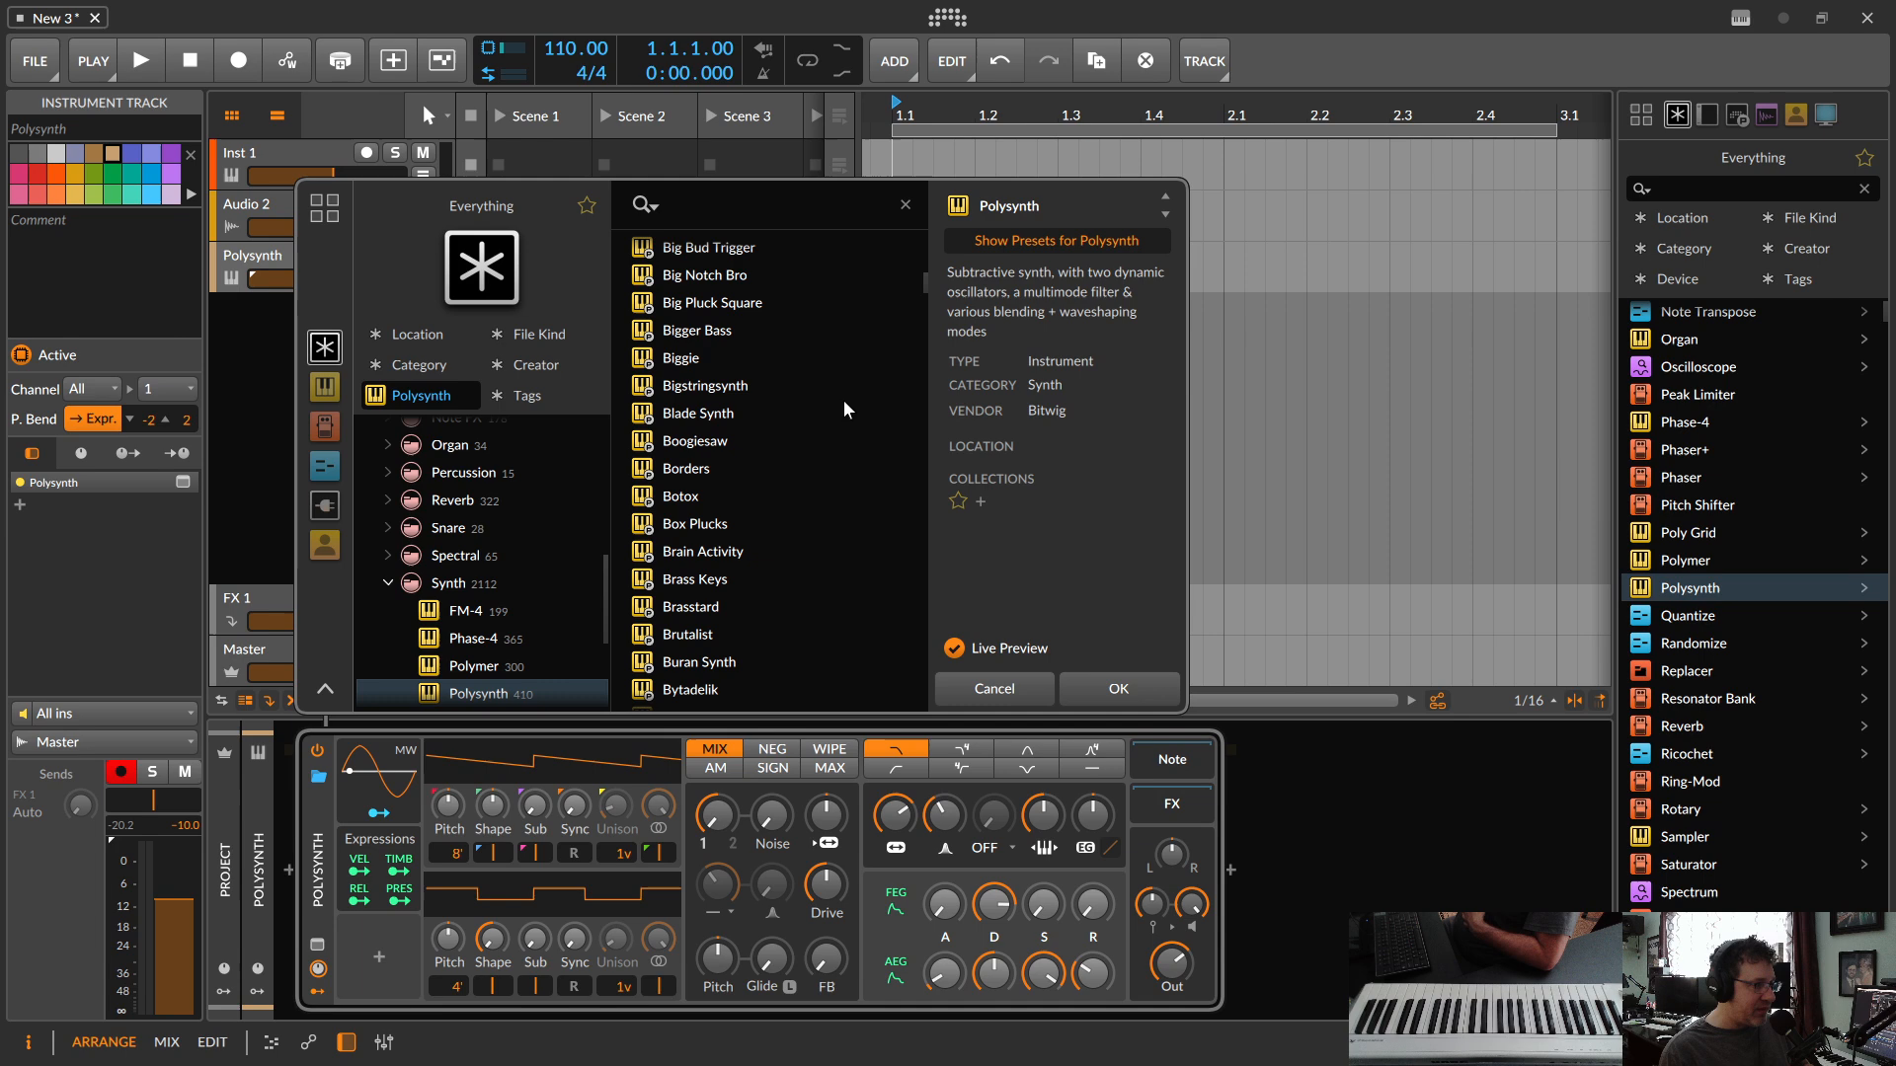
pyautogui.click(688, 359)
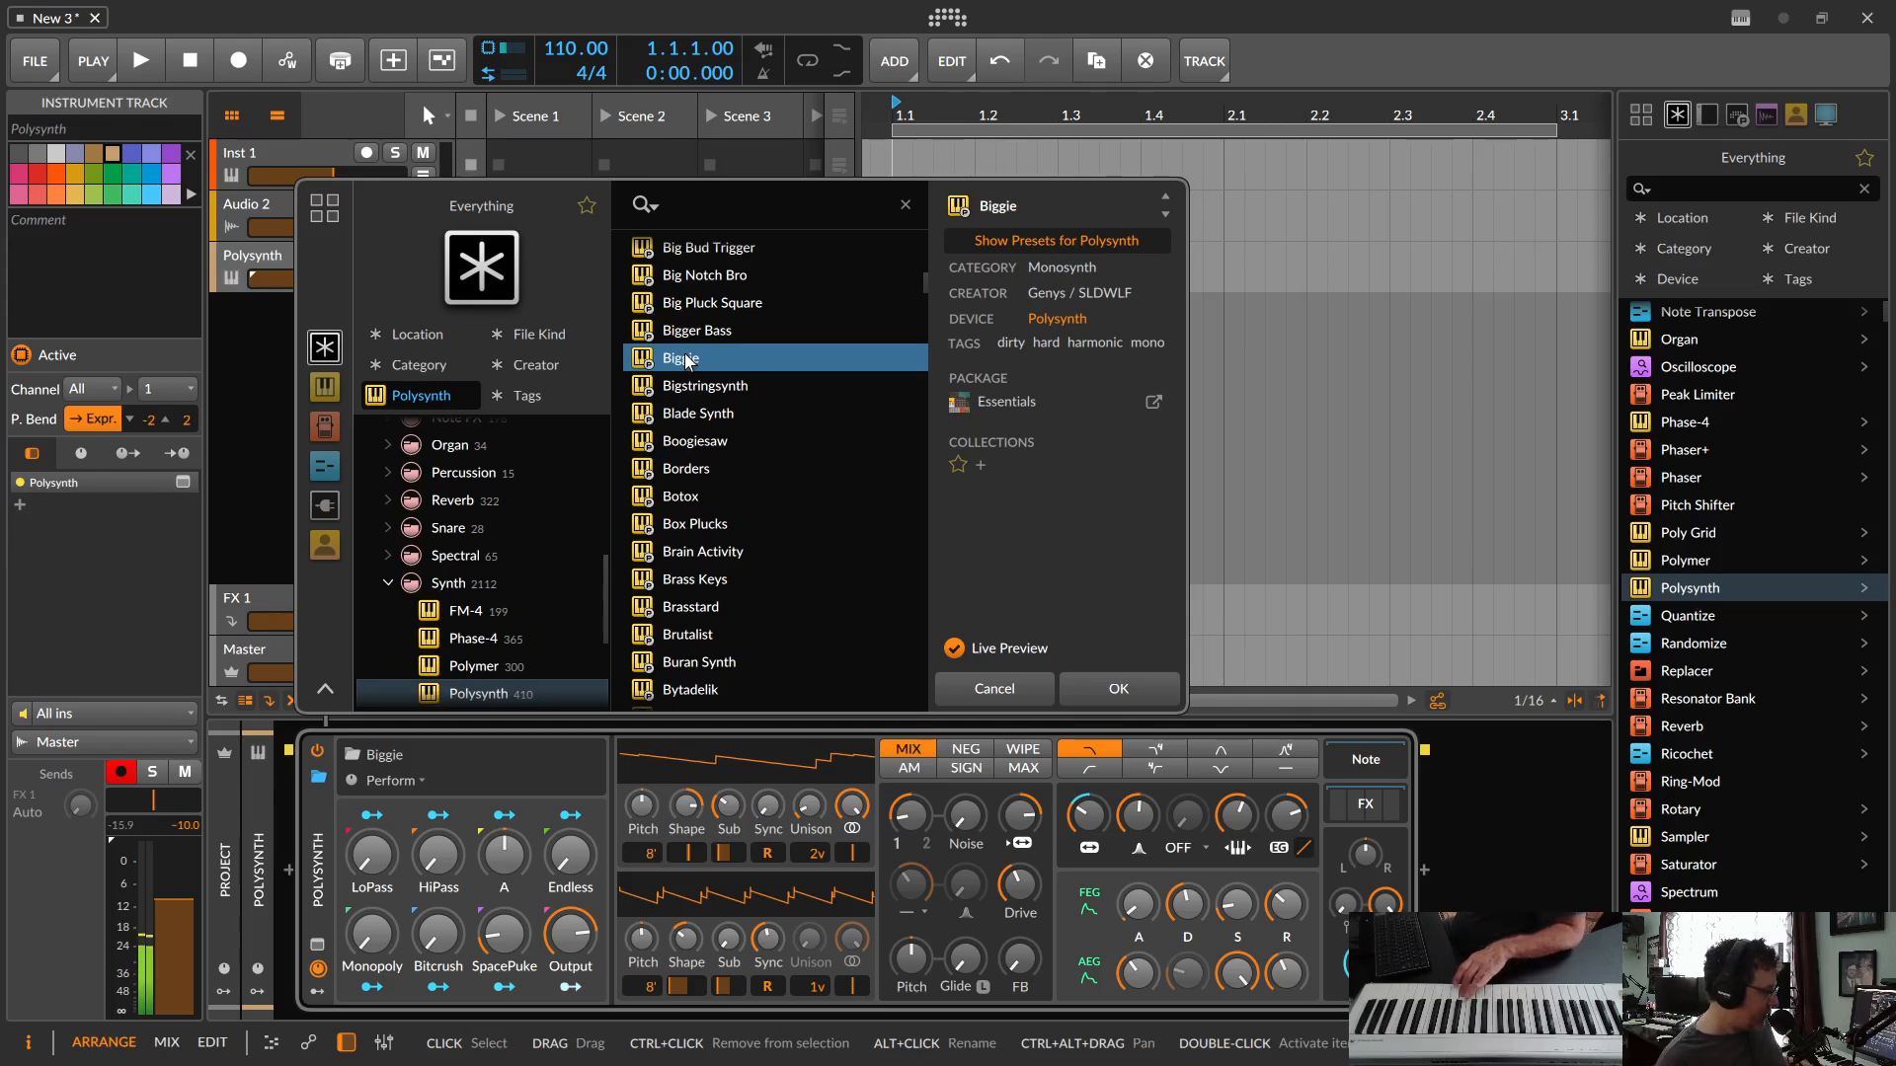
pyautogui.click(716, 393)
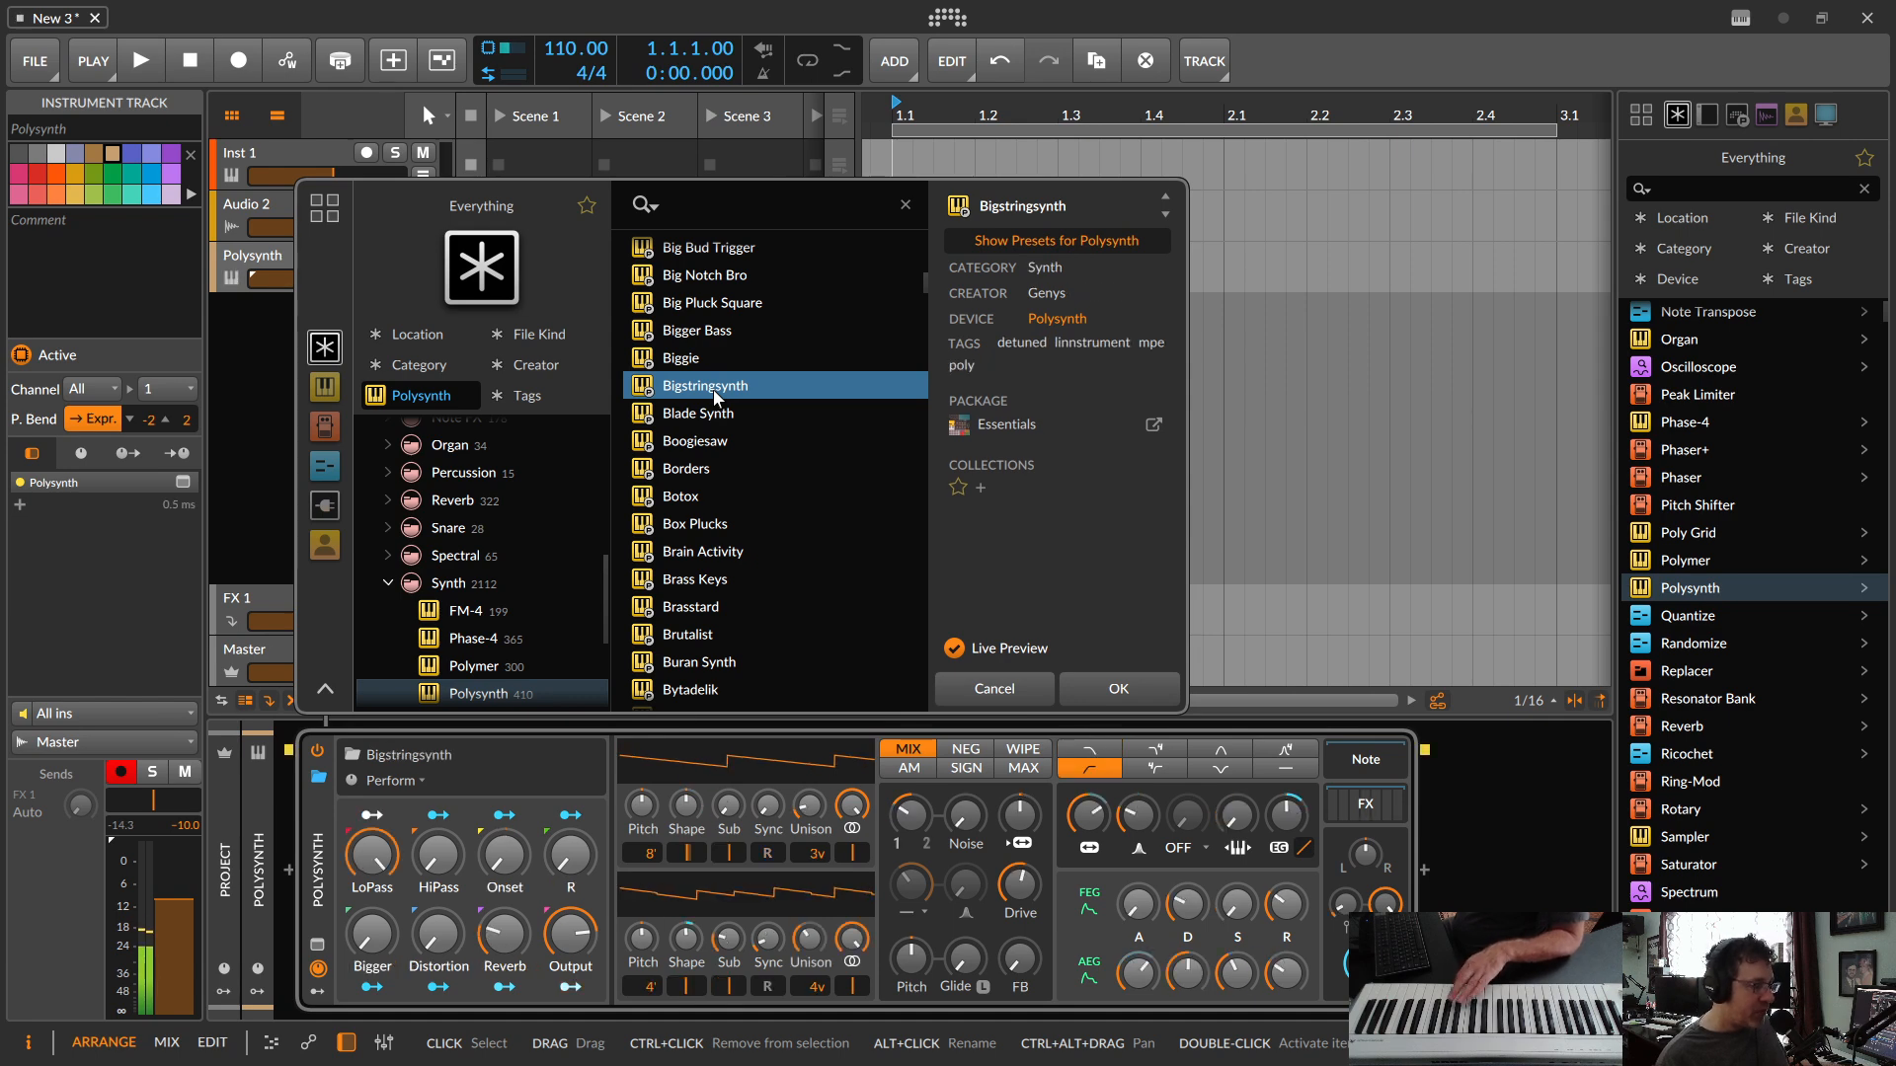
pyautogui.click(699, 415)
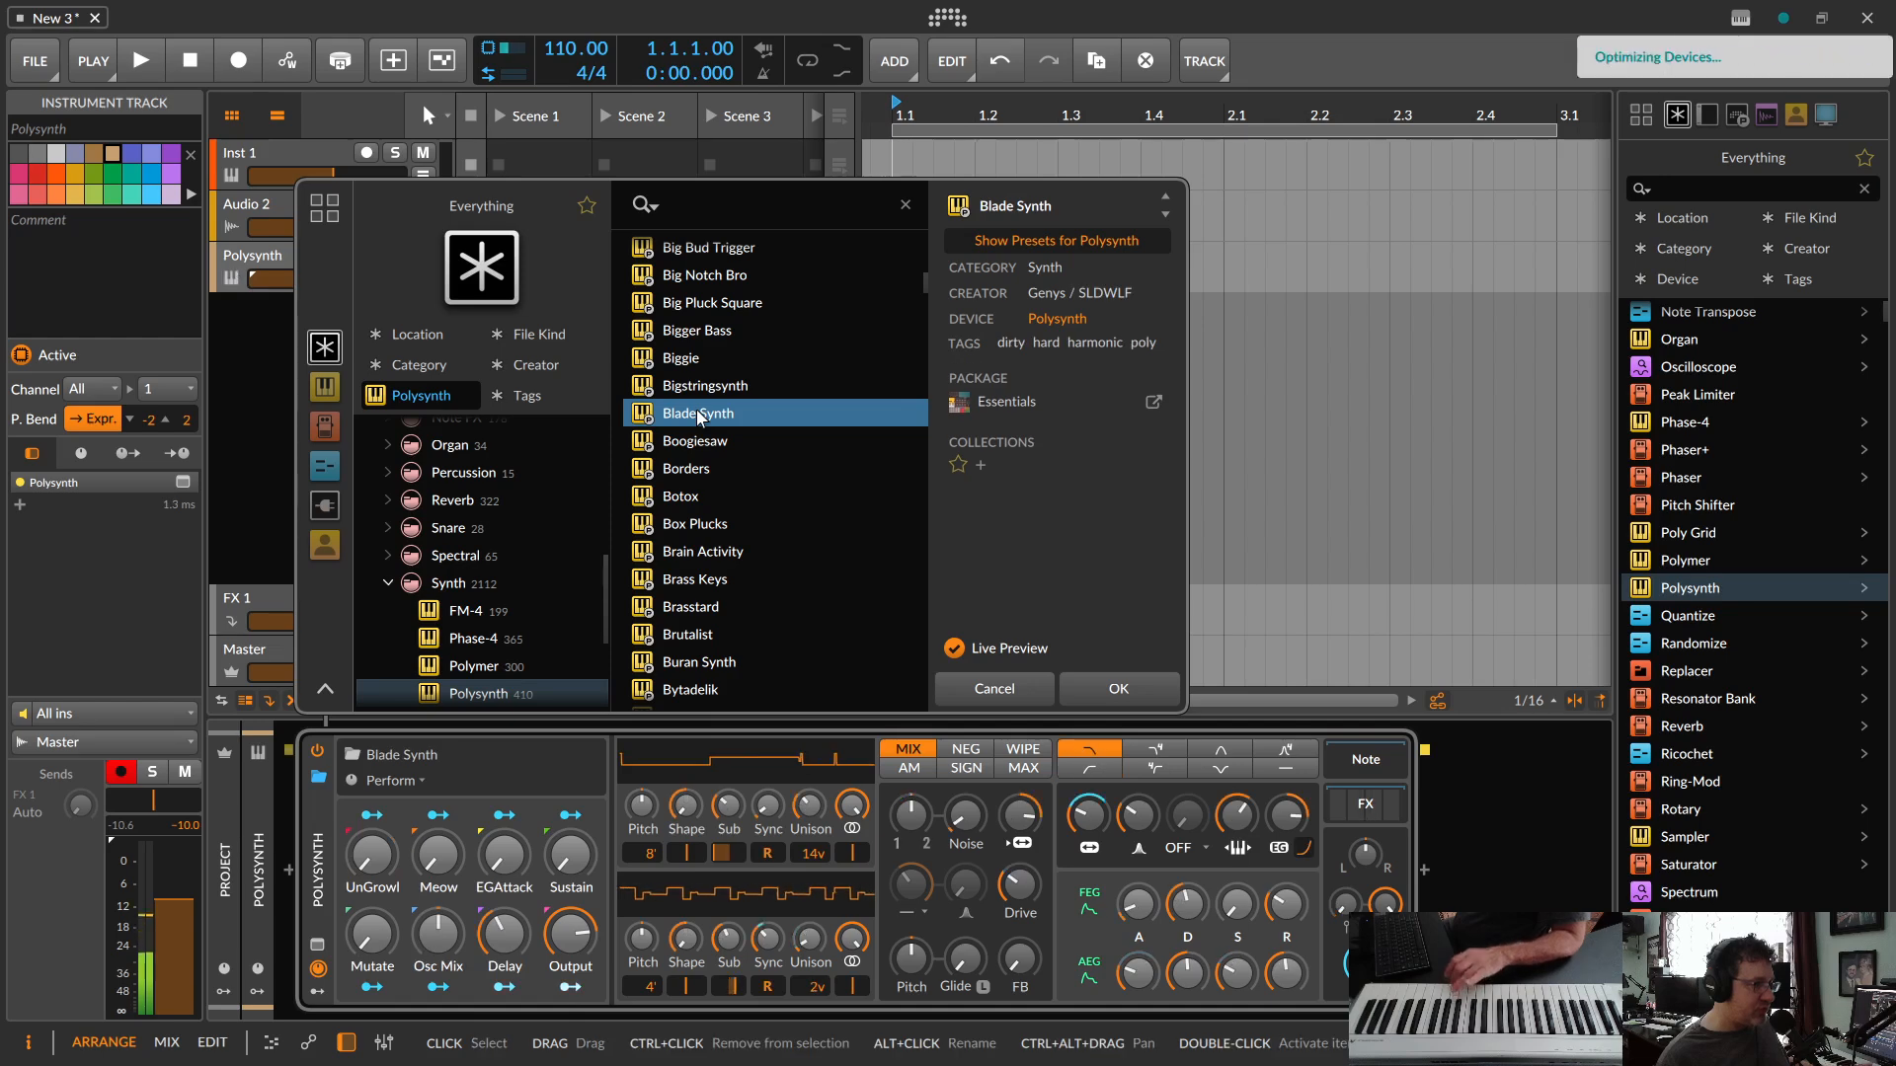
pyautogui.click(700, 441)
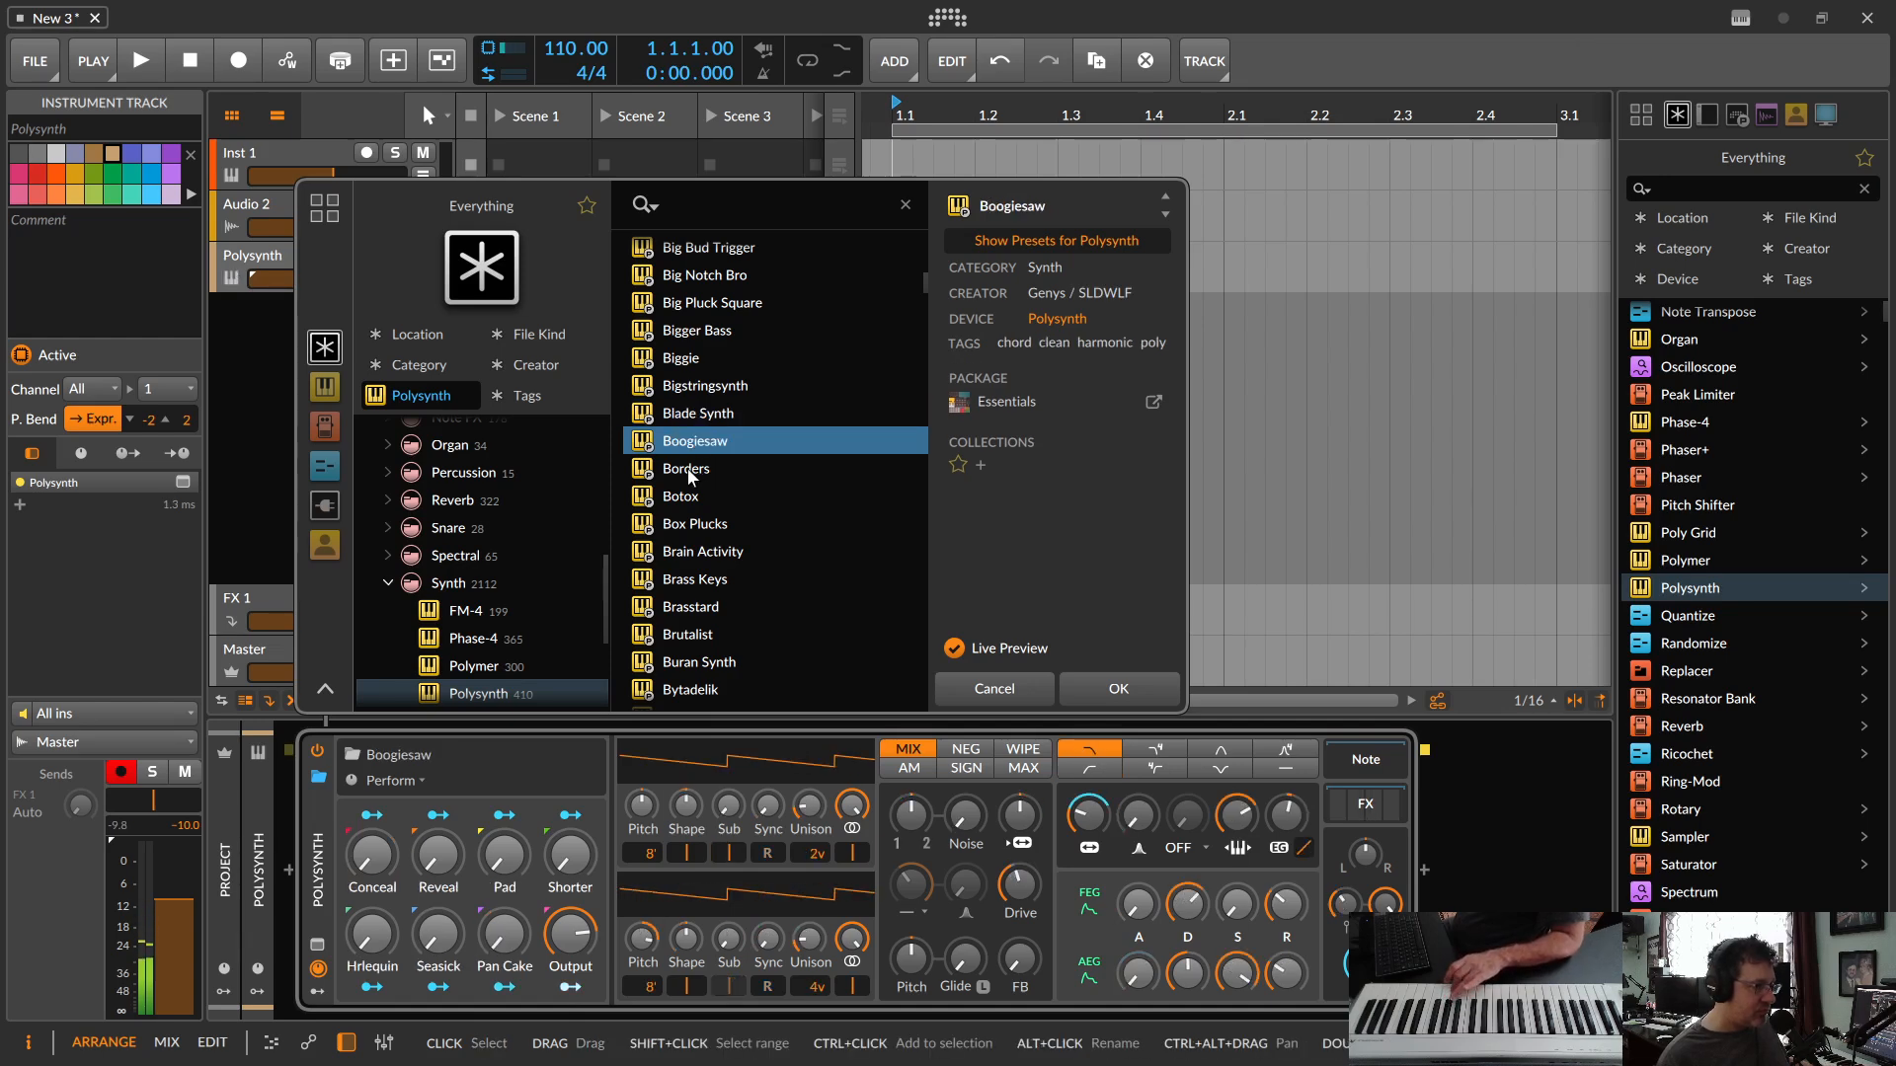
pyautogui.click(688, 472)
pyautogui.click(679, 498)
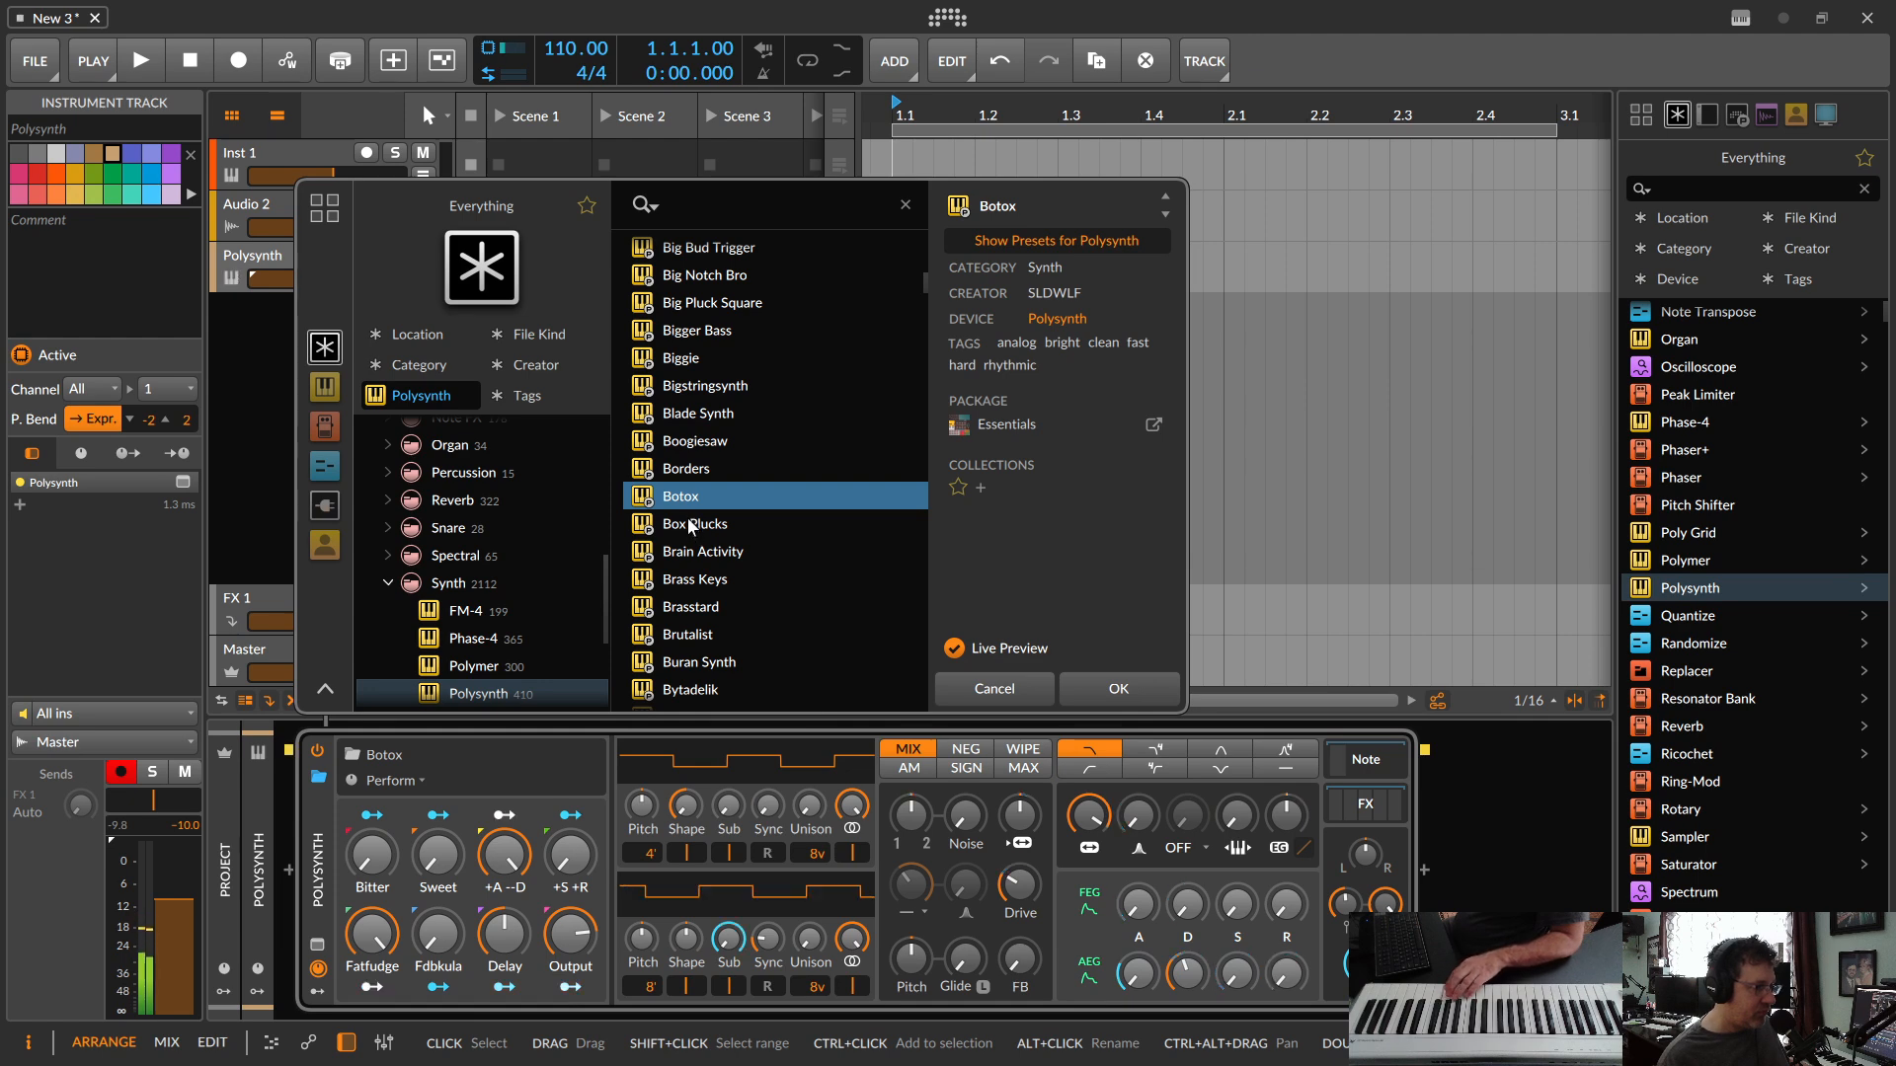
pyautogui.click(703, 526)
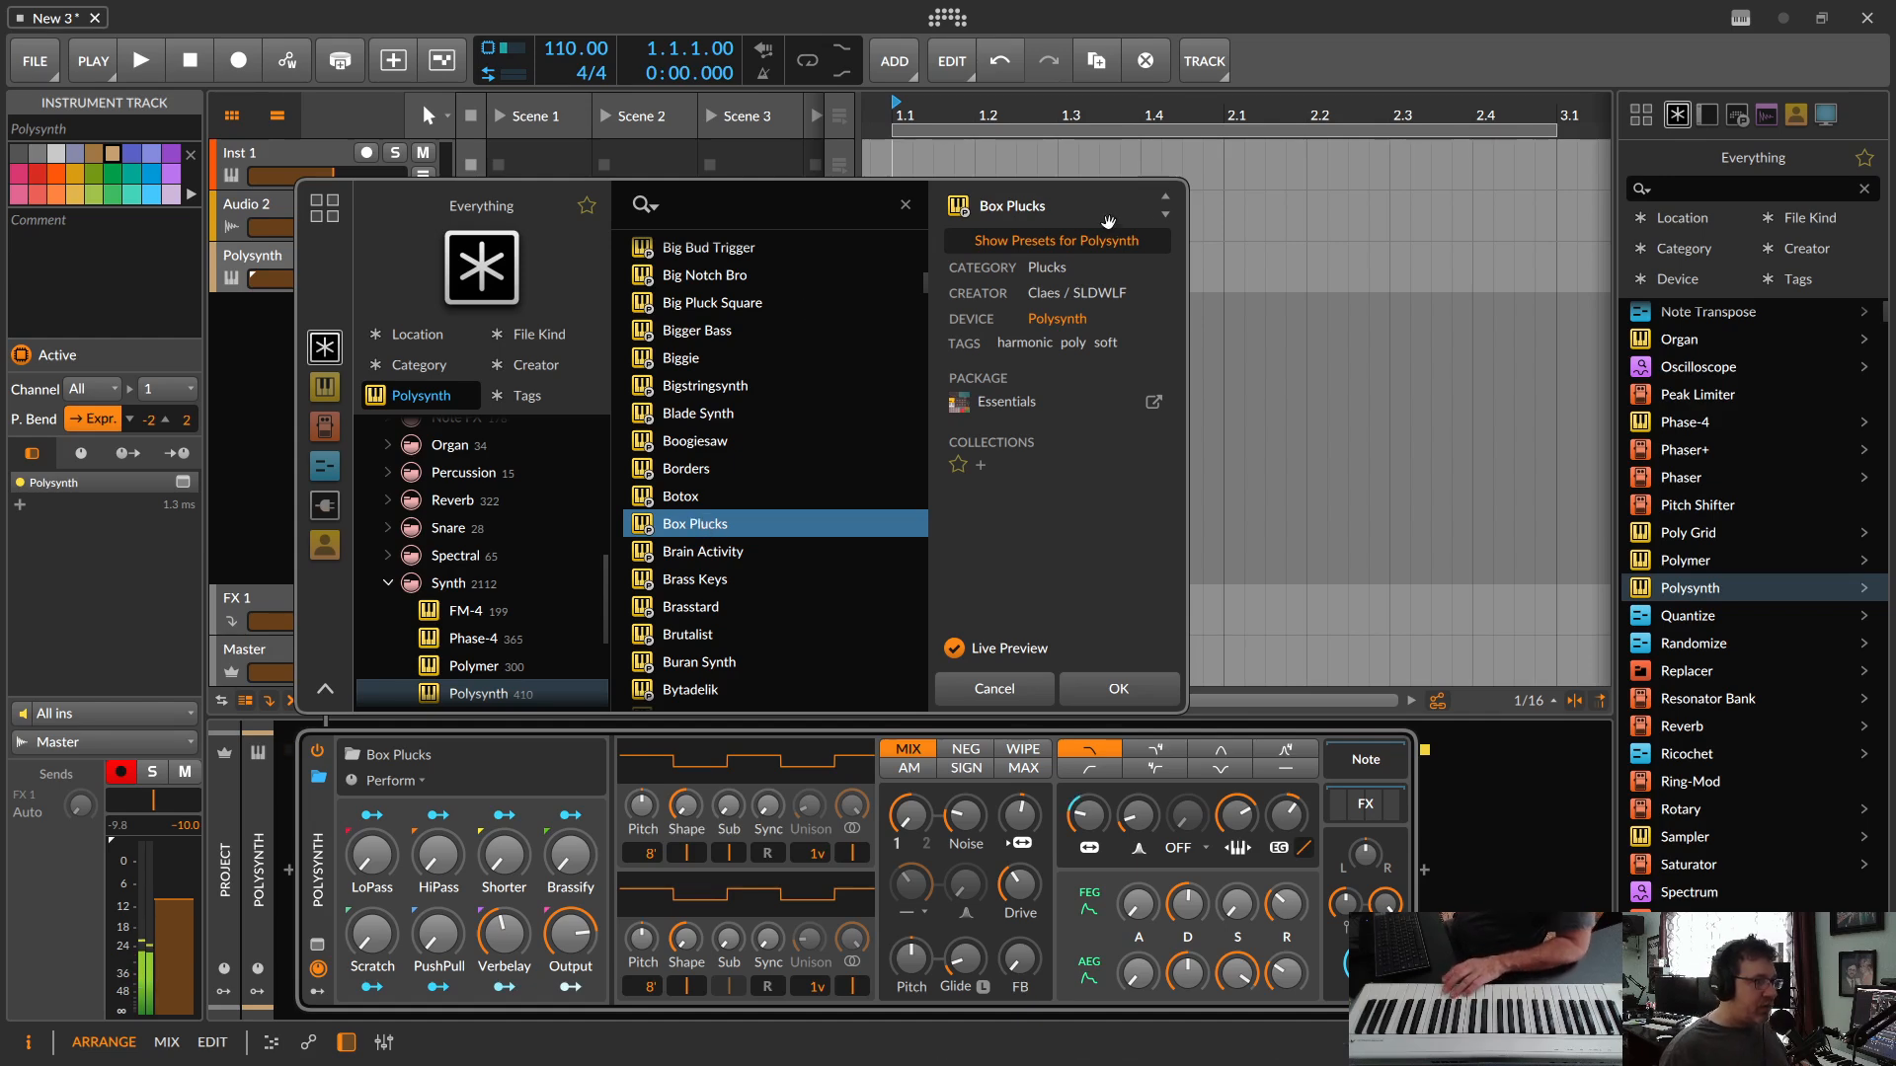
pyautogui.click(1115, 688)
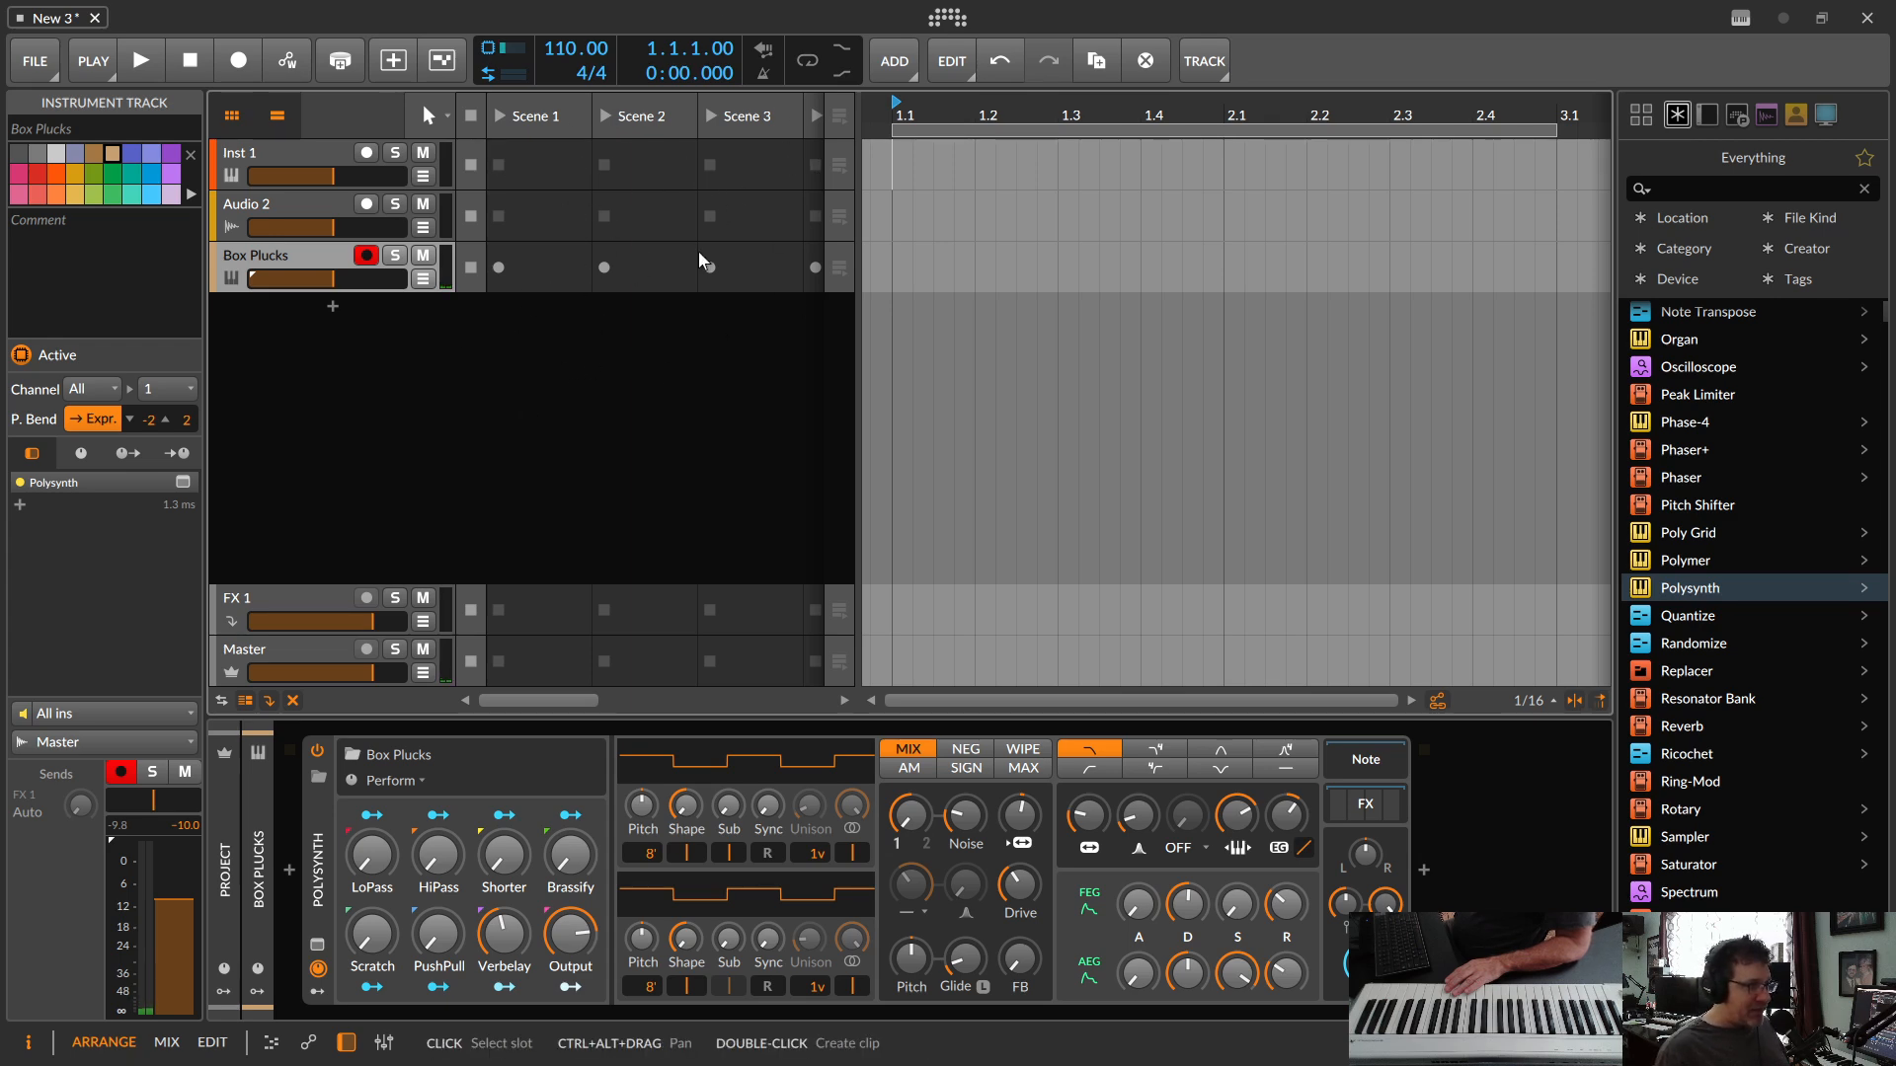
pyautogui.click(496, 268)
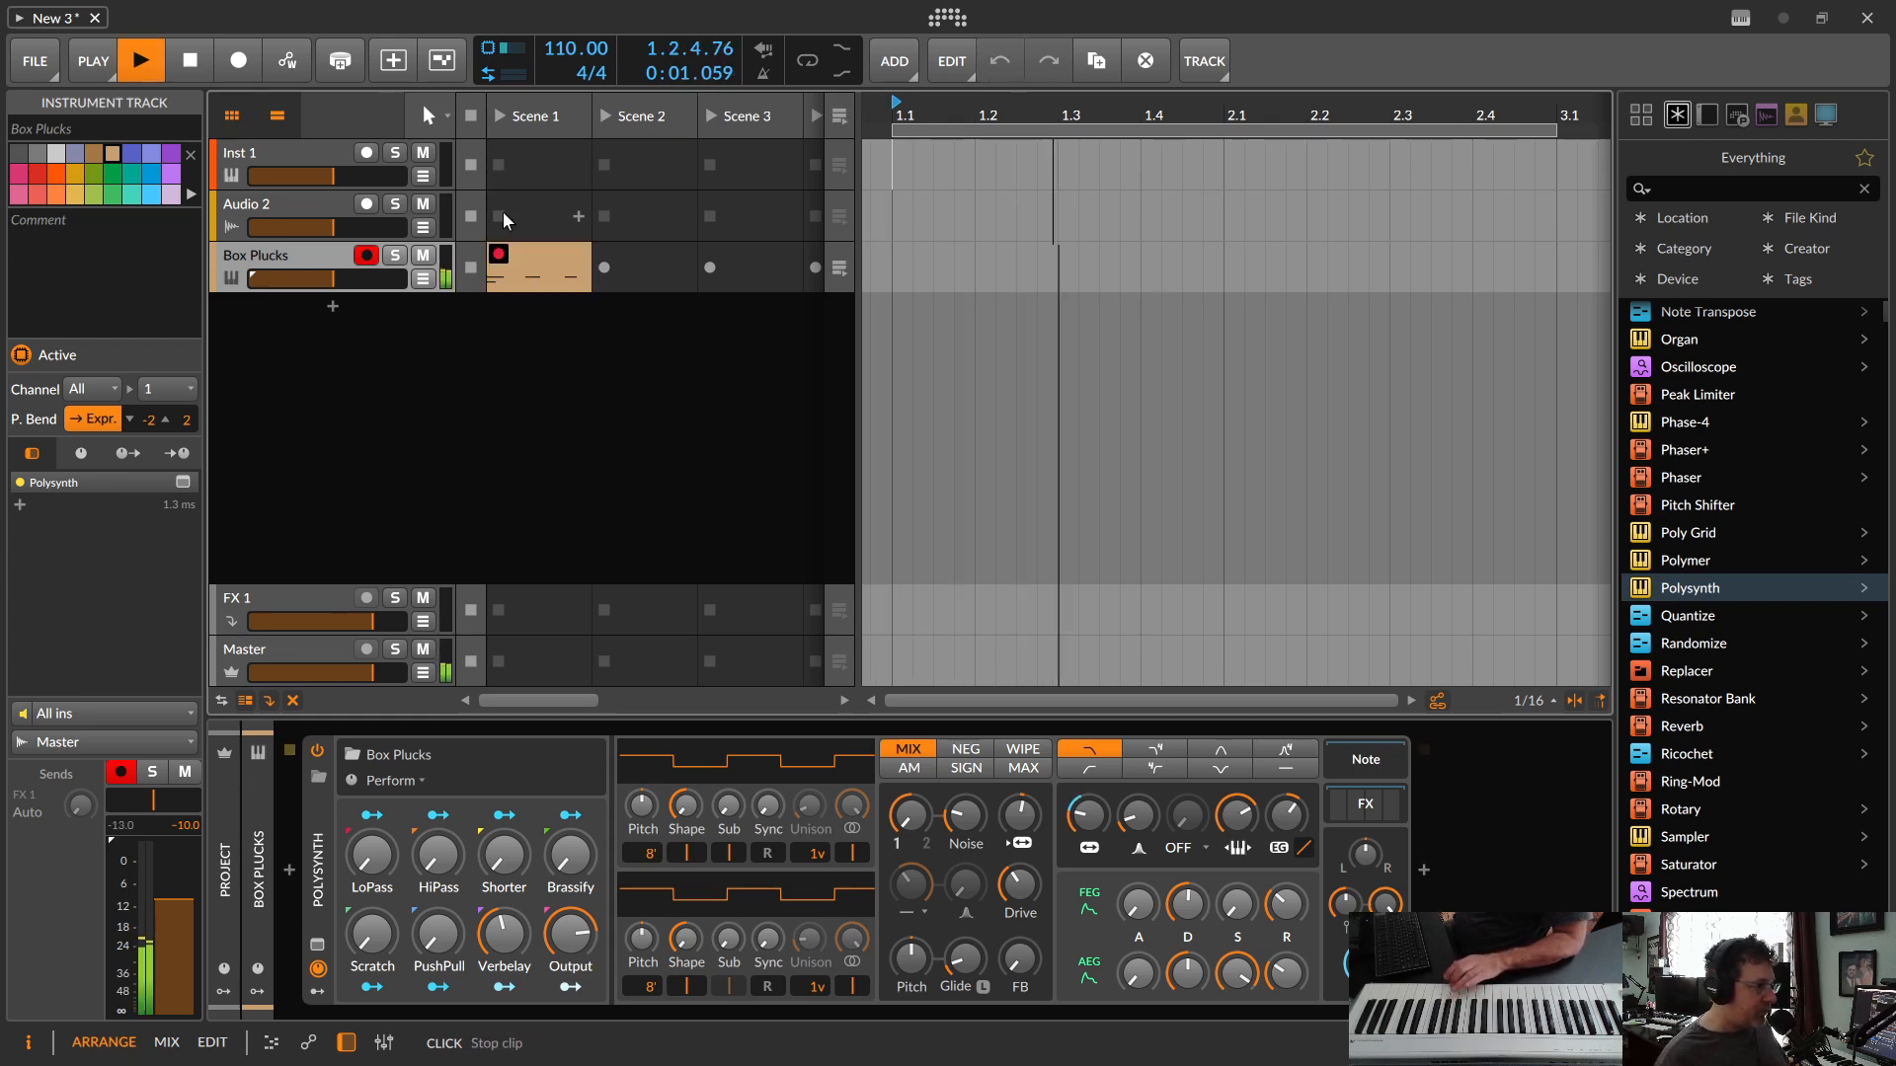
pyautogui.press('space')
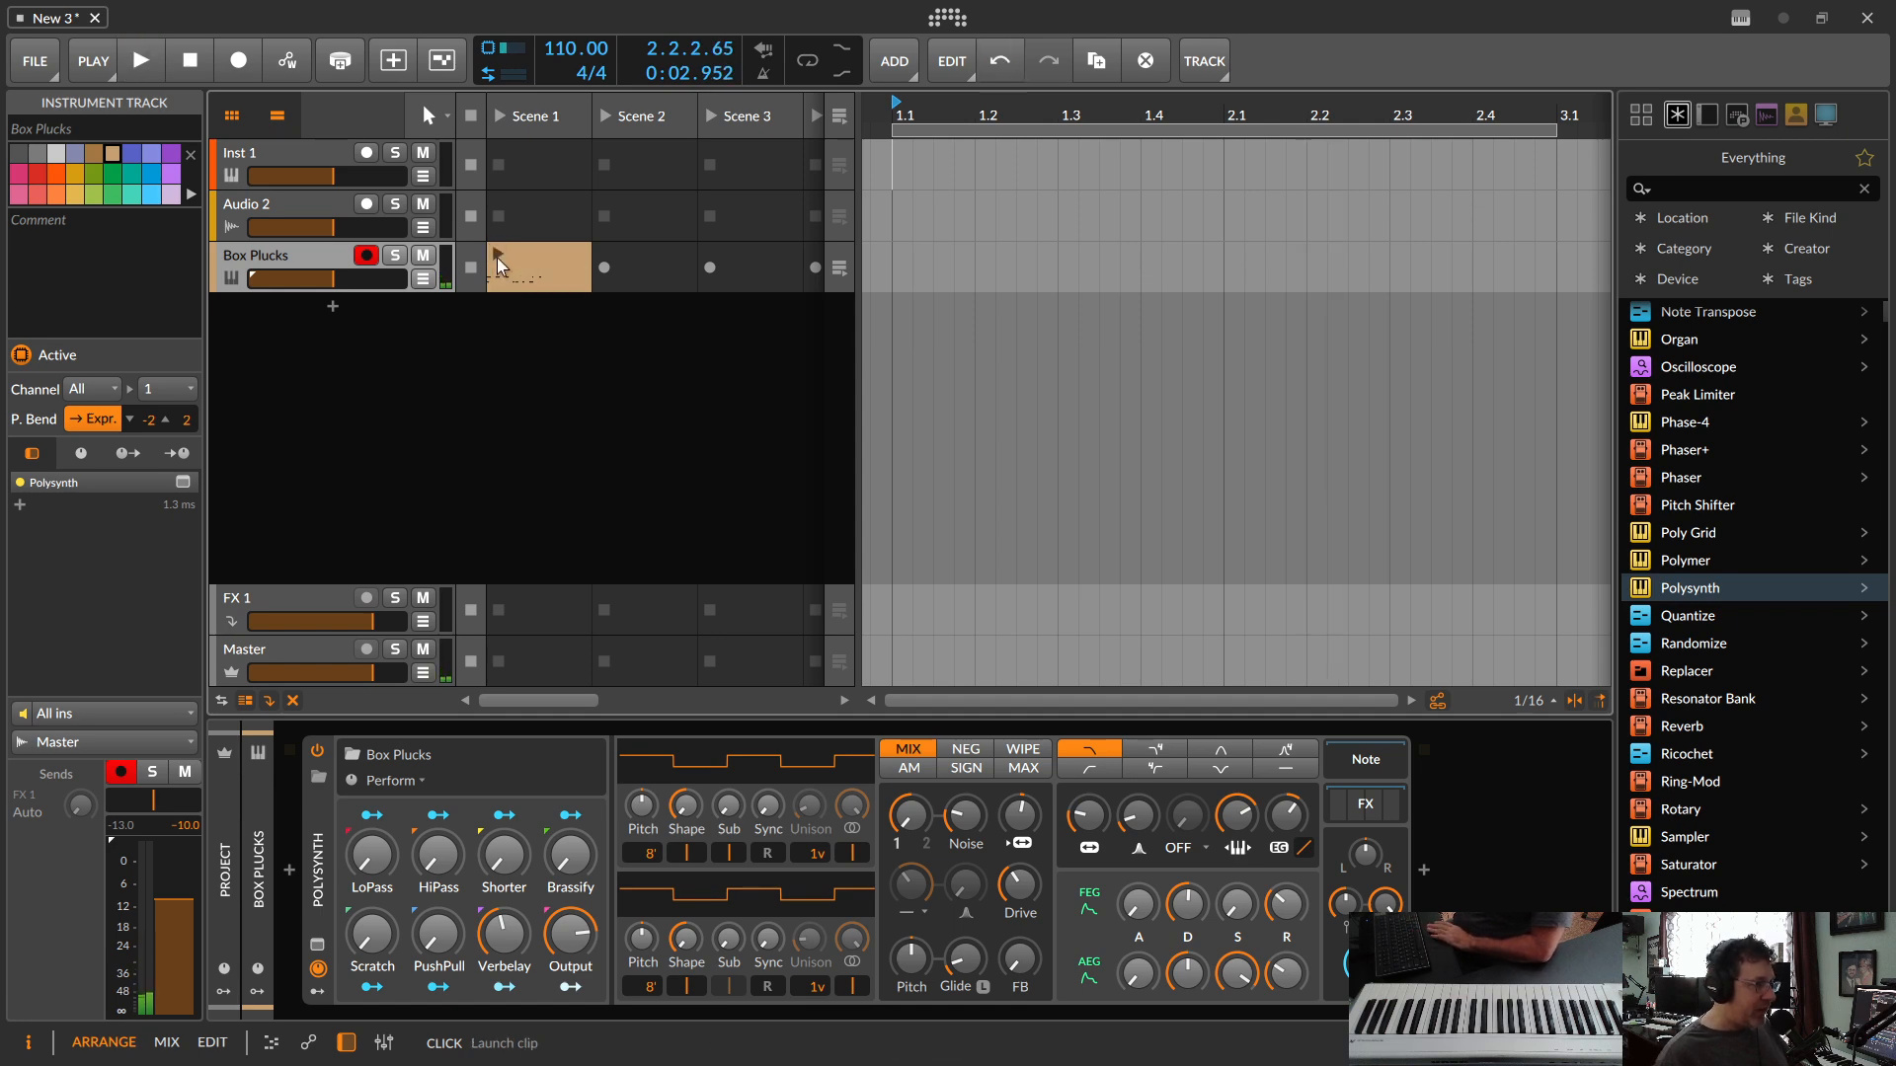
pyautogui.click(497, 257)
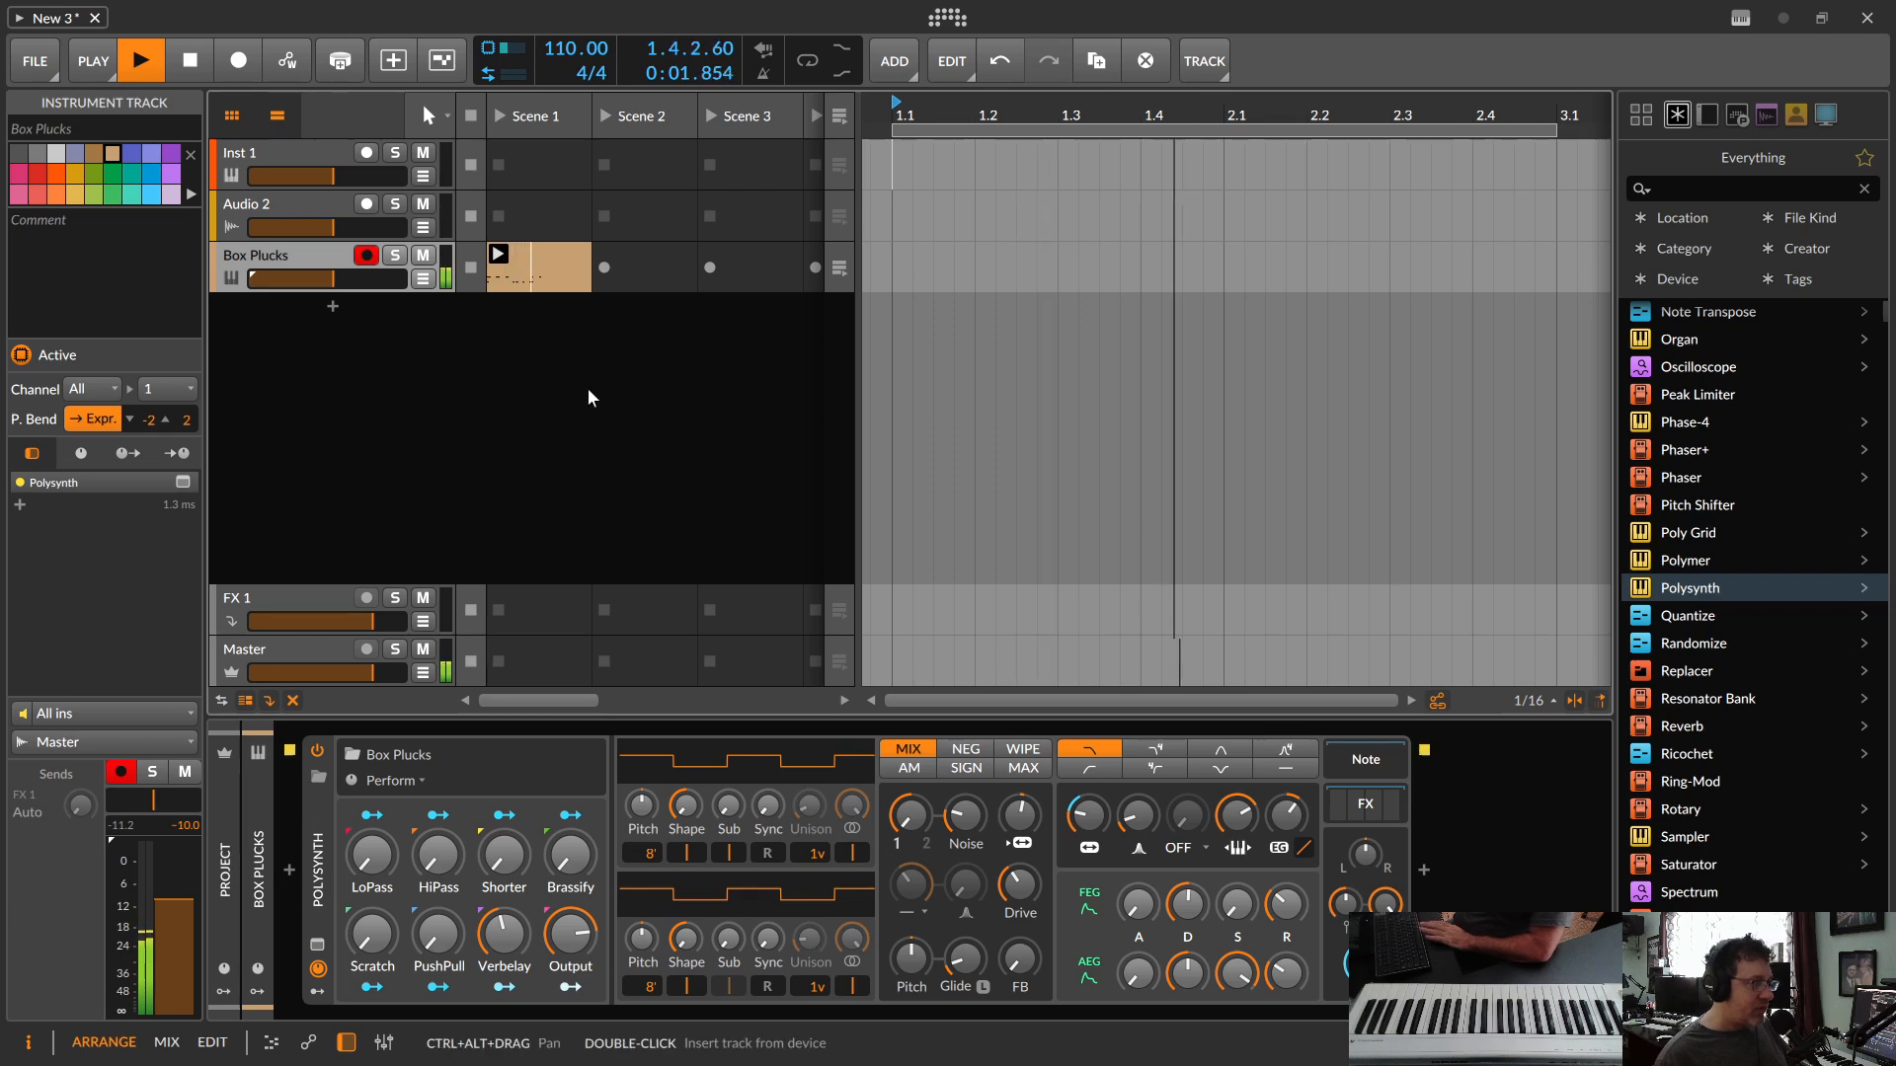
pyautogui.press('space')
pyautogui.click(545, 266)
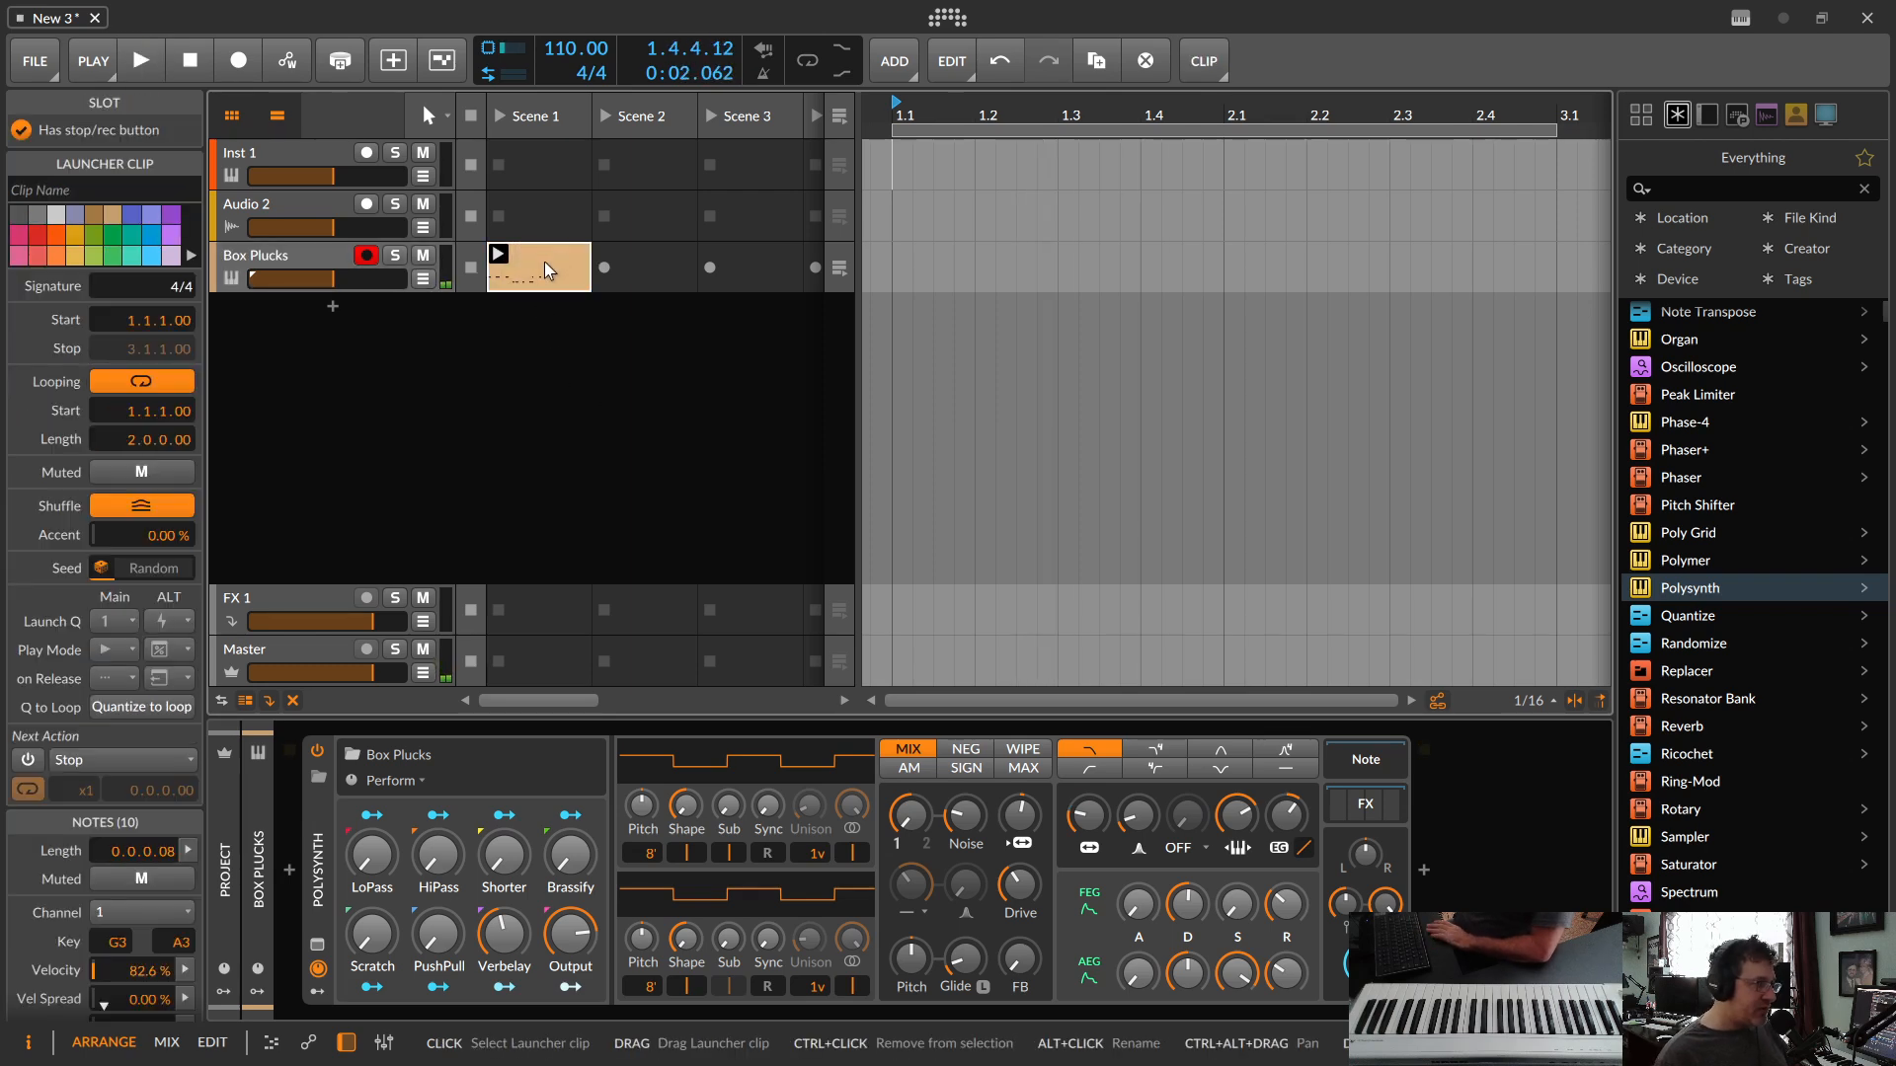
pyautogui.press('Delete')
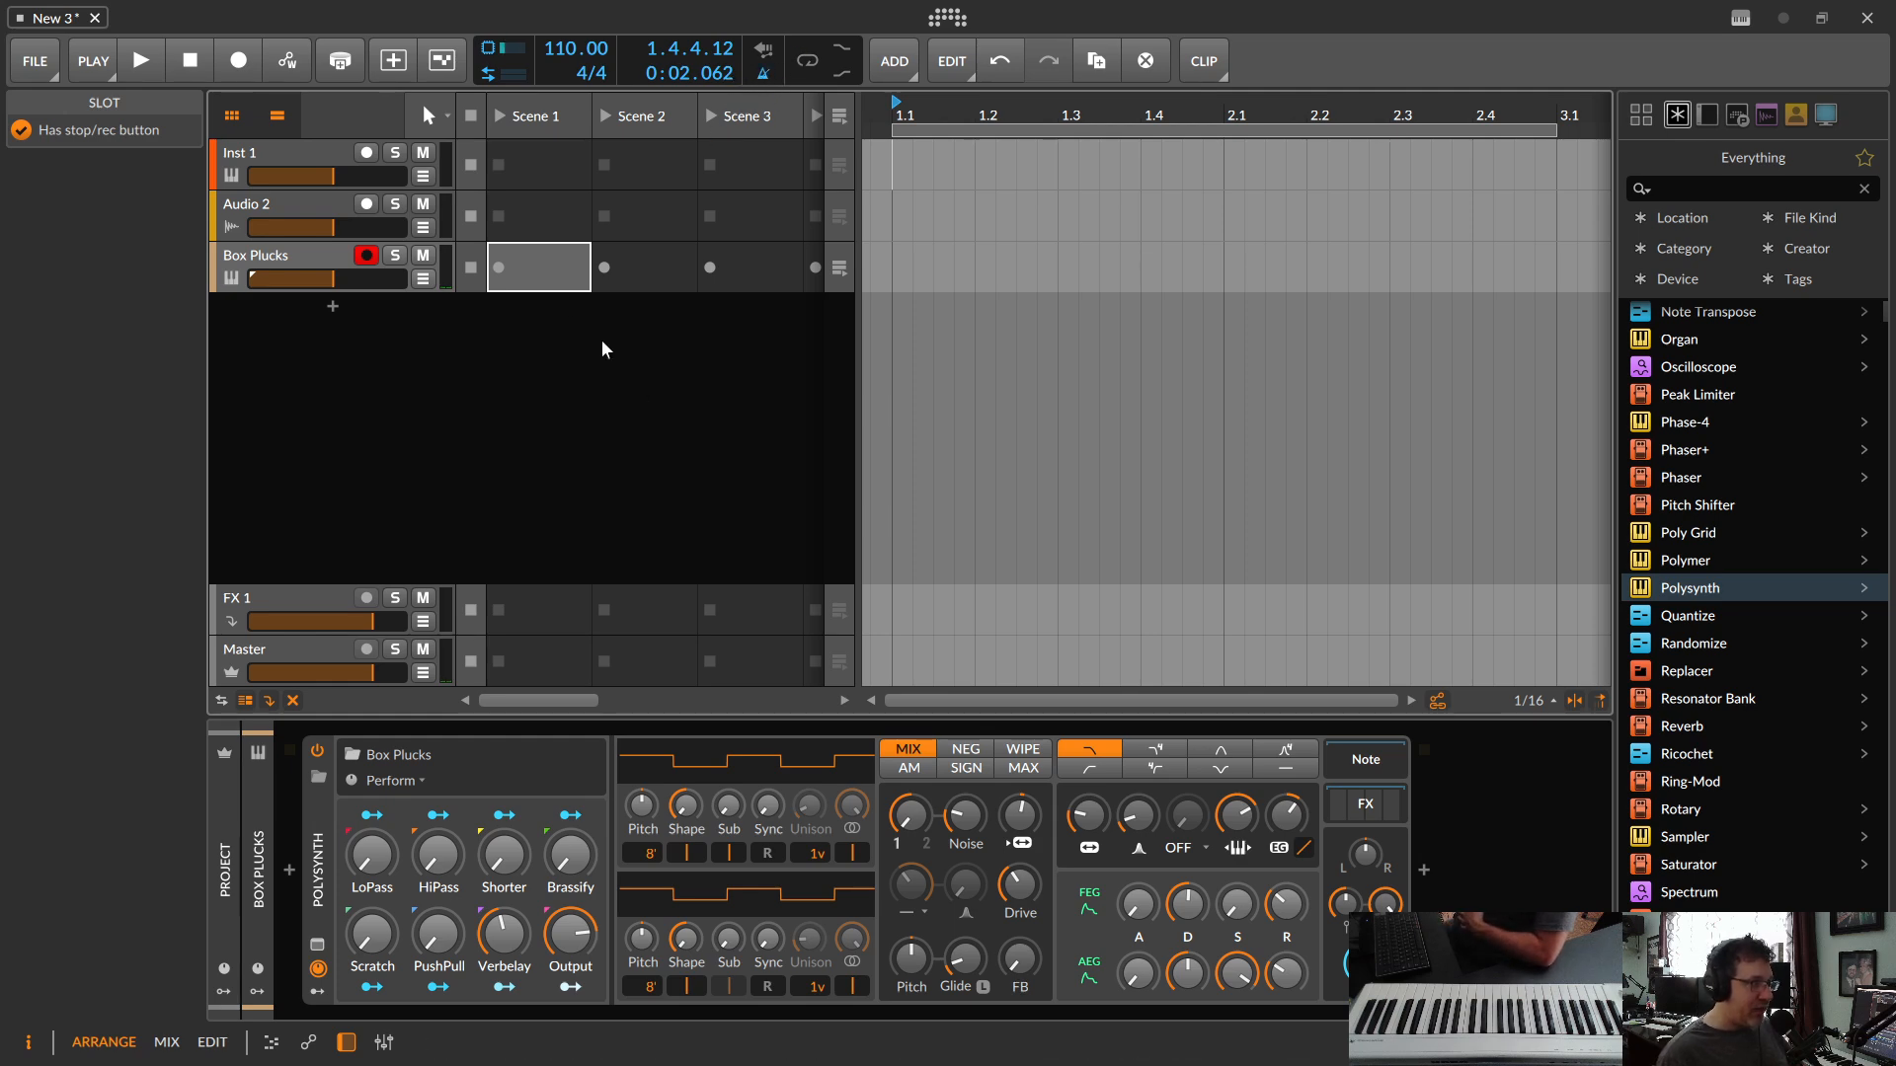
# Step: Record a melody clip into the Scene 1 slot of the Box Plucks track, then open its notes for editing and play it back
pyautogui.click(498, 268)
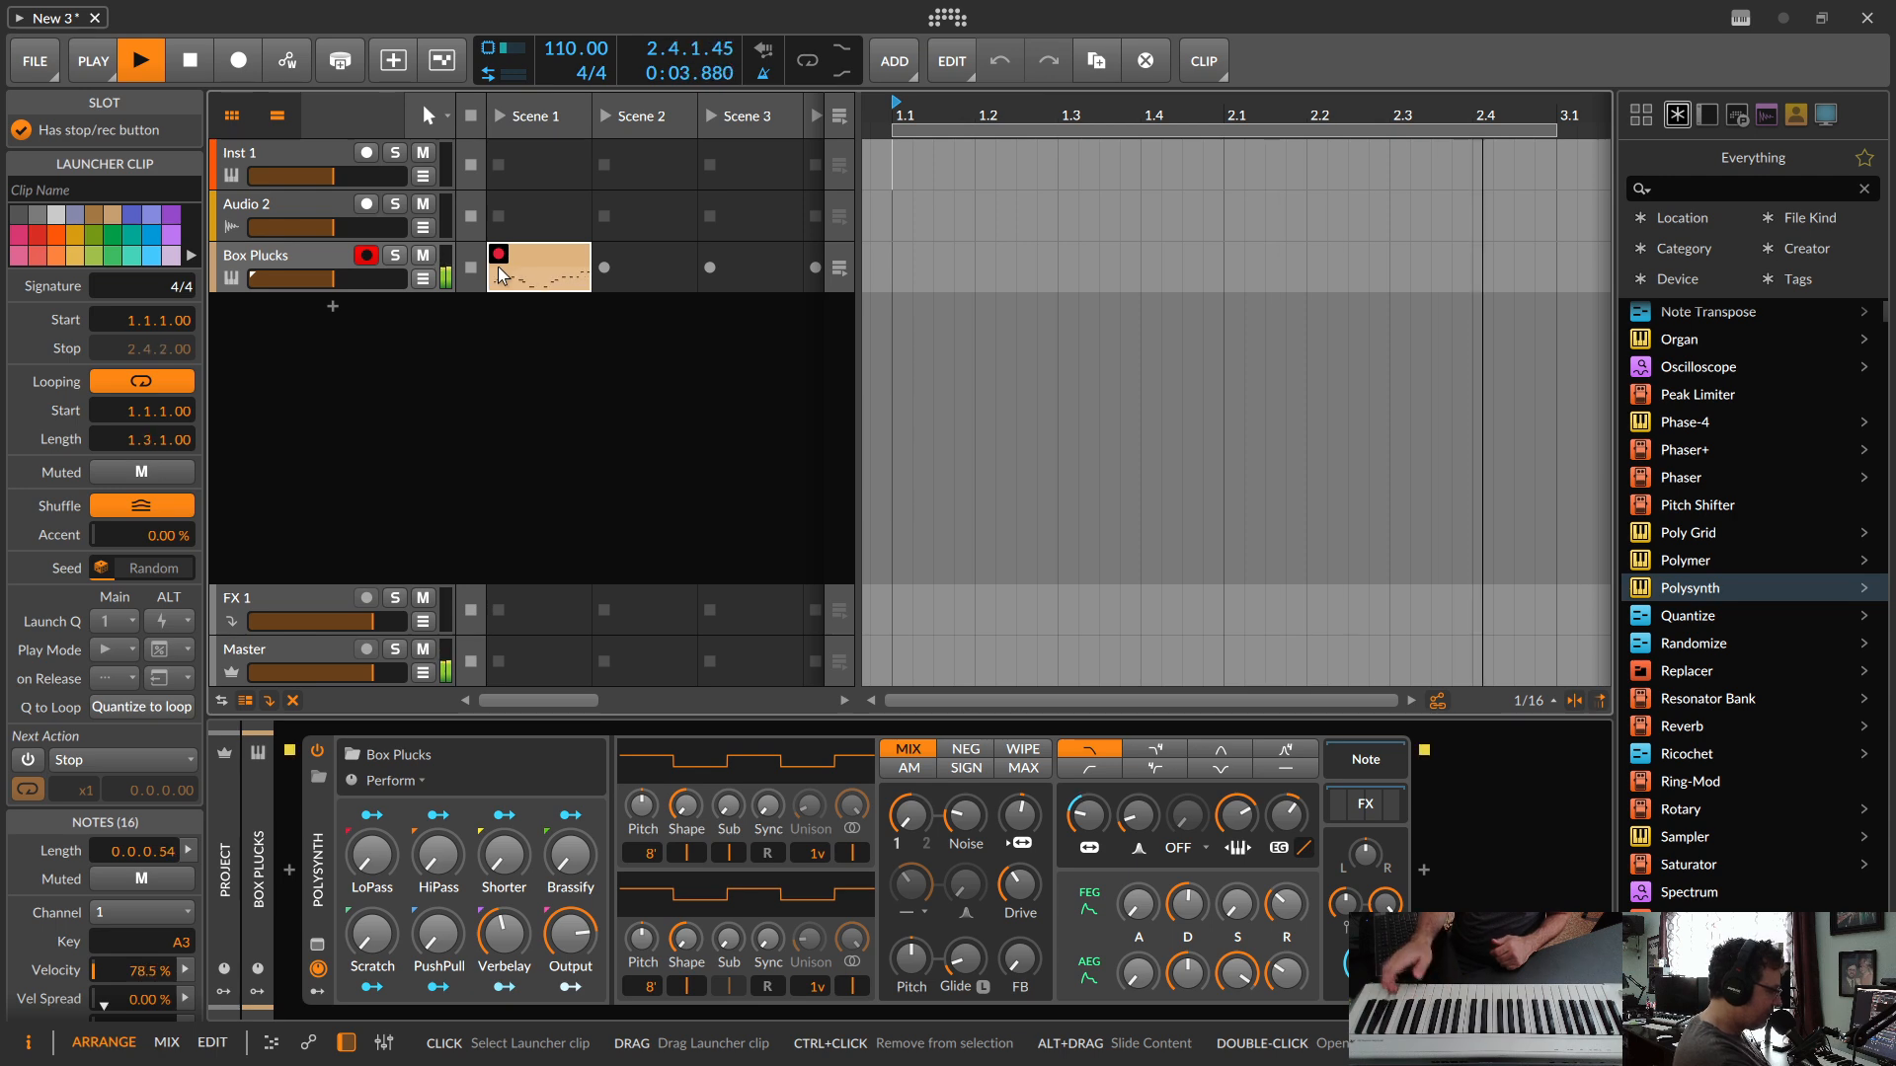
pyautogui.press('space')
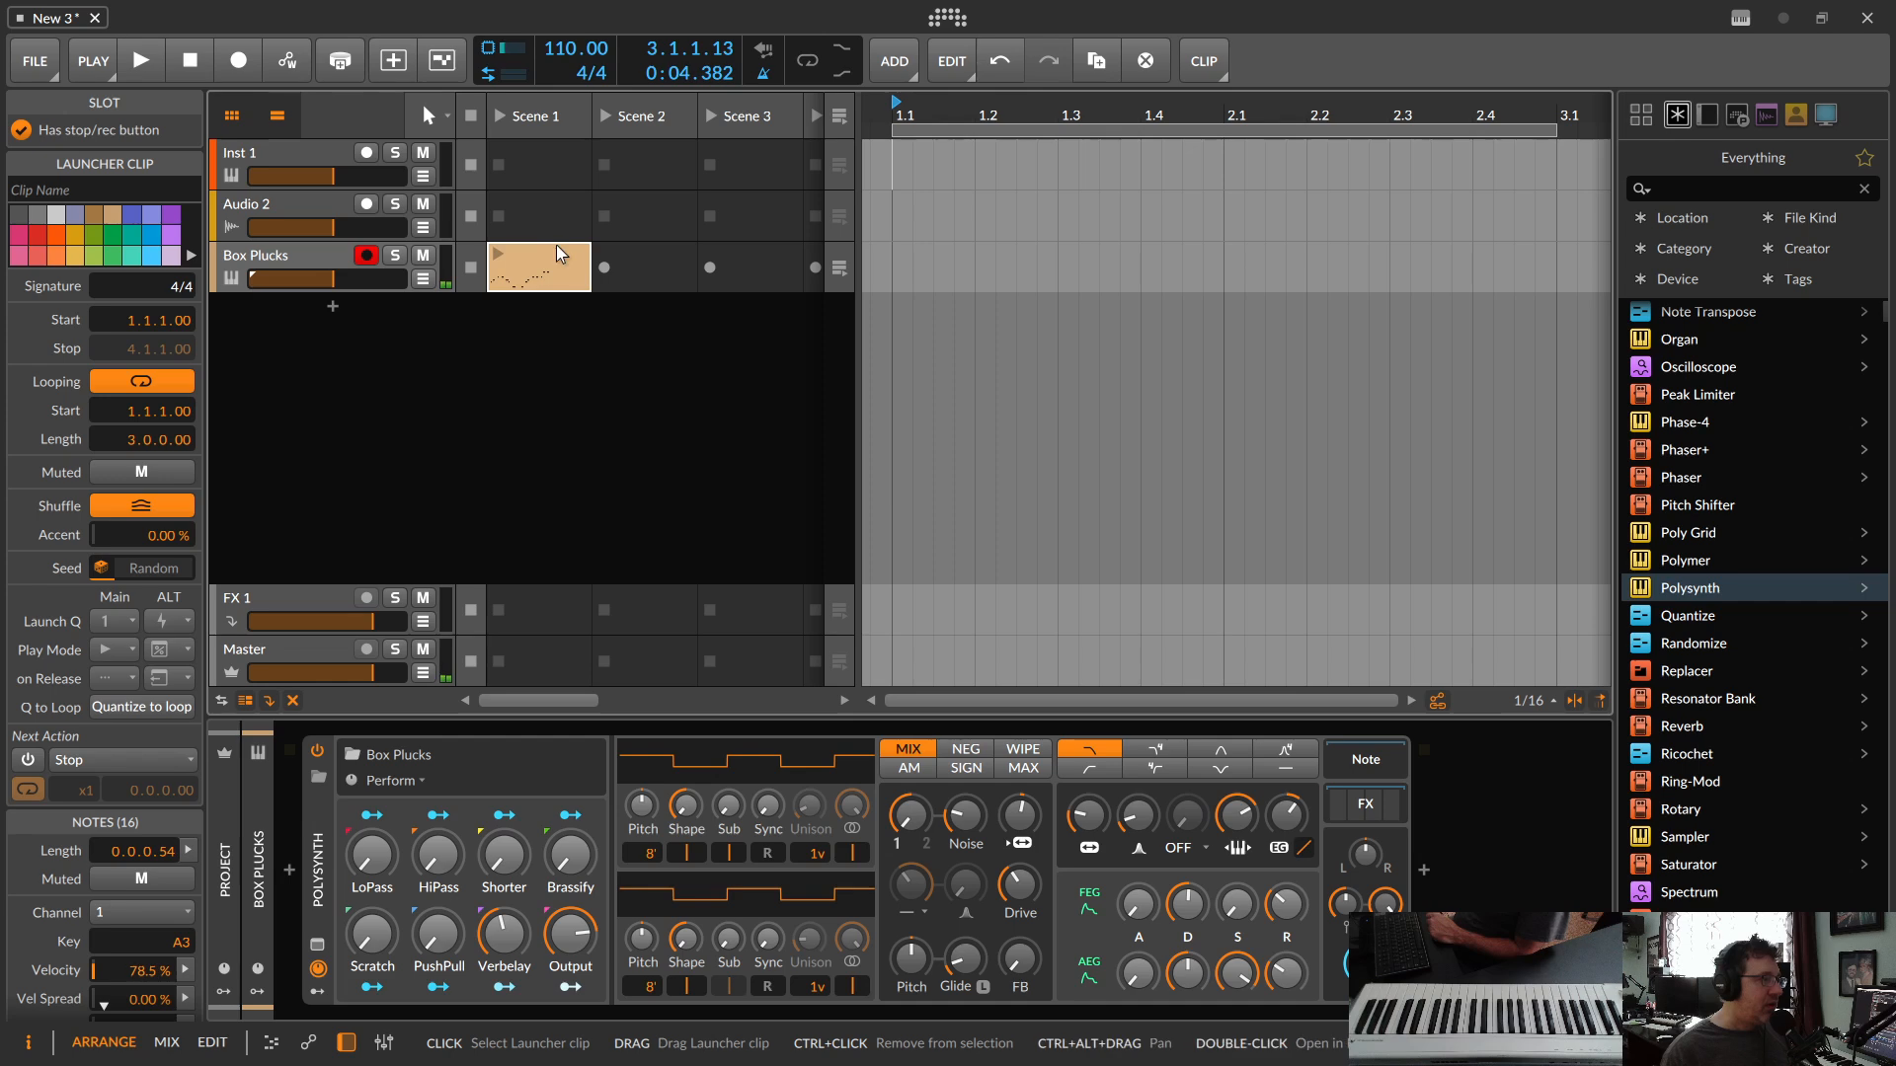
pyautogui.doubleClick(541, 259)
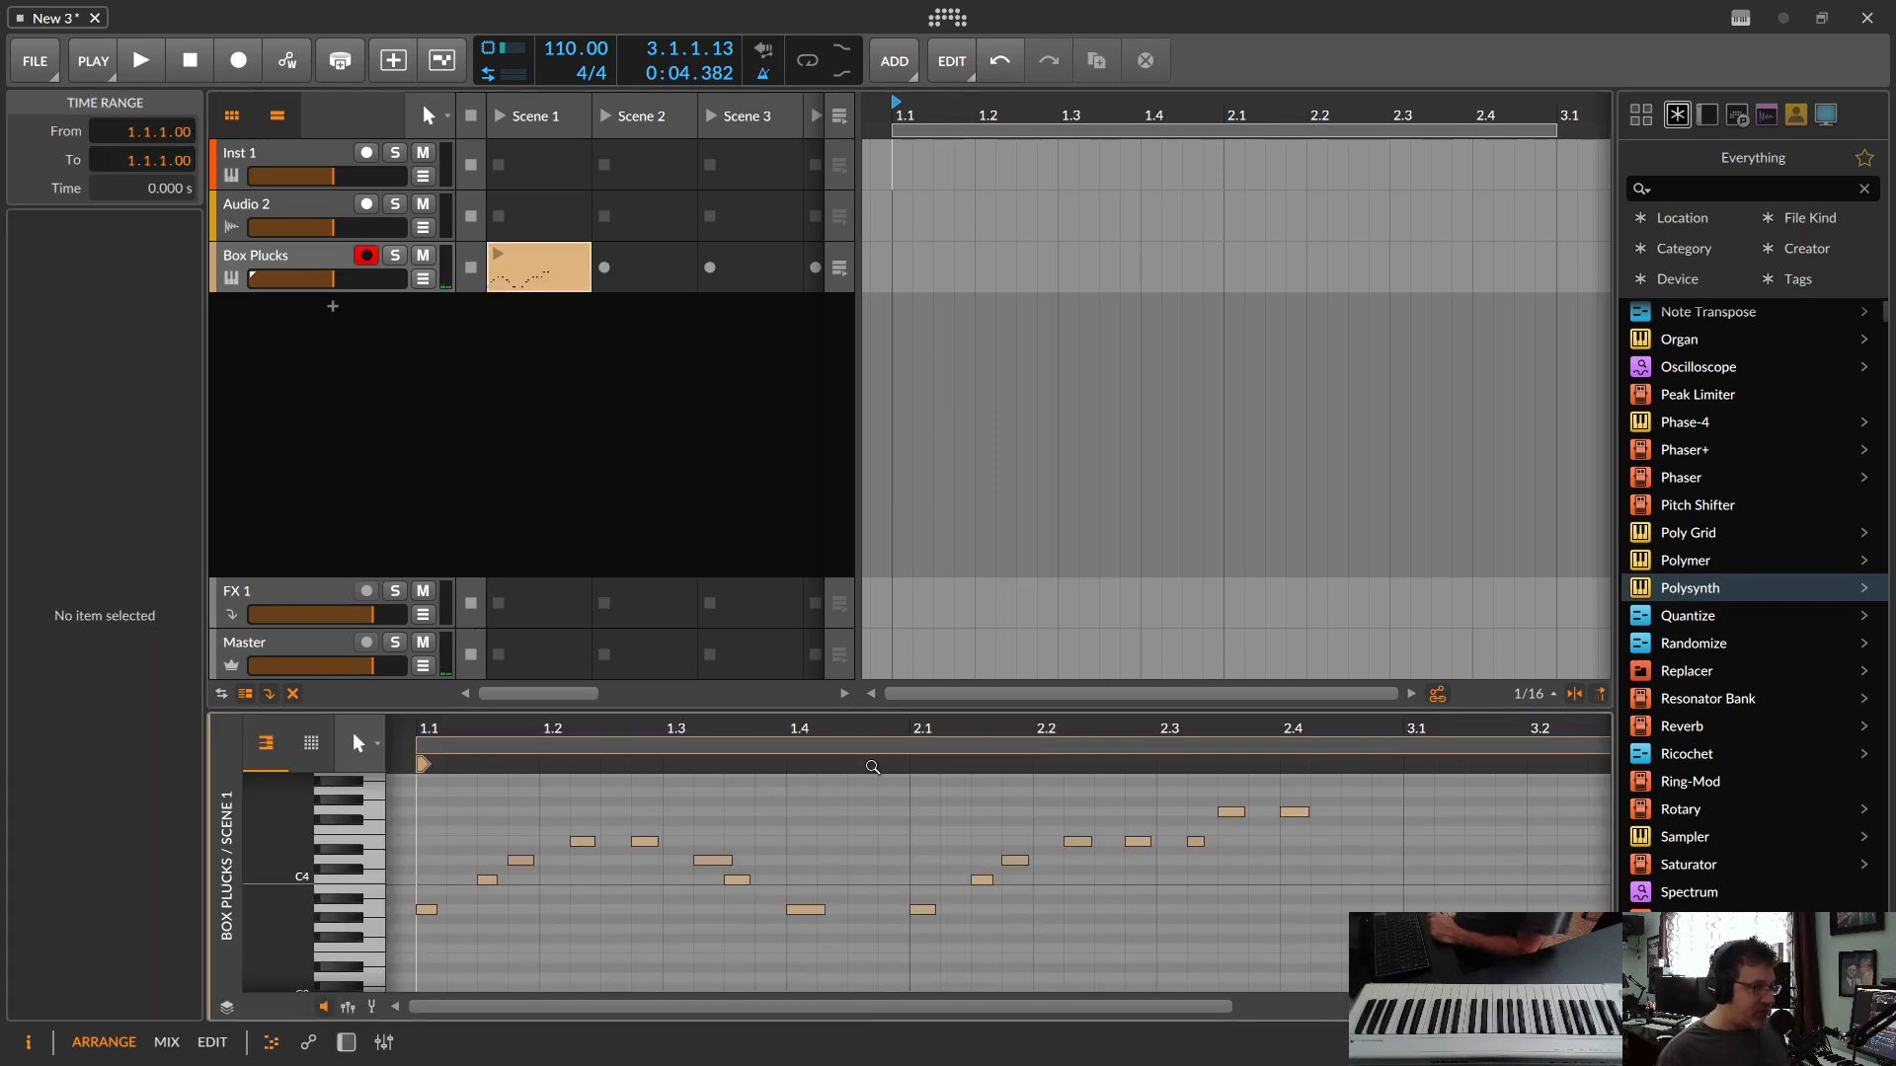
pyautogui.click(499, 256)
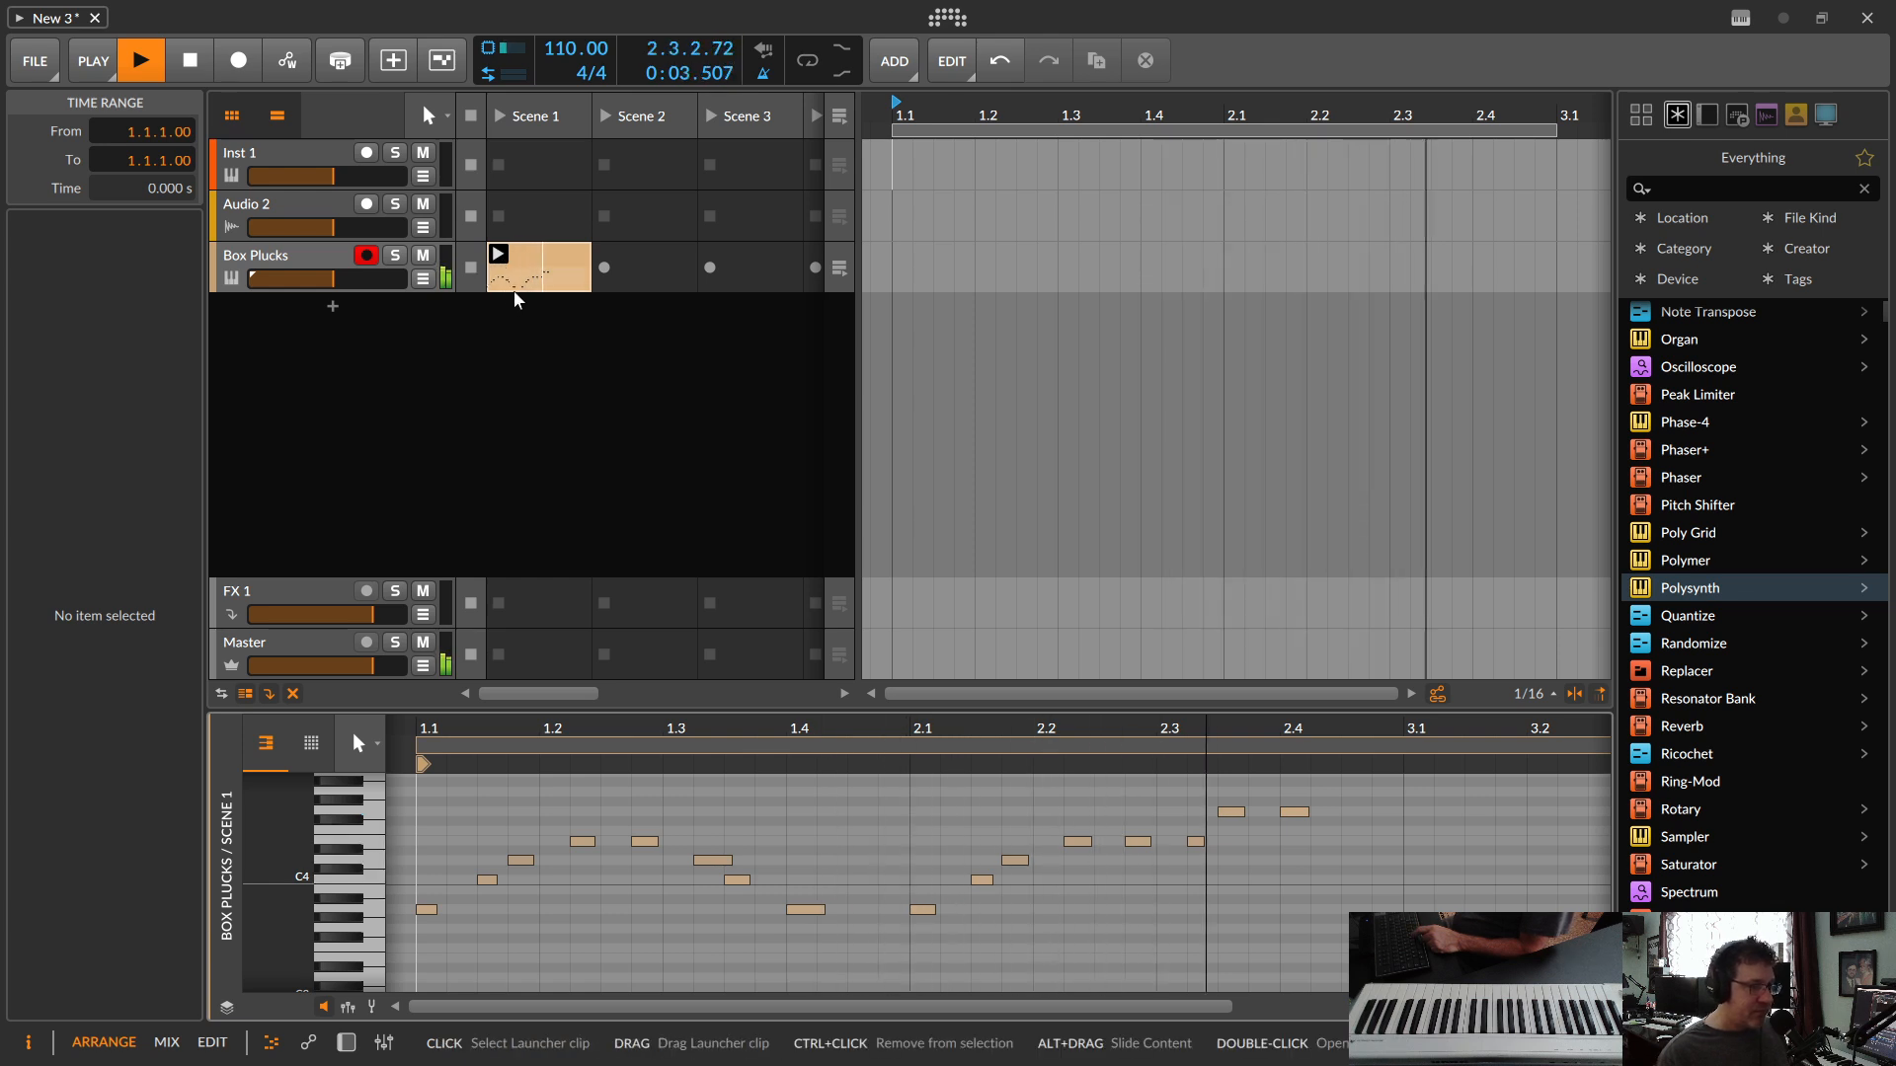
pyautogui.press('space')
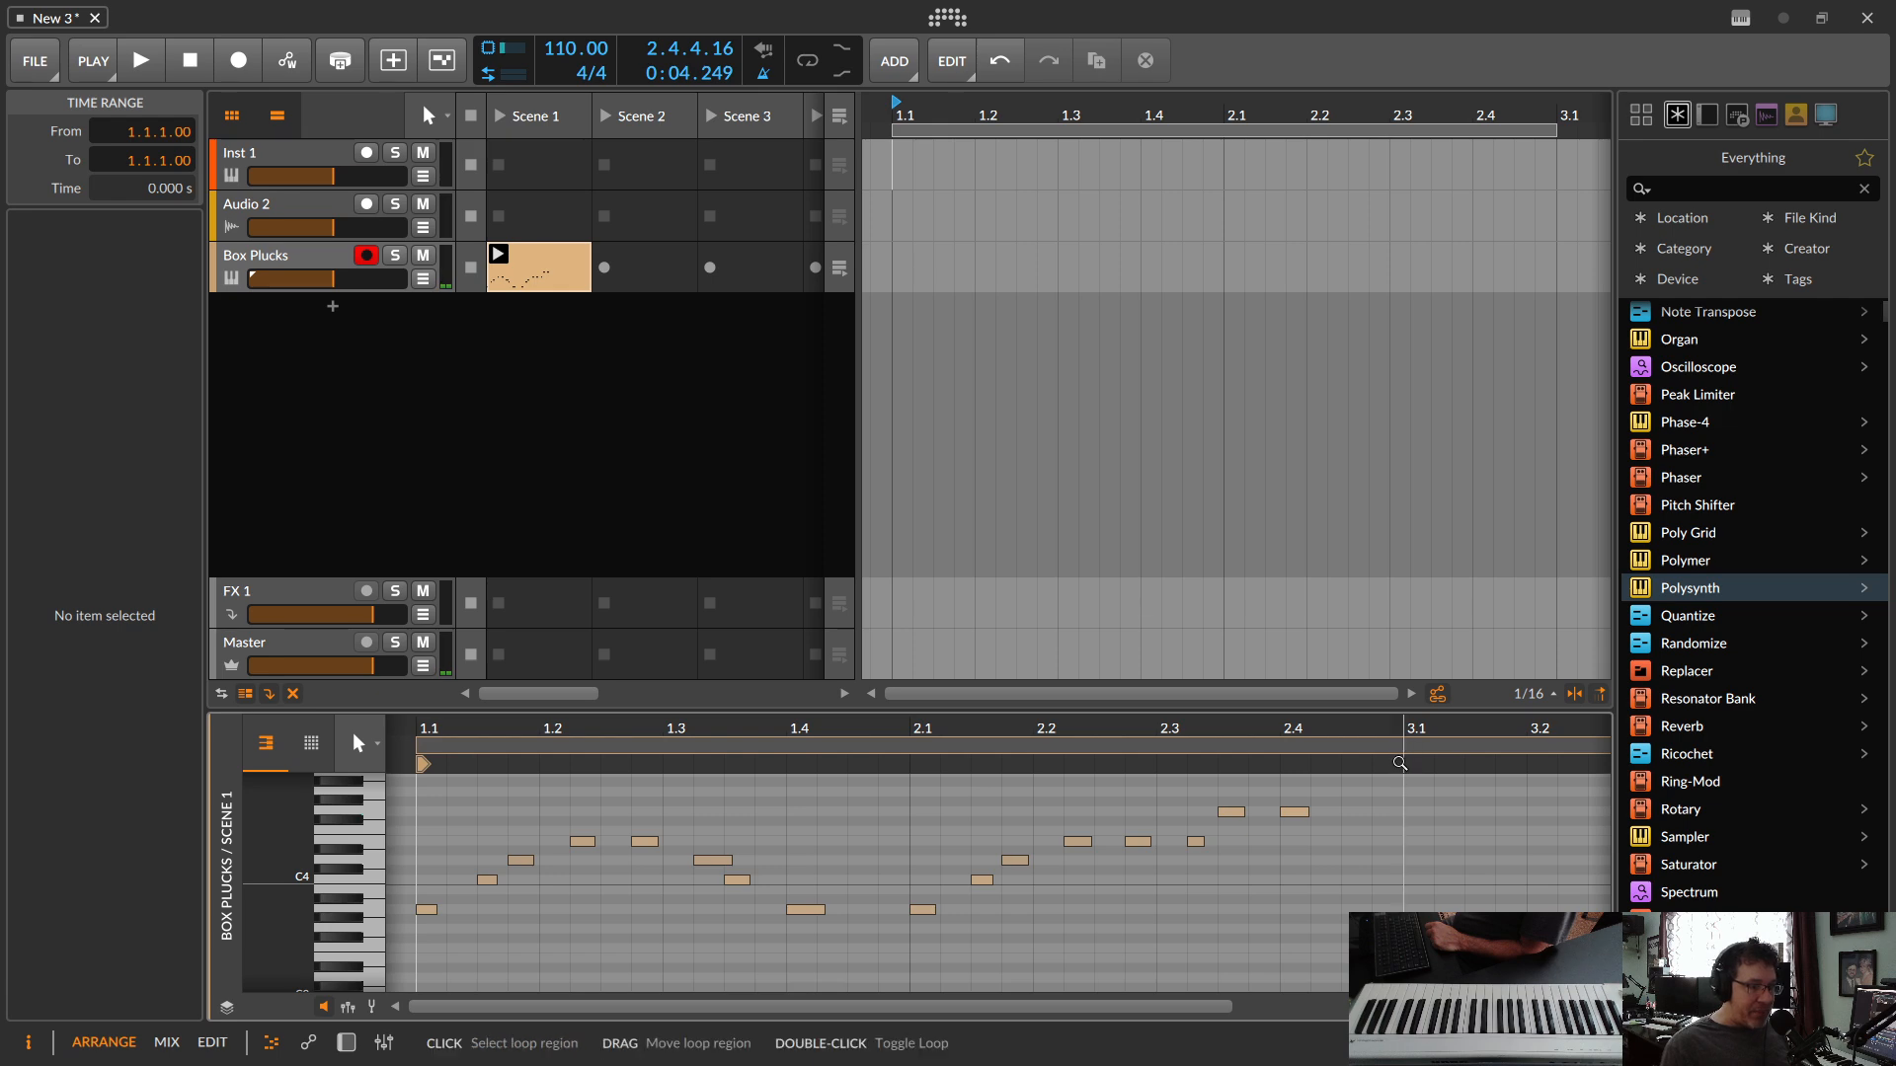
# Step: Shorten the recorded clip's loop to end at bar 3, giving a length of 2.0.0.00, and play it back
pyautogui.moveTo(1399, 766); pyautogui.dragTo(1200, 766)
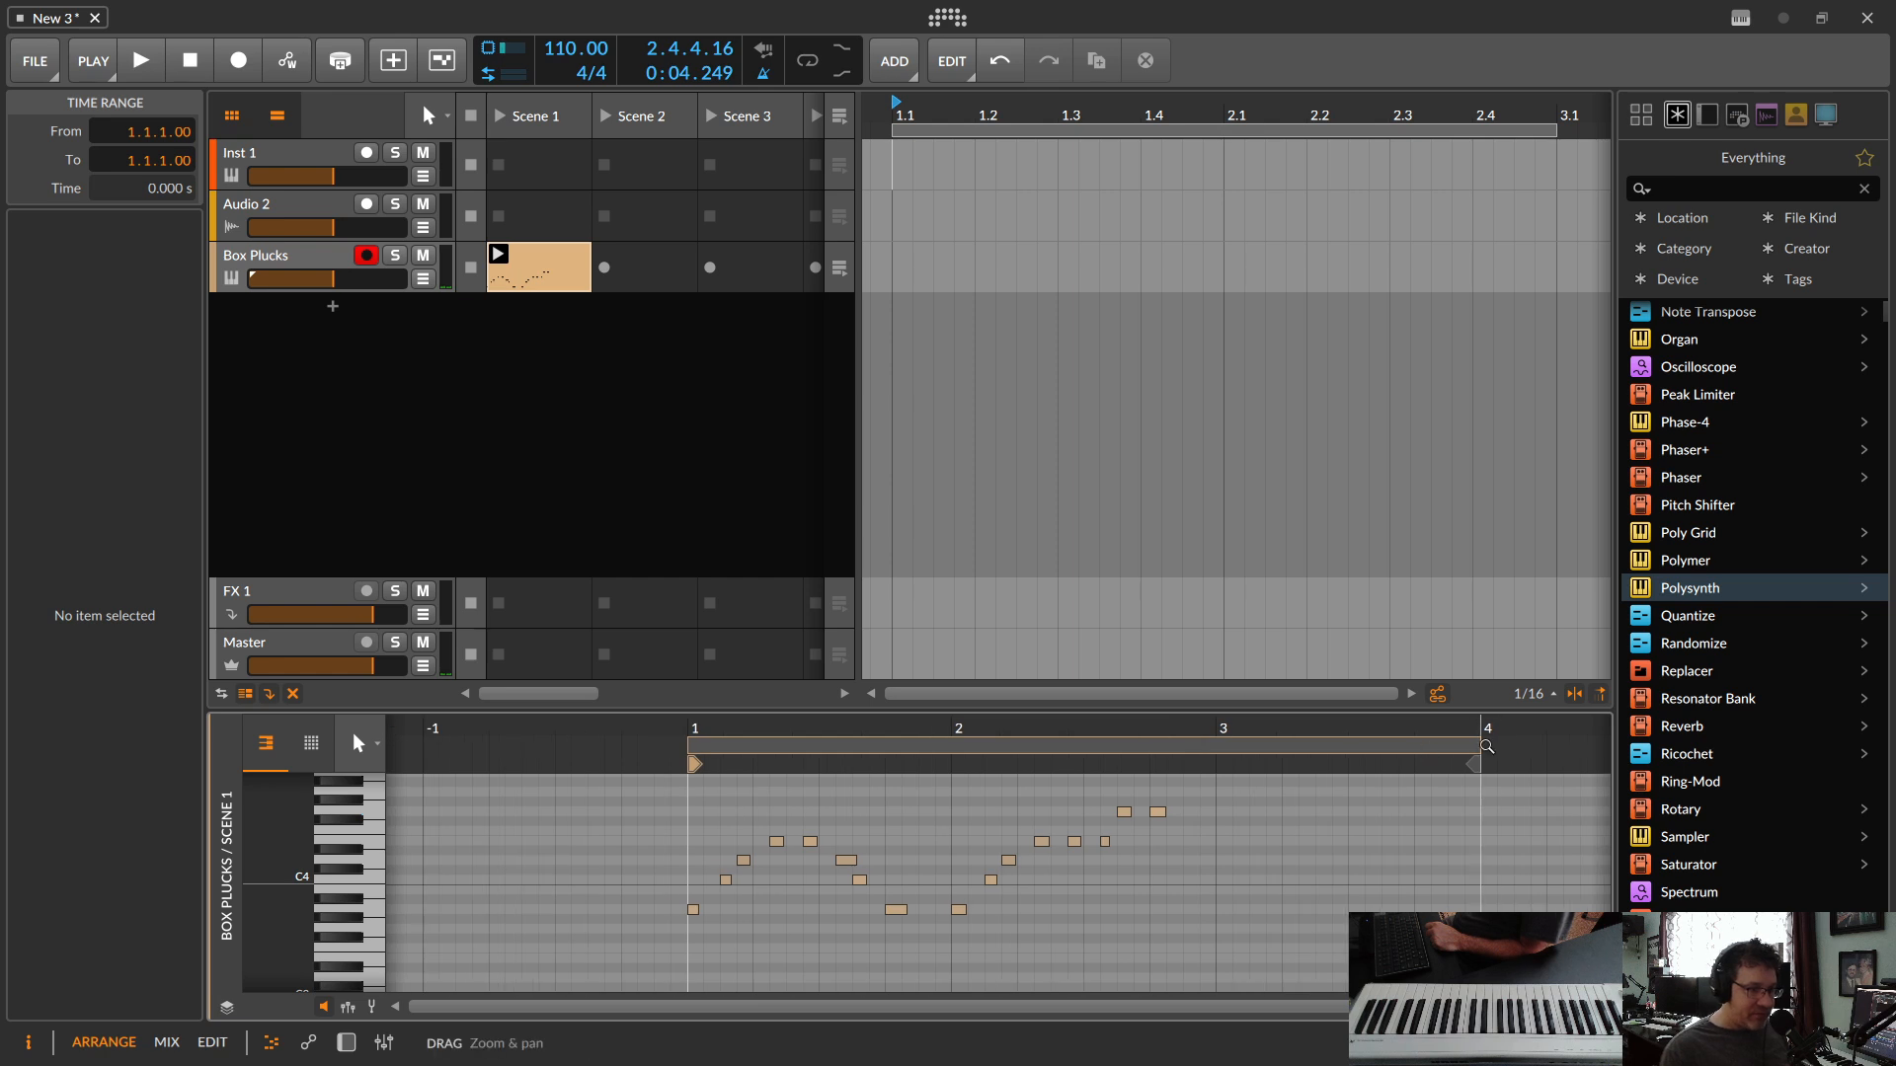
pyautogui.moveTo(1478, 741); pyautogui.dragTo(1434, 750)
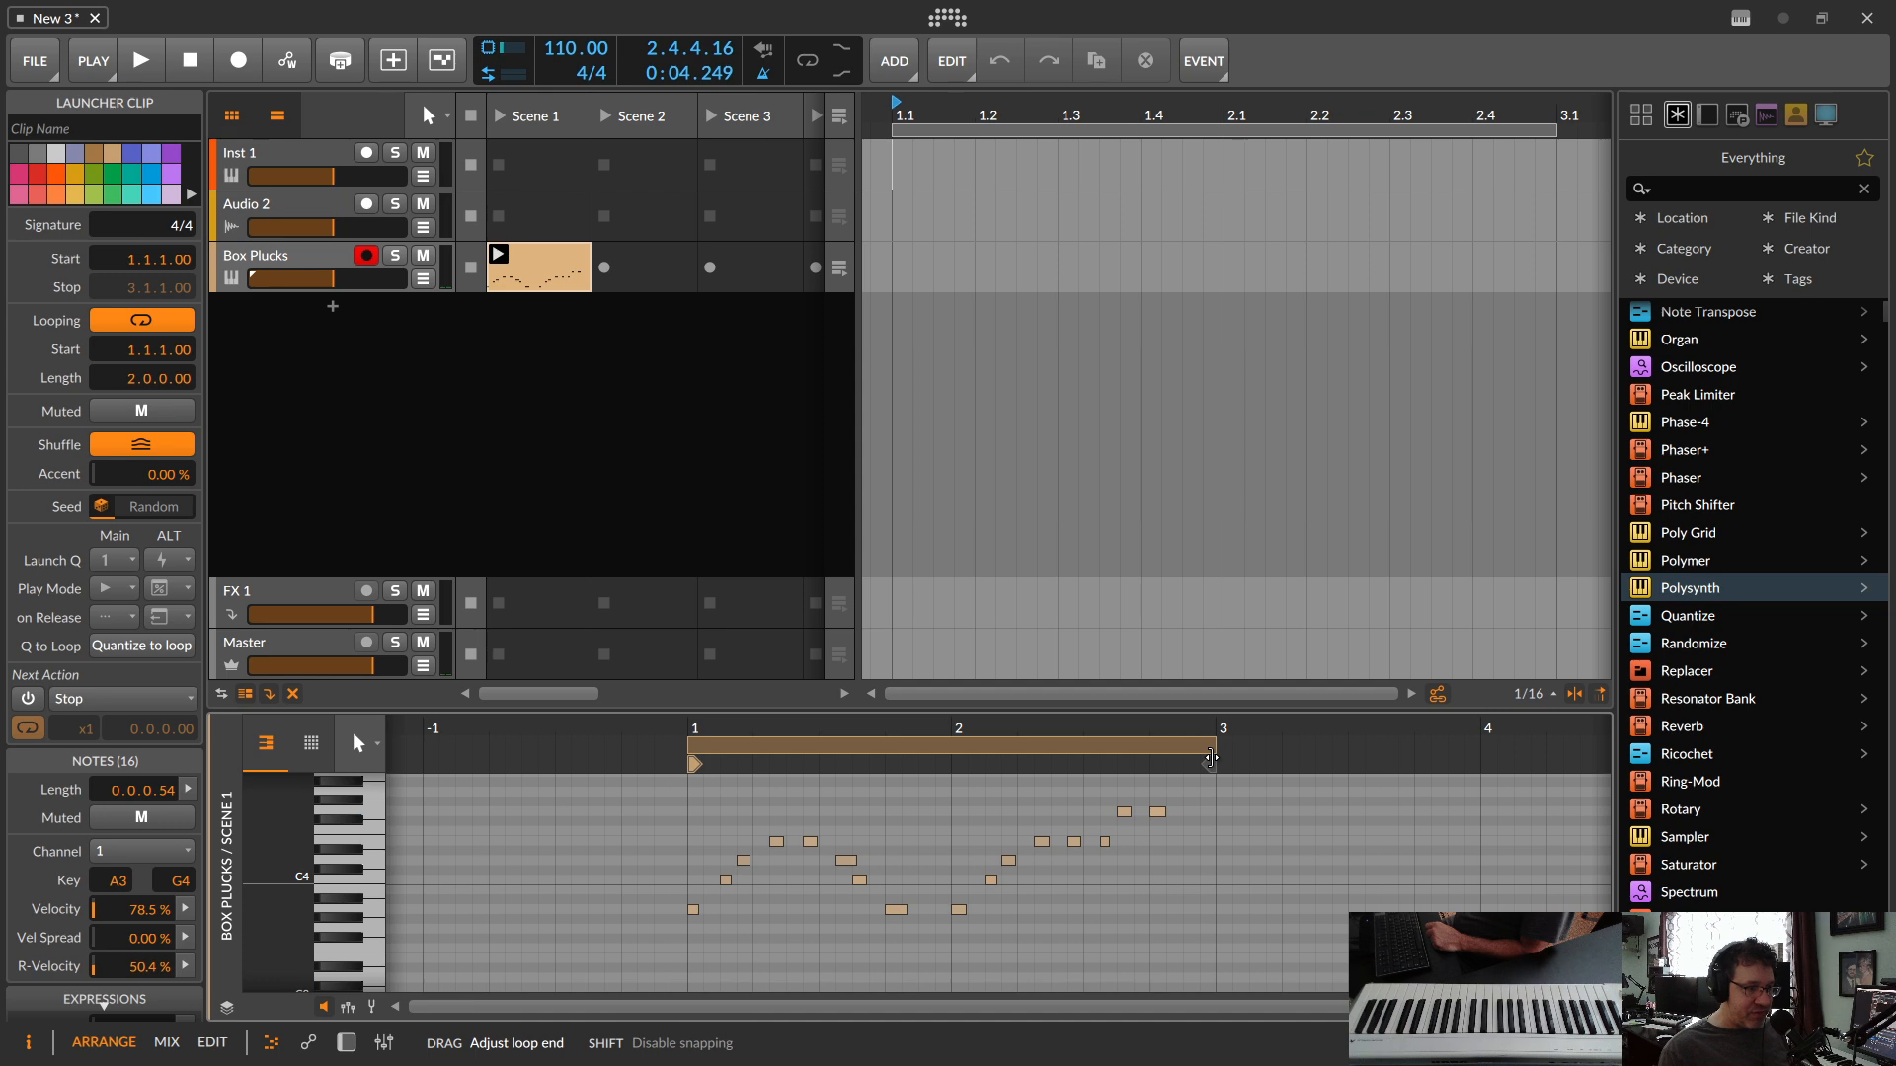
pyautogui.moveTo(1212, 758); pyautogui.dragTo(1212, 758)
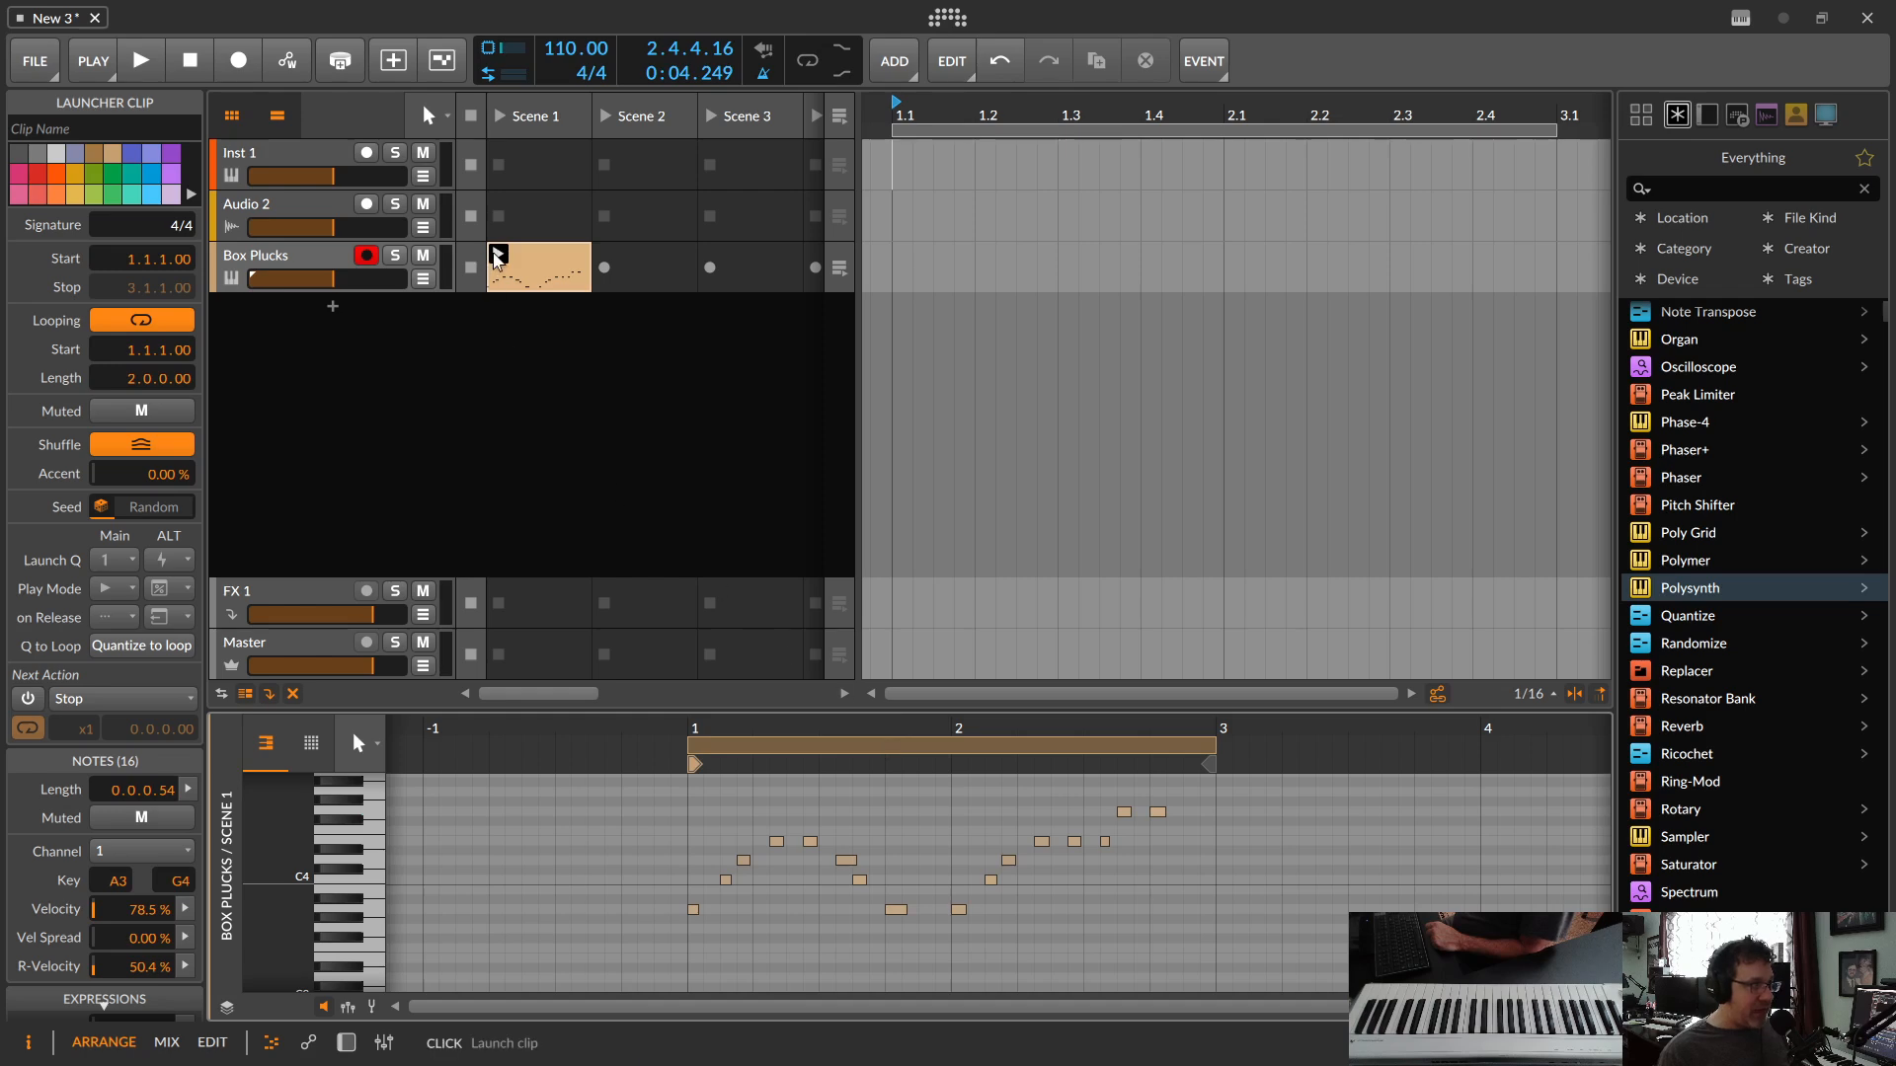
pyautogui.click(497, 256)
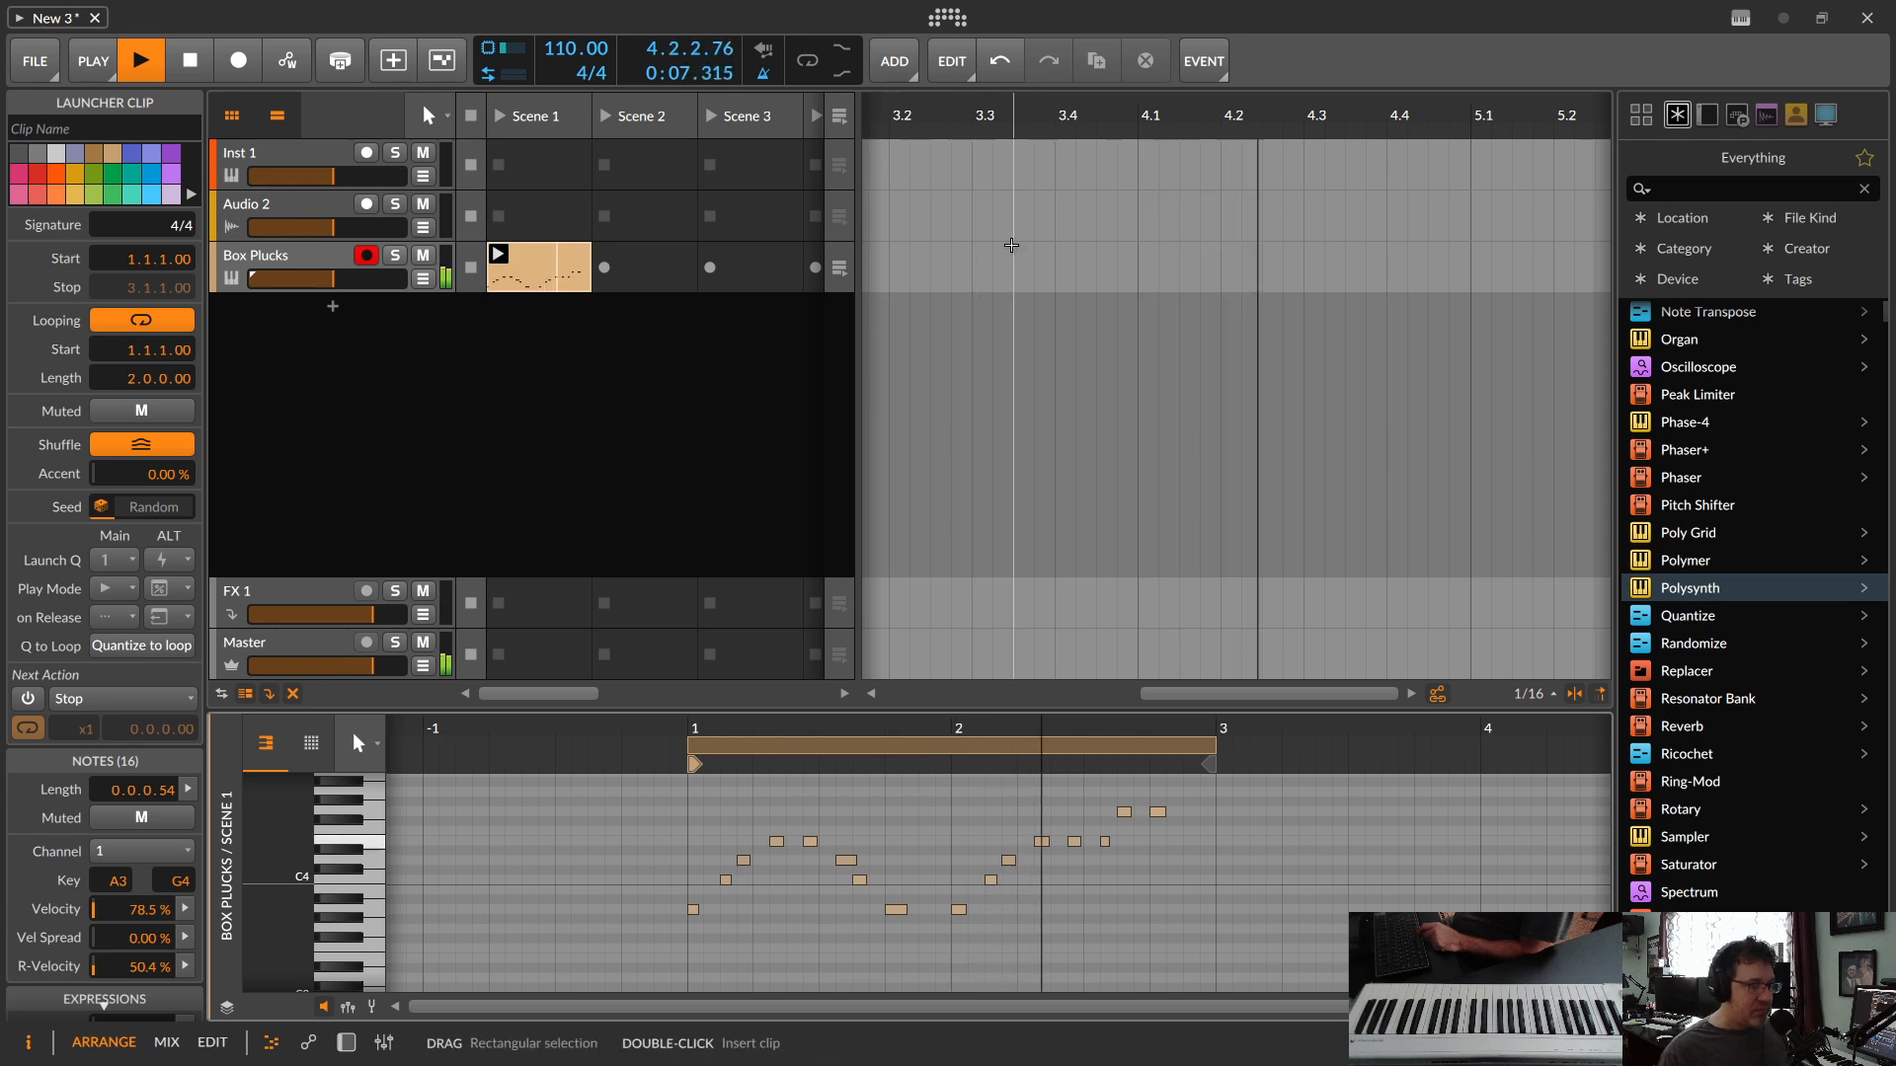
pyautogui.press('space')
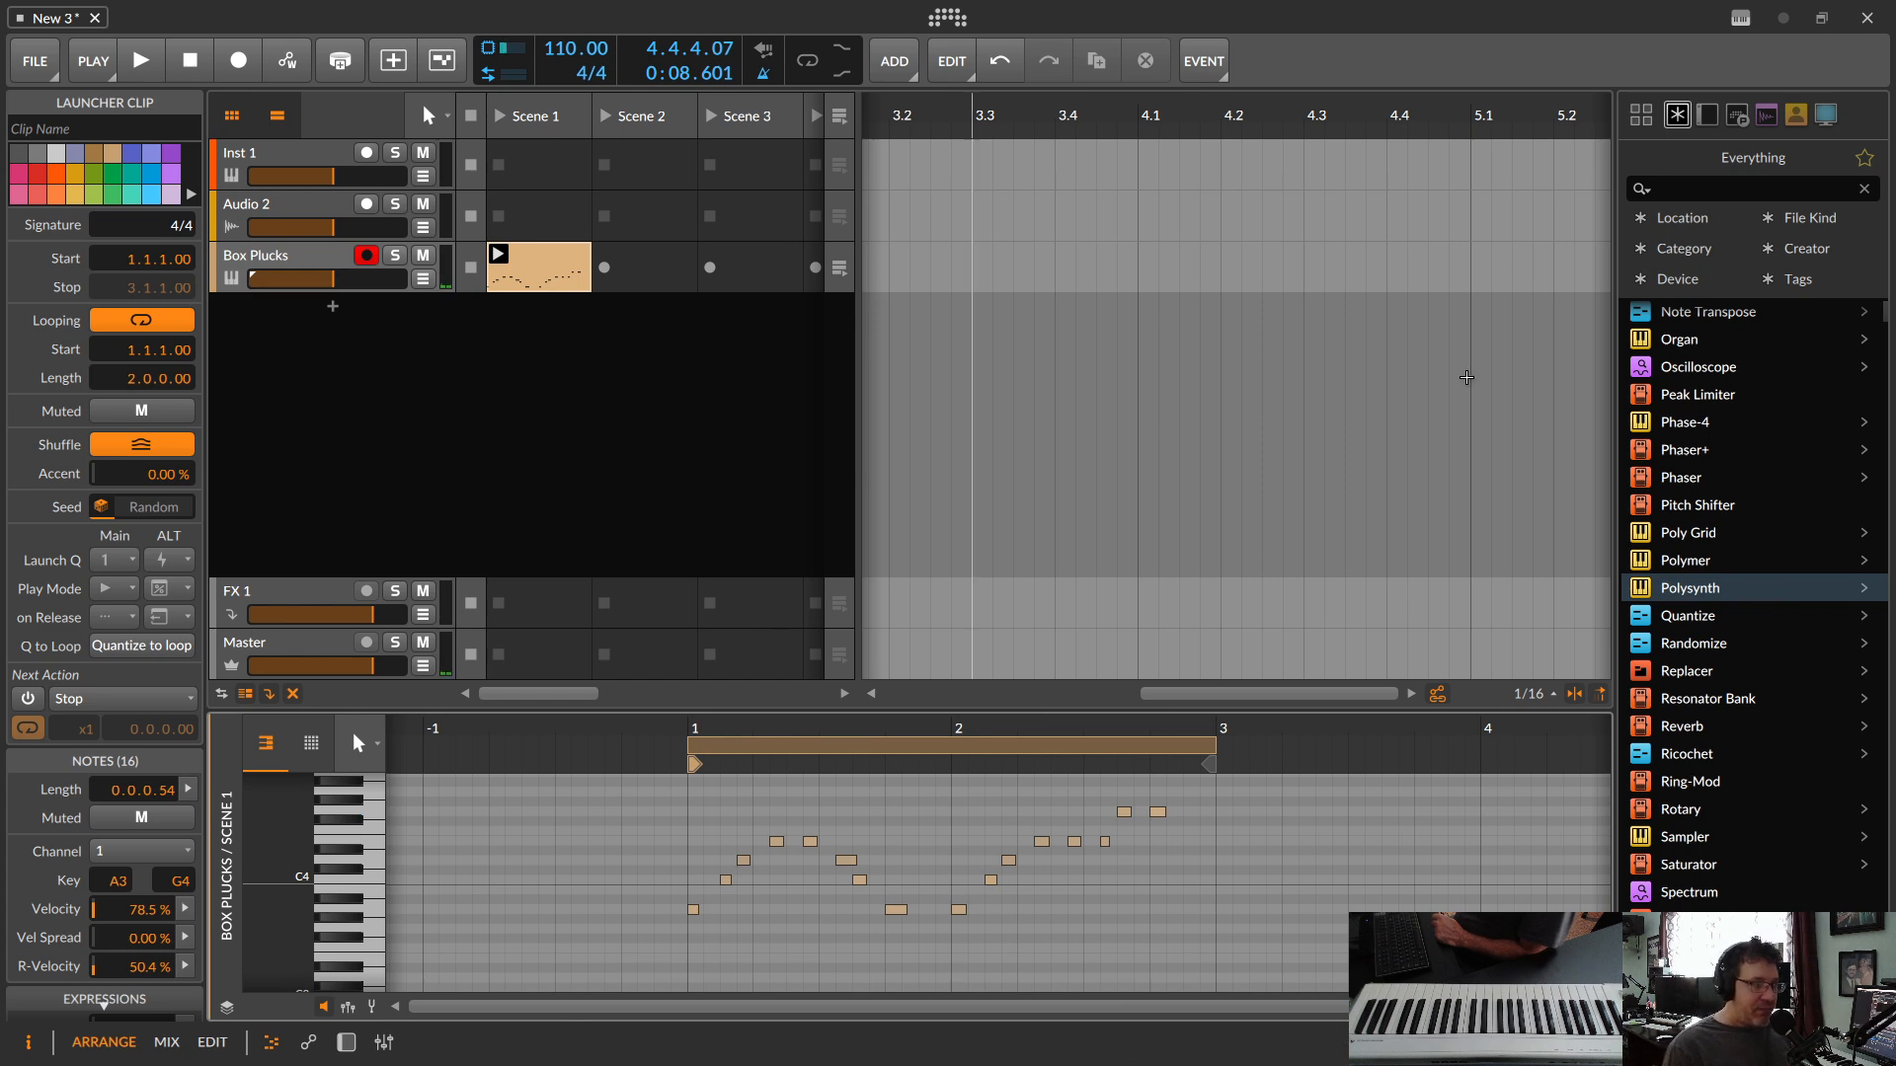
# Step: Add Drum Machine from the device list as a new instrument track below Box Plucks and show its devices
pyautogui.scroll(10, 1689, 657)
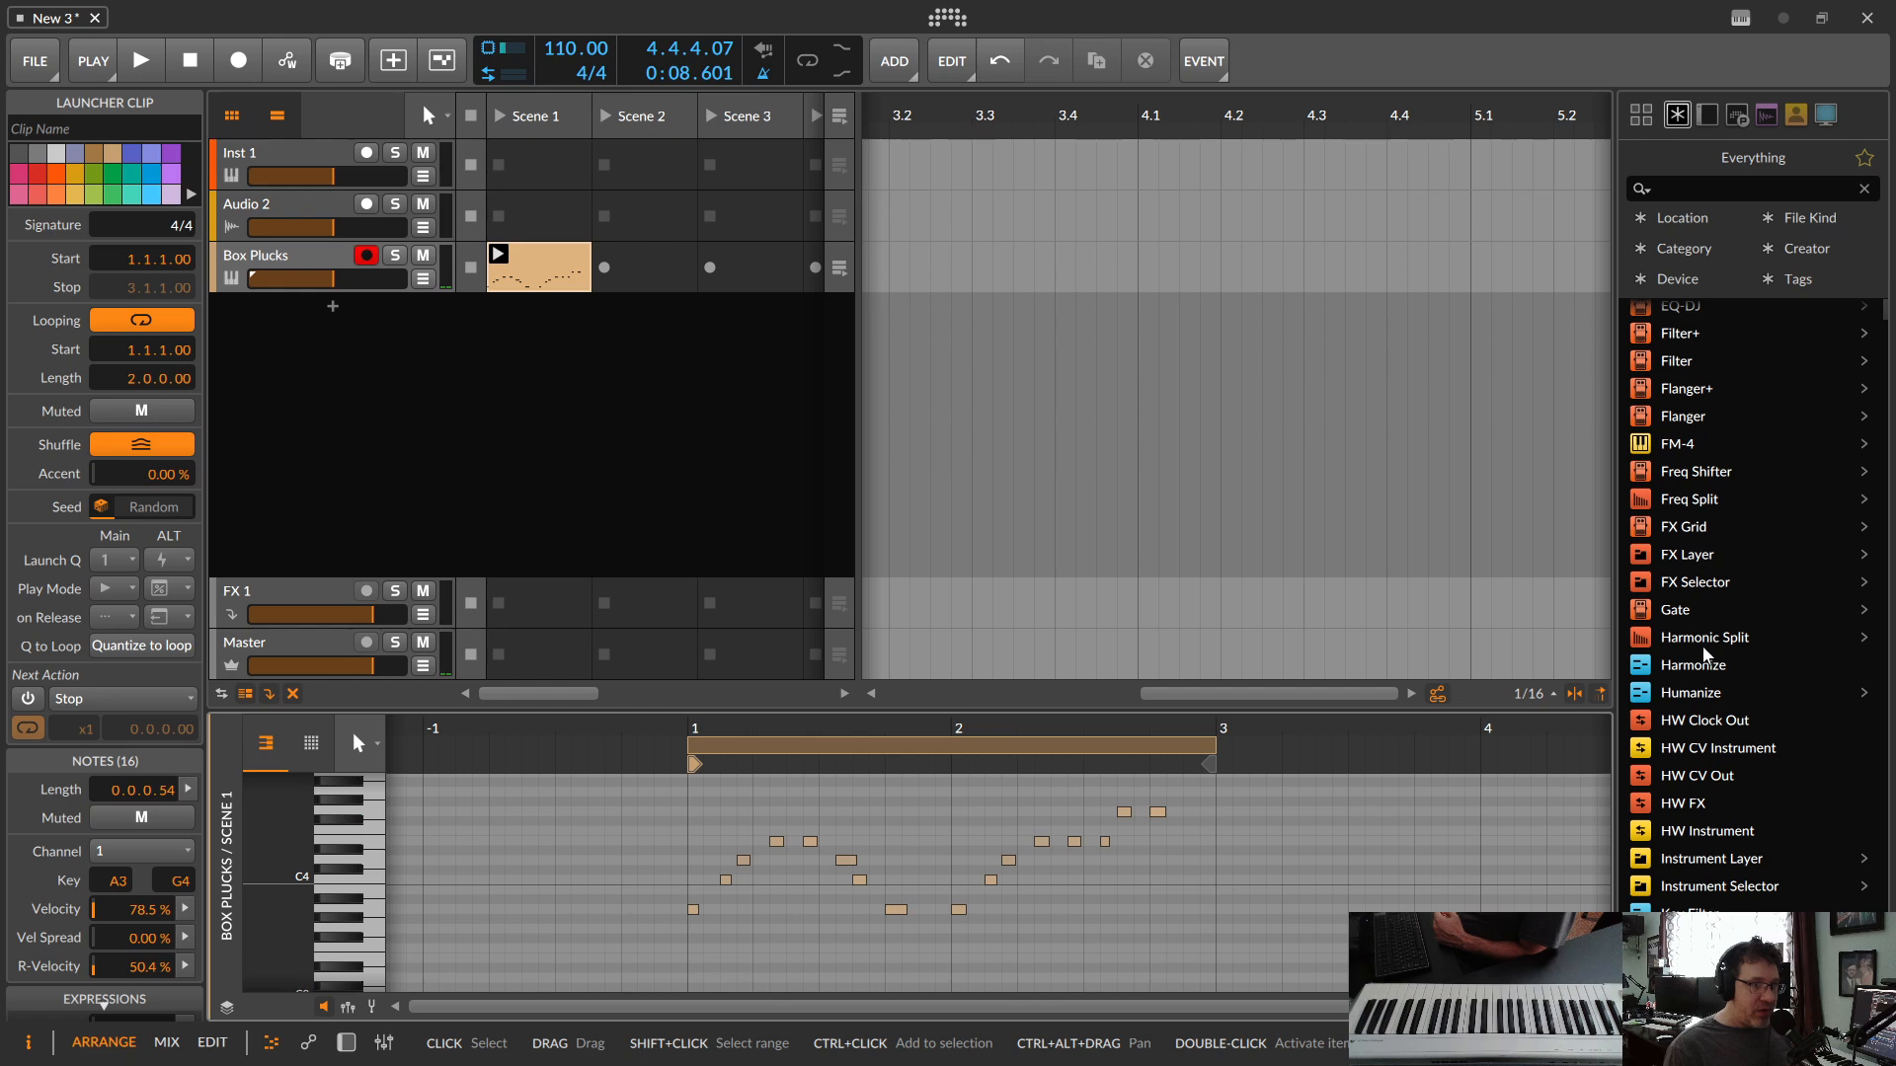
pyautogui.scroll(3, 1657, 504)
pyautogui.scroll(-6, 1664, 538)
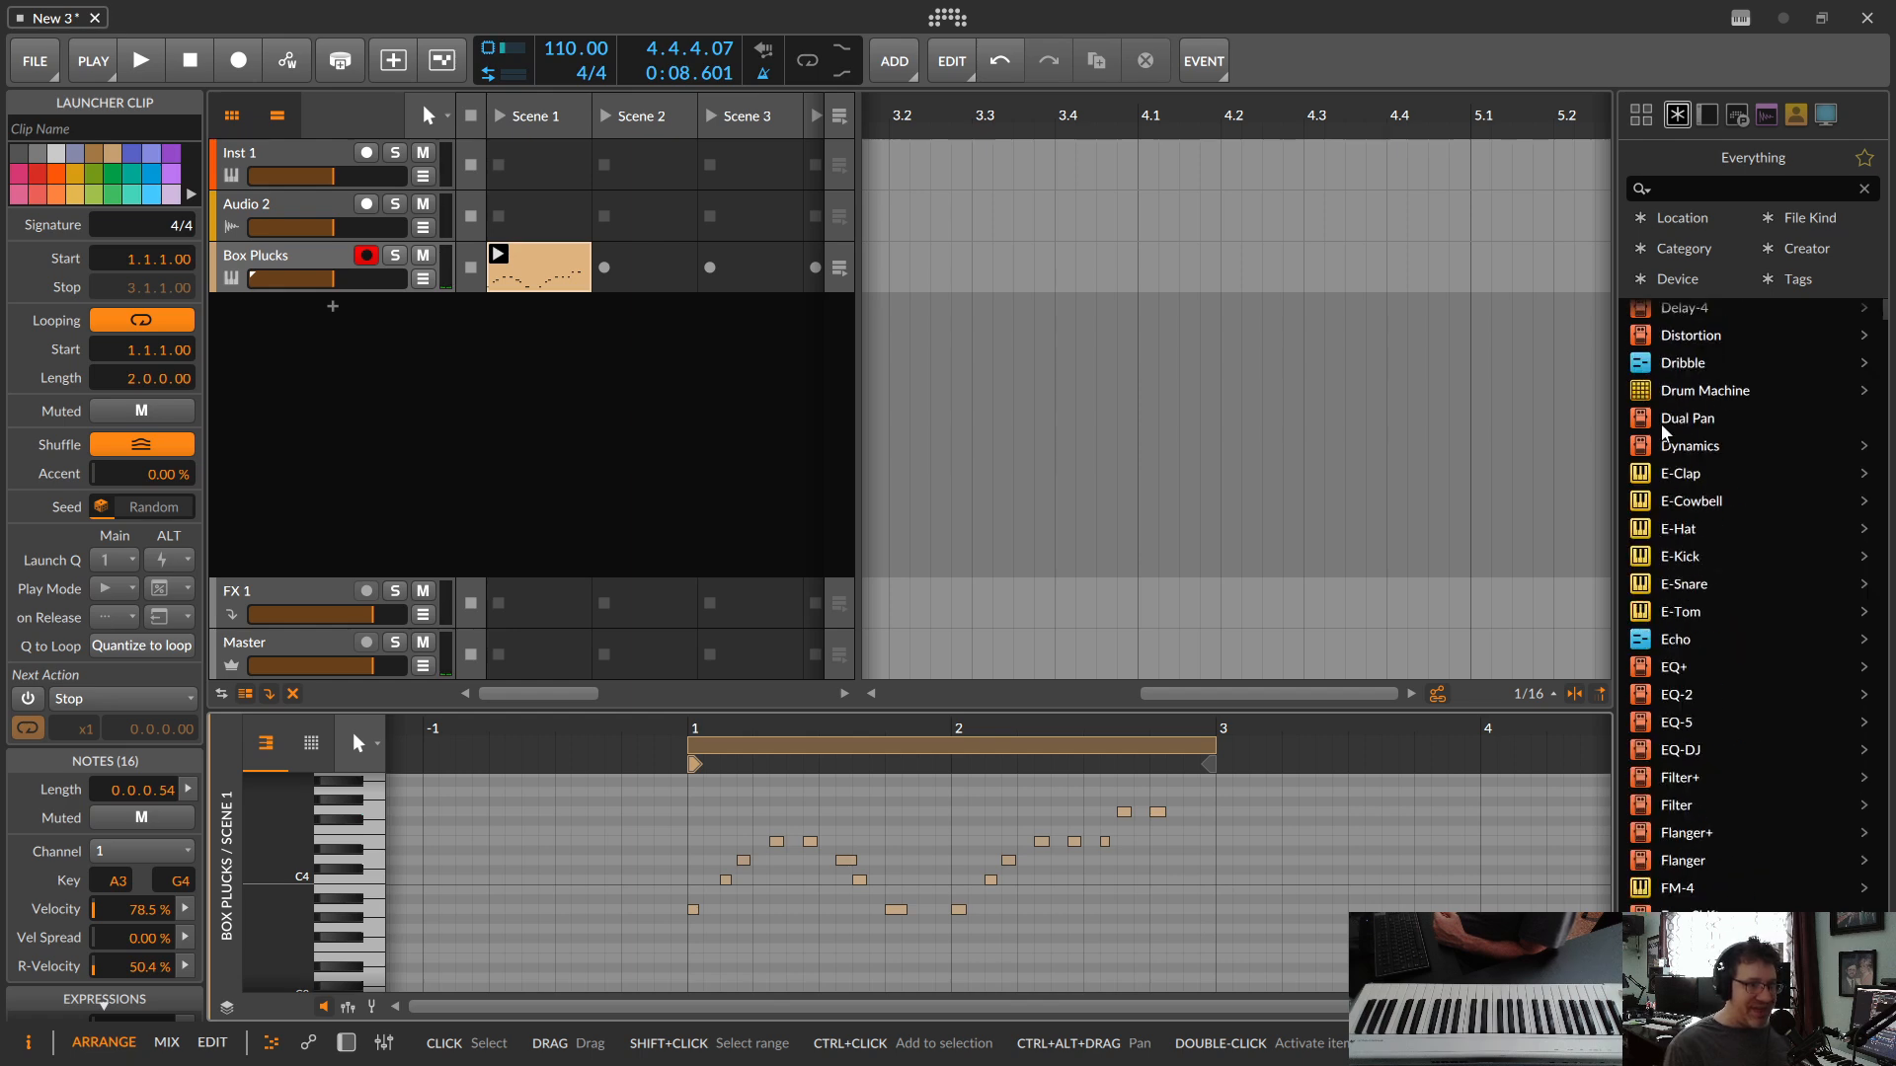
pyautogui.moveTo(1647, 402); pyautogui.dragTo(389, 411)
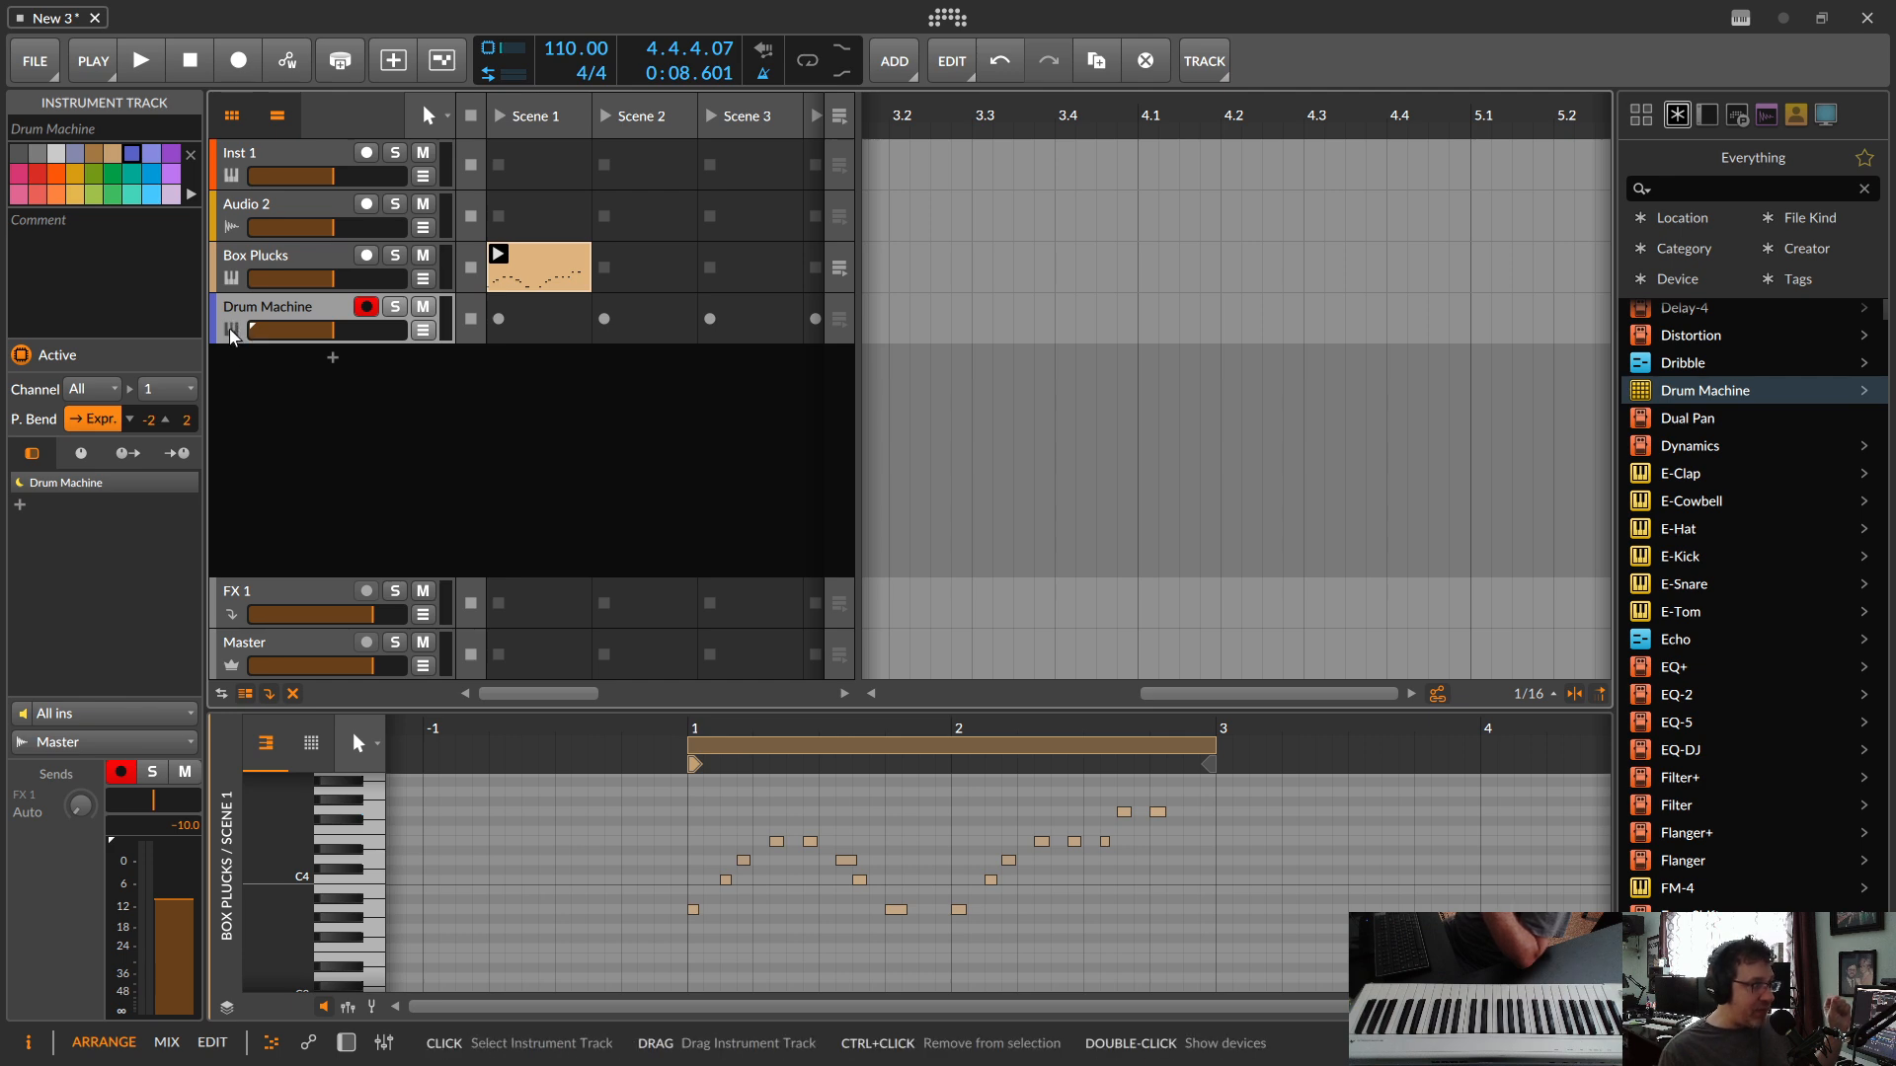
pyautogui.doubleClick(232, 337)
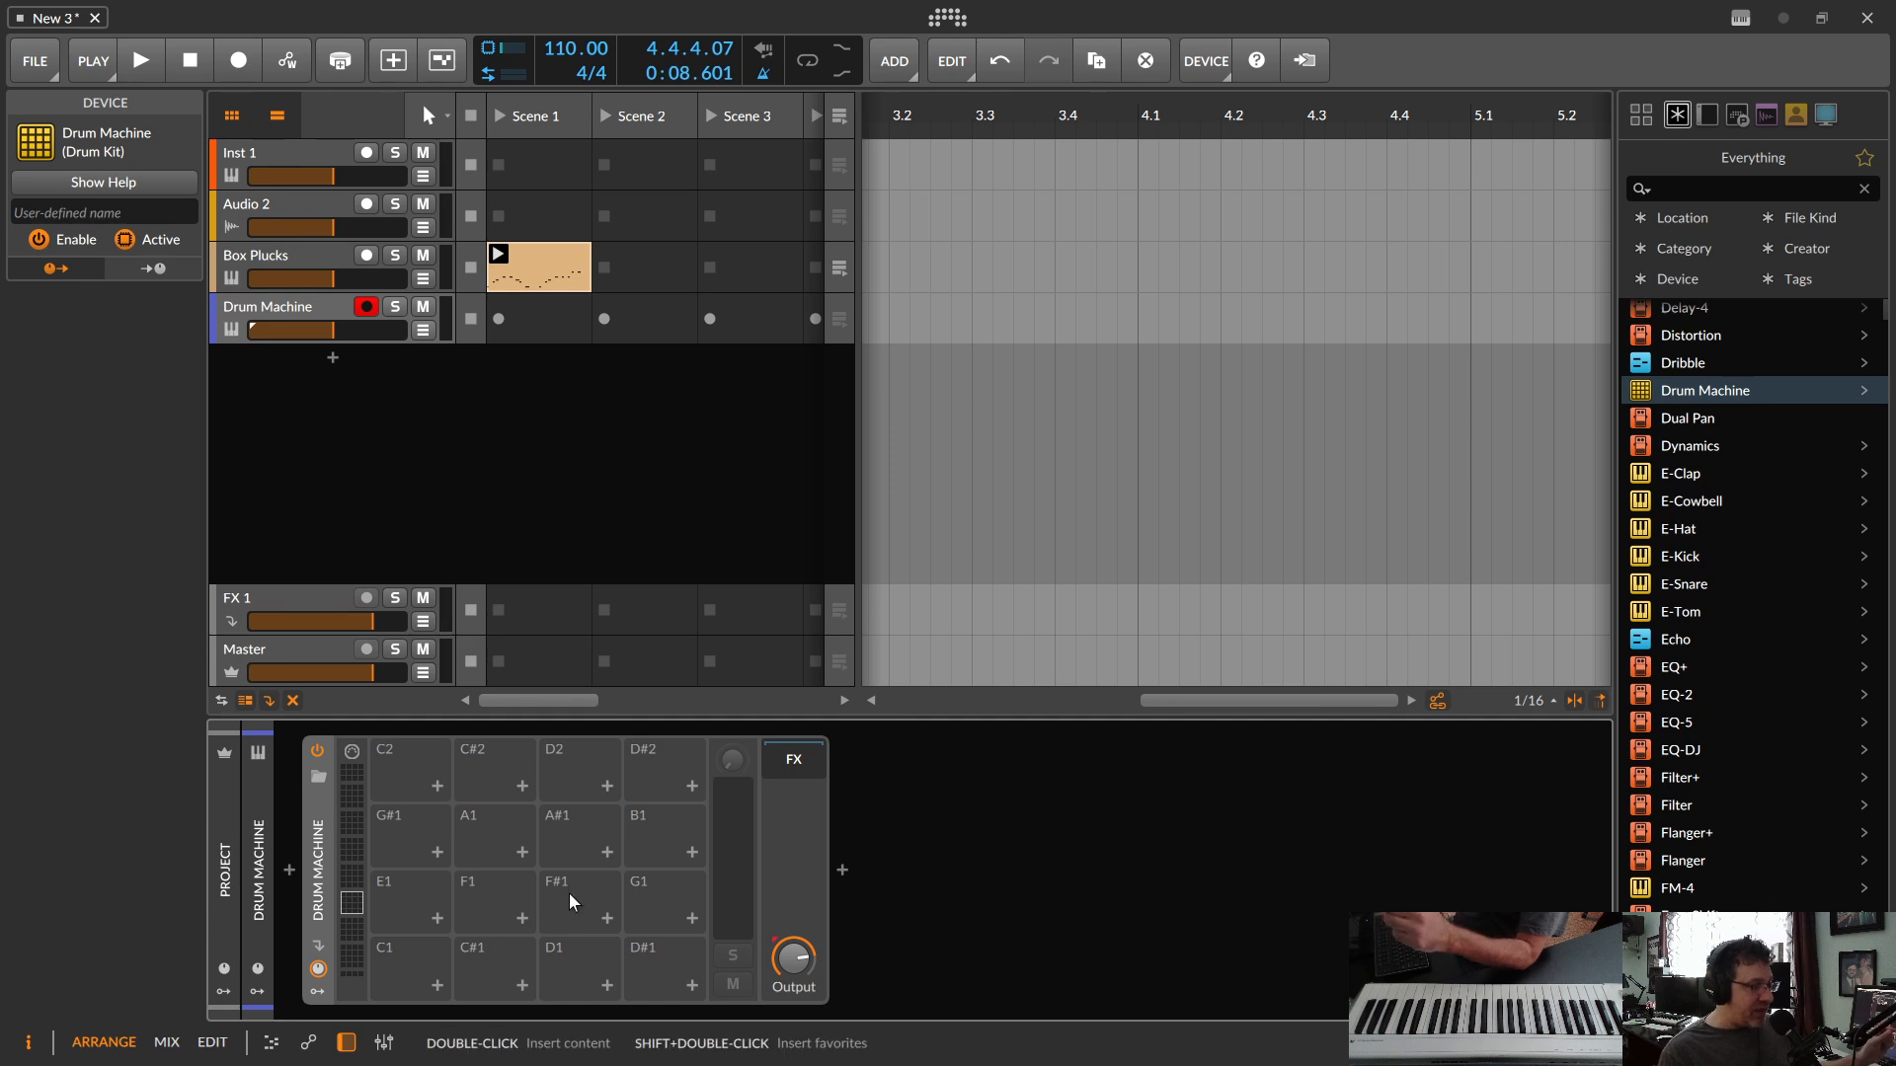
# Step: Audition the California Kit Hi, Low and Mid presets for the Drum Machine and load the Breaks from Tony Kit preset
pyautogui.click(318, 779)
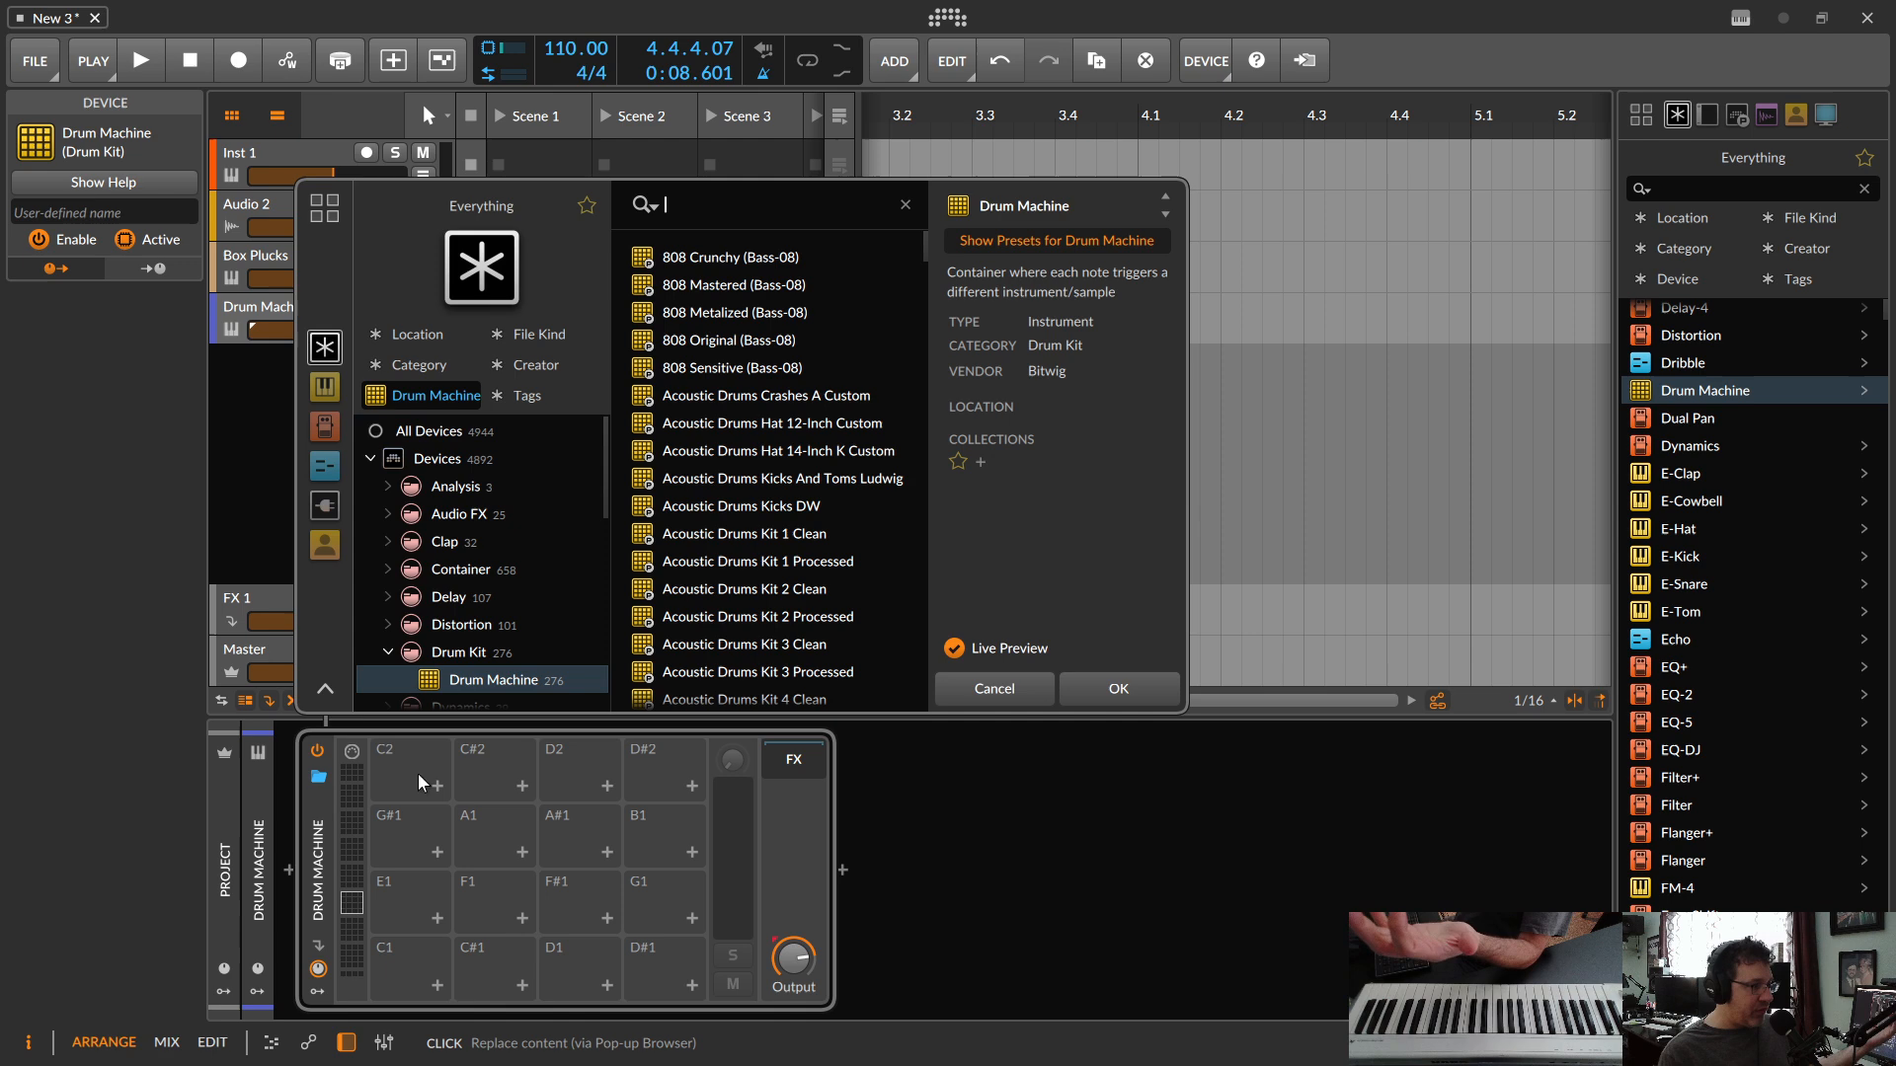
pyautogui.scroll(-10, 749, 438)
pyautogui.scroll(-5, 748, 454)
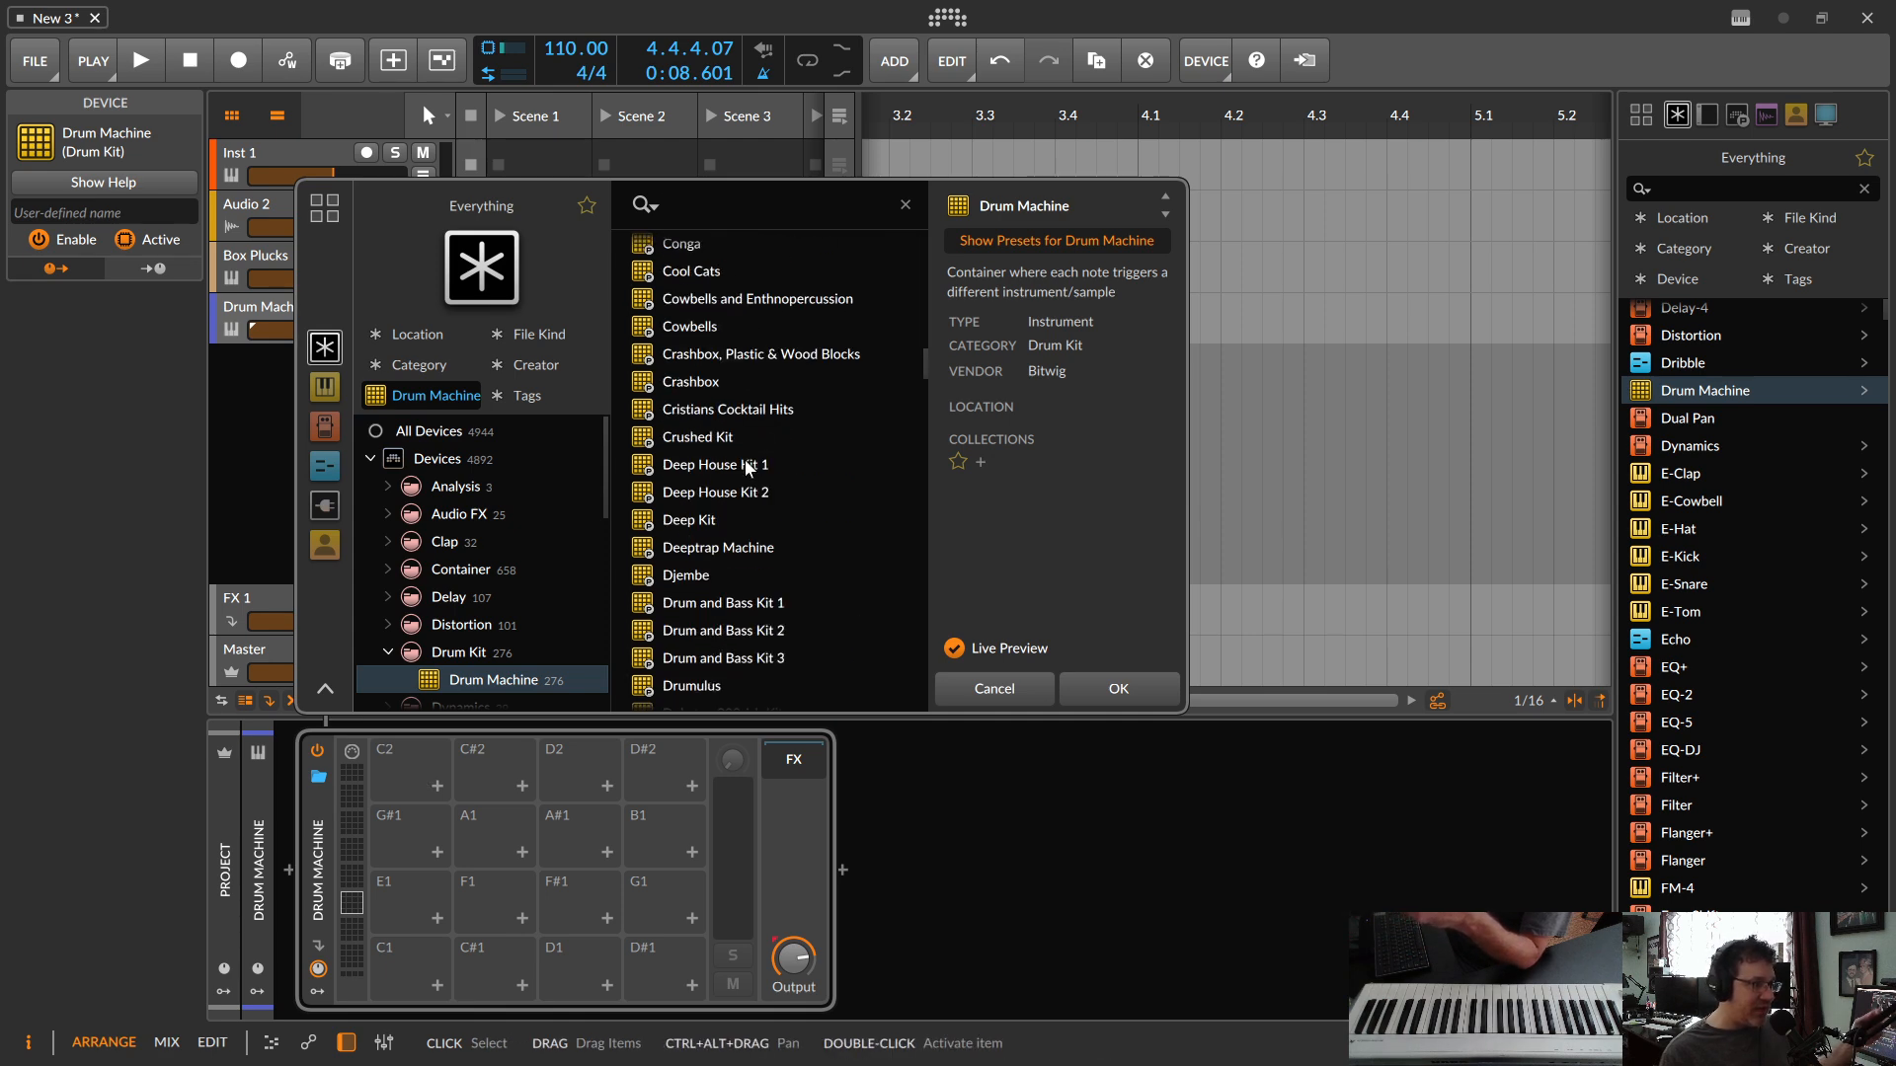
pyautogui.scroll(5, 742, 478)
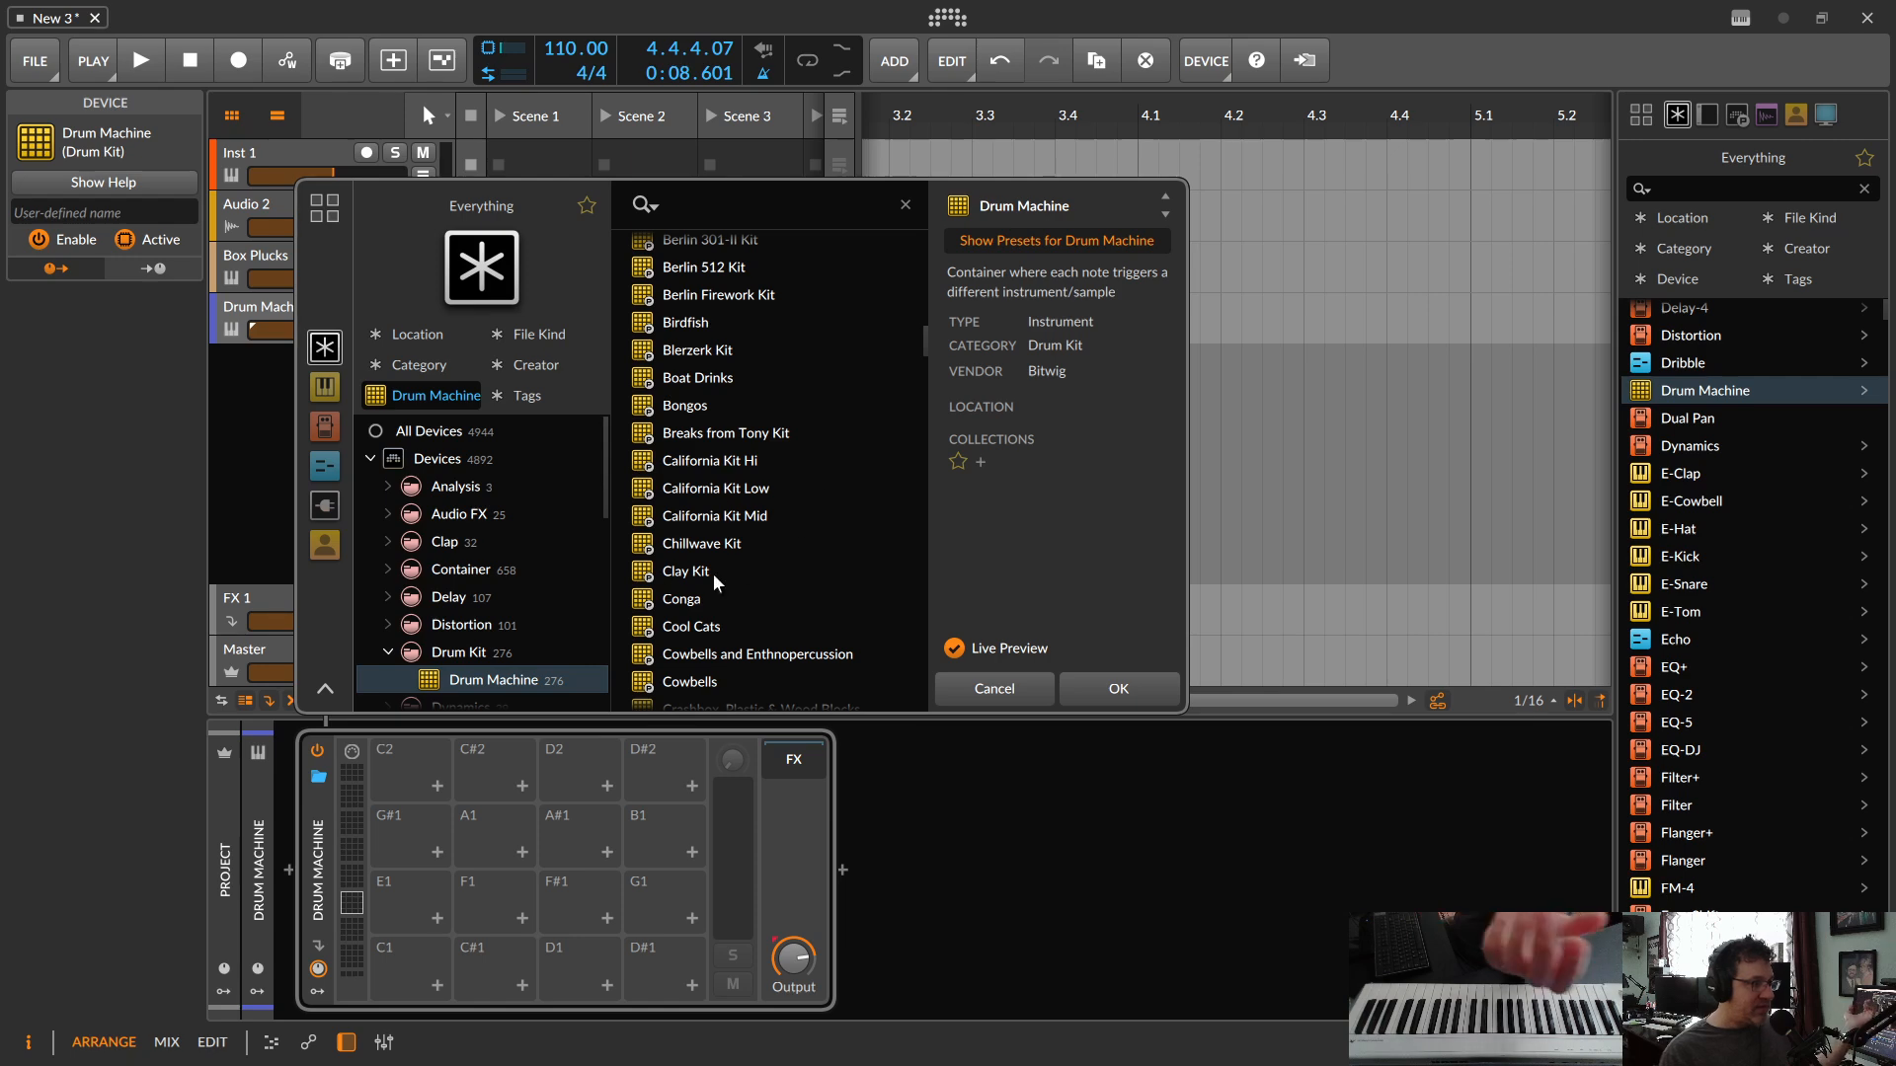
pyautogui.click(720, 458)
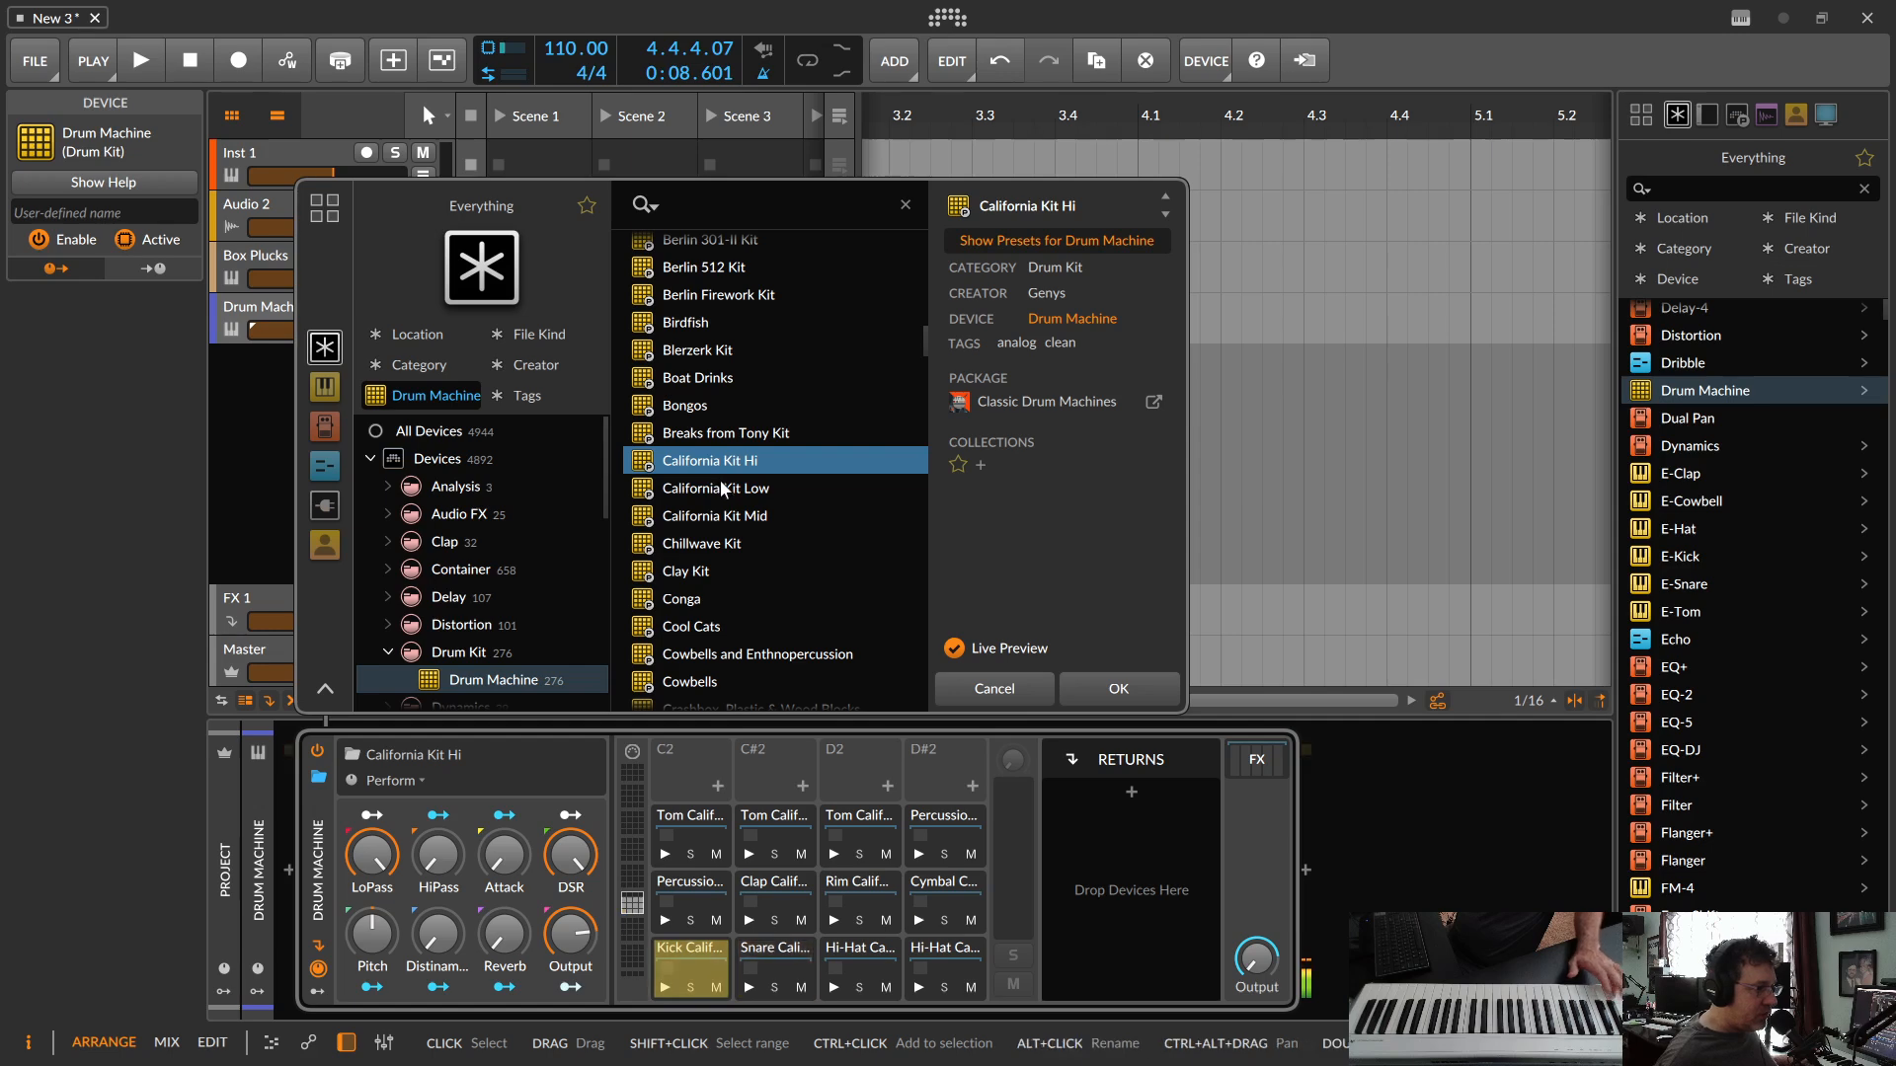
pyautogui.click(718, 489)
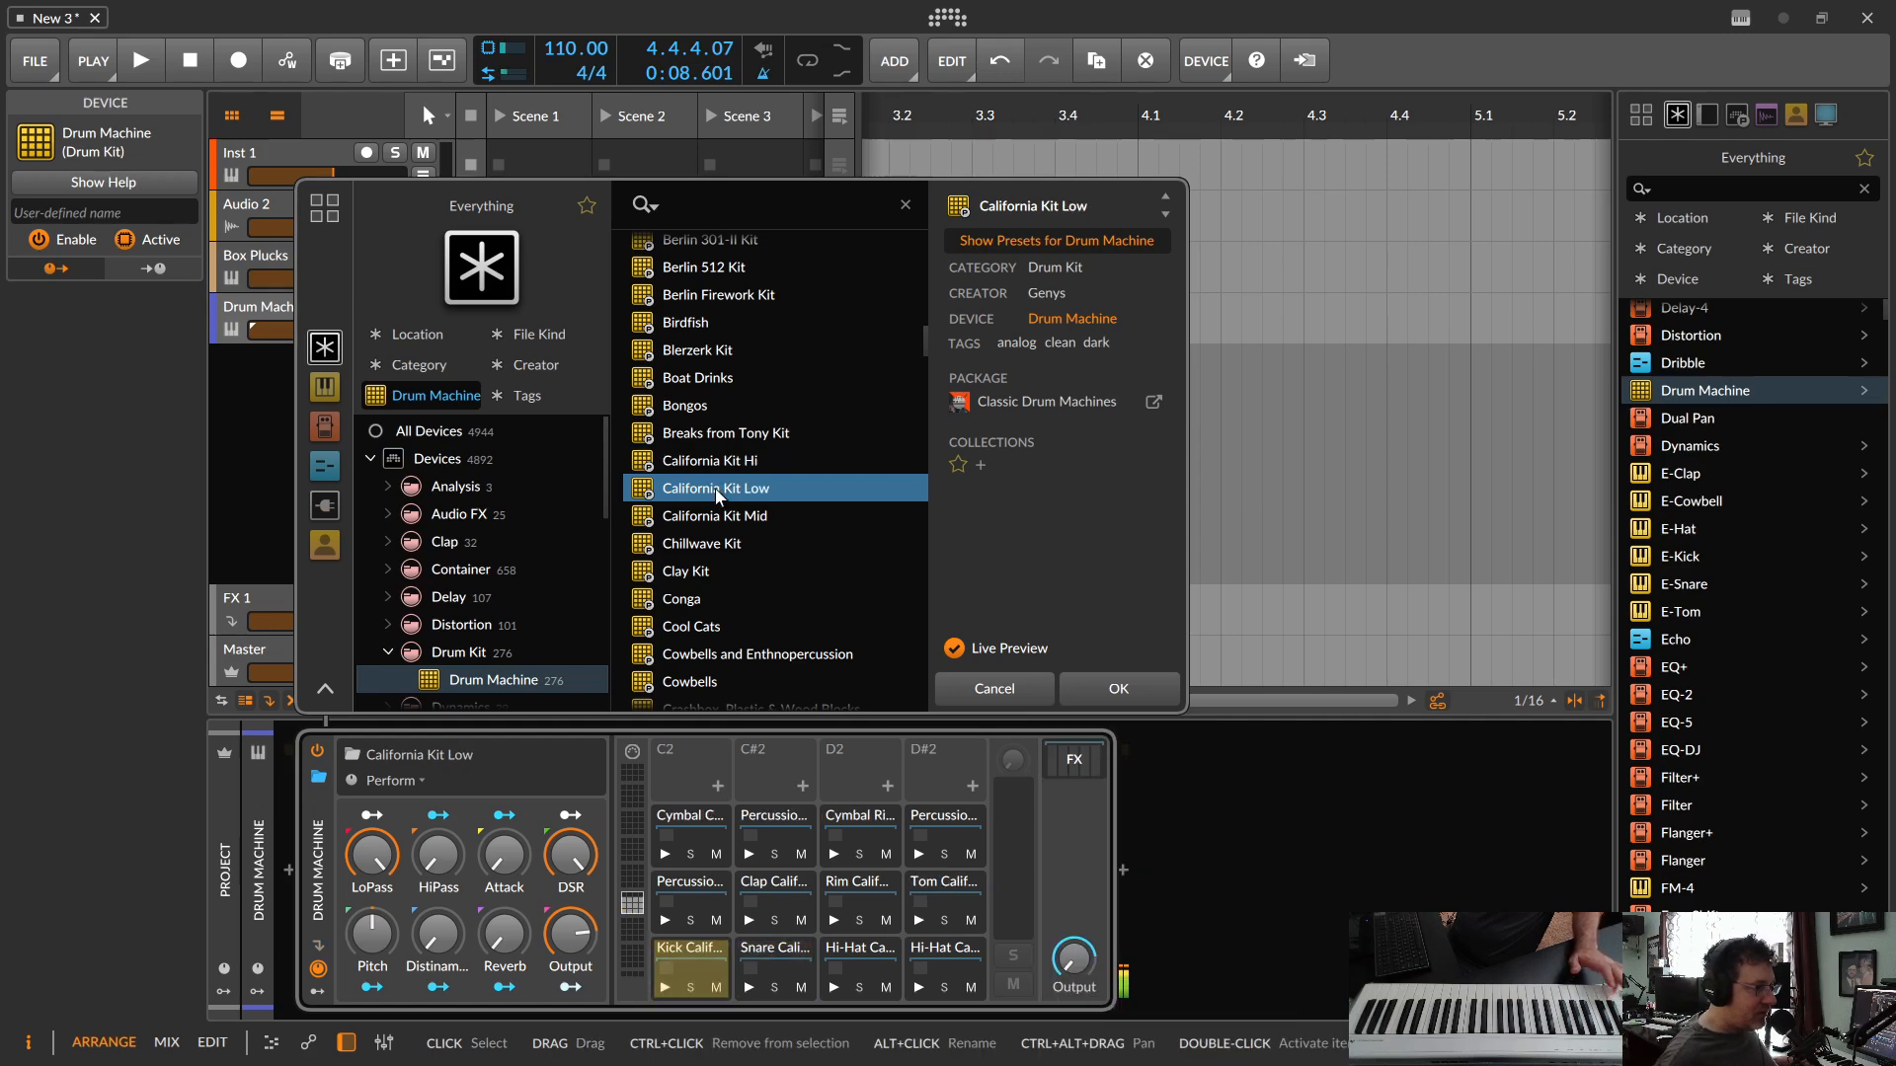
pyautogui.click(716, 515)
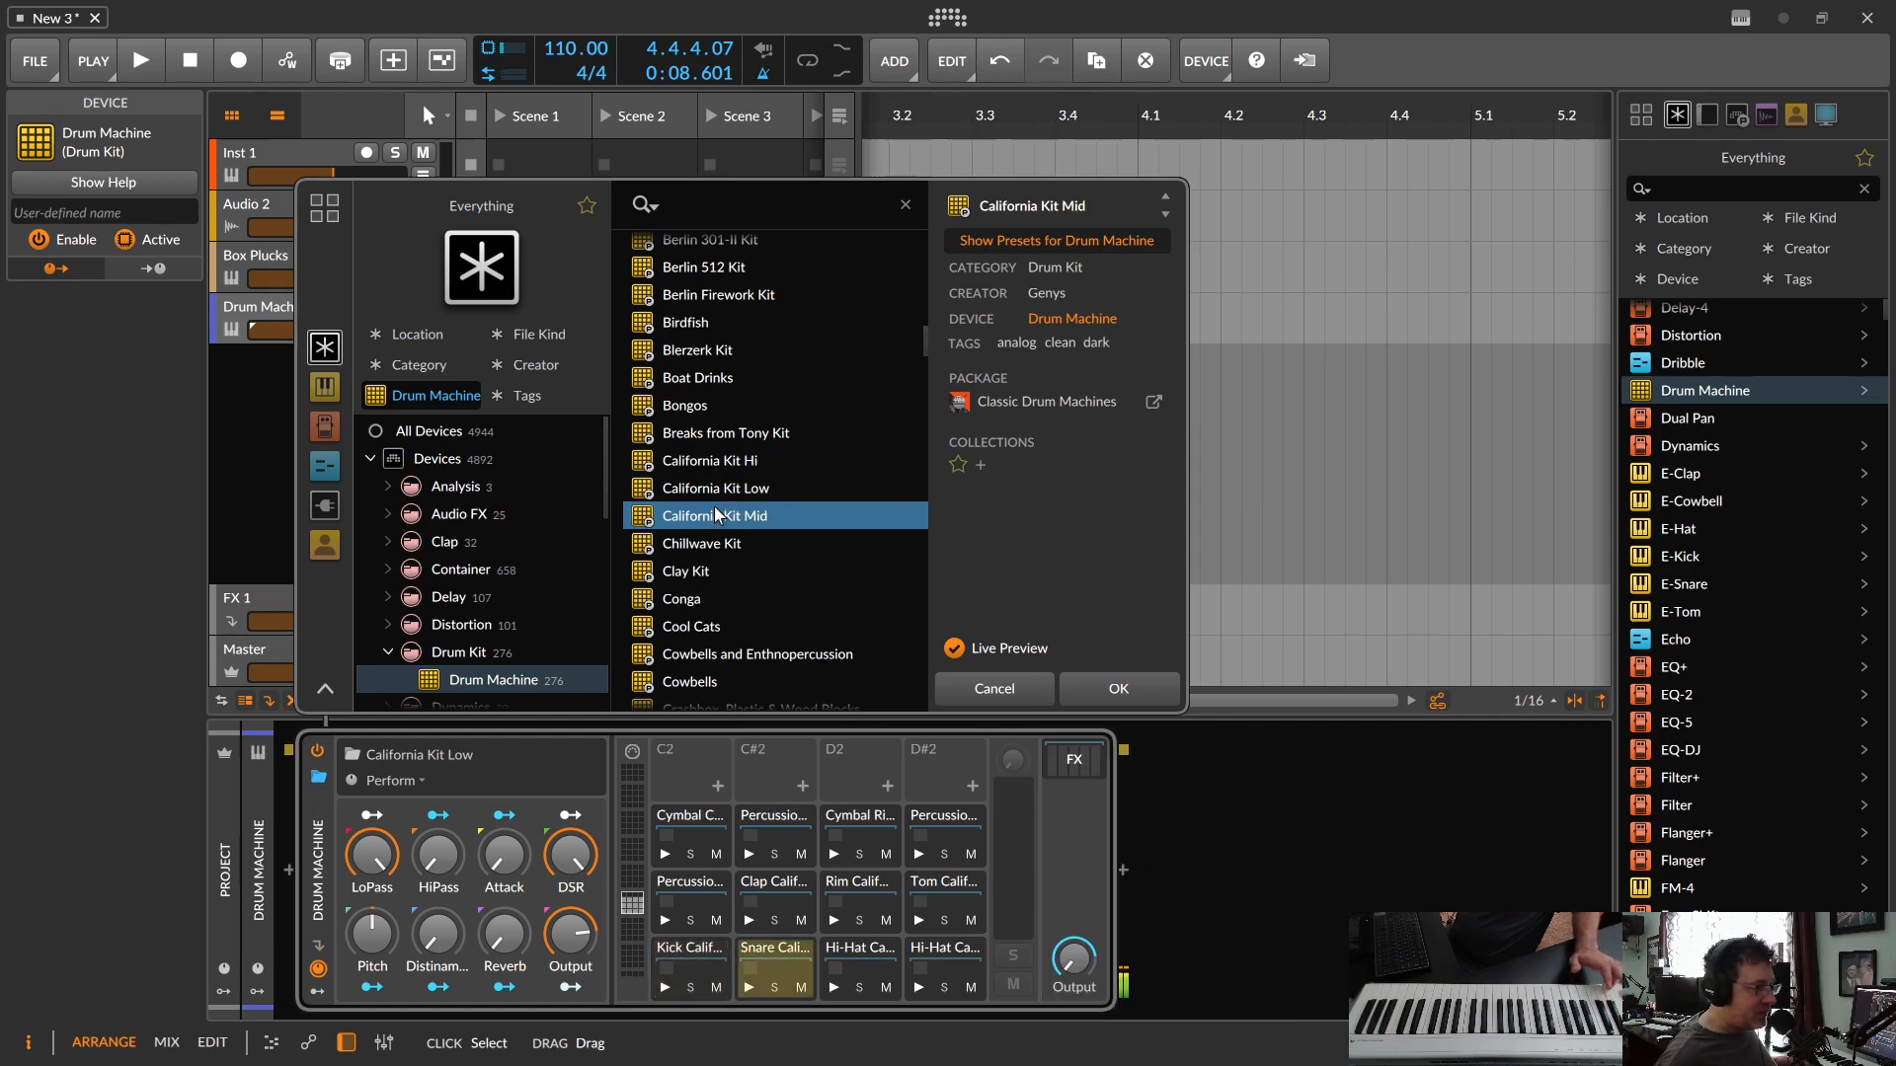
pyautogui.click(728, 435)
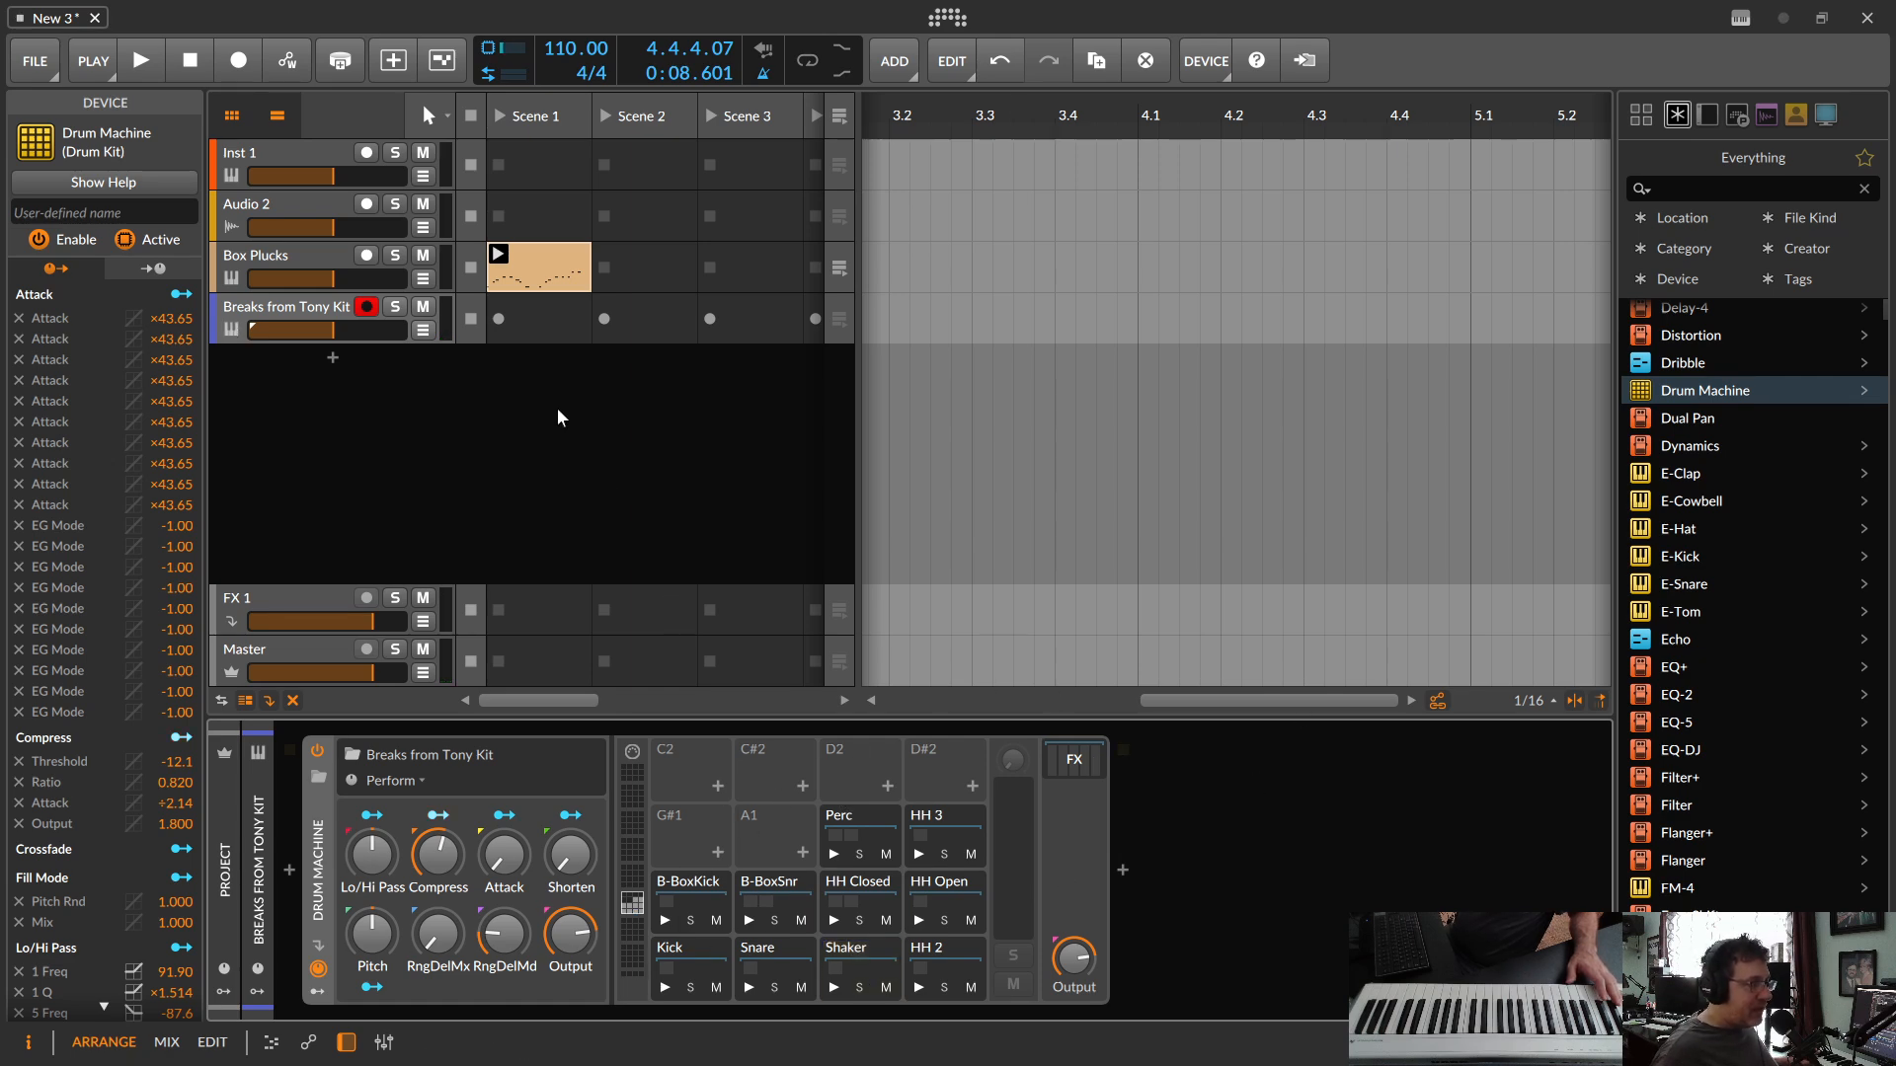
# Step: Record a kick and snare clip into the track's Scene 1 slot, open its notes in an enlarged editor and play it back
pyautogui.click(499, 320)
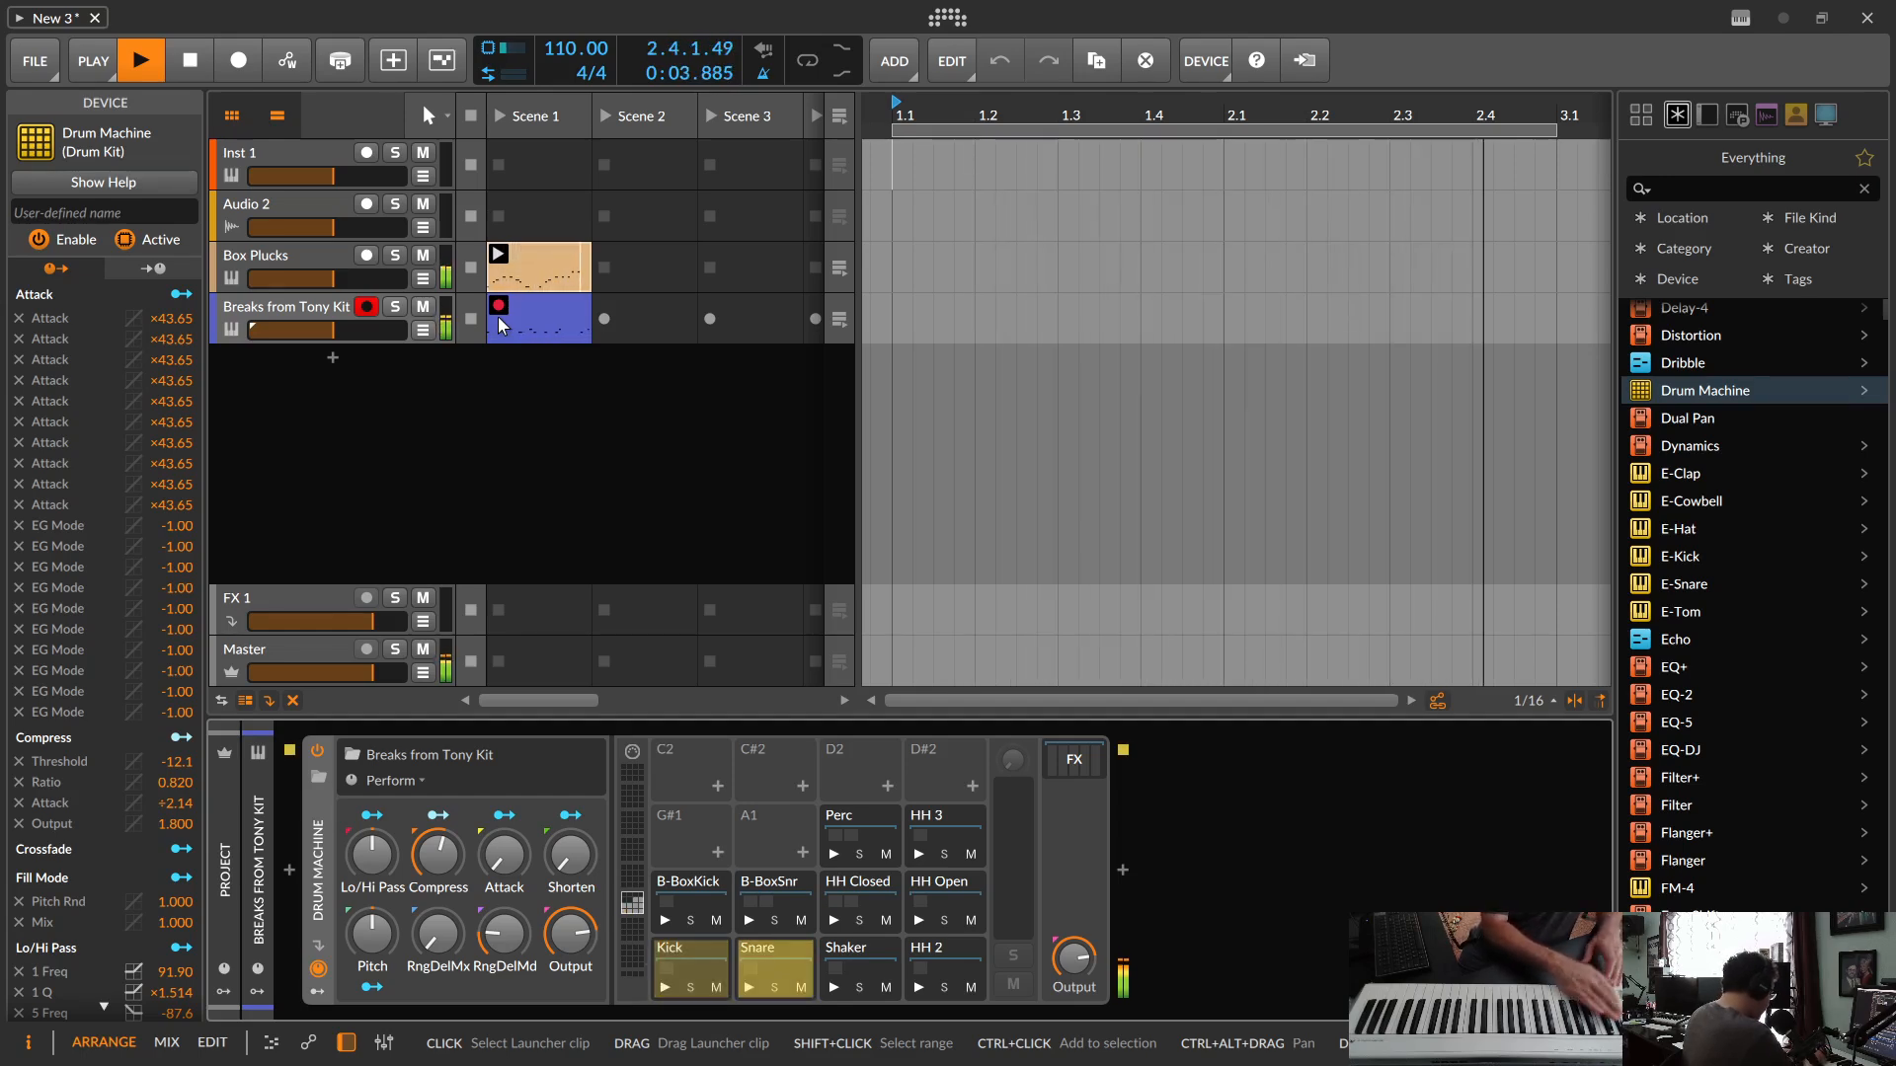
pyautogui.press('space')
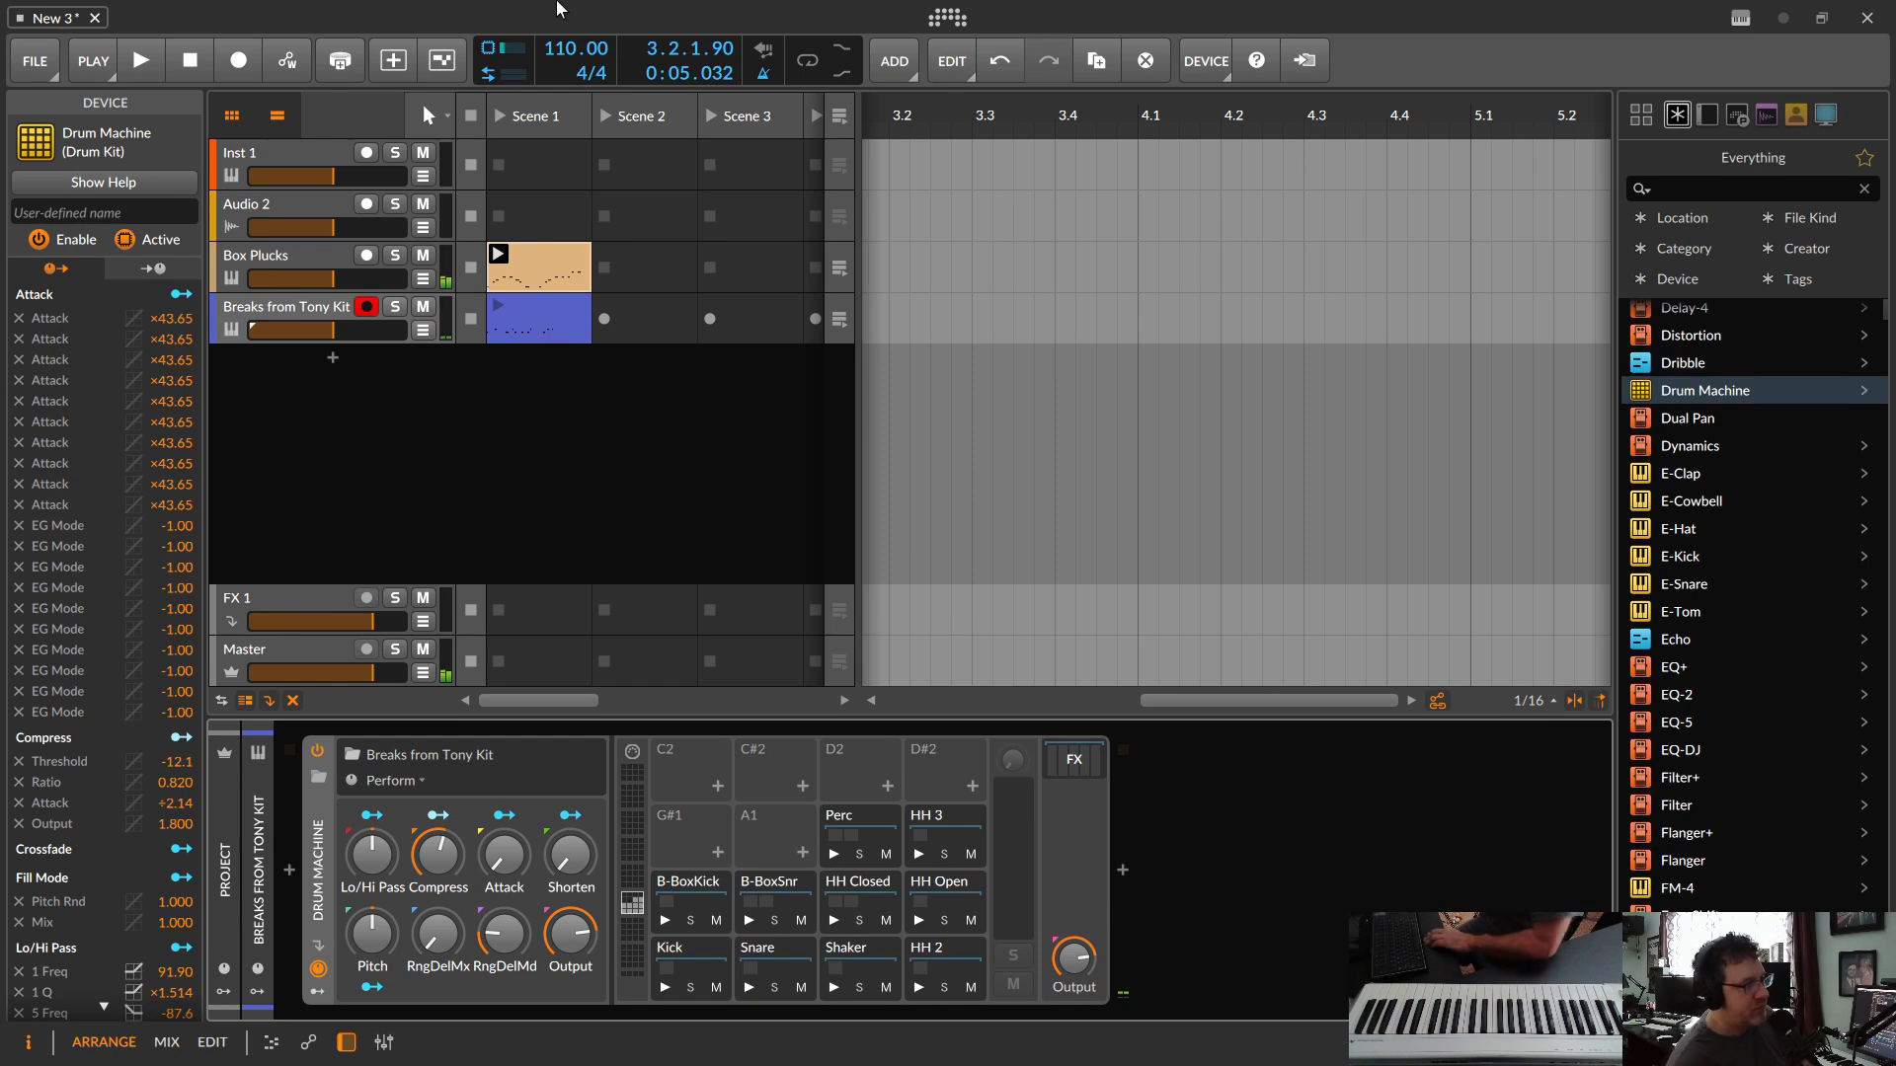
pyautogui.doubleClick(560, 299)
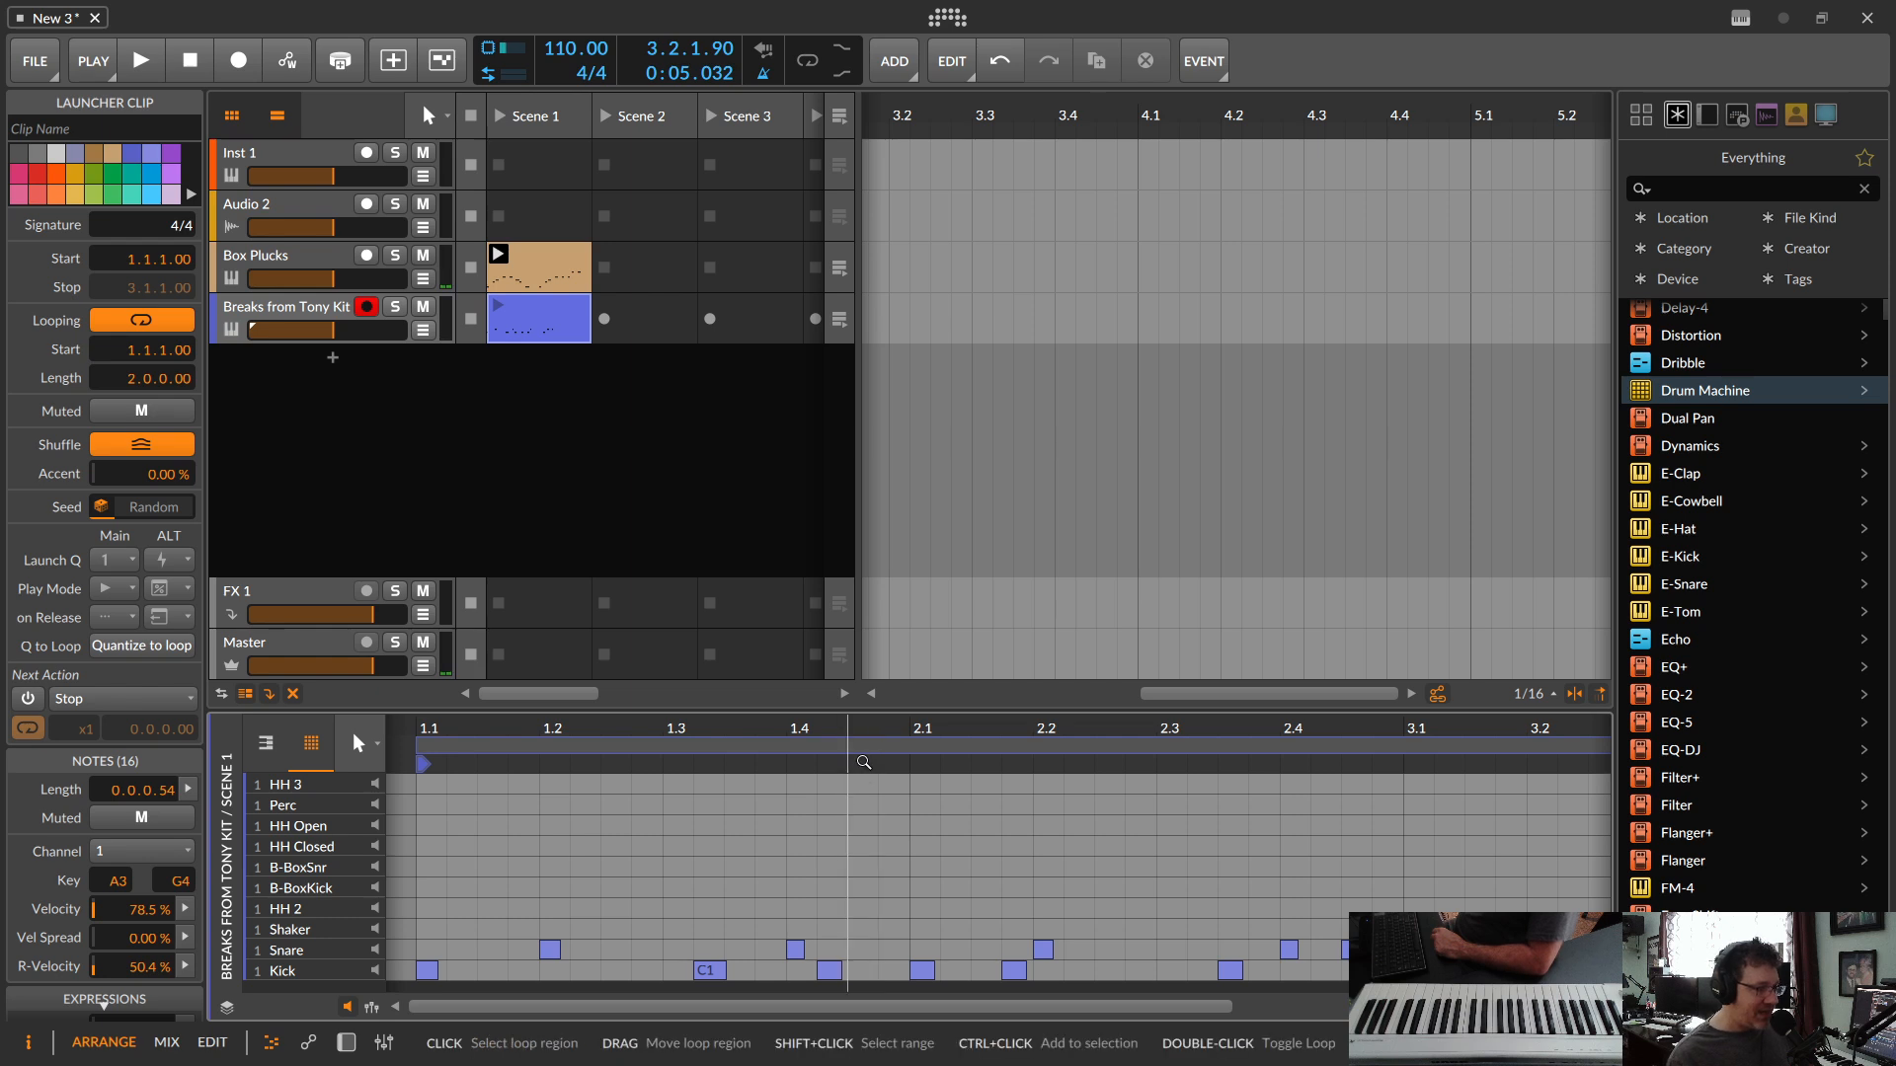
pyautogui.moveTo(853, 709); pyautogui.dragTo(853, 538)
pyautogui.press('space')
pyautogui.press('space')
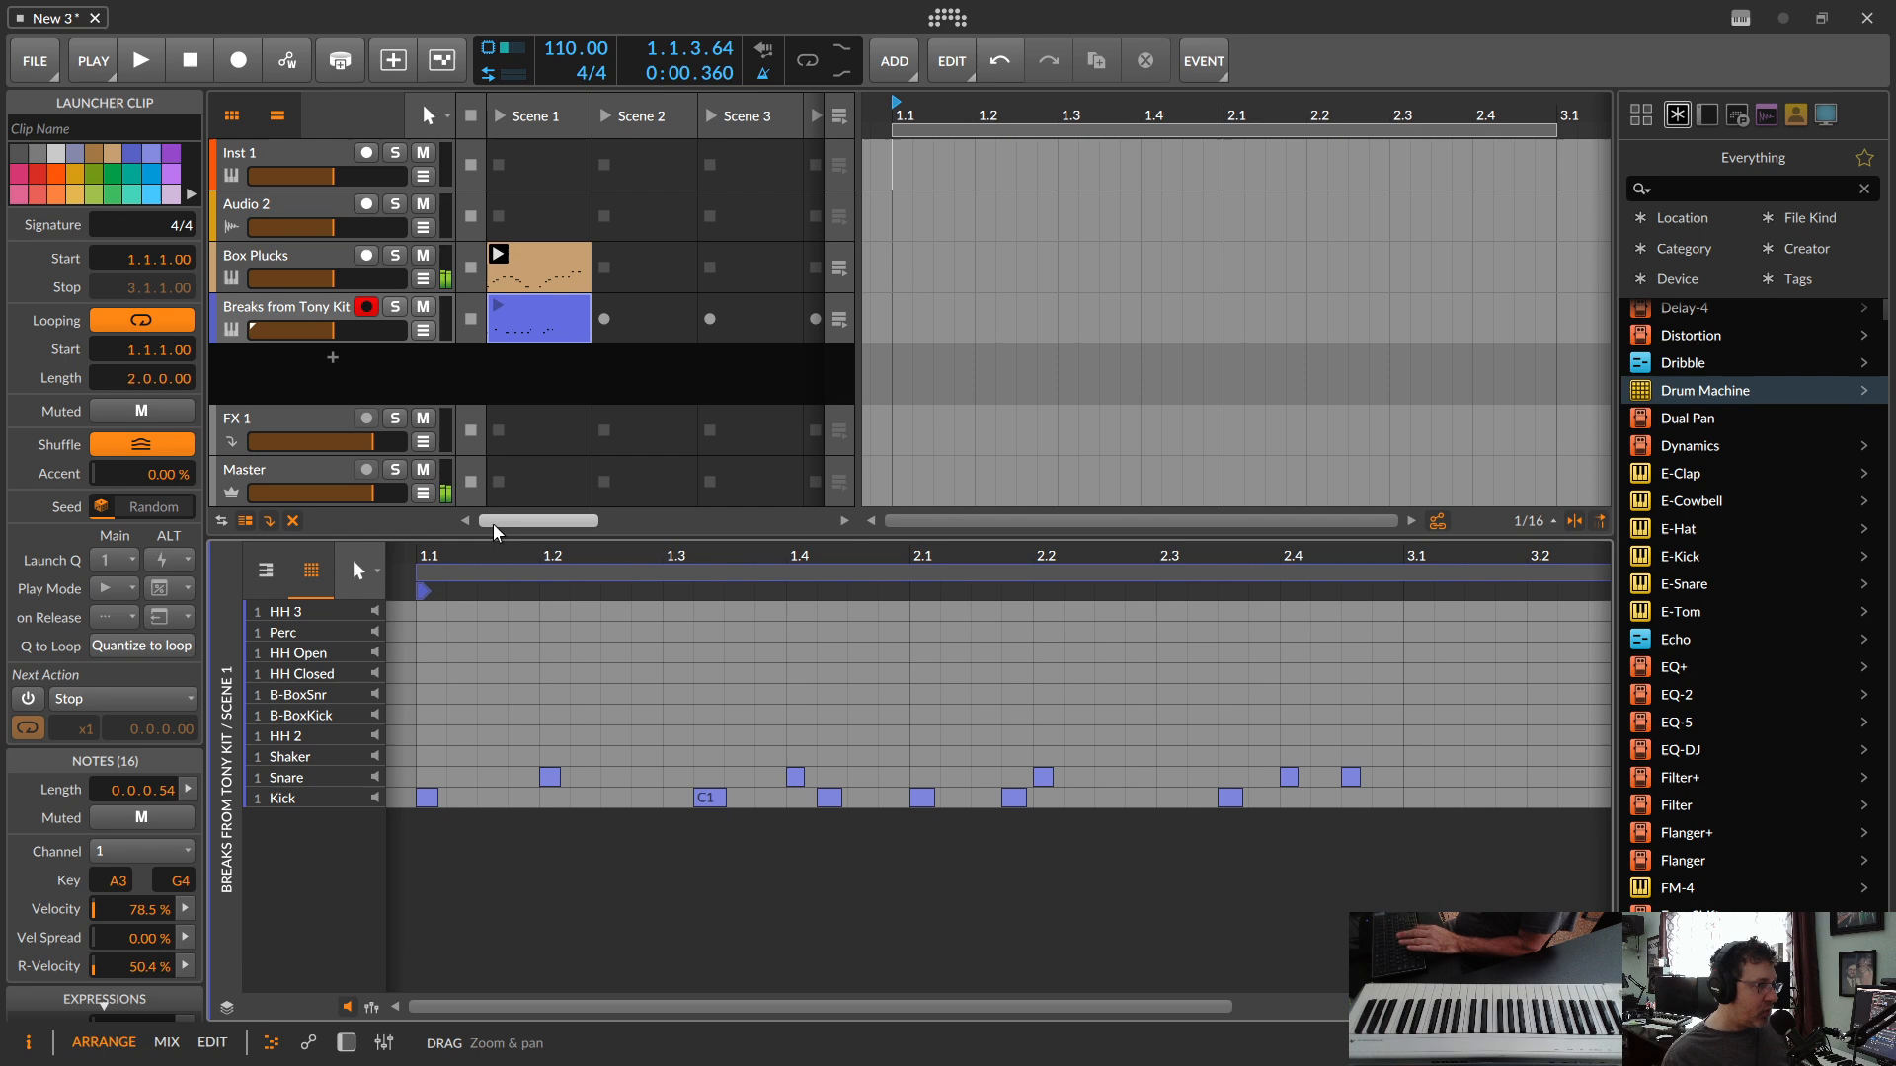
pyautogui.press('space')
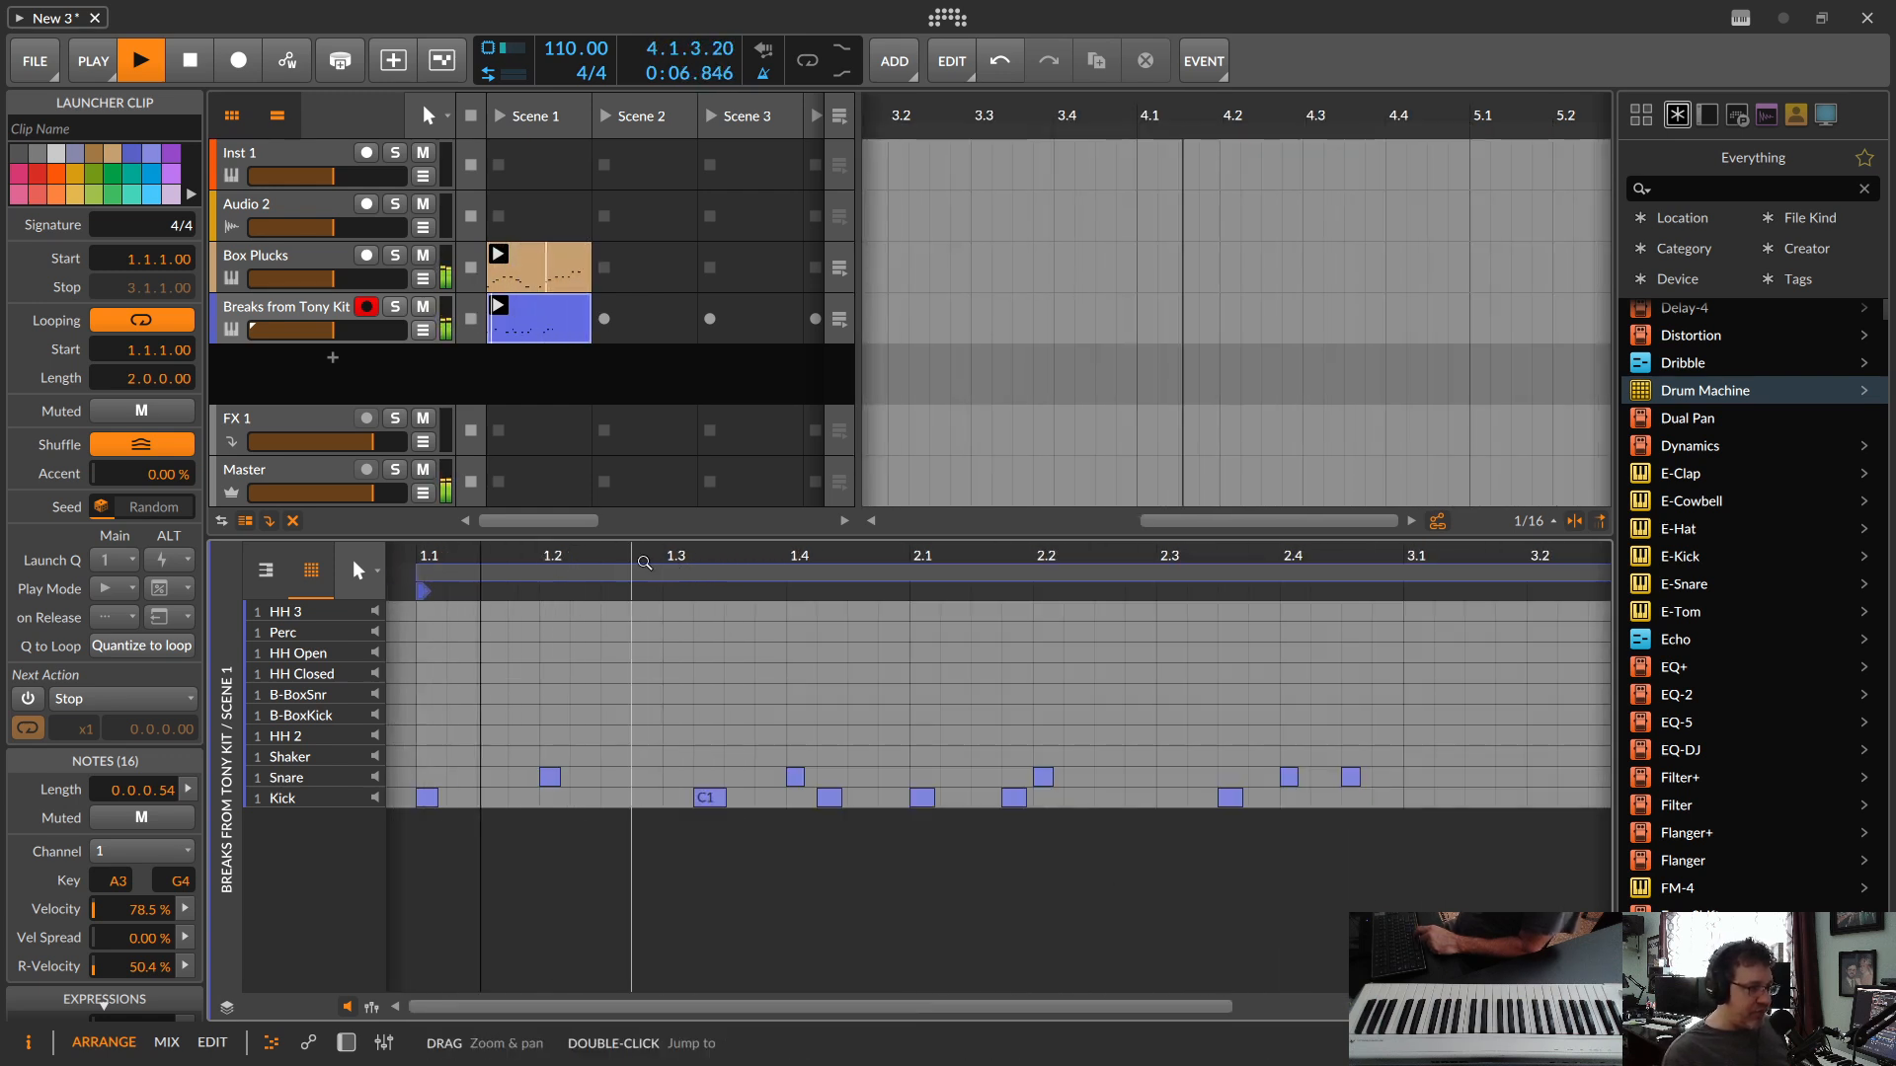
pyautogui.press('space')
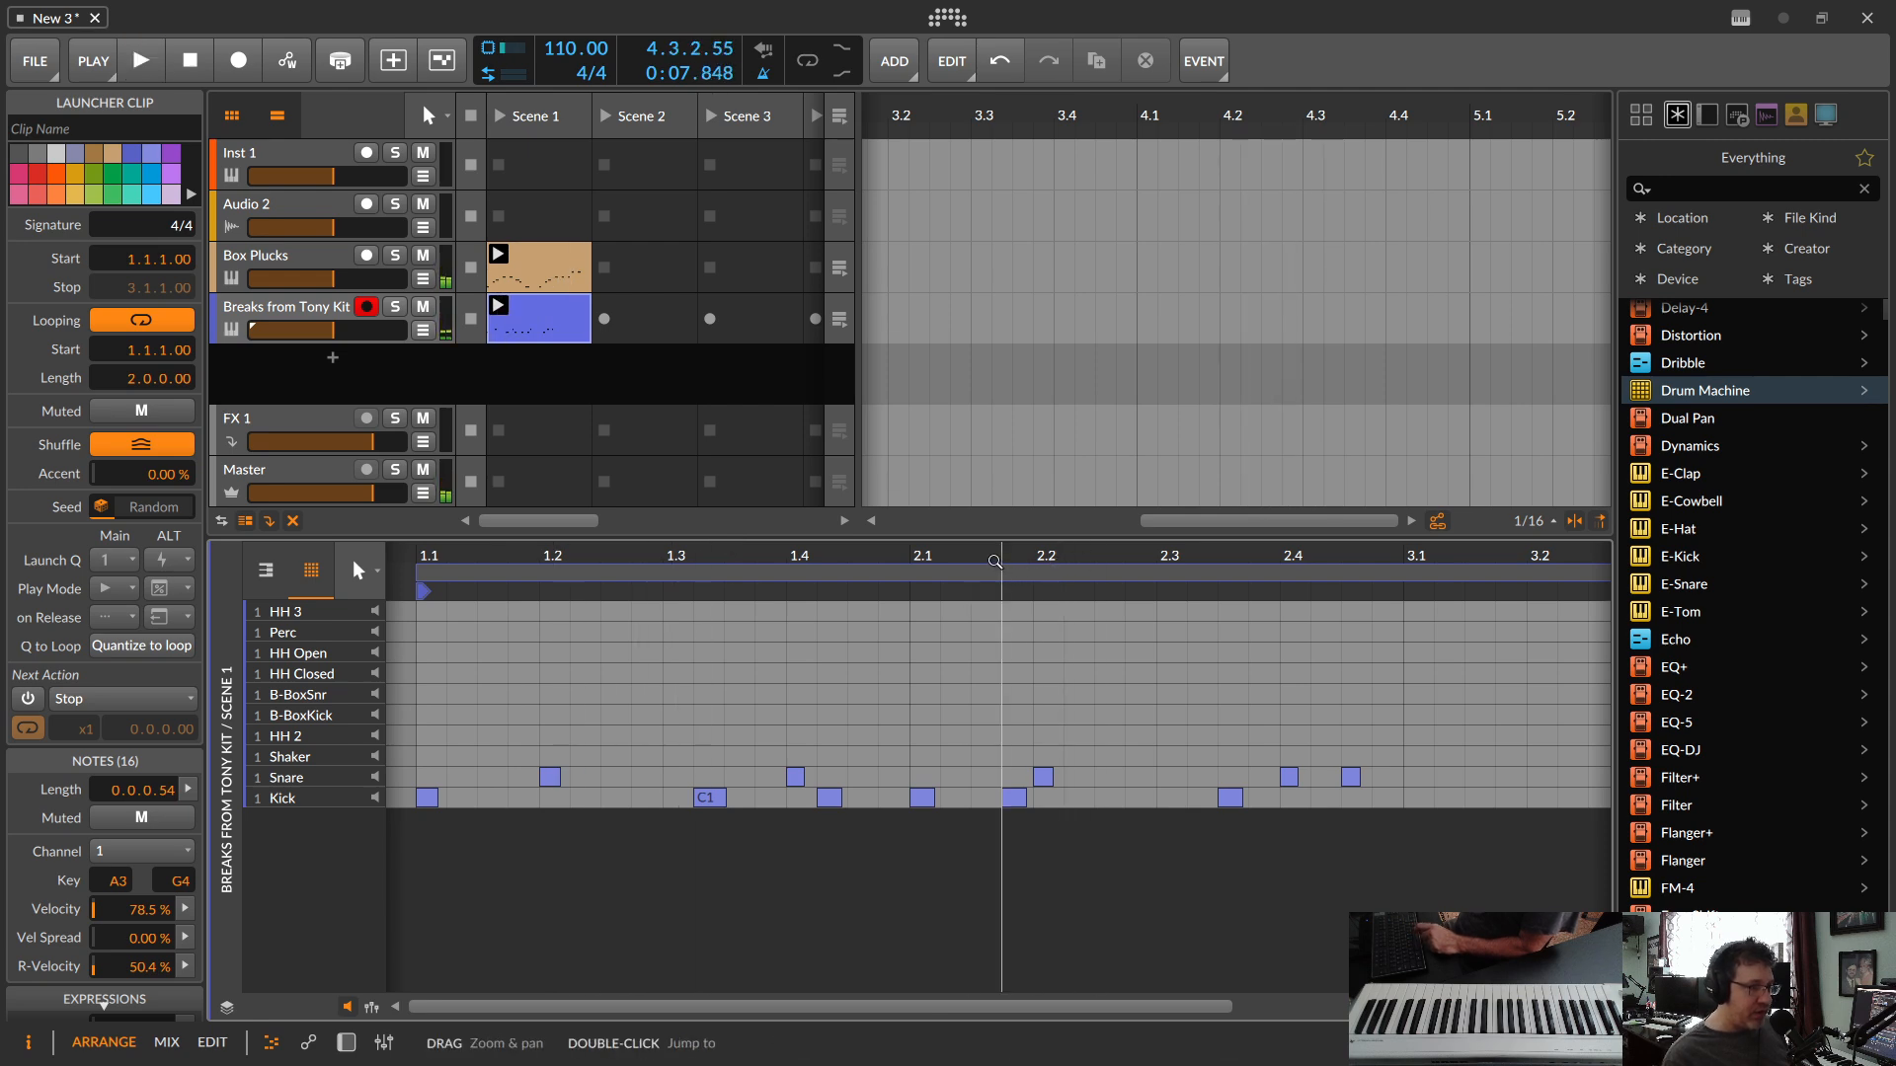
# Step: Shorten the drum clip's loop to end at bar 3, giving a length of 2.0.0.00, and play it back
pyautogui.moveTo(1020, 573); pyautogui.dragTo(949, 558)
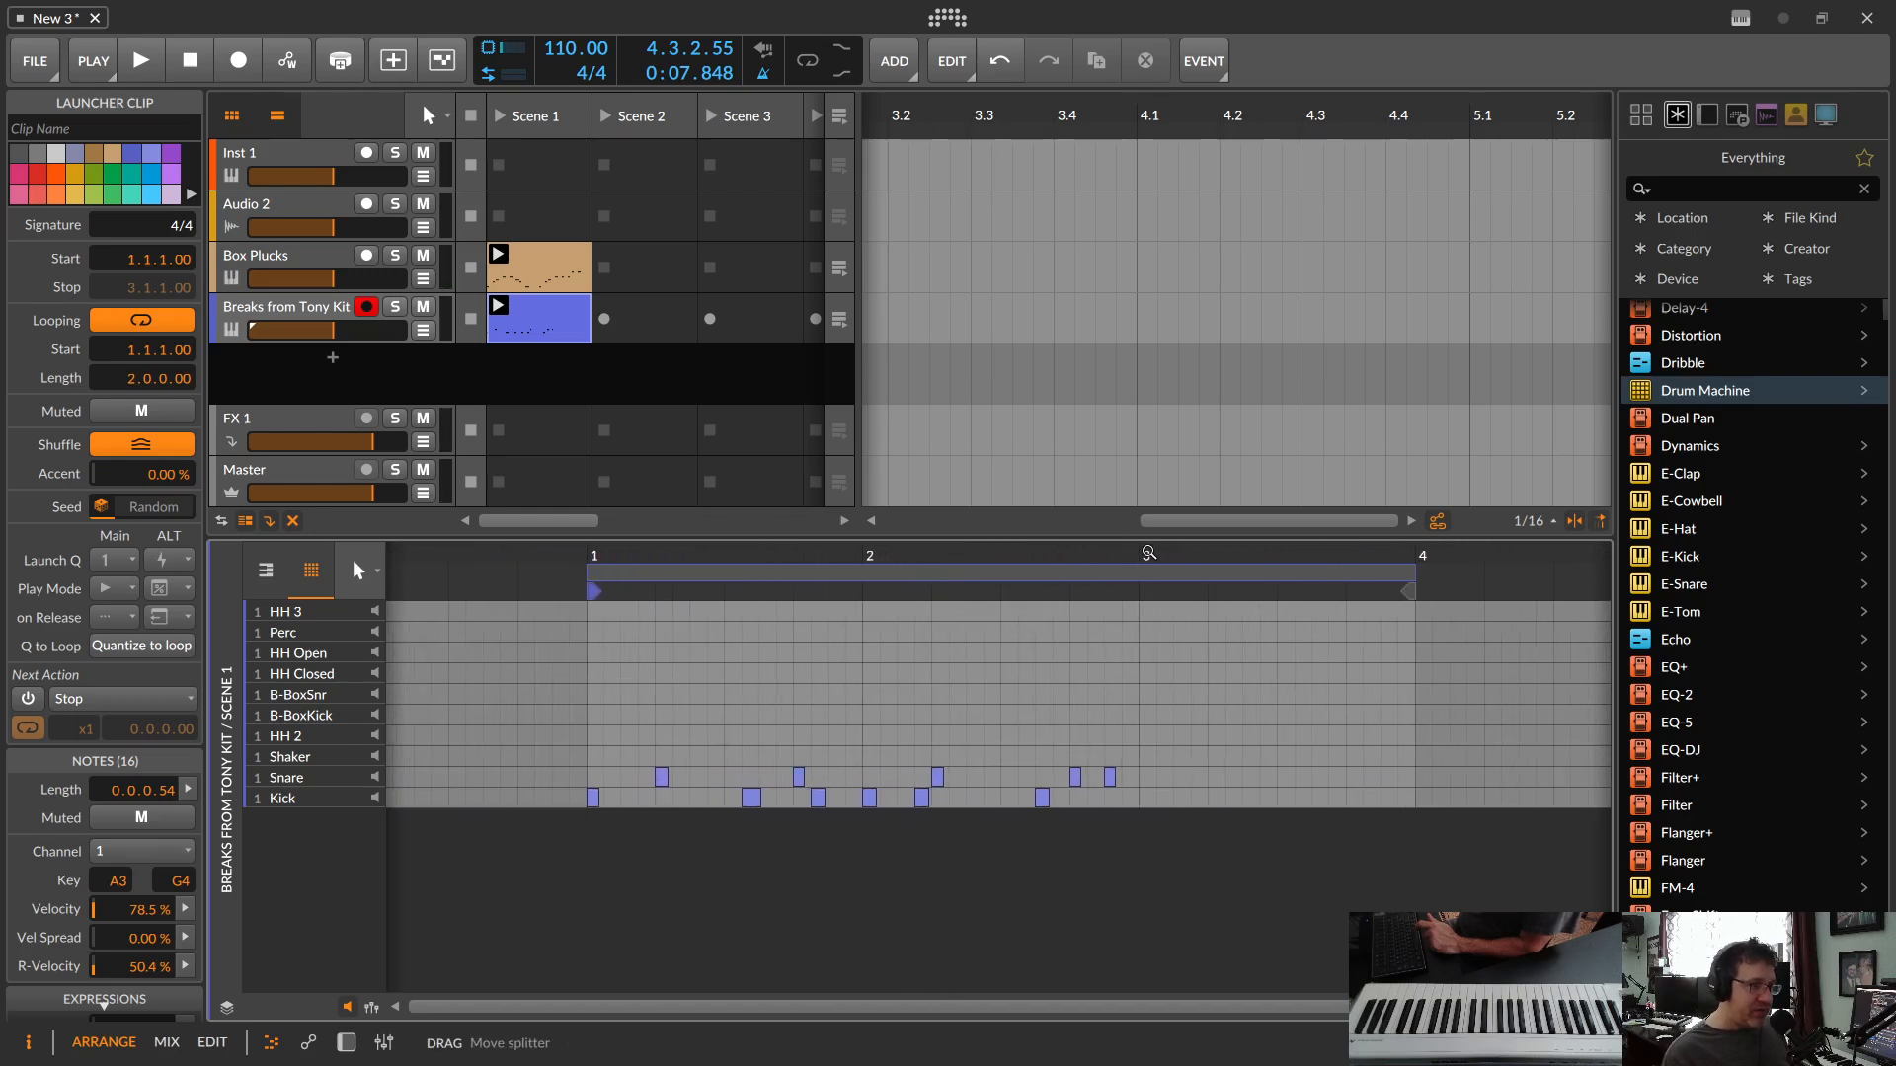
pyautogui.moveTo(1173, 553); pyautogui.dragTo(1126, 558)
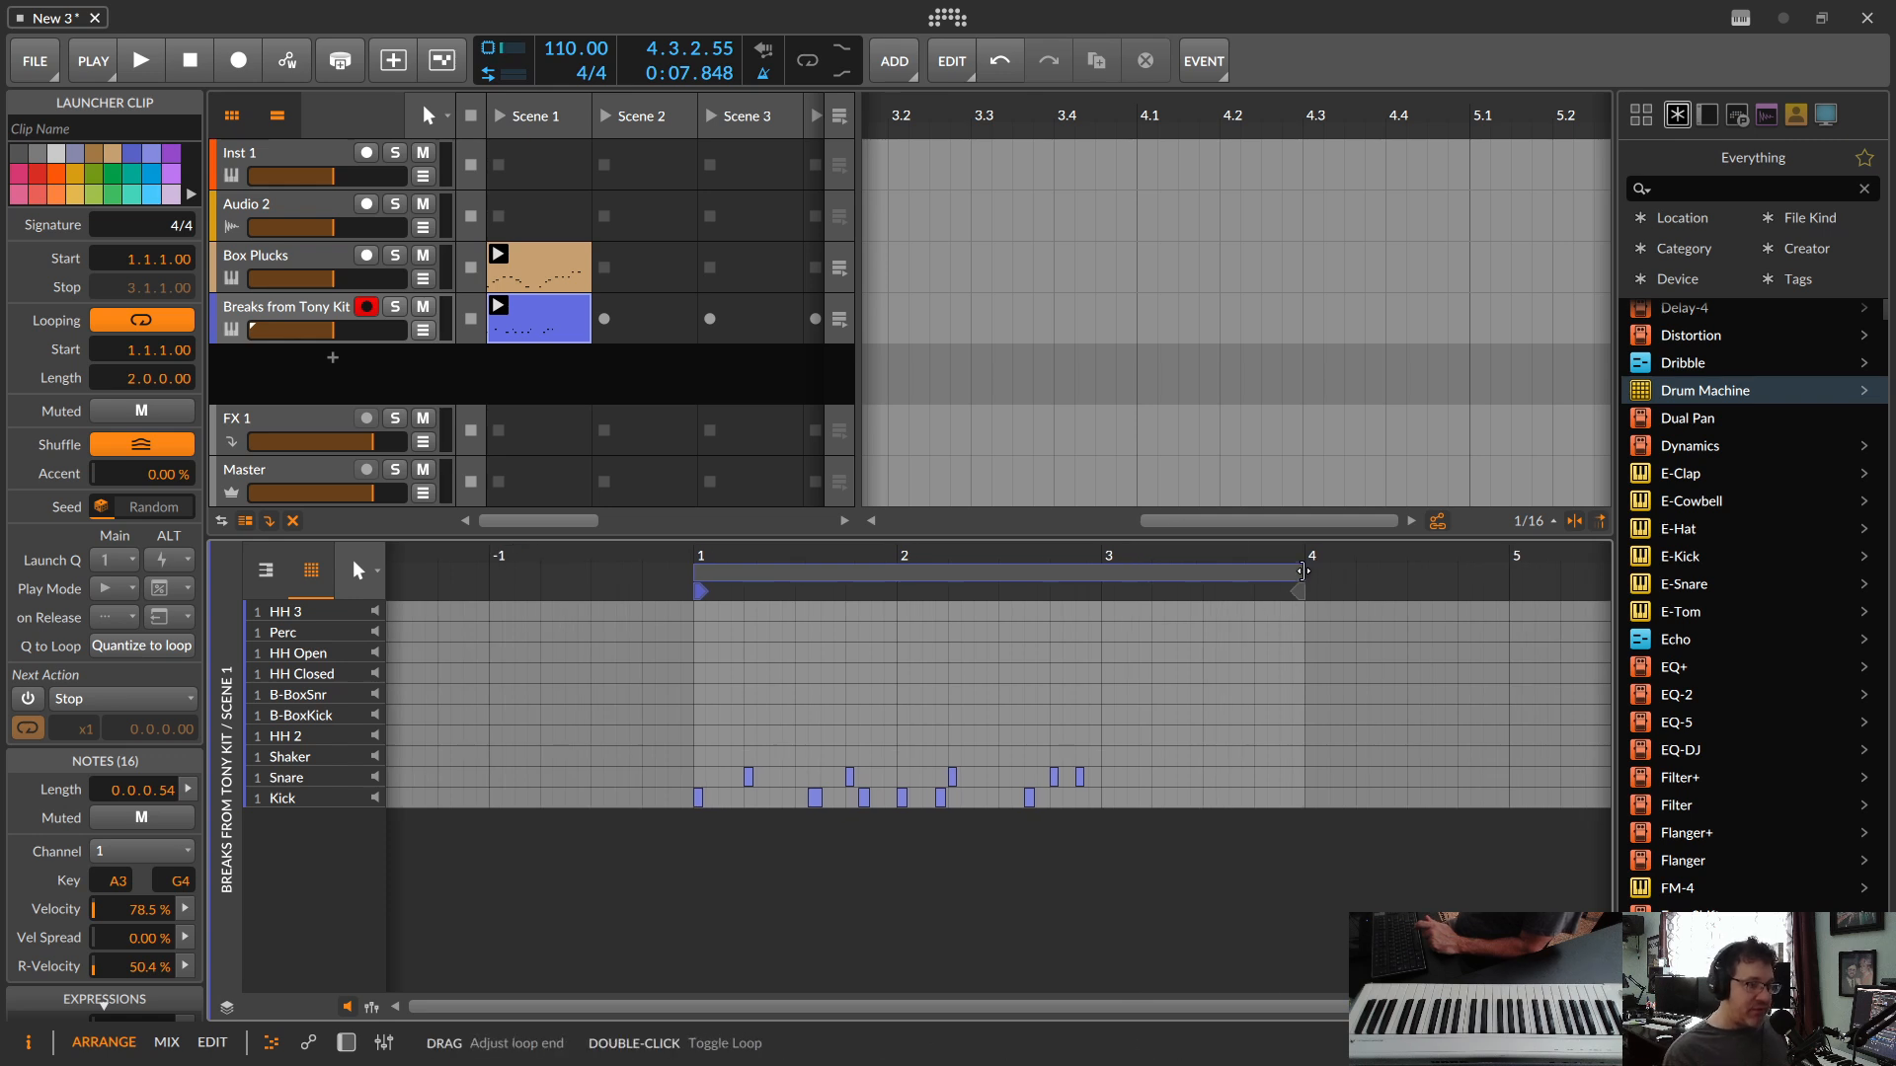
pyautogui.moveTo(1305, 568); pyautogui.dragTo(1102, 568)
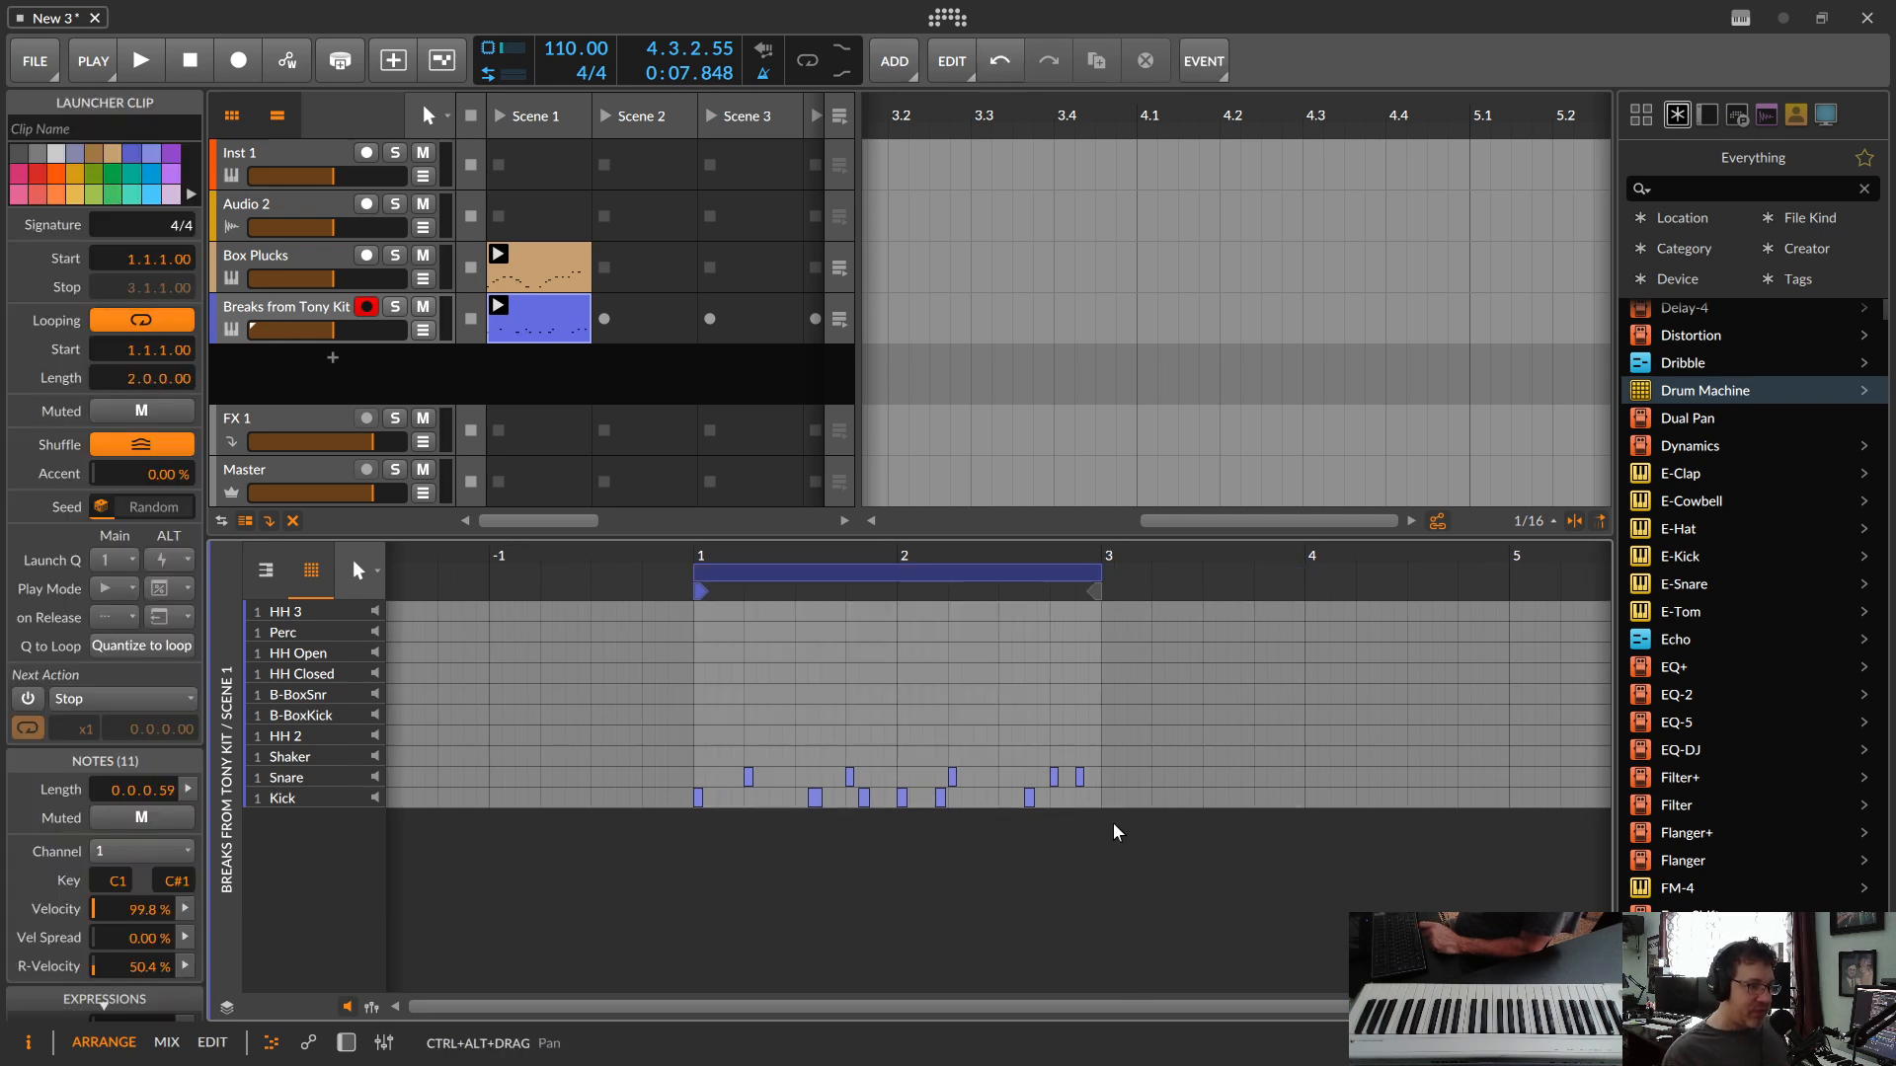
pyautogui.click(499, 307)
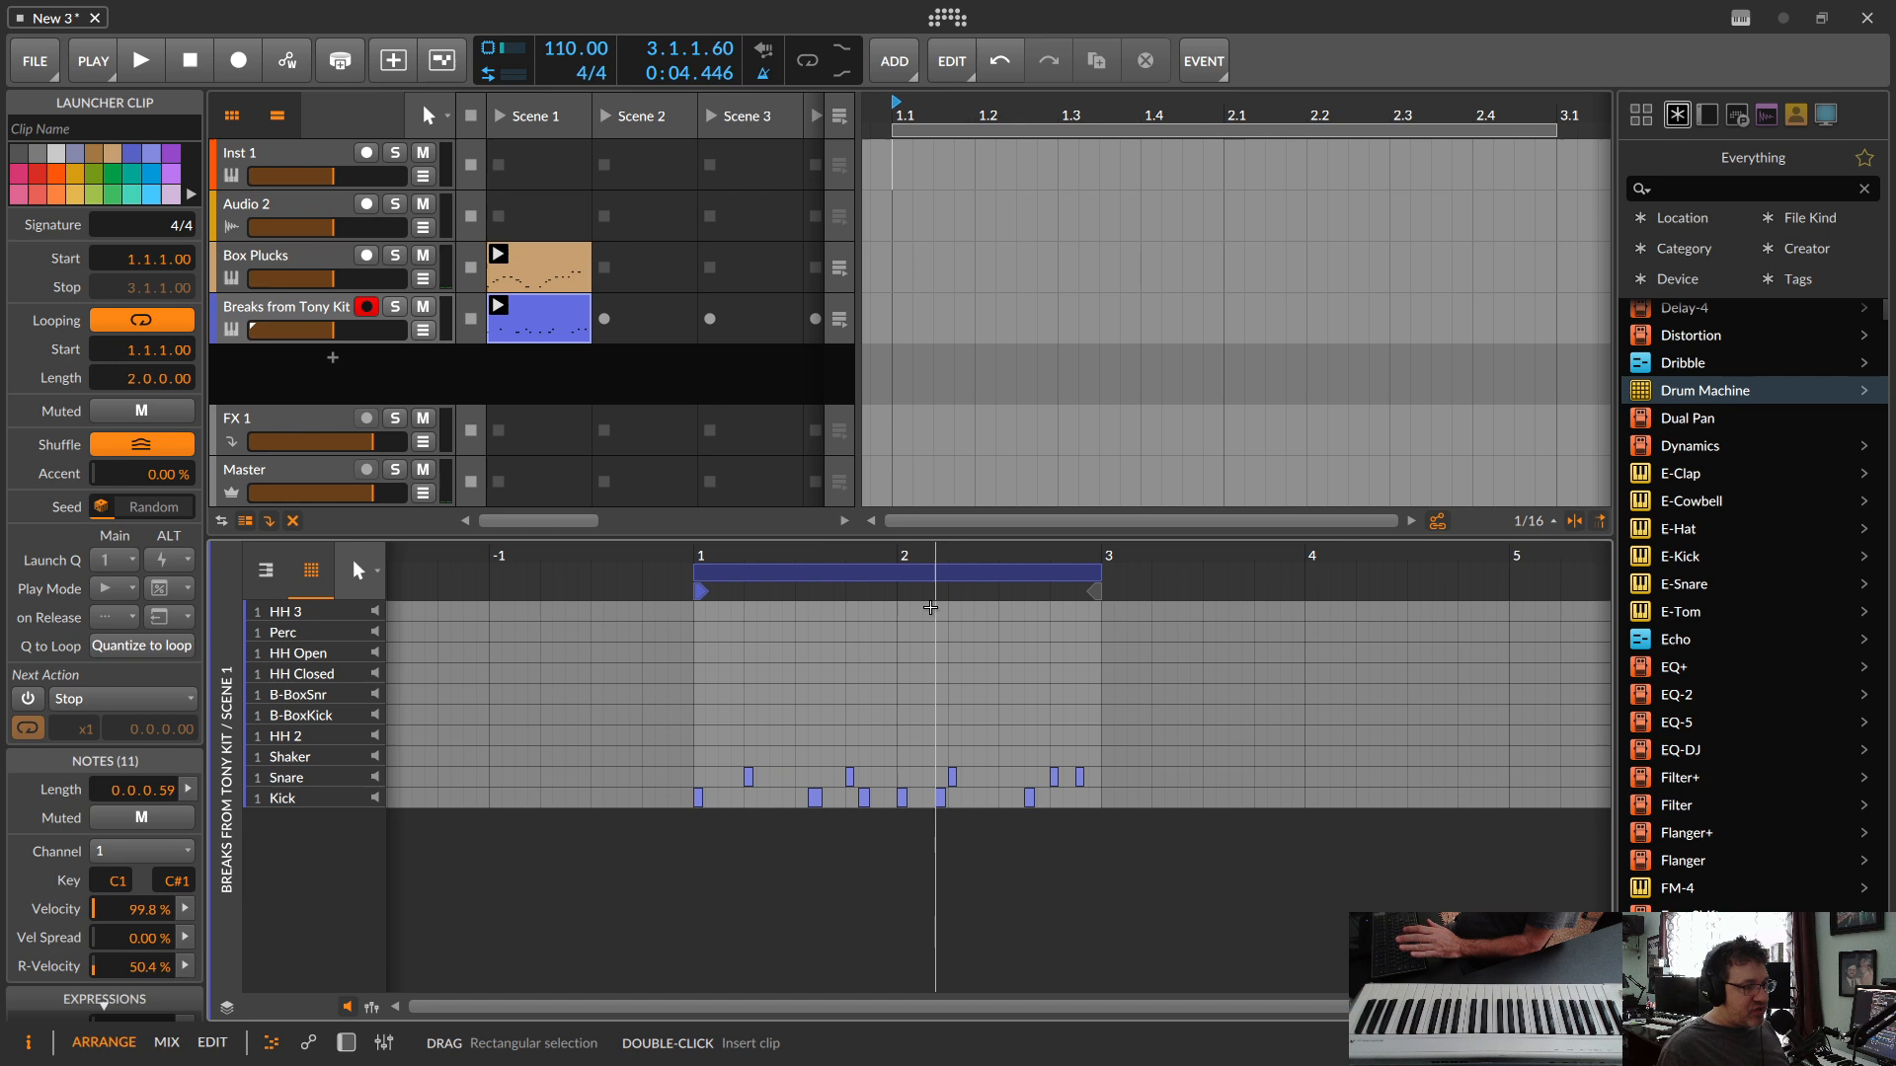
pyautogui.moveTo(933, 555); pyautogui.dragTo(1023, 615)
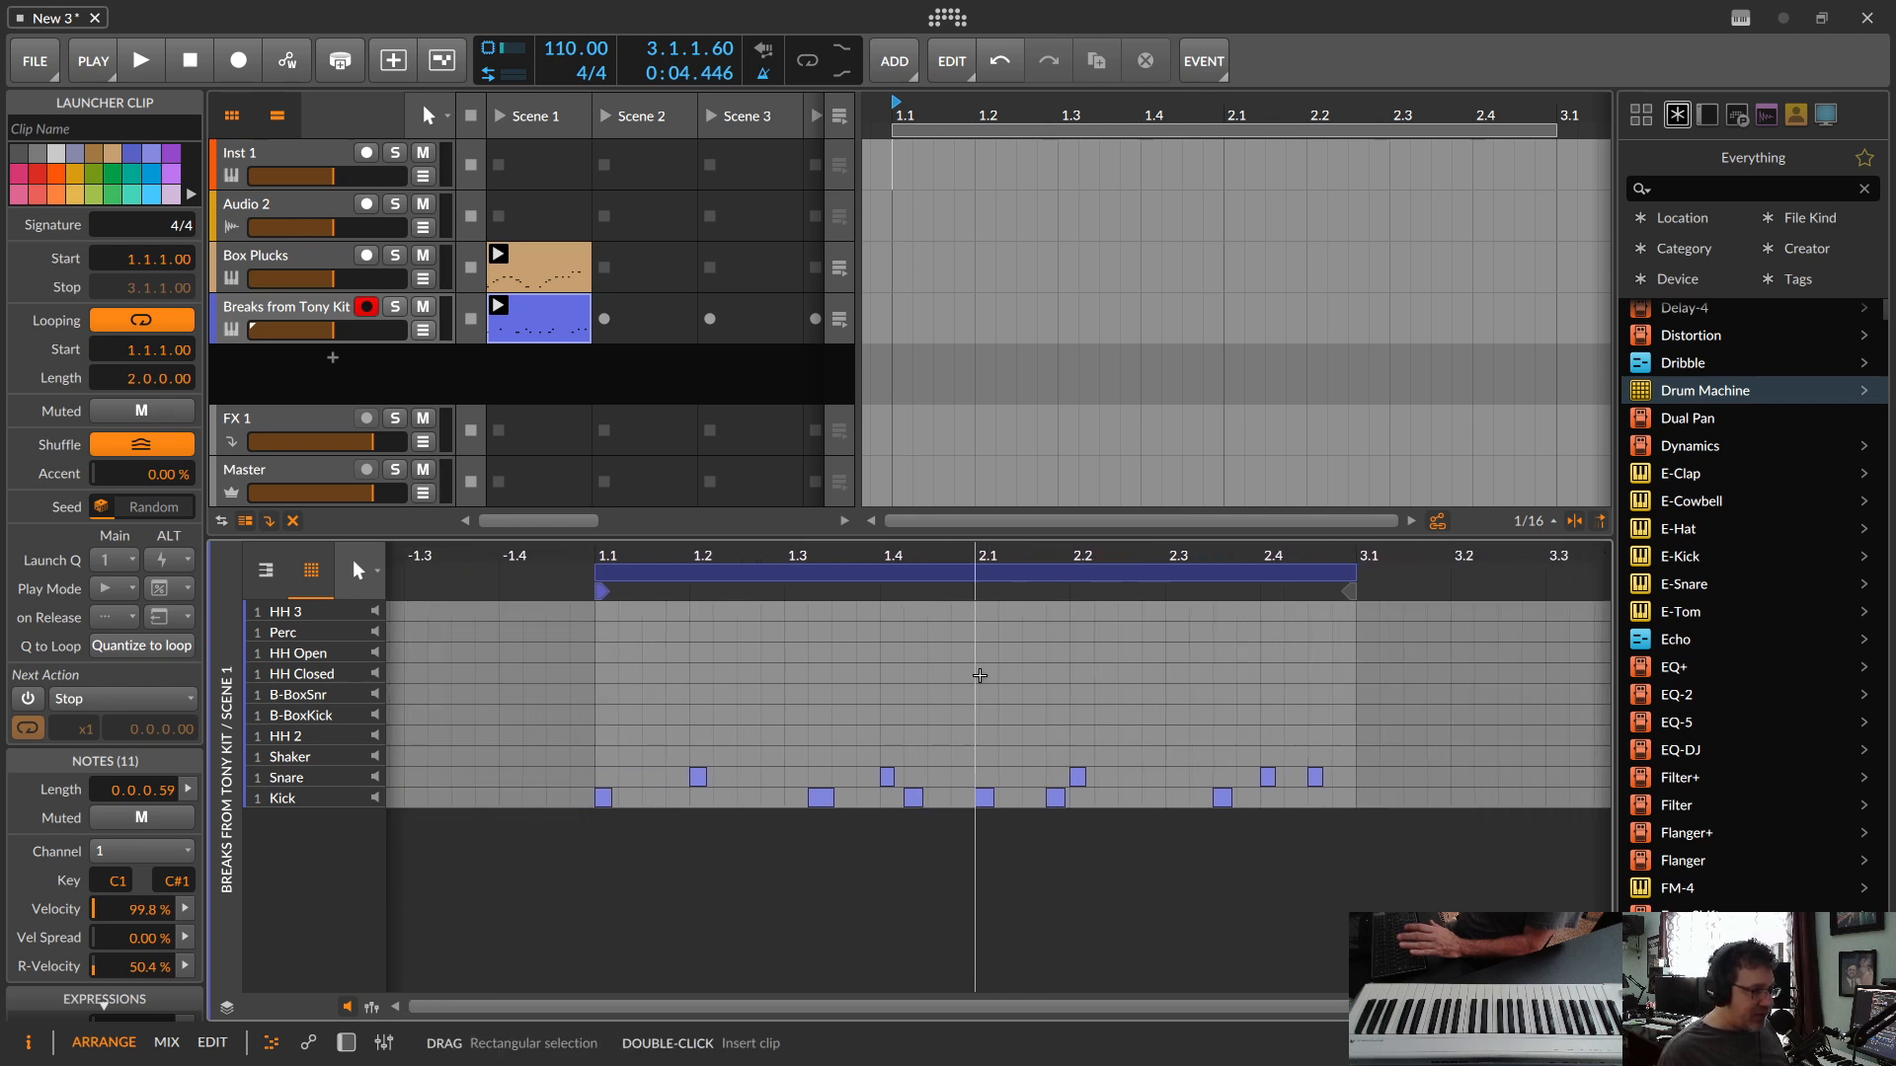
pyautogui.moveTo(929, 558)
pyautogui.mouseDown()
pyautogui.moveTo(930, 515)
pyautogui.moveTo(911, 607)
pyautogui.moveTo(901, 551)
pyautogui.mouseUp()
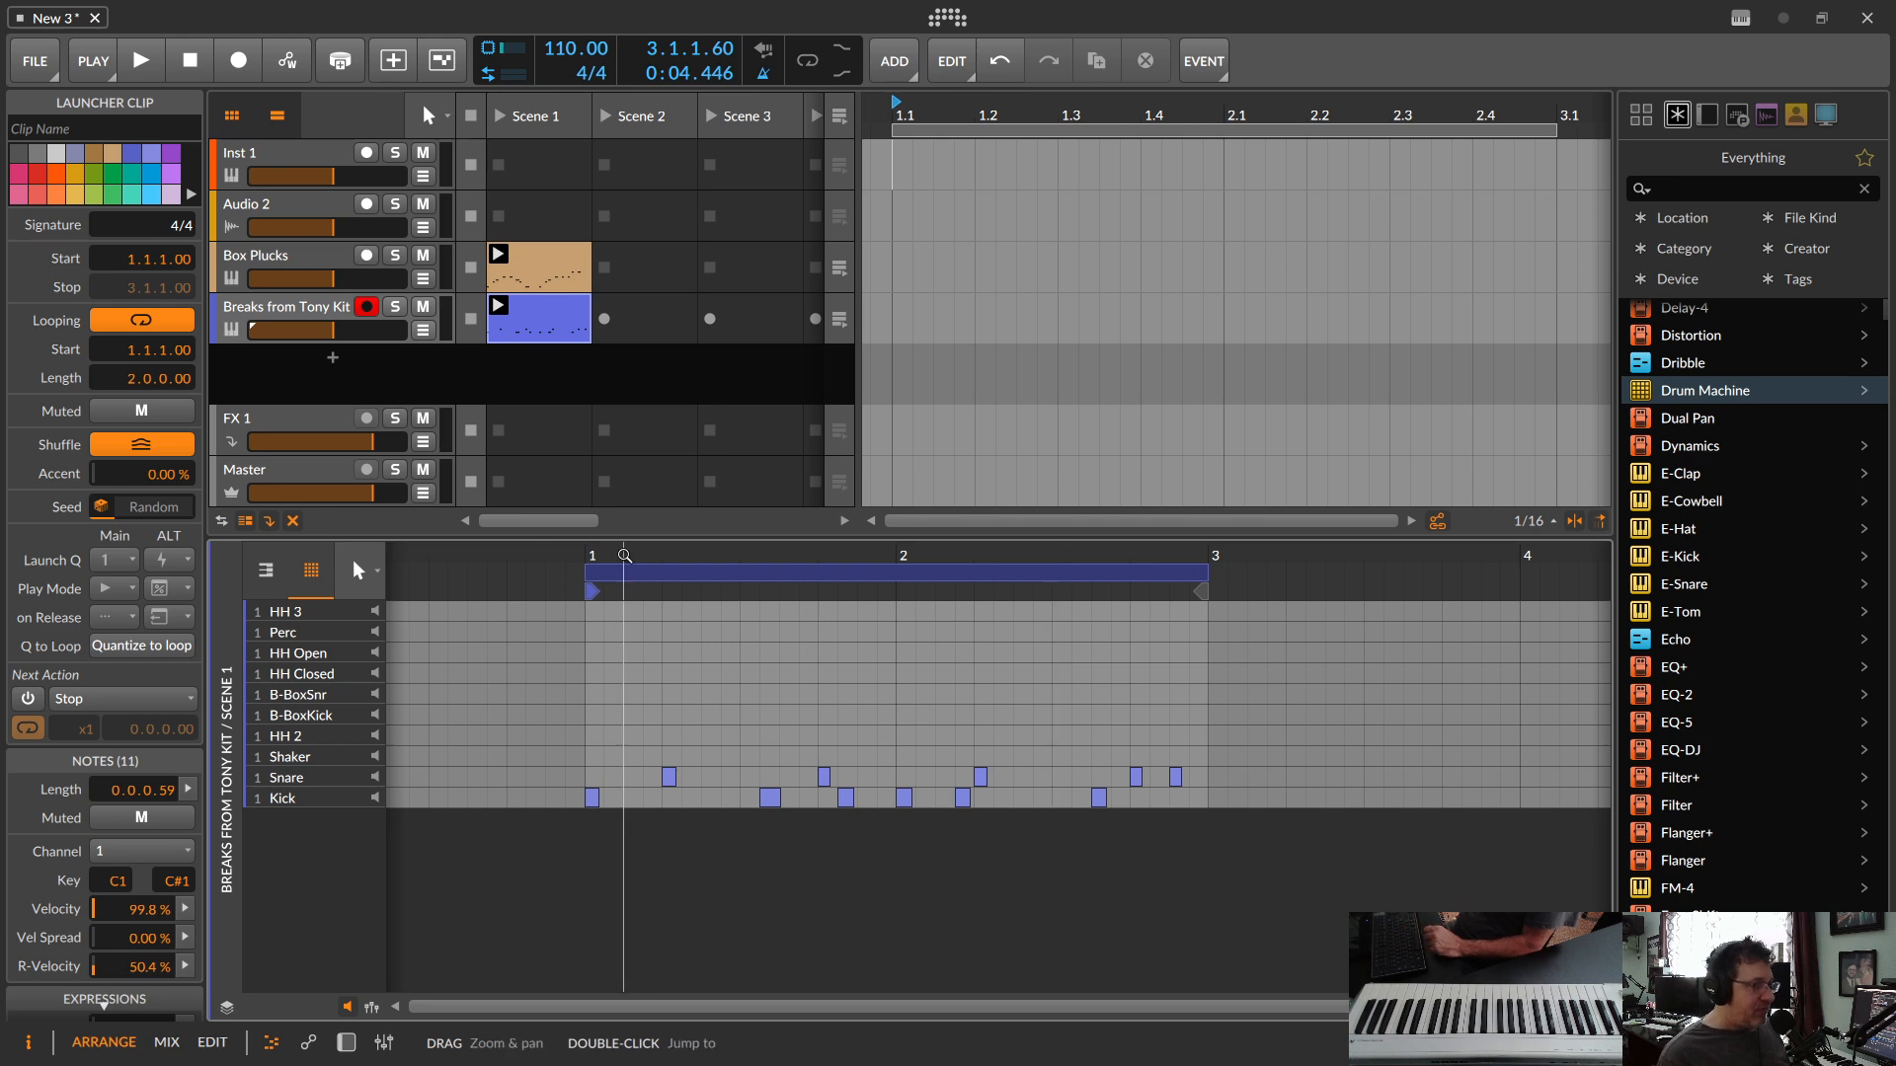
# Step: Examine the Quantize commands available for the drum clip without applying any of them
pyautogui.click(538, 324)
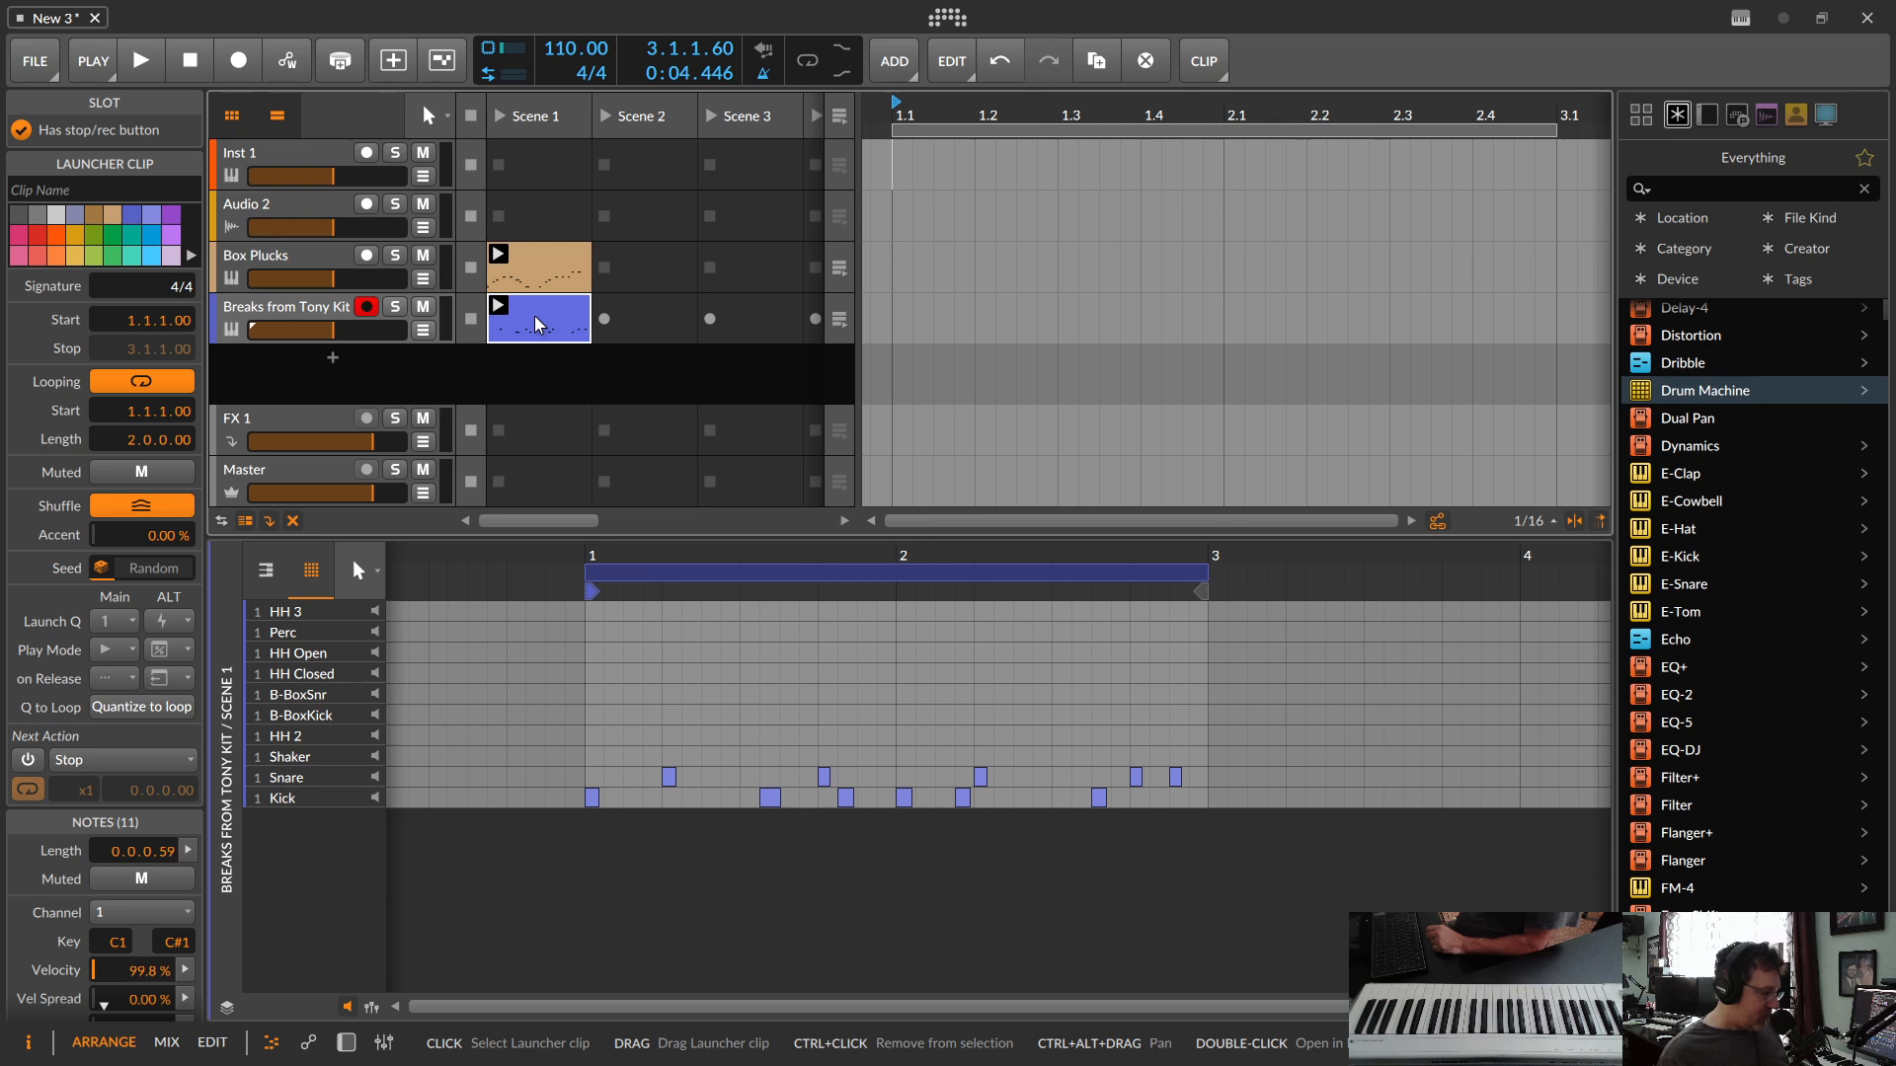
pyautogui.rightClick(538, 324)
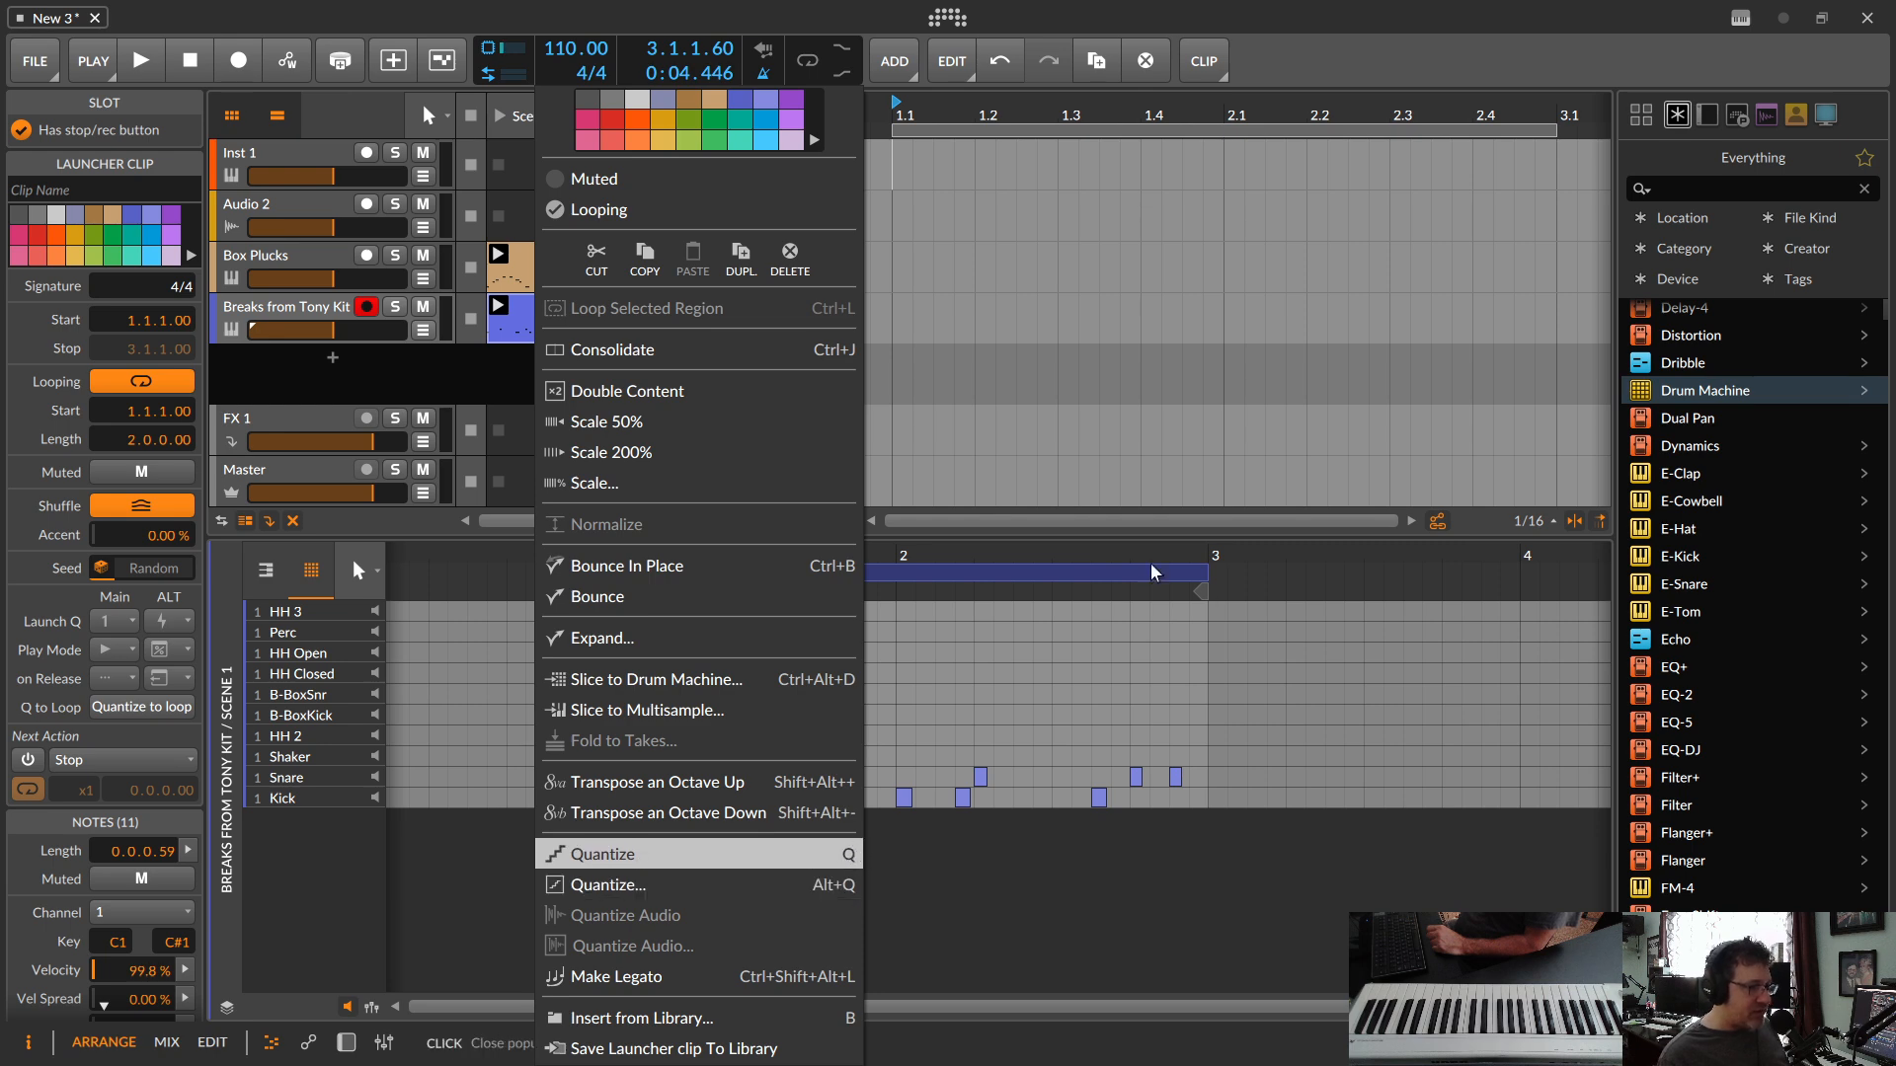
pyautogui.click(505, 323)
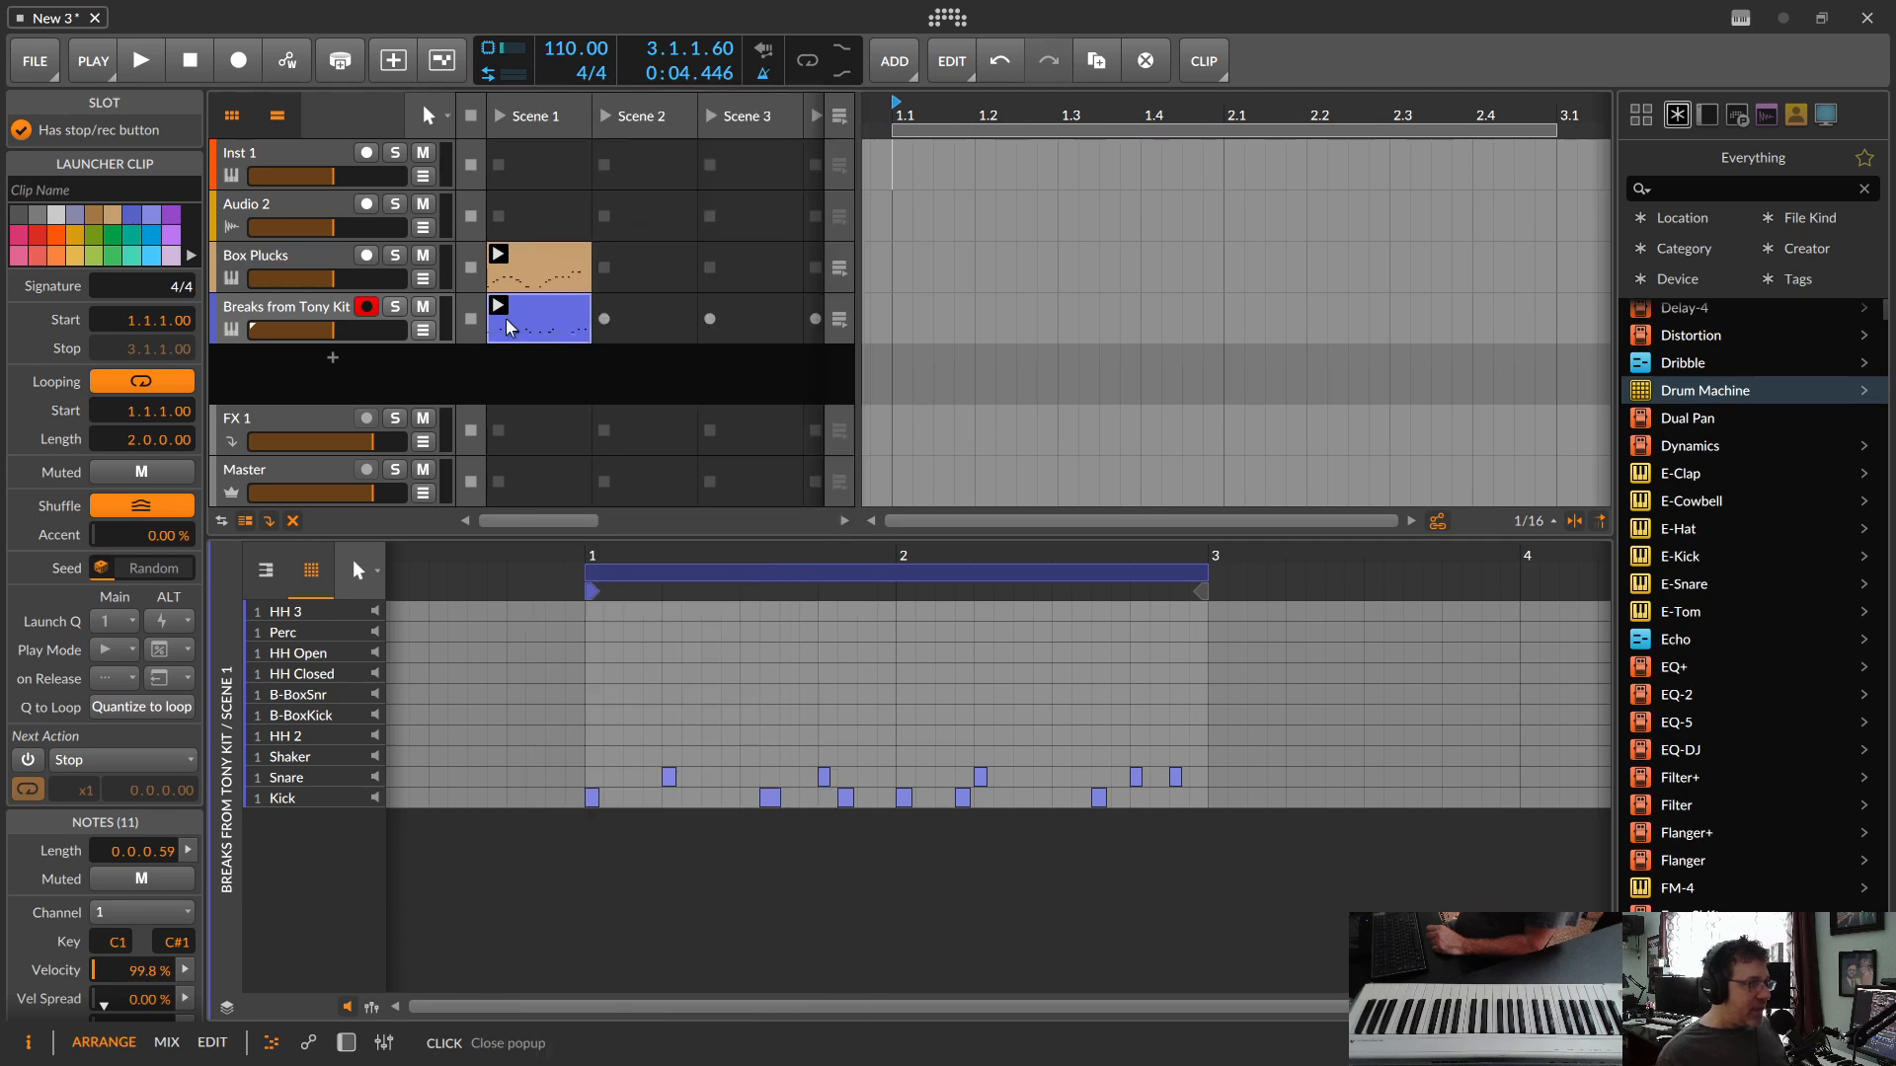
# Step: Open the Box Plucks clip's notes and launch Scene 1 to hear the melody and drum clips together
pyautogui.click(534, 258)
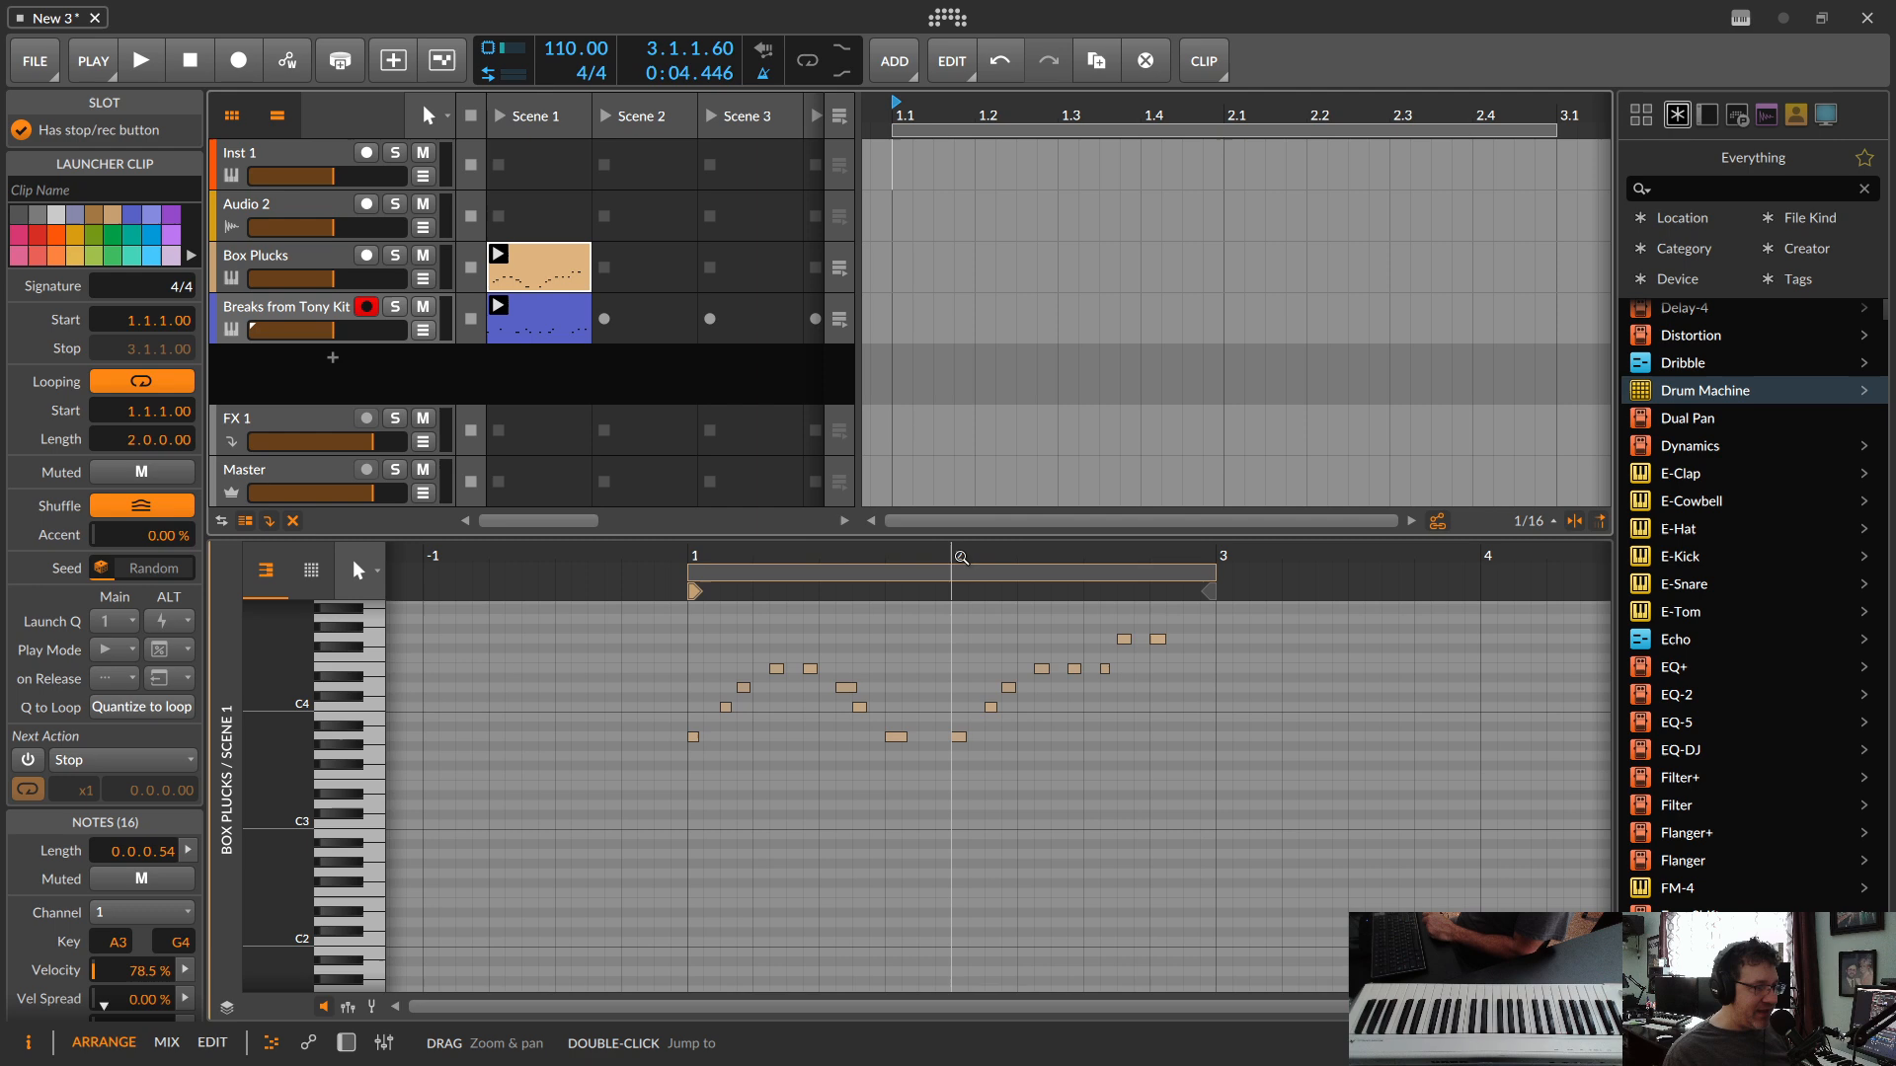
pyautogui.moveTo(960, 558); pyautogui.dragTo(954, 431)
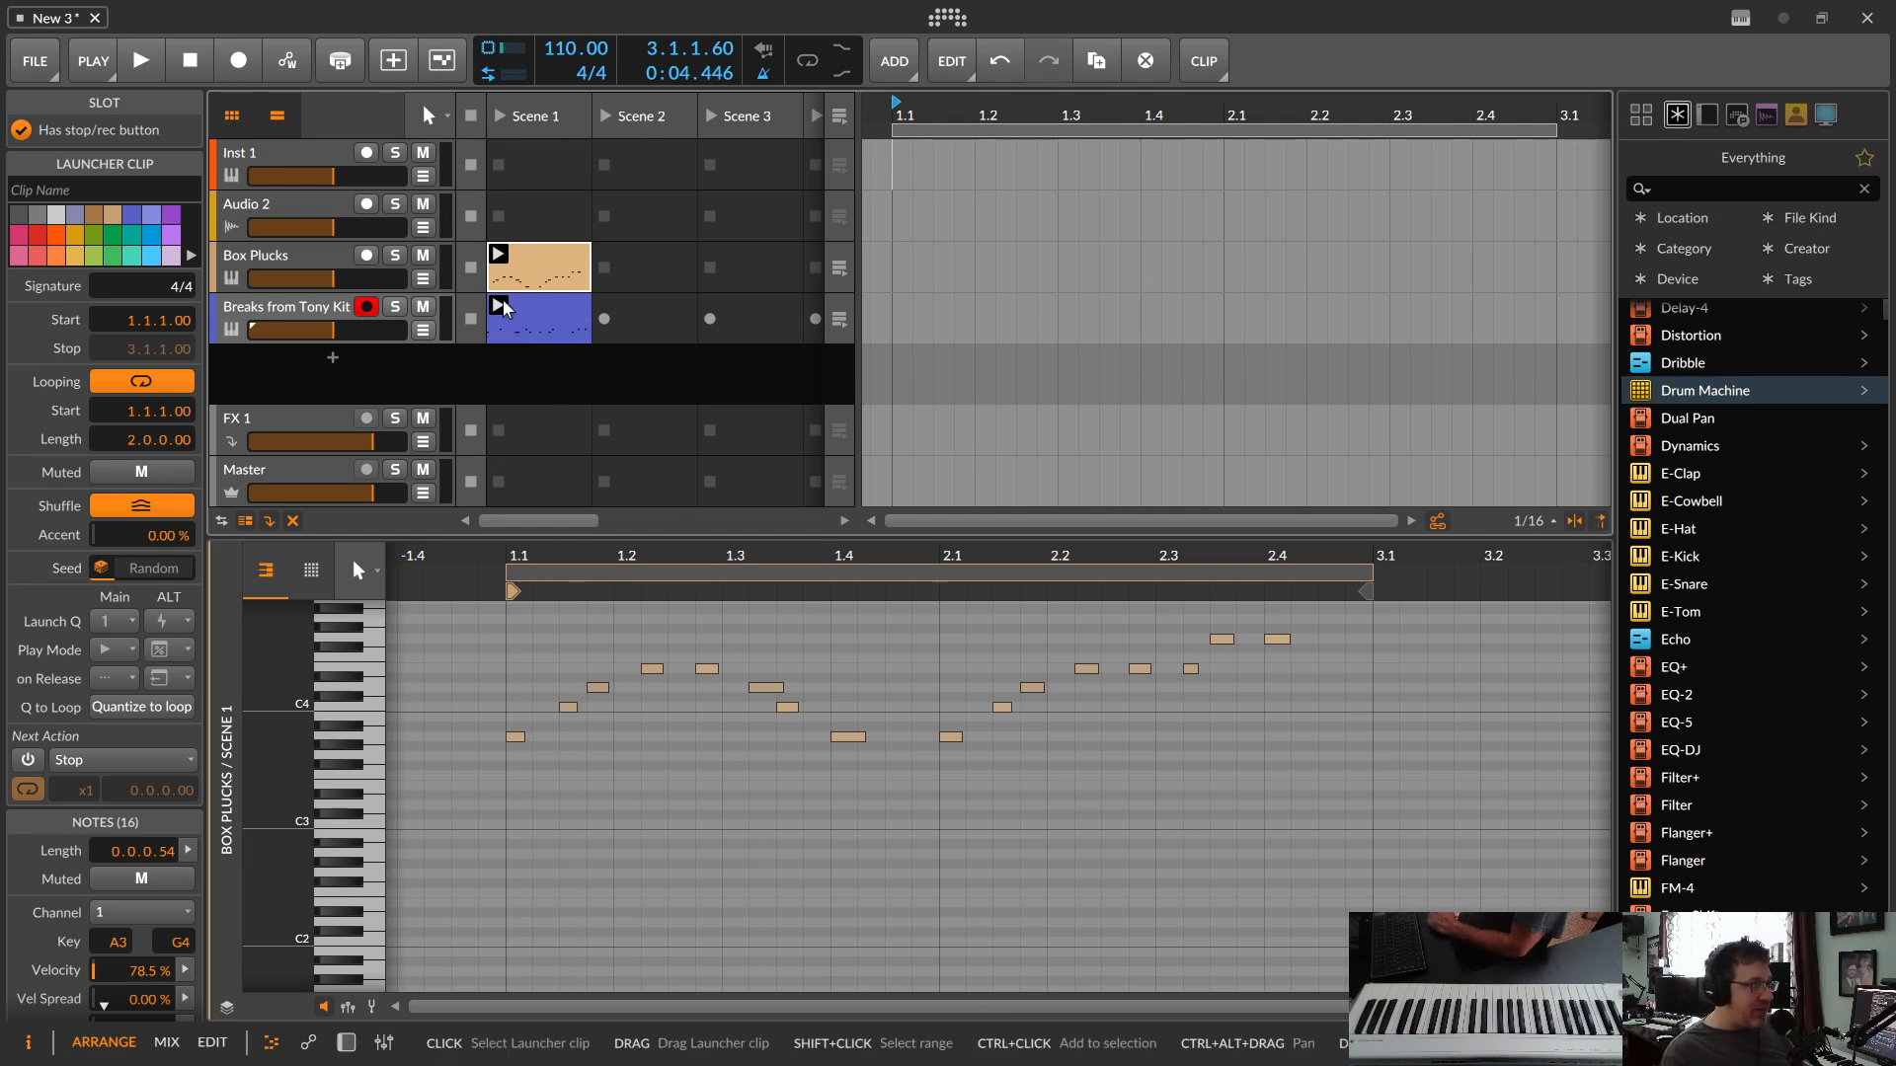
pyautogui.click(498, 133)
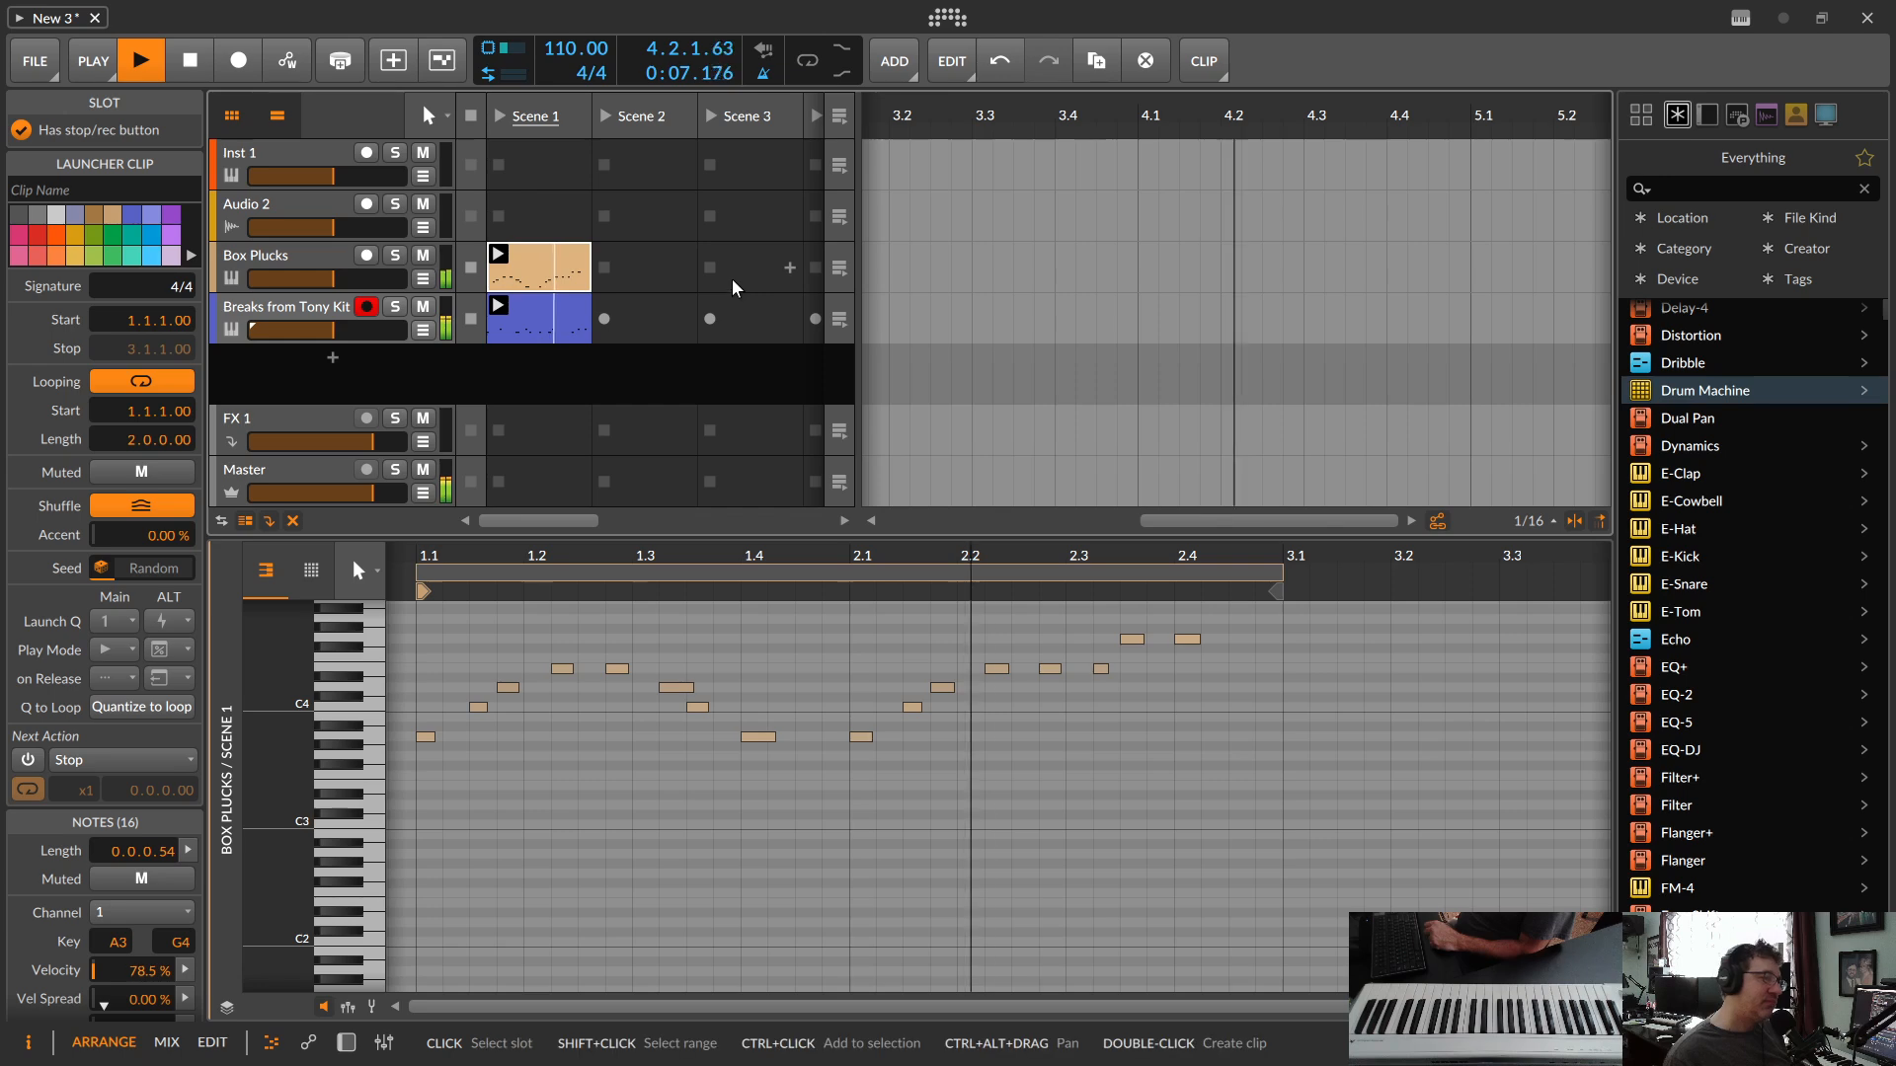
pyautogui.press('space')
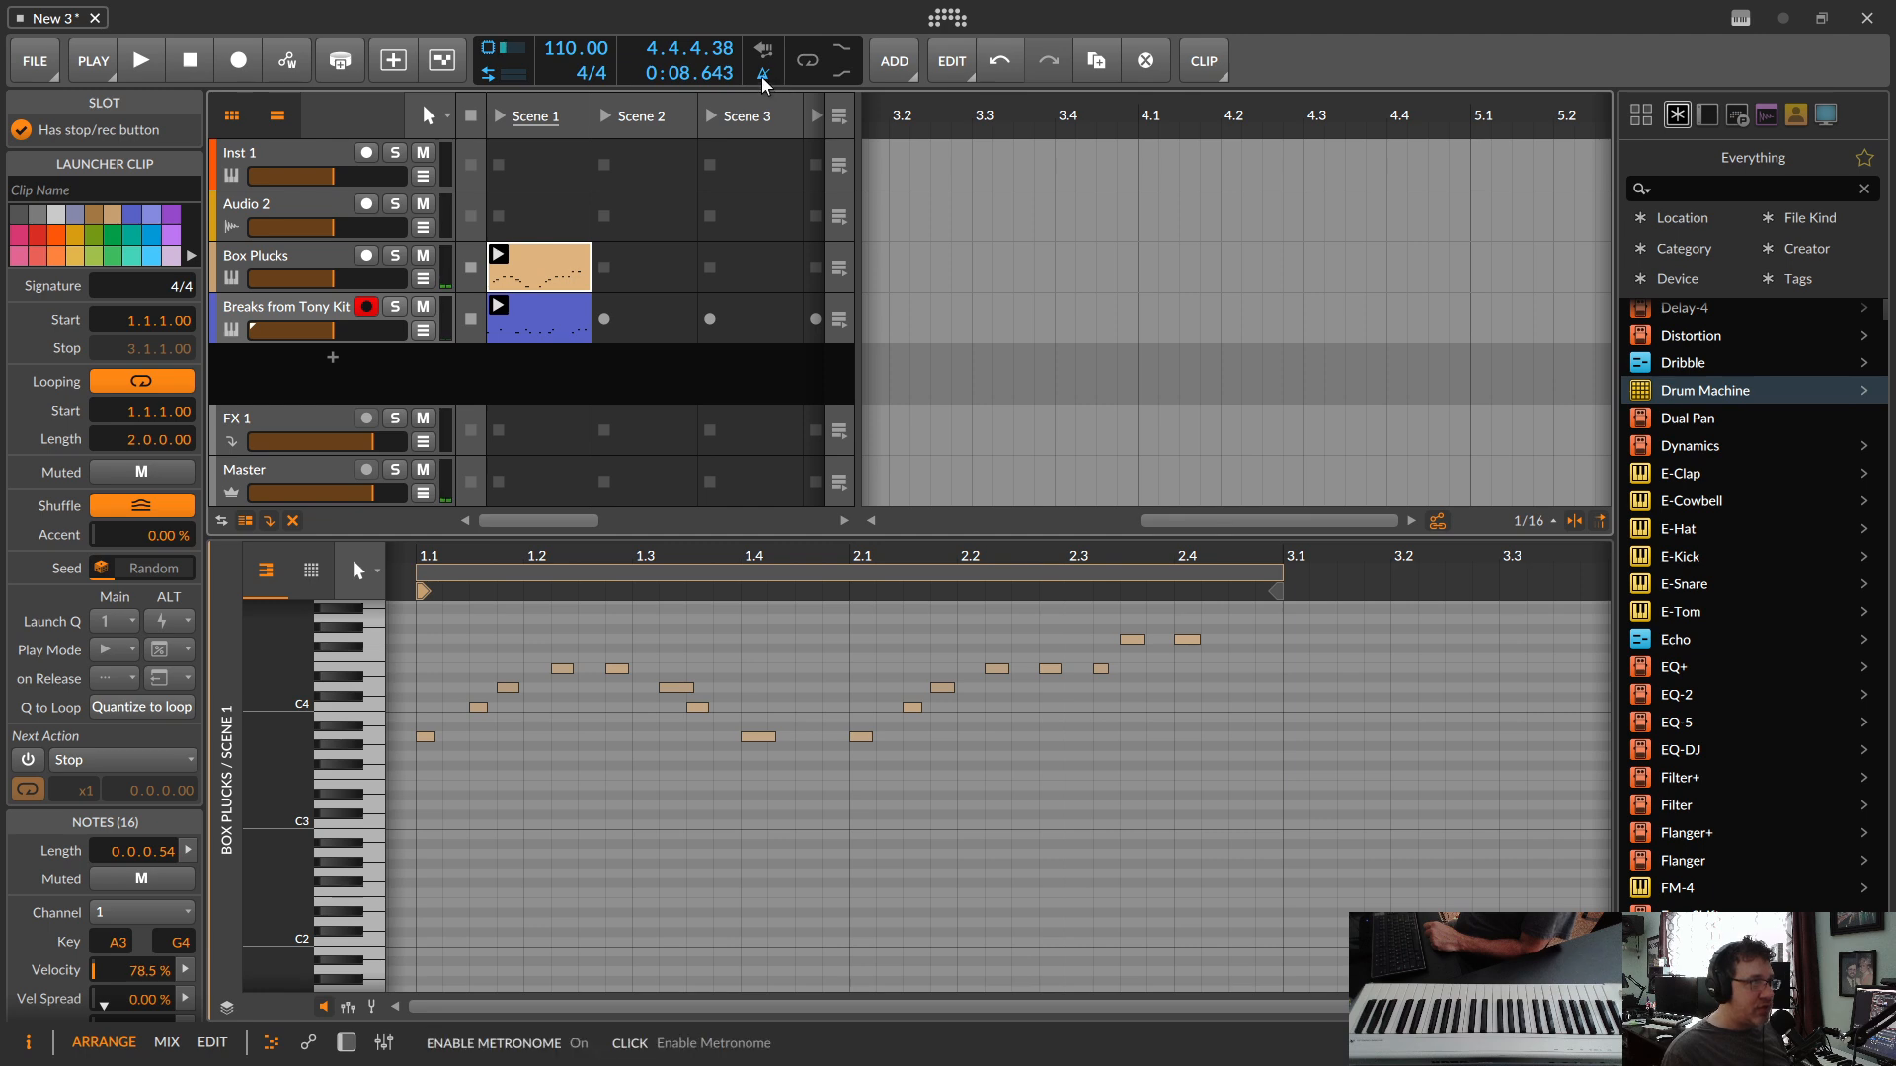
pyautogui.click(501, 116)
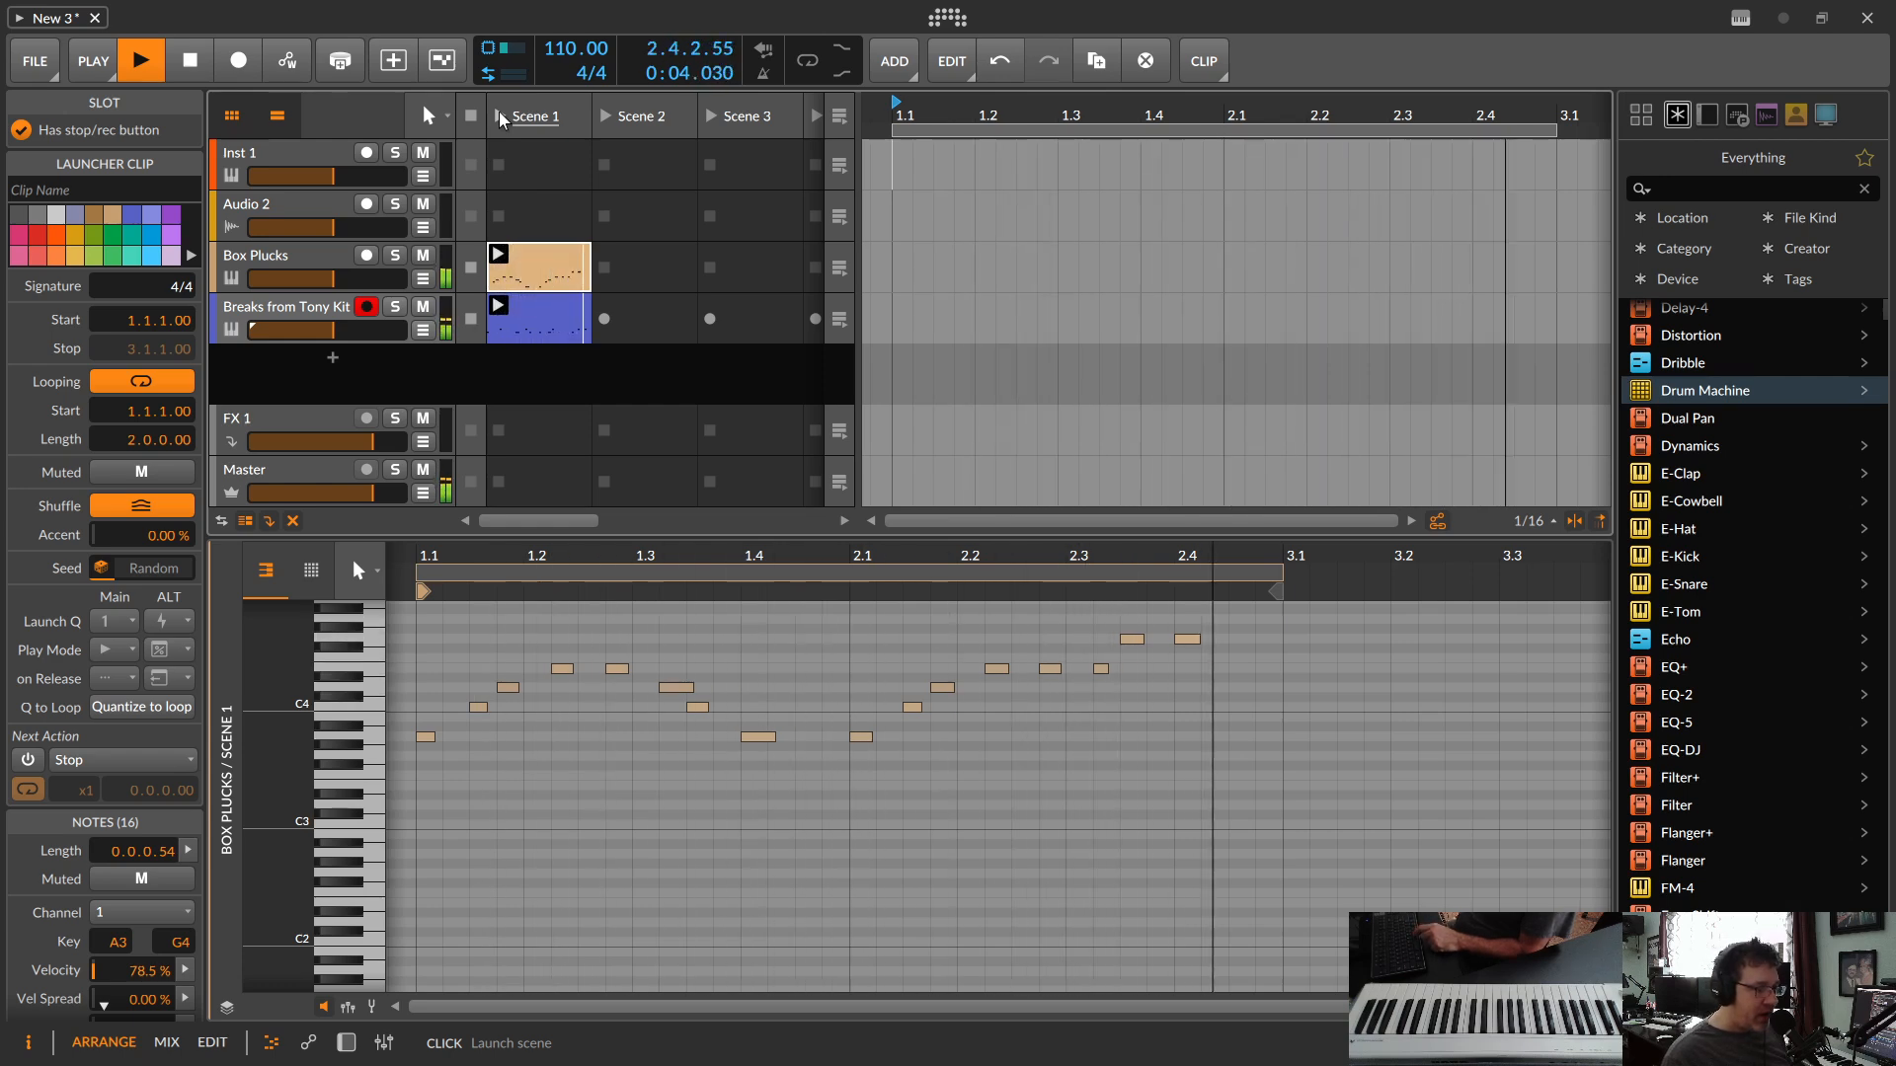
pyautogui.press('space')
# Step: Open the drum clip's notes, draw spaced HH Closed notes across bars 1 and 2, and launch Scene 1 to hear them
pyautogui.click(534, 316)
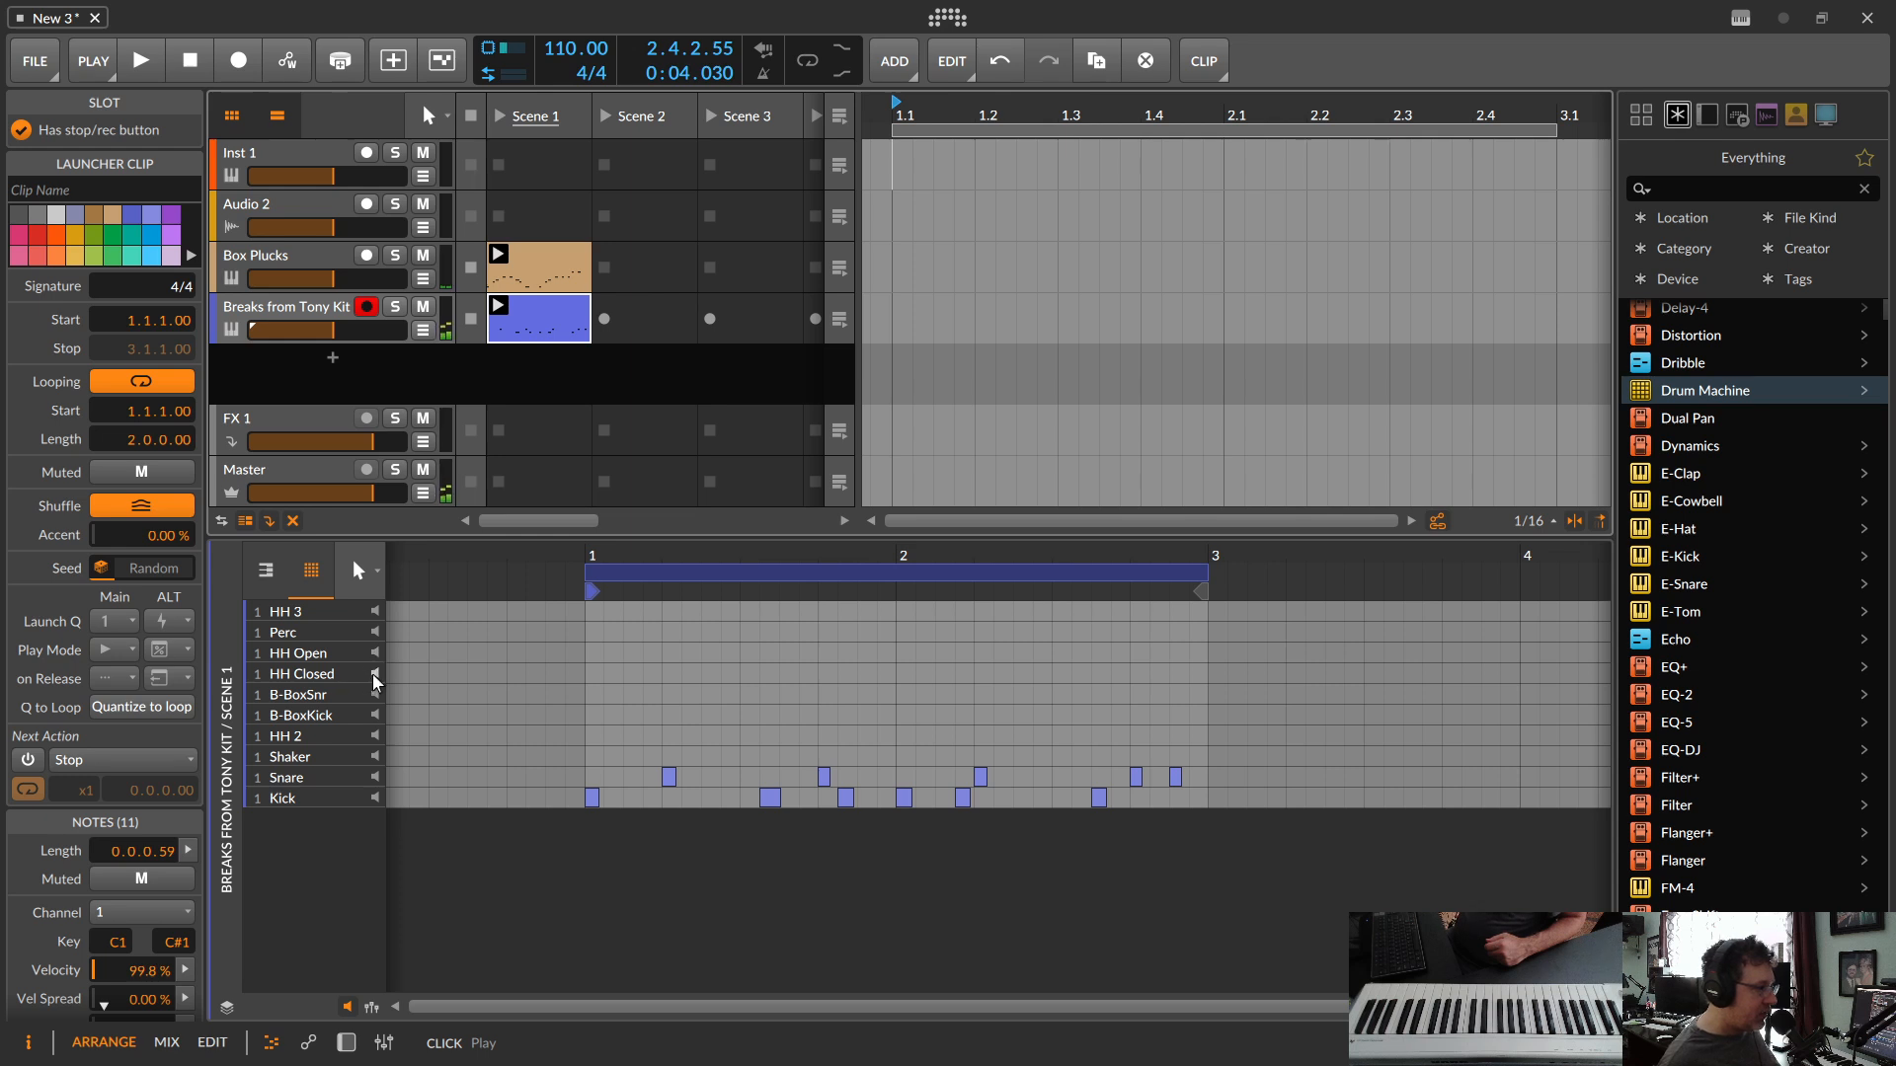
pyautogui.doubleClick(594, 673)
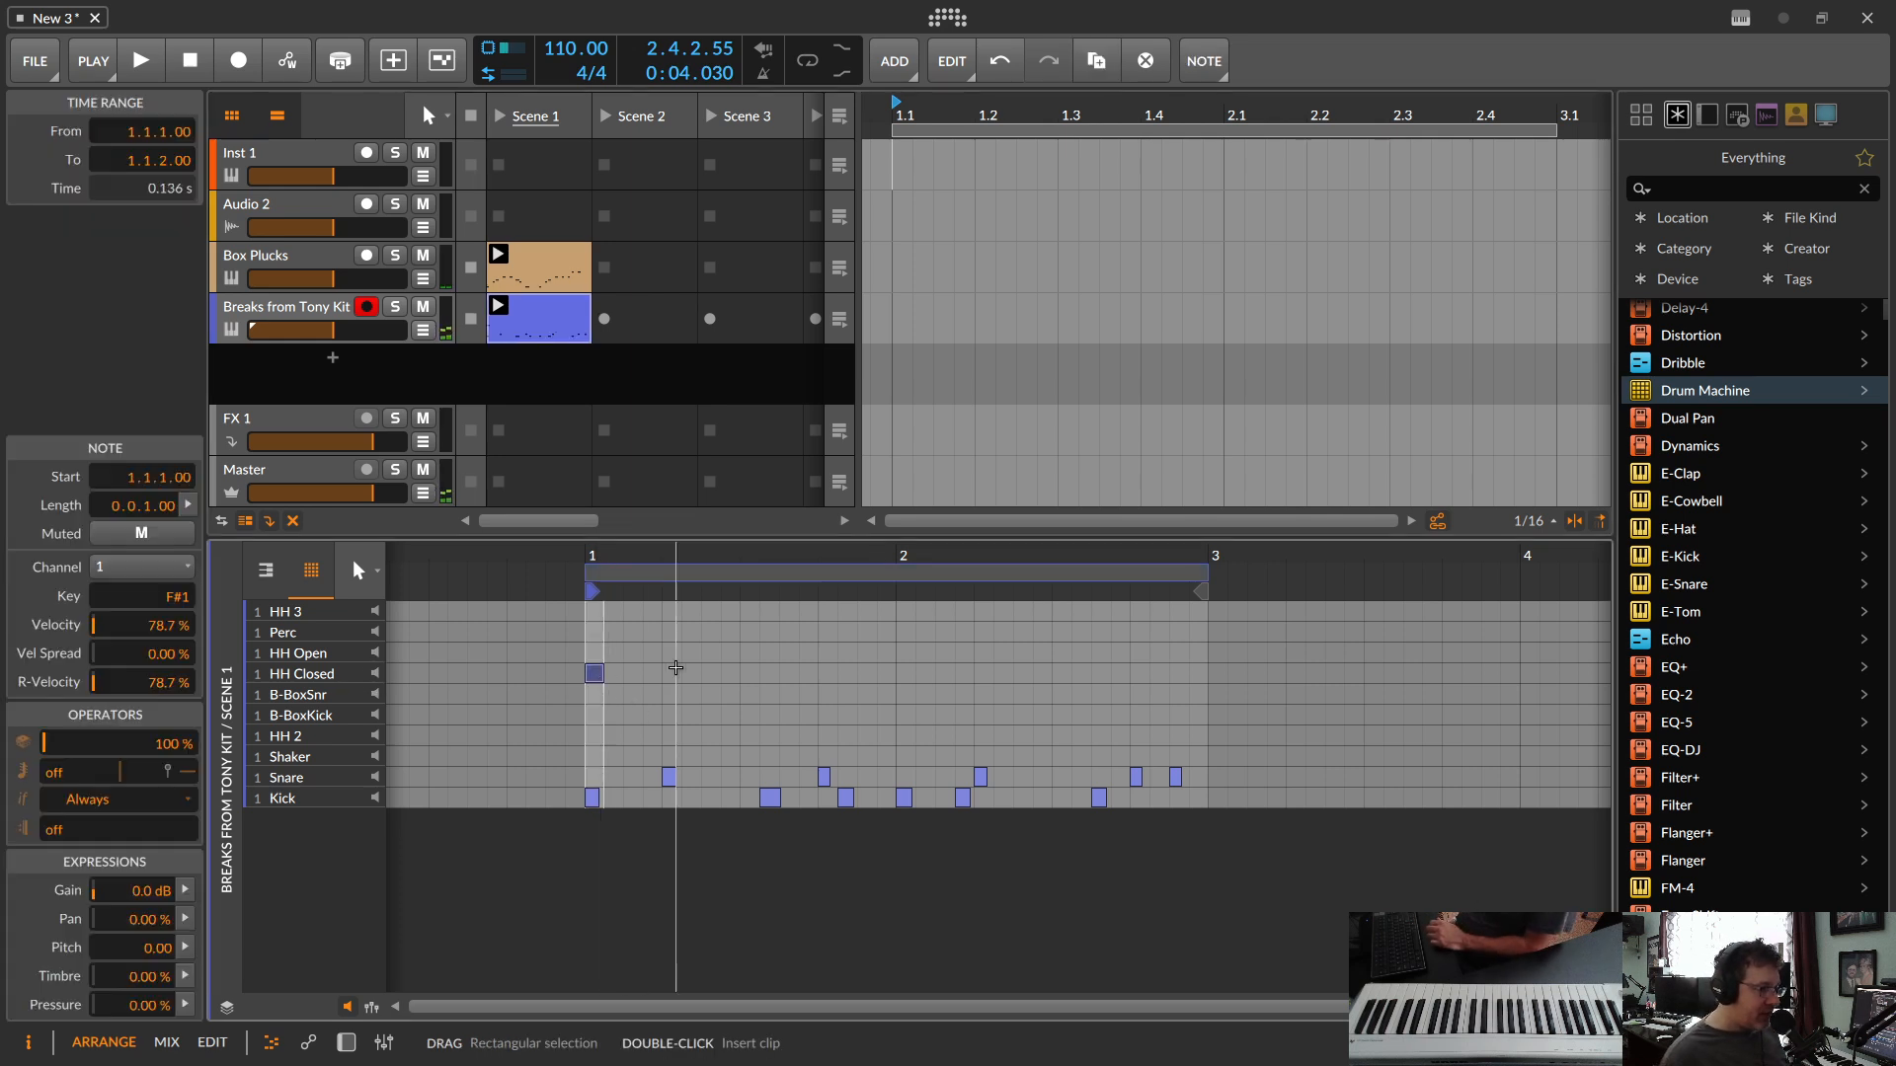
pyautogui.doubleClick(671, 673)
pyautogui.click(739, 668)
pyautogui.doubleClick(731, 673)
pyautogui.doubleClick(814, 673)
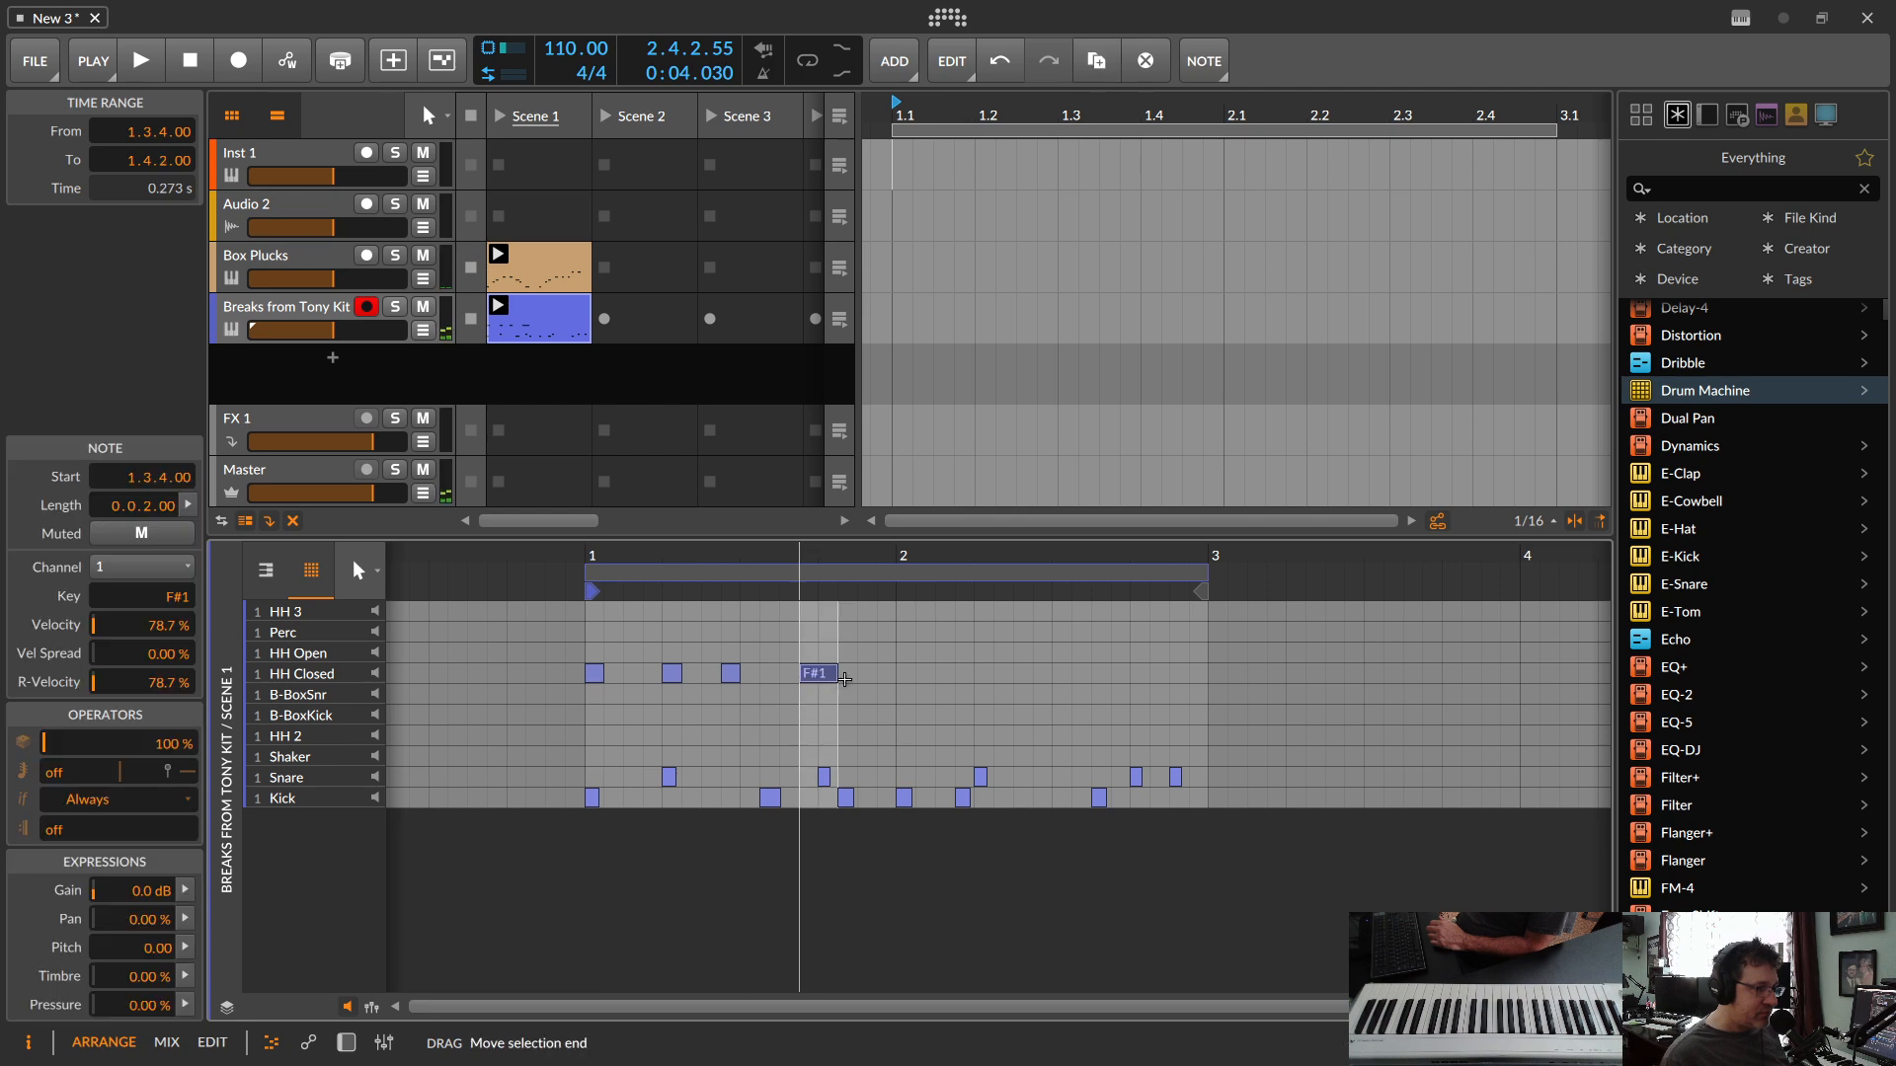
pyautogui.doubleClick(855, 674)
pyautogui.doubleClick(952, 674)
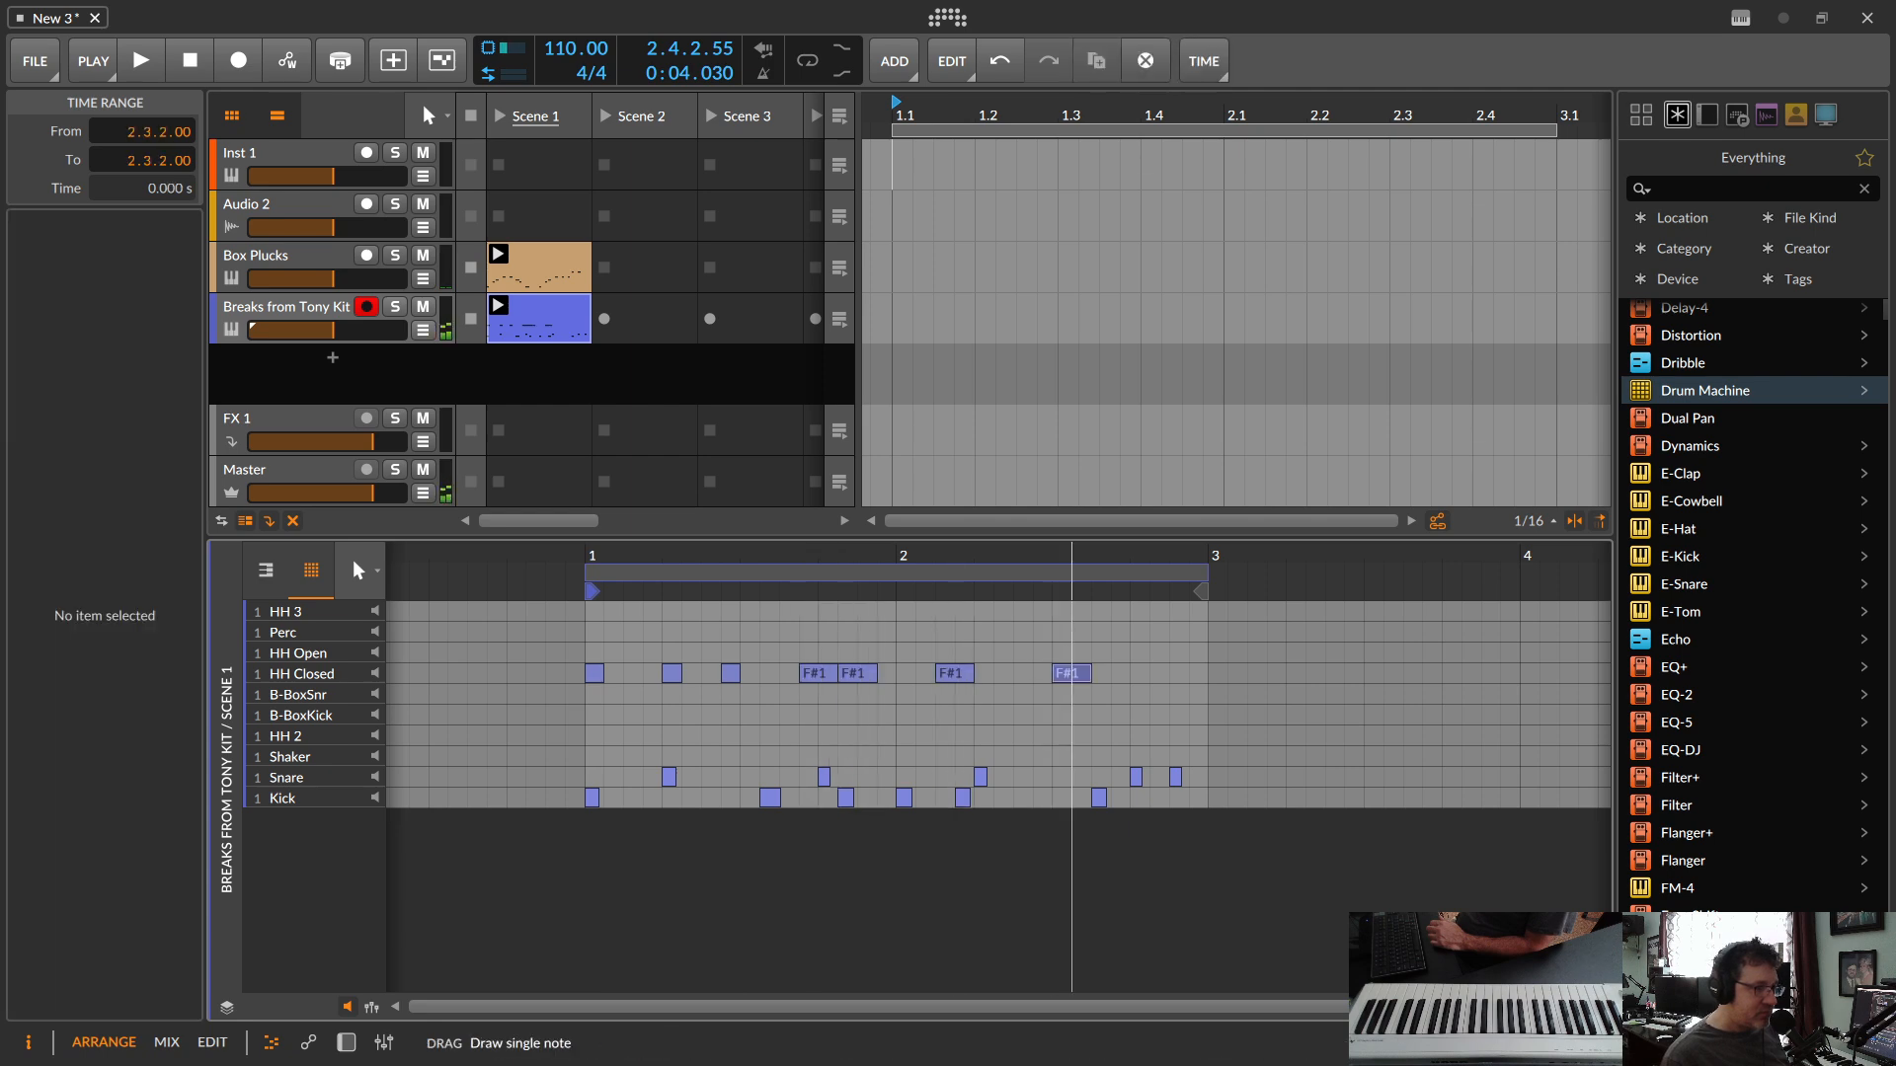
pyautogui.doubleClick(1066, 673)
pyautogui.doubleClick(1129, 674)
pyautogui.doubleClick(1165, 674)
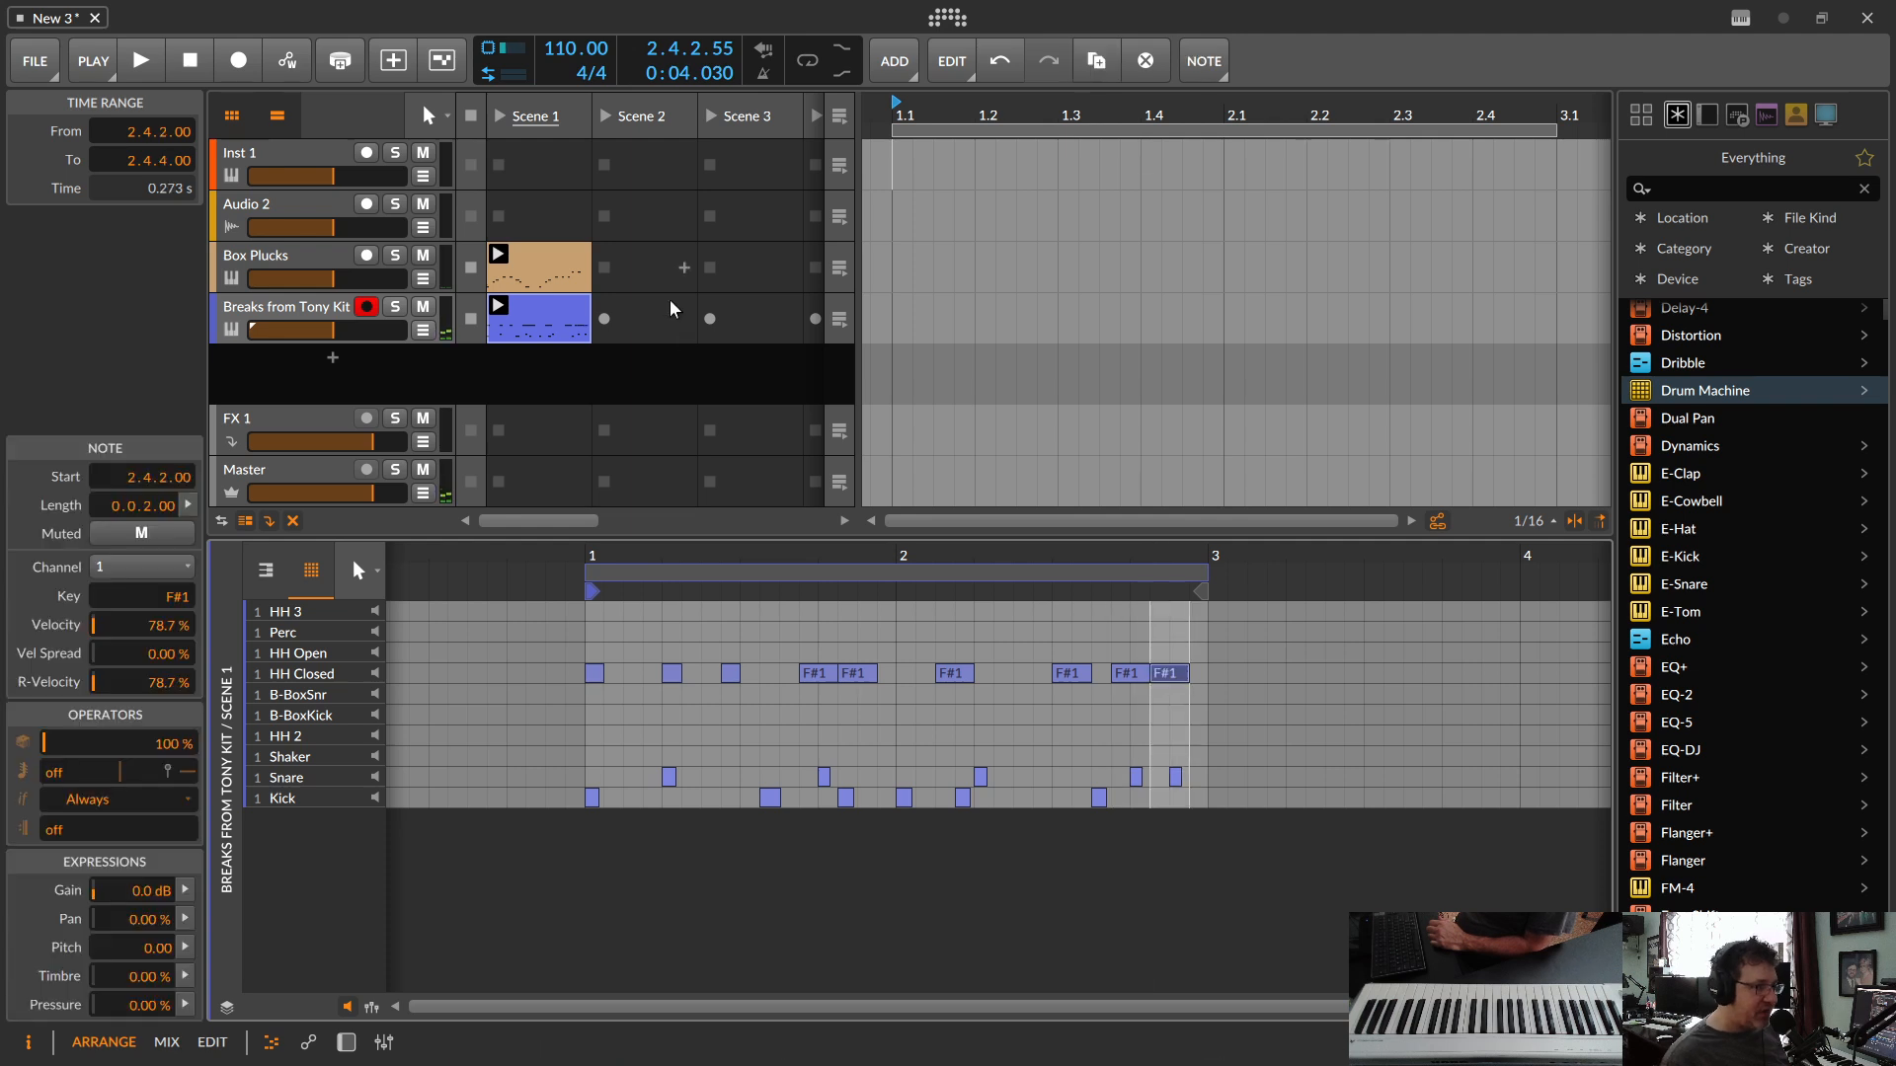
pyautogui.click(494, 112)
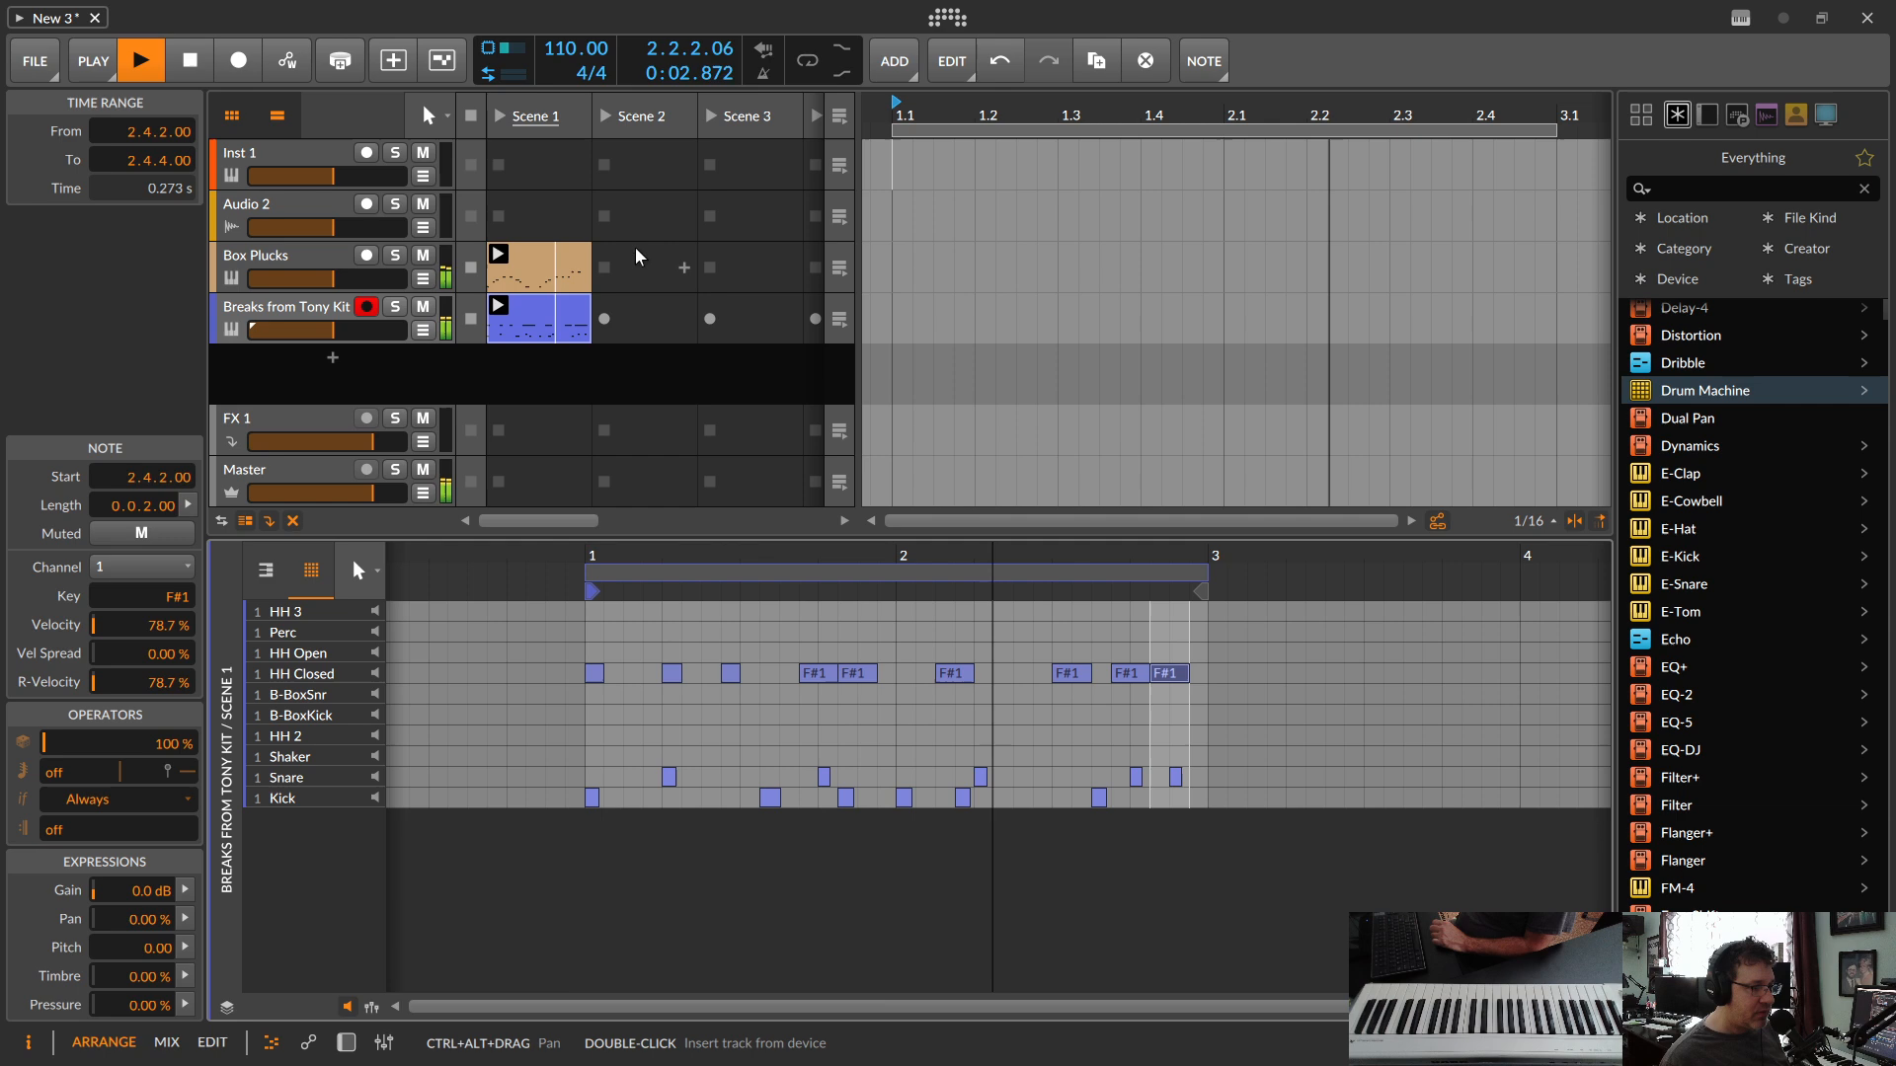
# Step: Fill gaps in the HH Closed row with extra notes in both bars while the scene plays
pyautogui.doubleClick(638, 673)
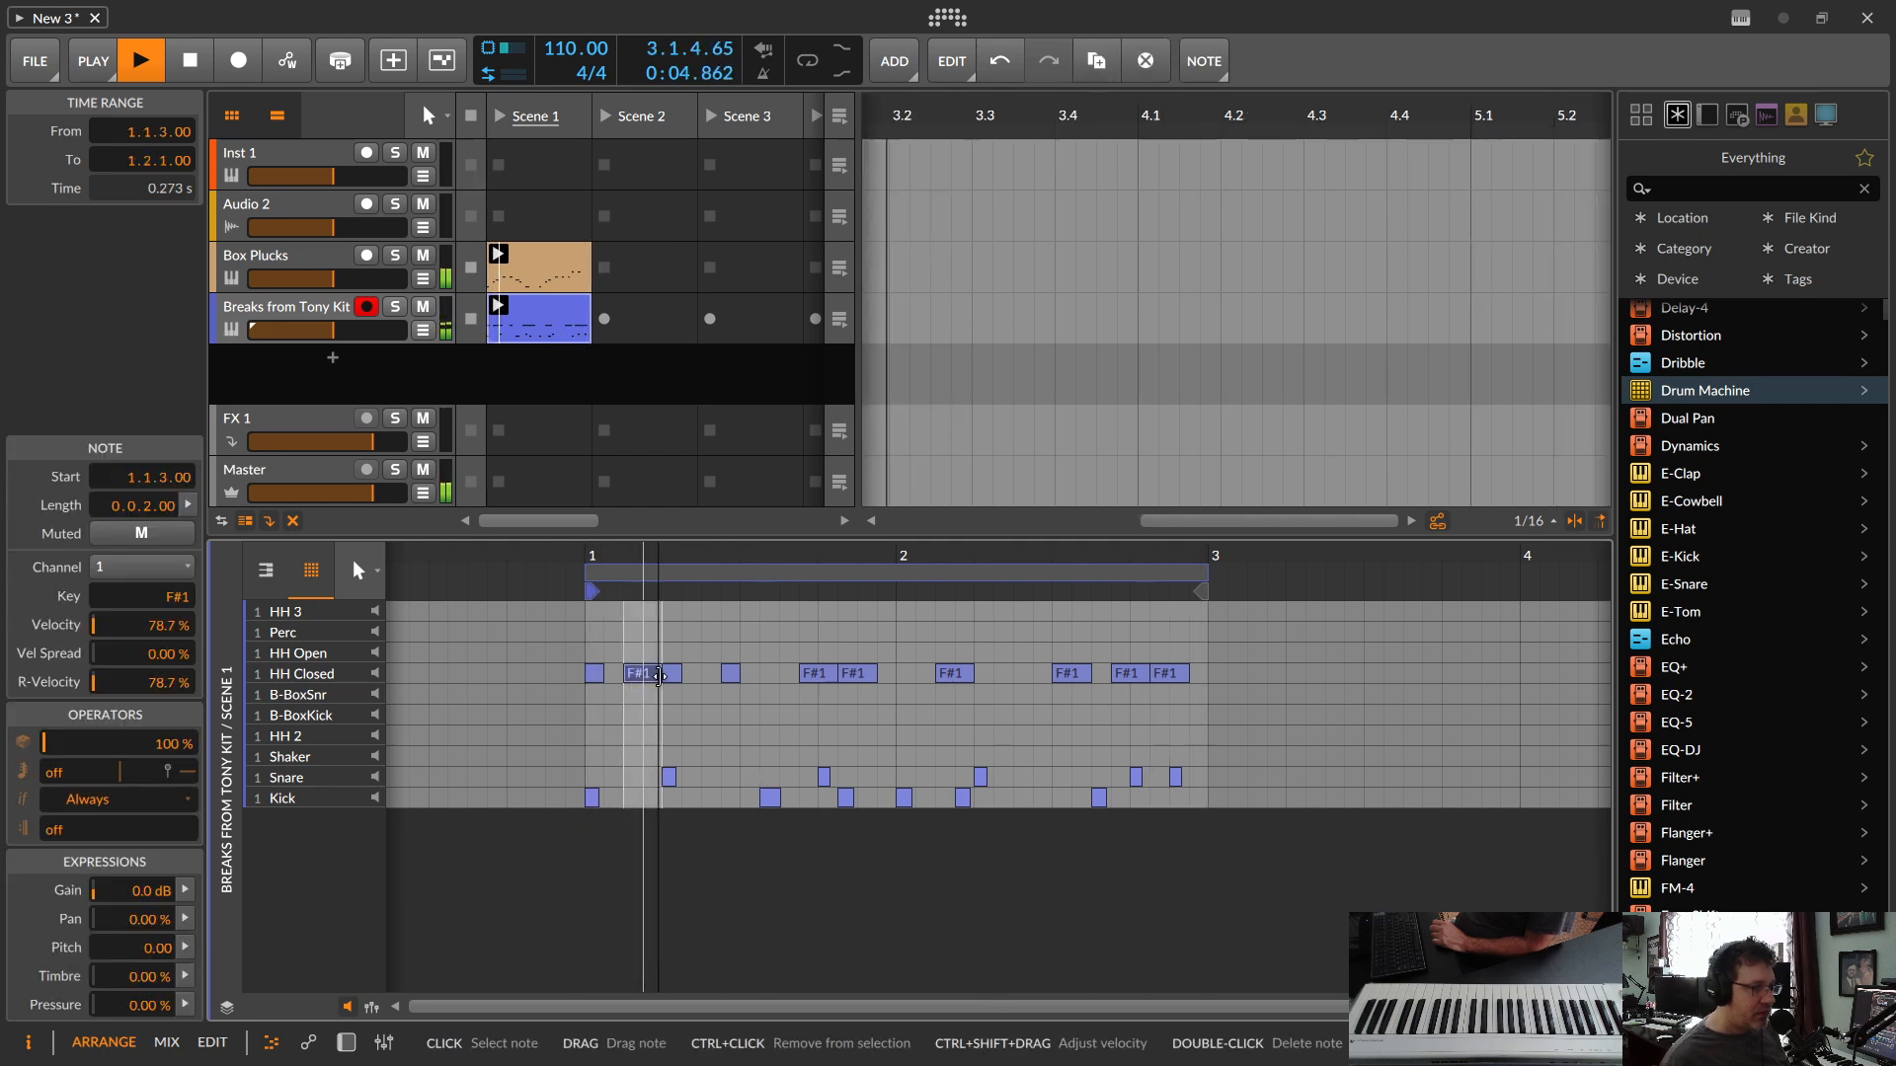
pyautogui.doubleClick(774, 672)
pyautogui.doubleClick(691, 674)
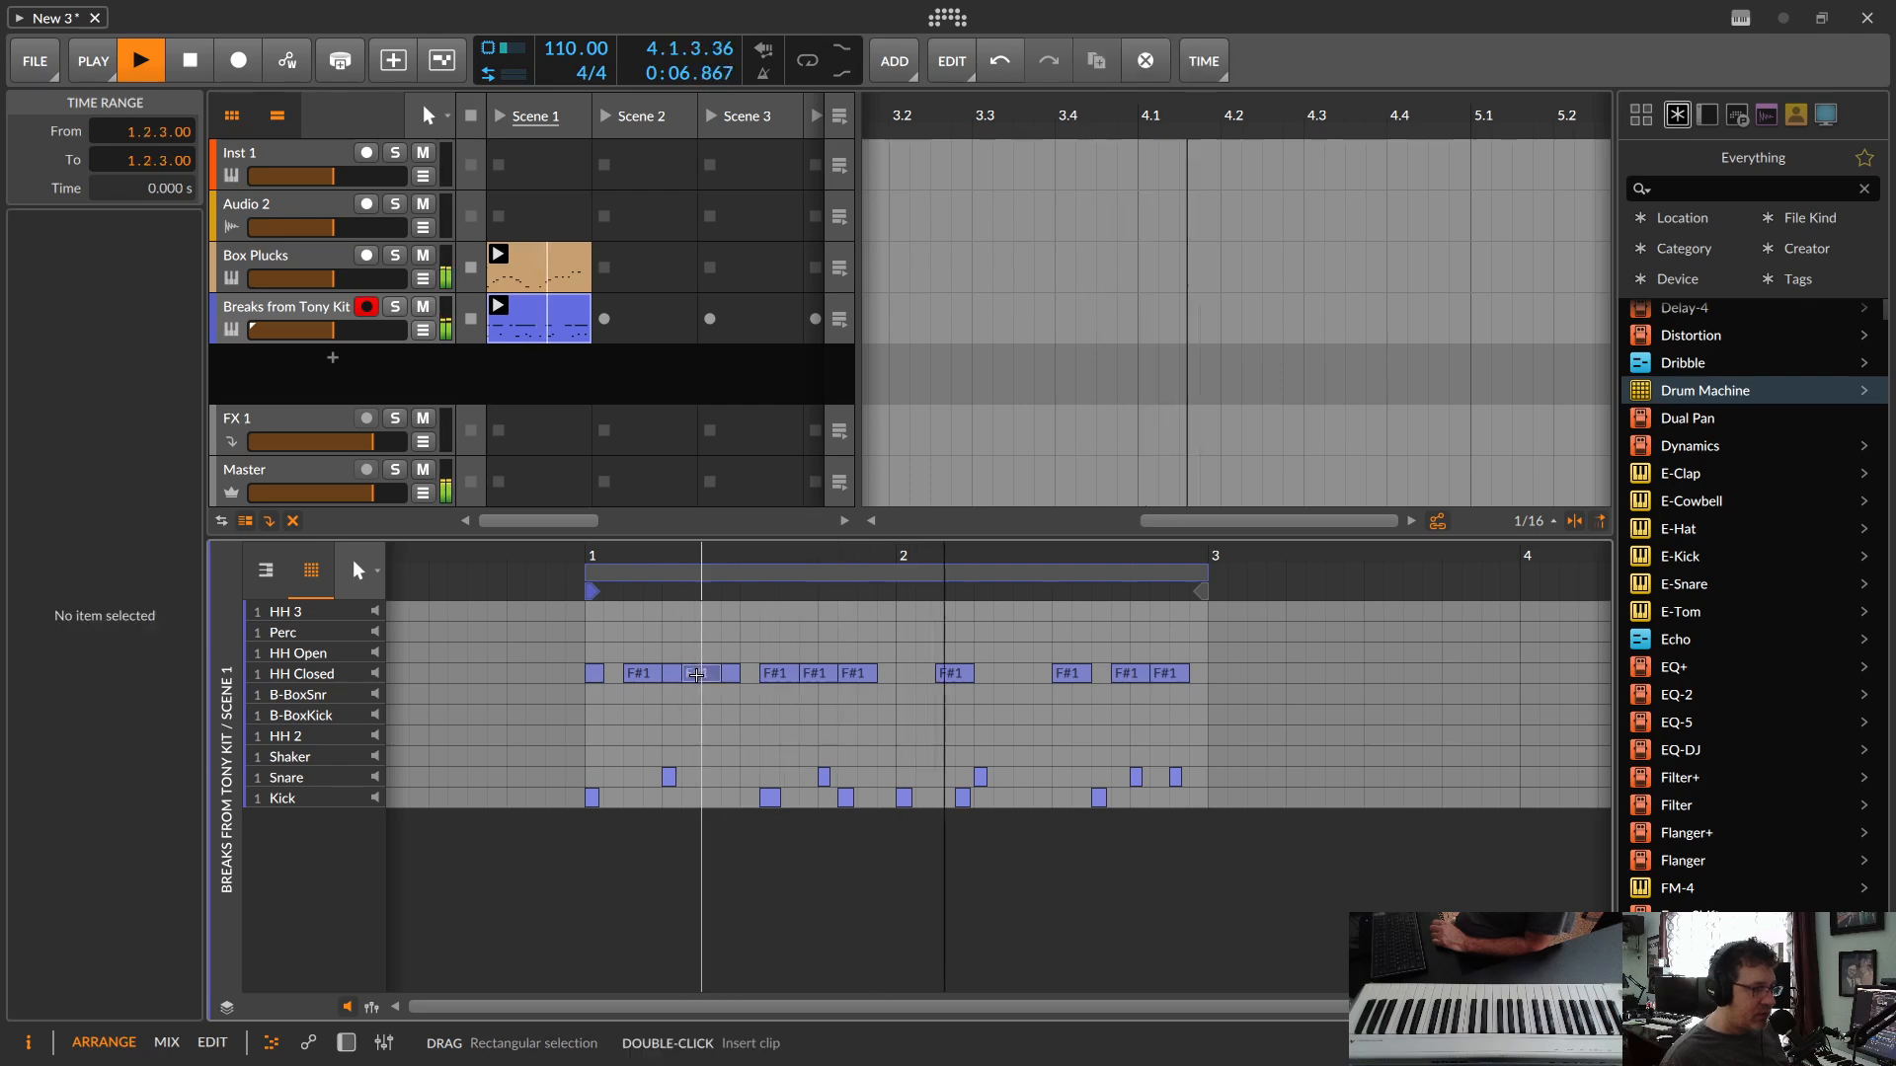
pyautogui.doubleClick(1013, 673)
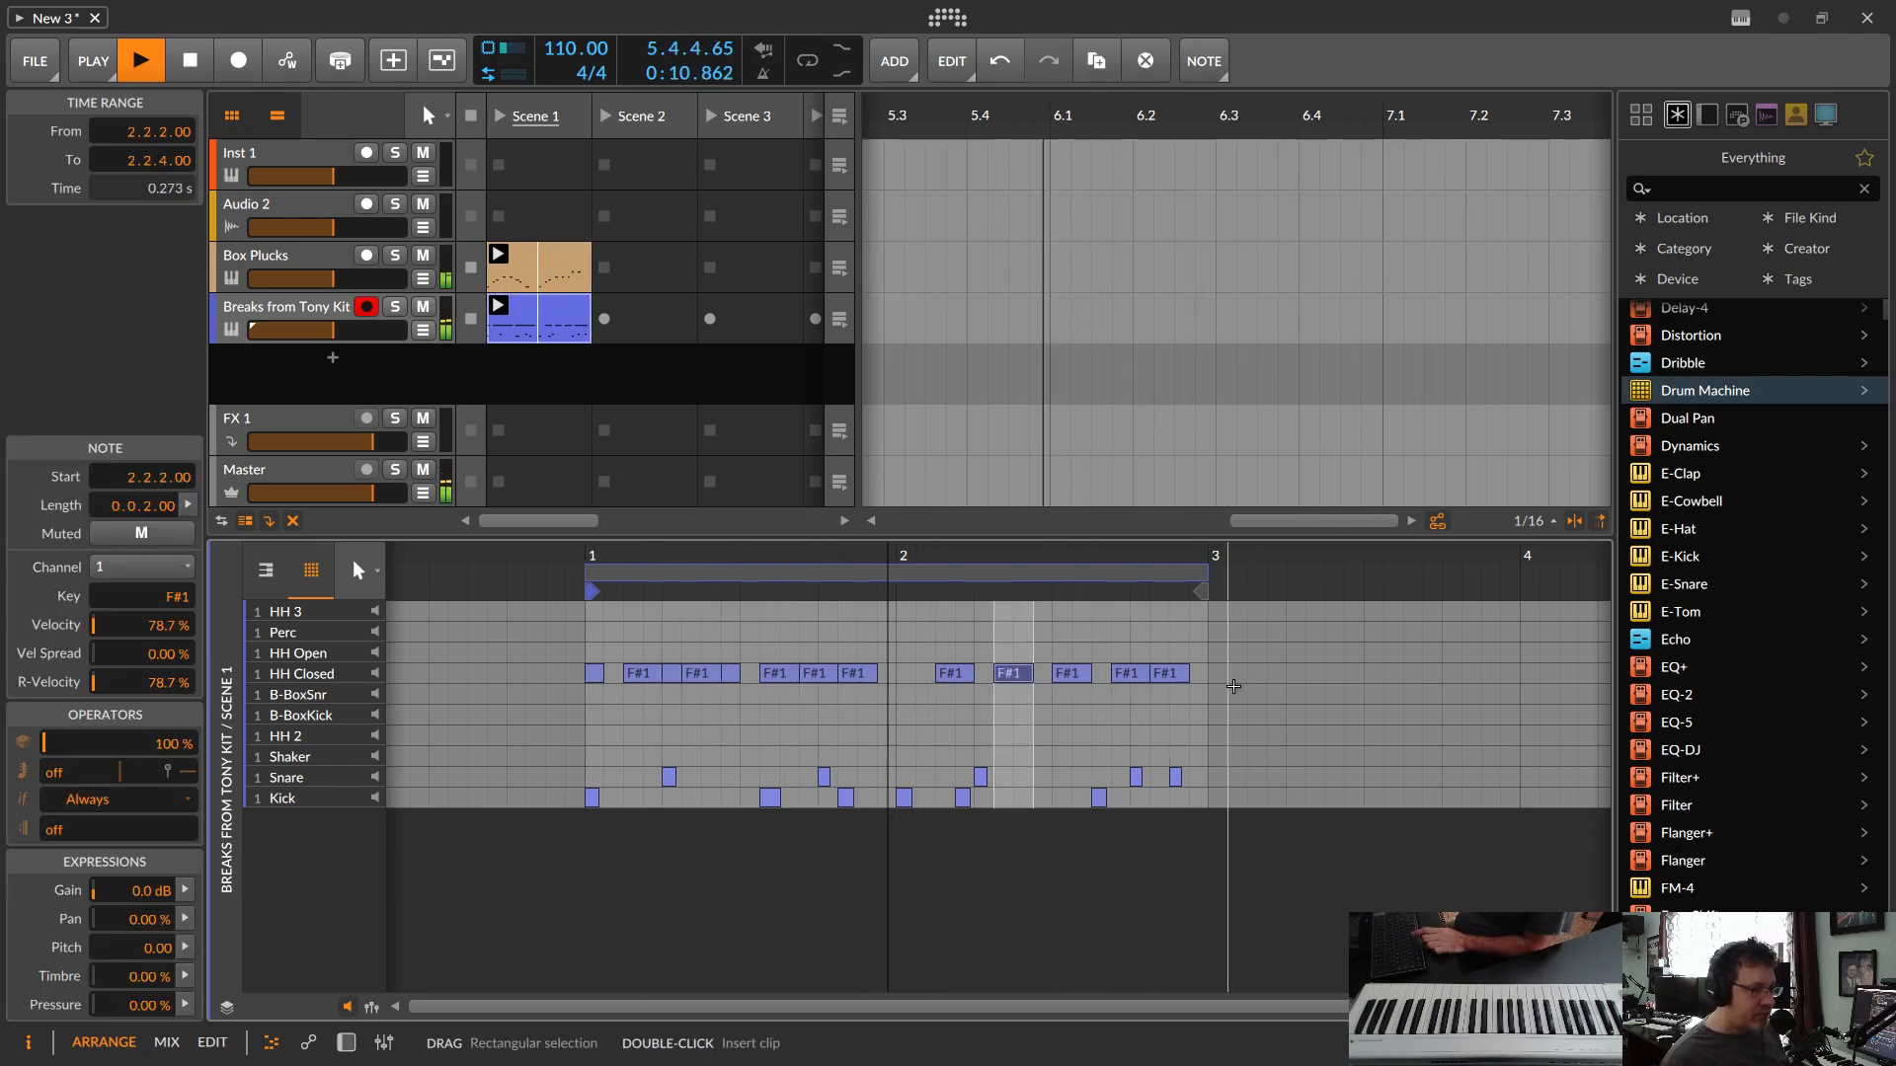
# Step: Stop playback and delete all the hand-drawn HH Closed notes from the drum clip
pyautogui.press('space')
pyautogui.moveTo(1233, 686); pyautogui.dragTo(545, 652)
pyautogui.press('Delete')
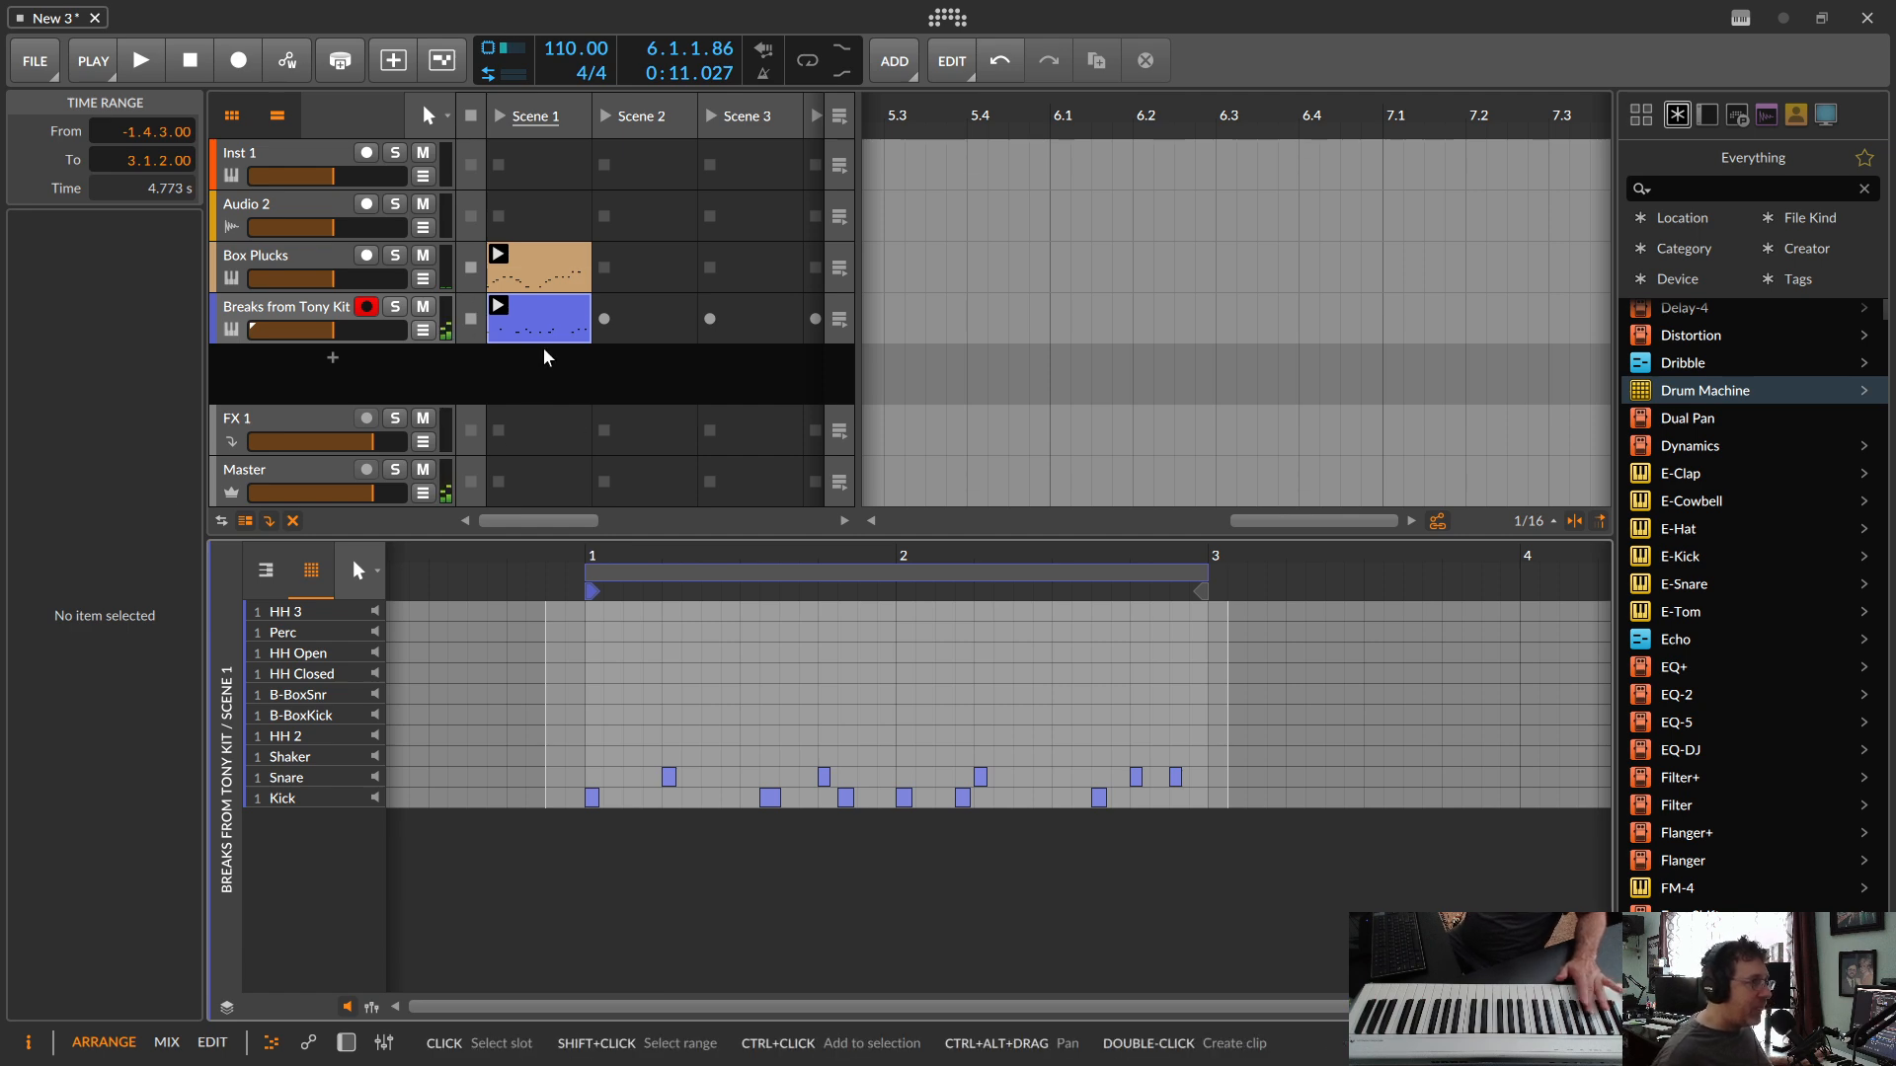
# Step: Try to record over the drum clip from the start of the project with transport recording enabled, and stop the take
pyautogui.click(517, 322)
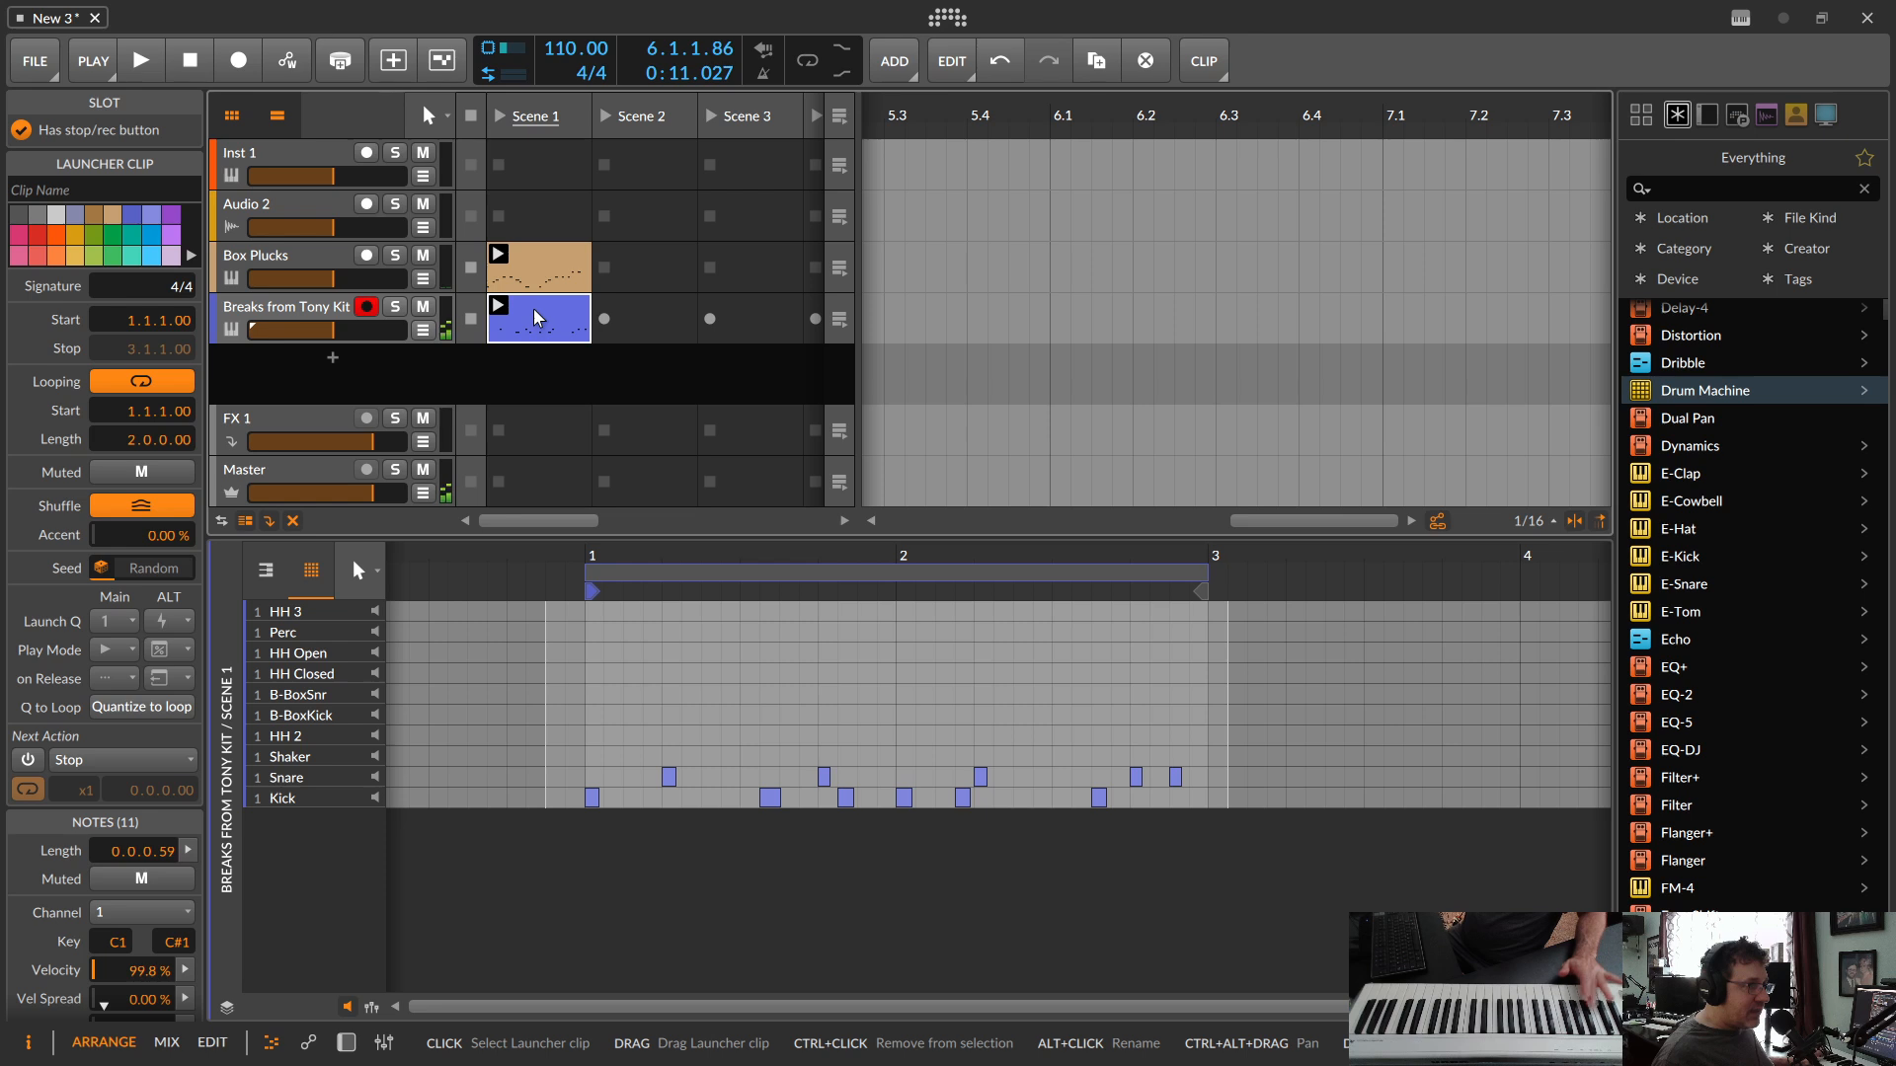
pyautogui.click(190, 60)
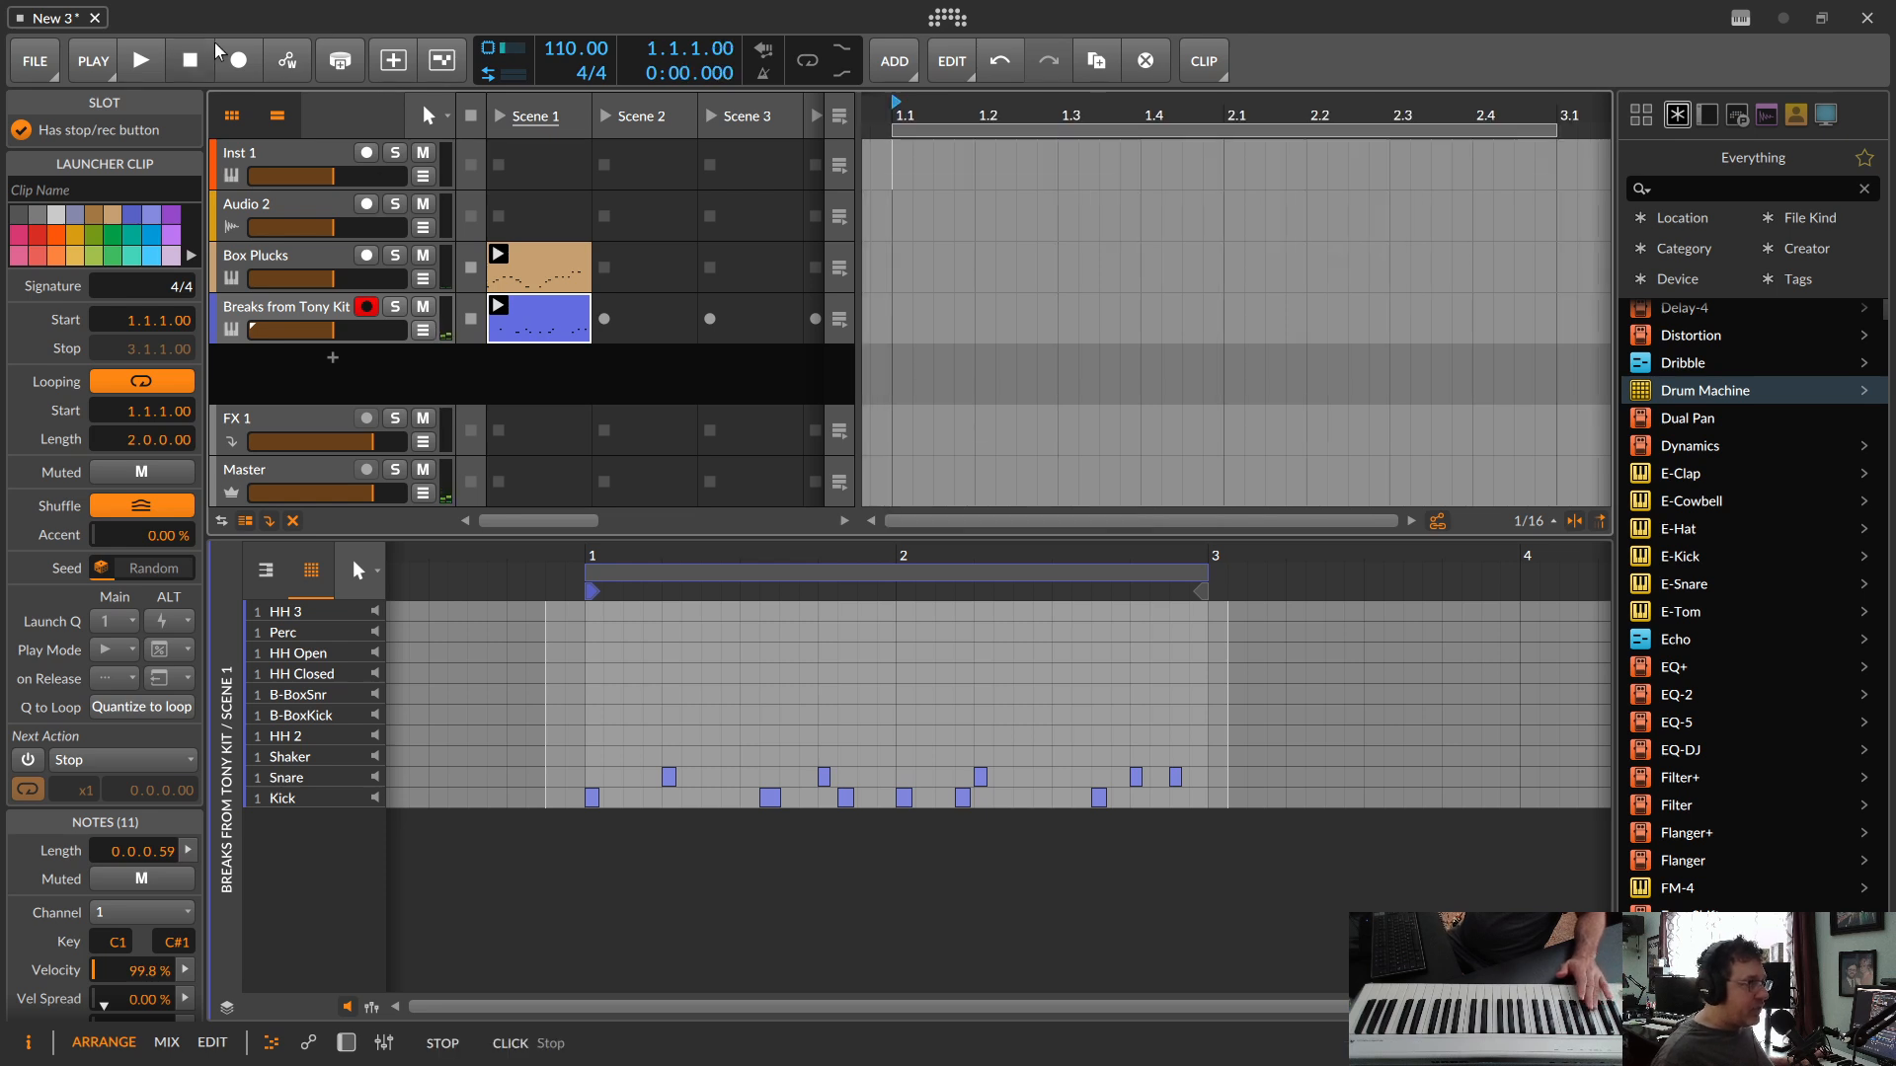
pyautogui.click(233, 60)
pyautogui.click(144, 62)
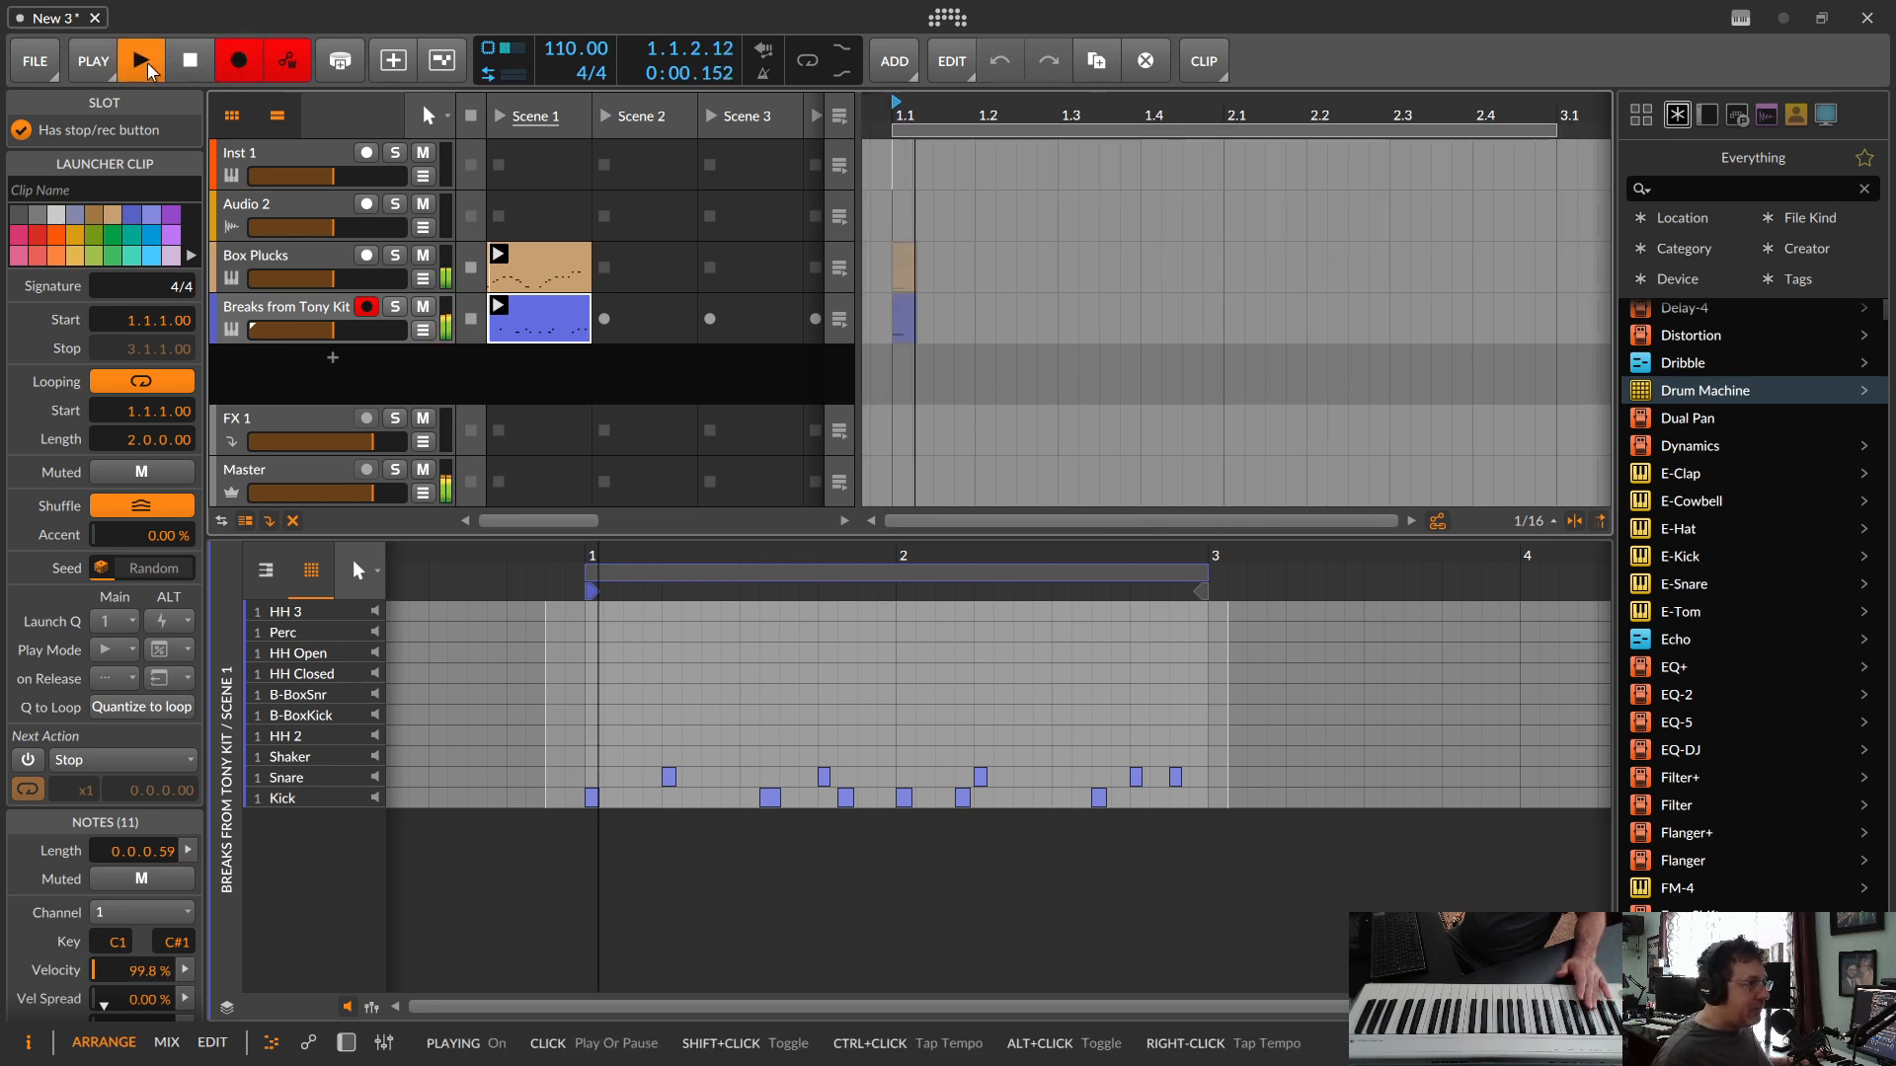
pyautogui.click(191, 63)
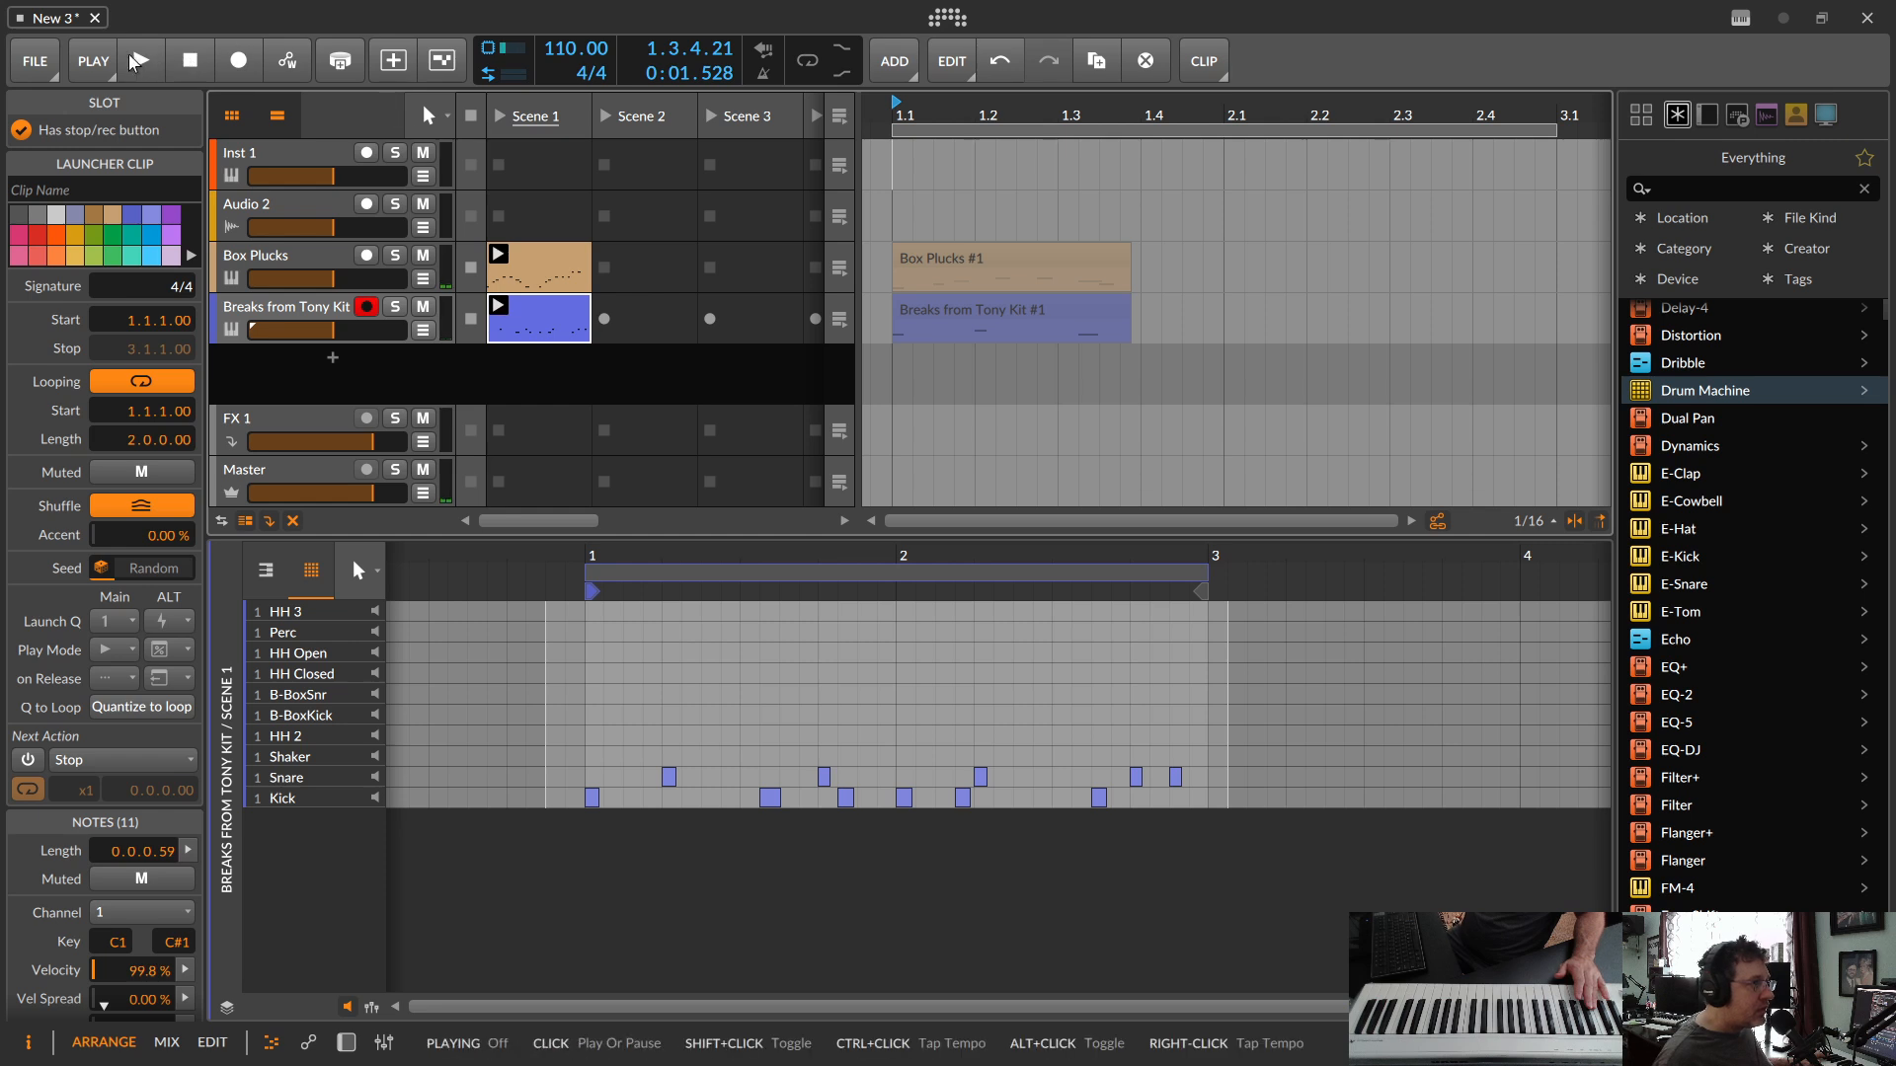
pyautogui.rightClick(495, 304)
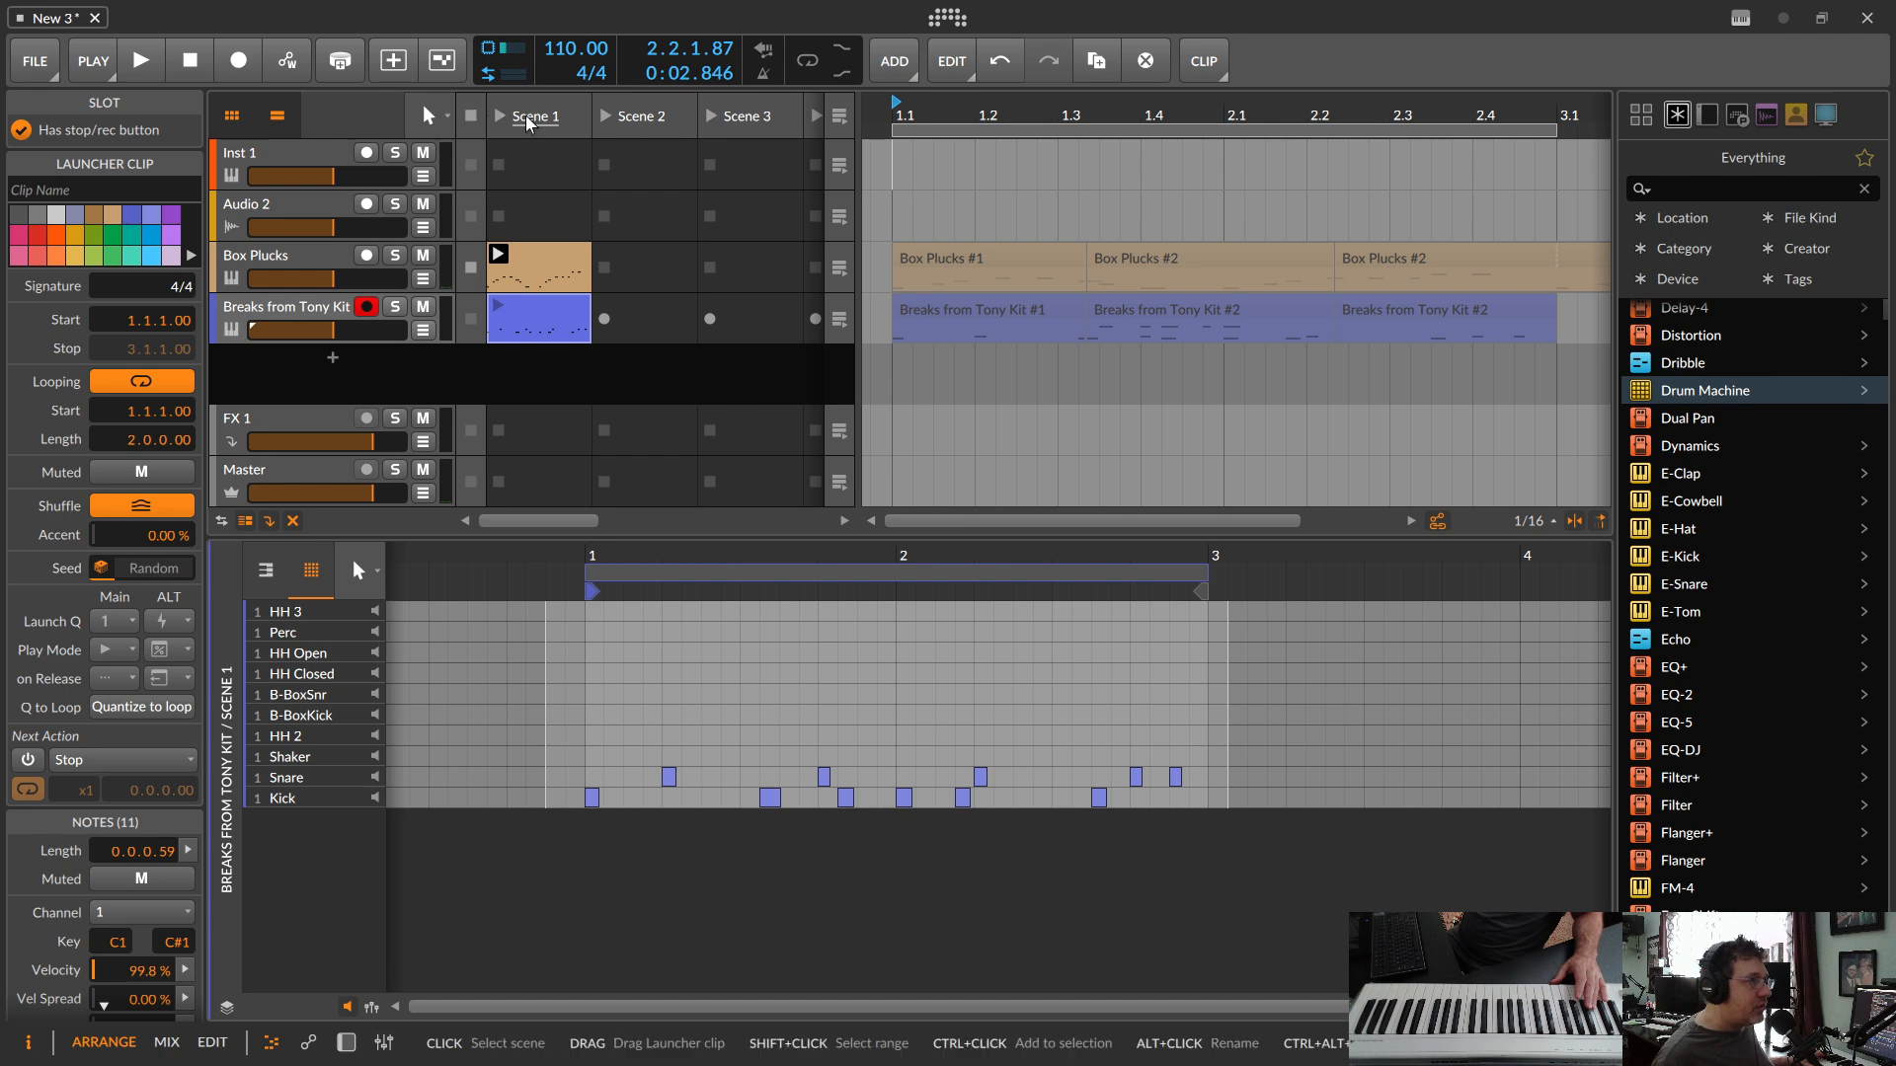
# Step: Enable overdub for playing launcher clips, play the project from the start with the drum track selected, and stop
pyautogui.click(392, 62)
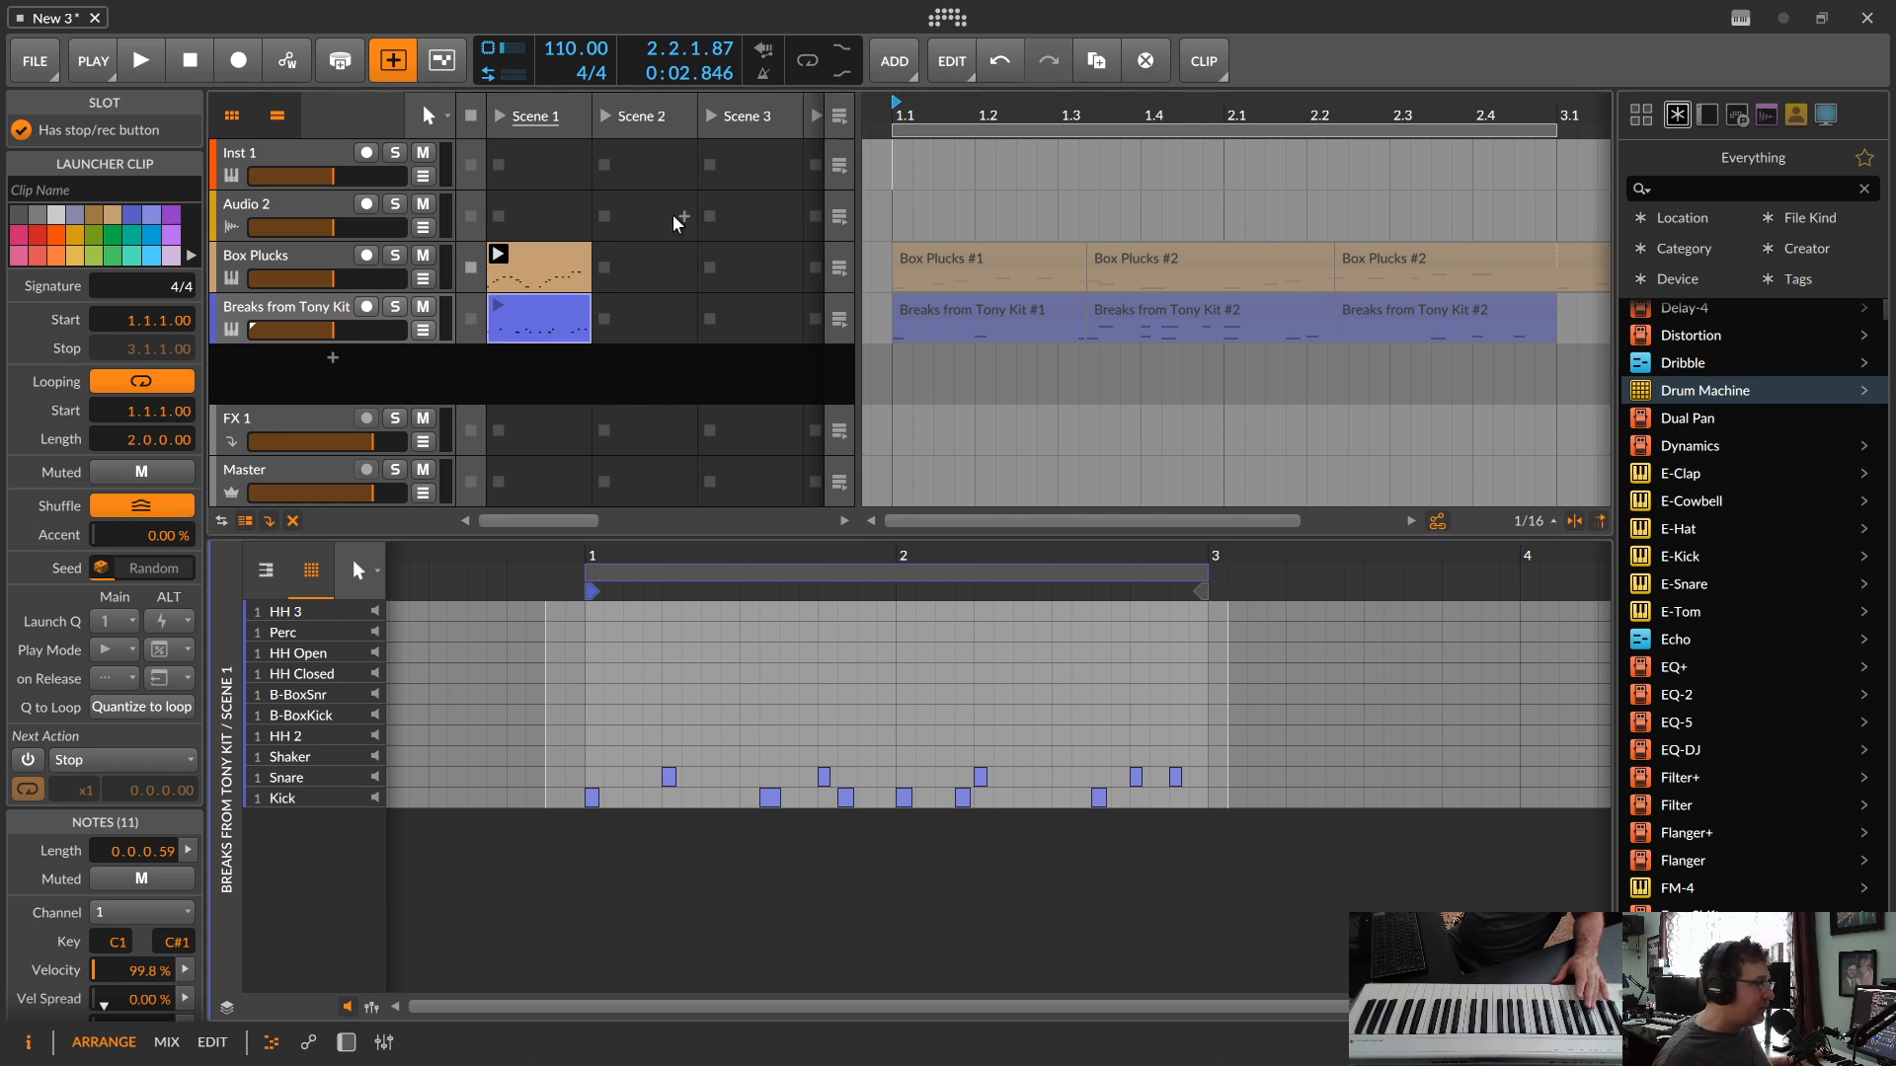
pyautogui.click(141, 60)
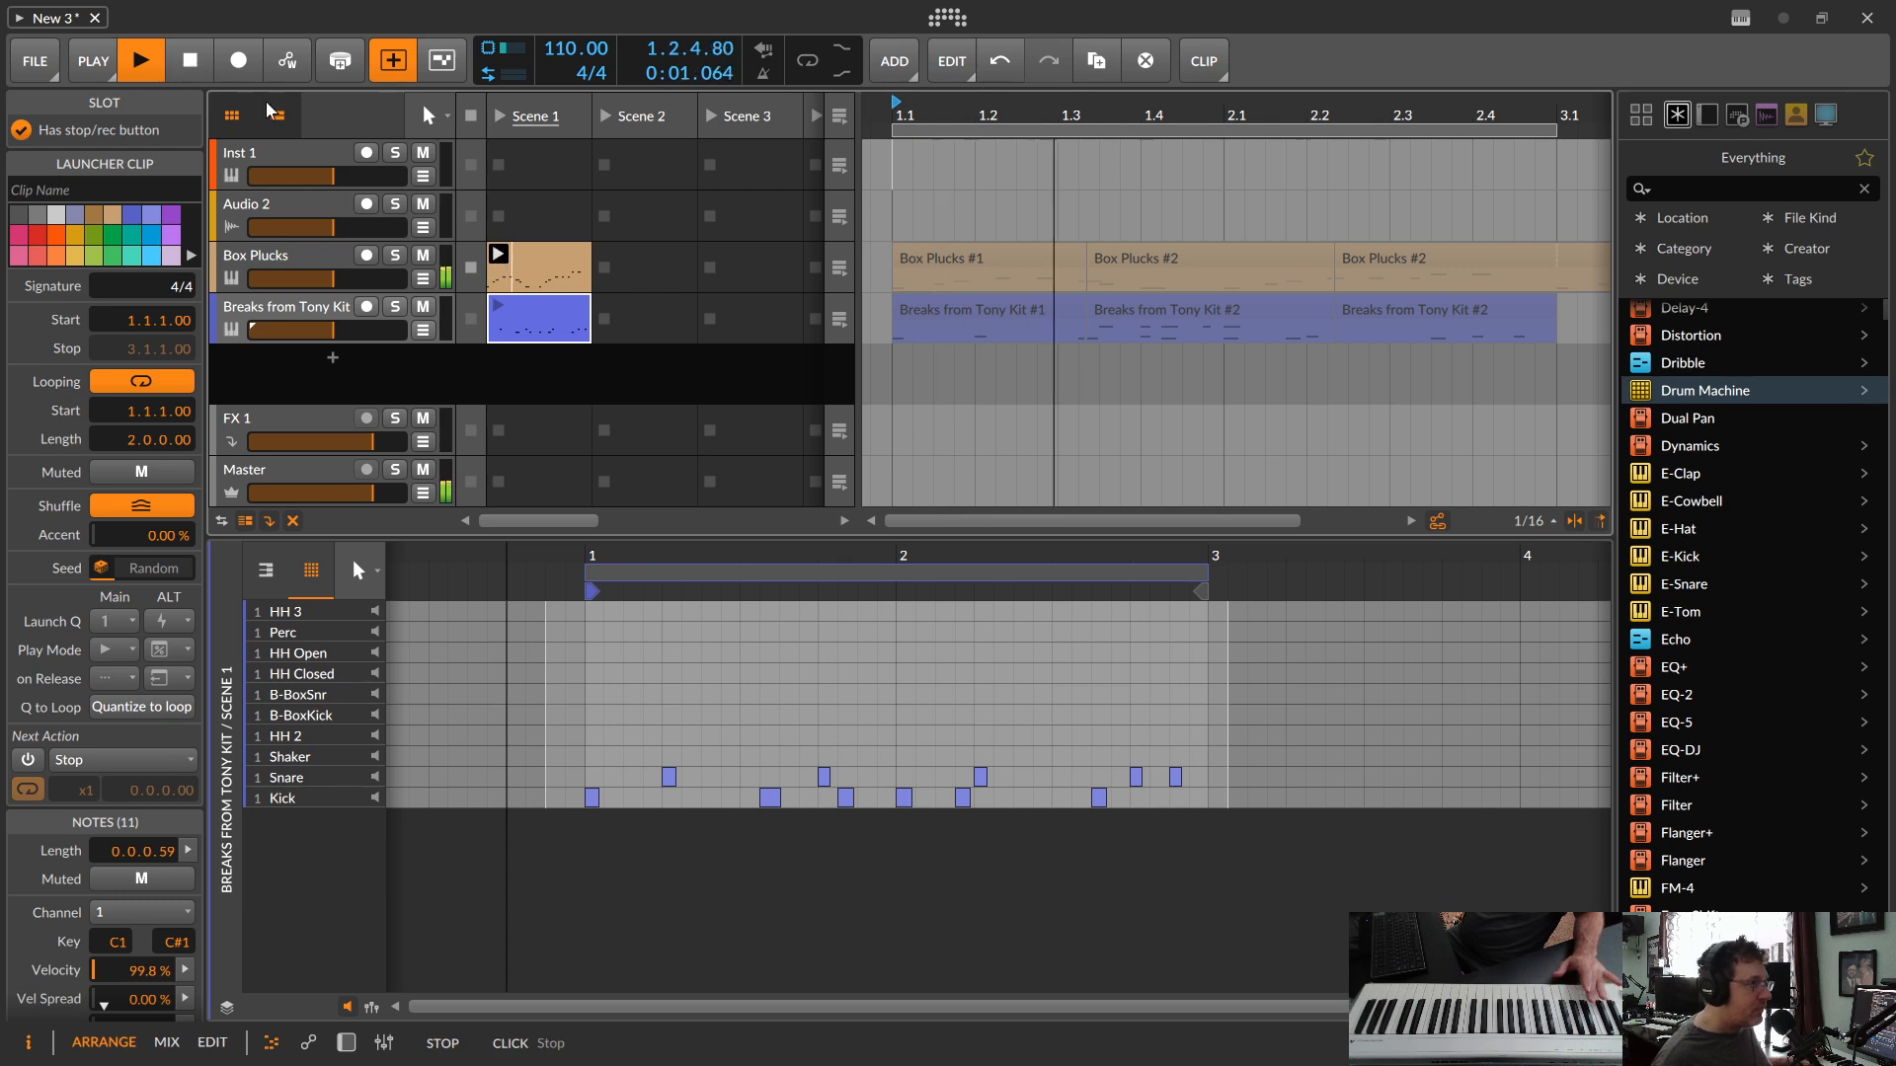
pyautogui.click(297, 308)
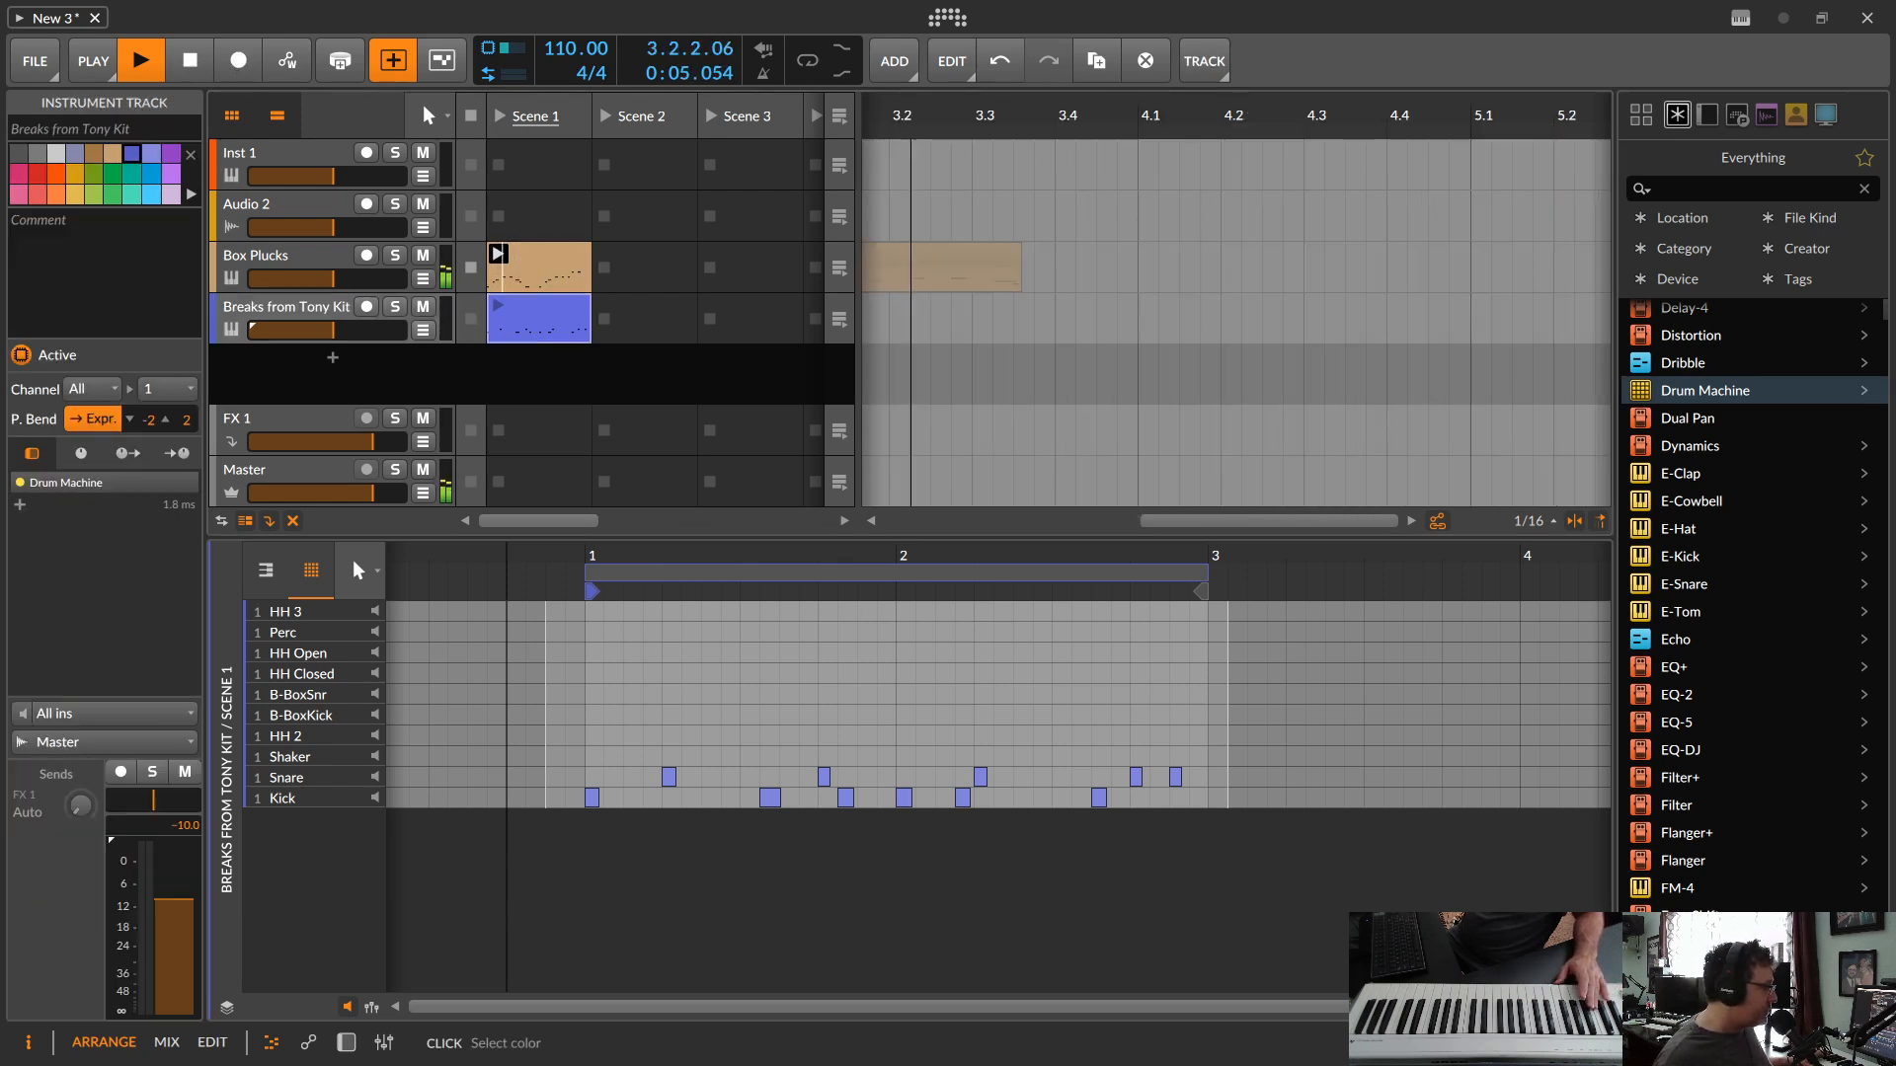
pyautogui.press('space')
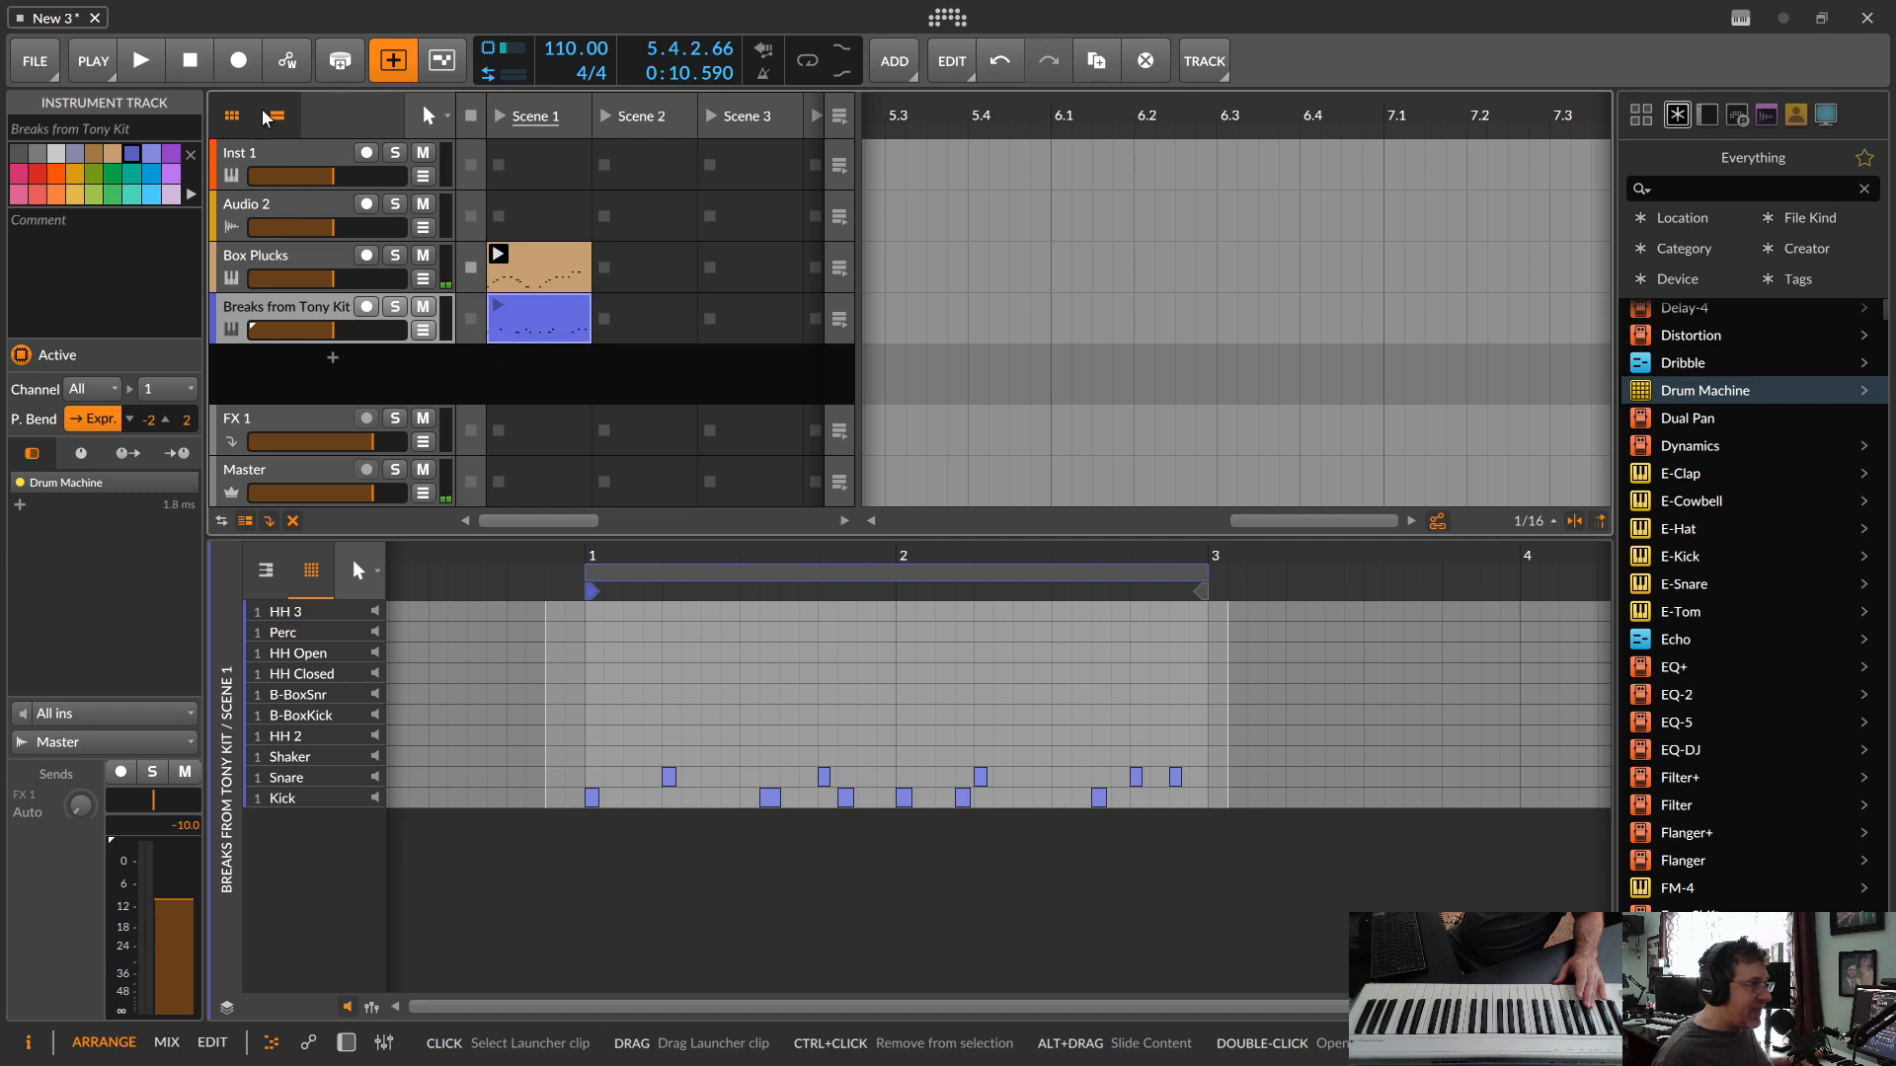
# Step: Arm the drum track, launch its Scene 1 clip, overdub steady closed hi-hats across both bars, and disarm the track
pyautogui.click(140, 61)
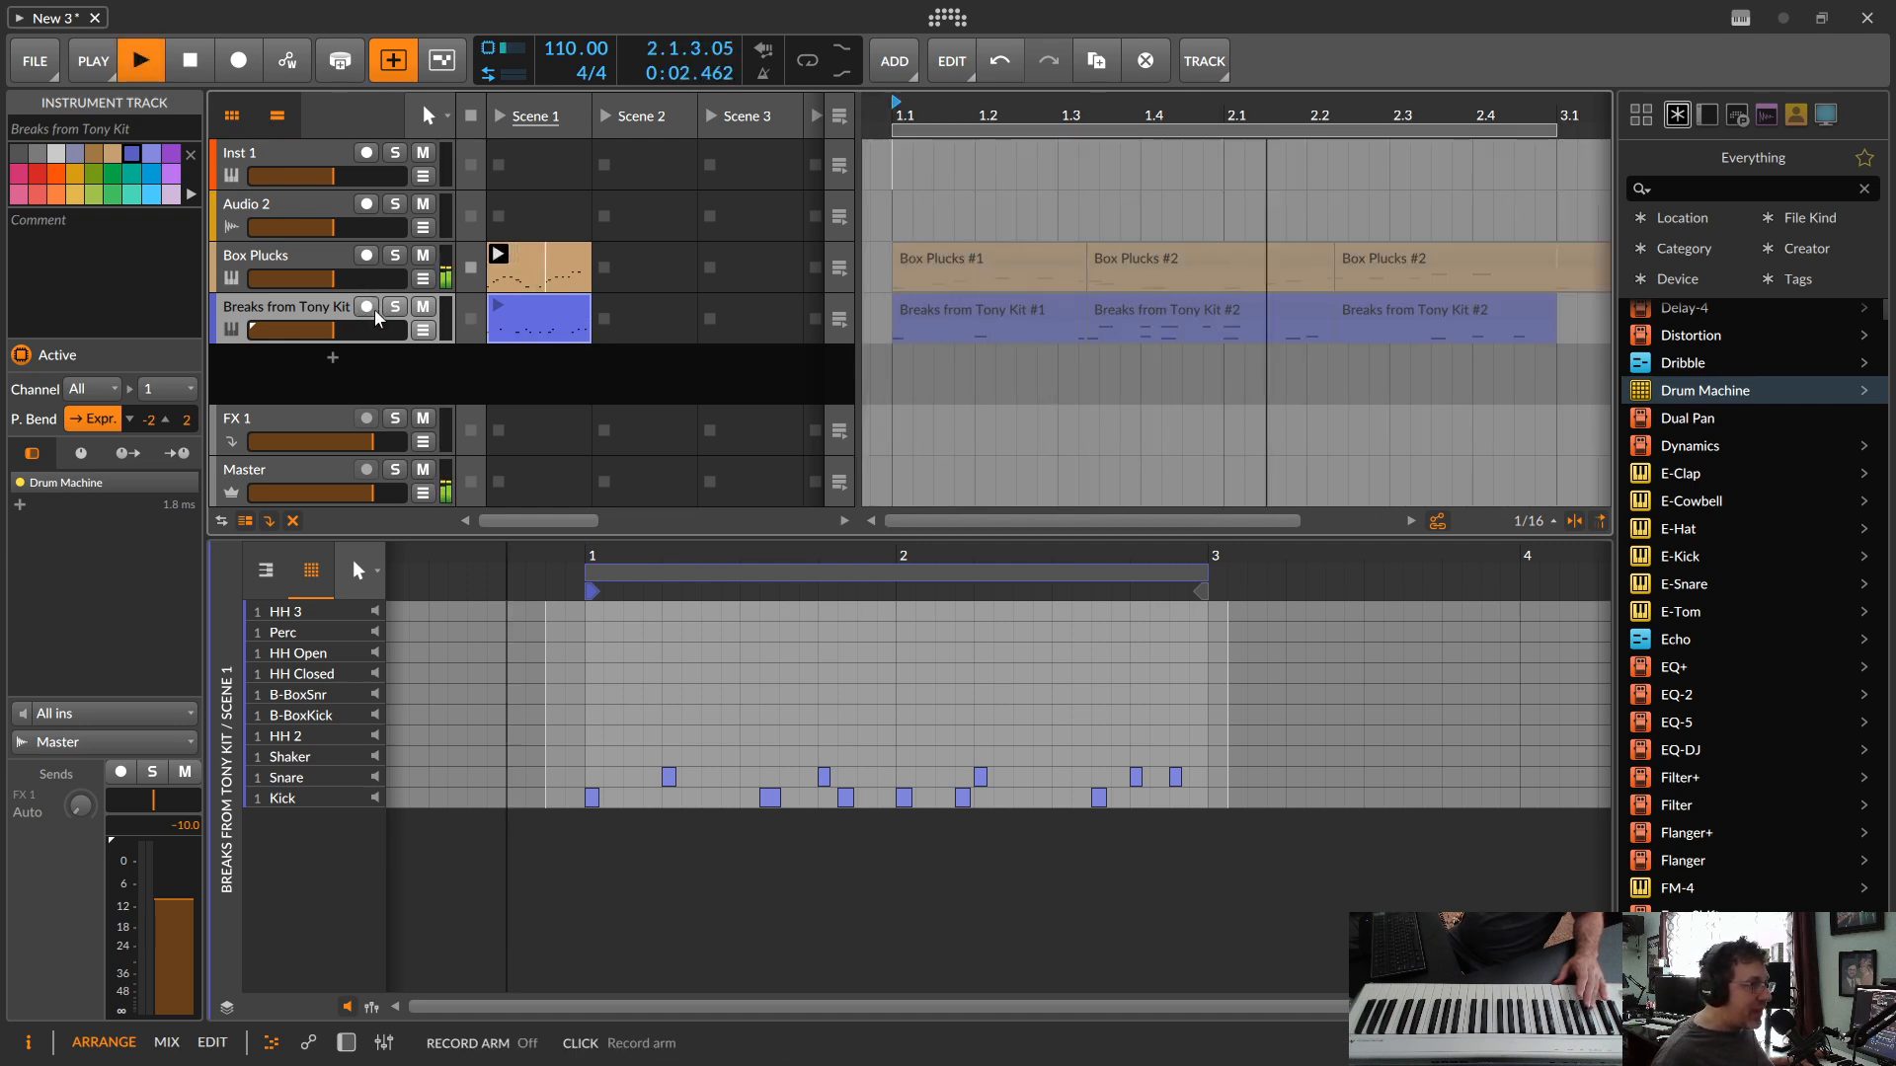
pyautogui.click(366, 307)
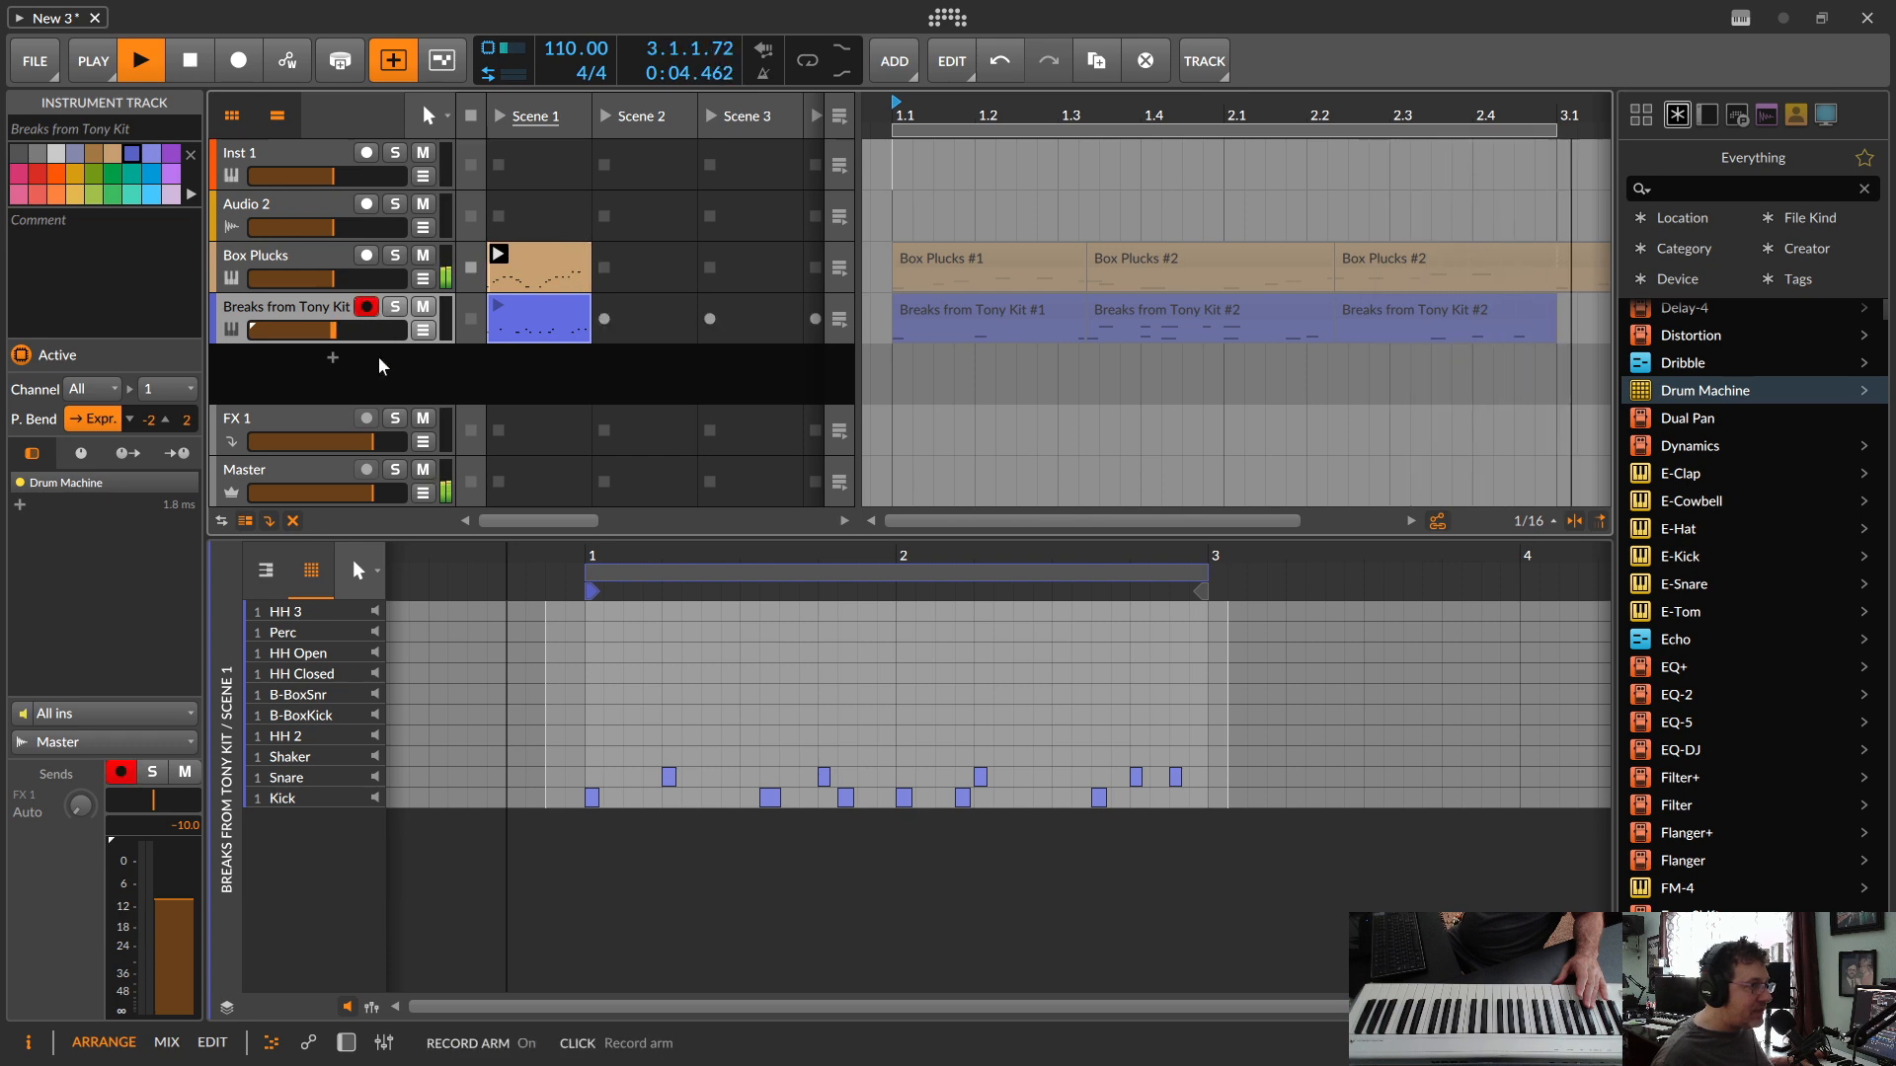
pyautogui.click(496, 308)
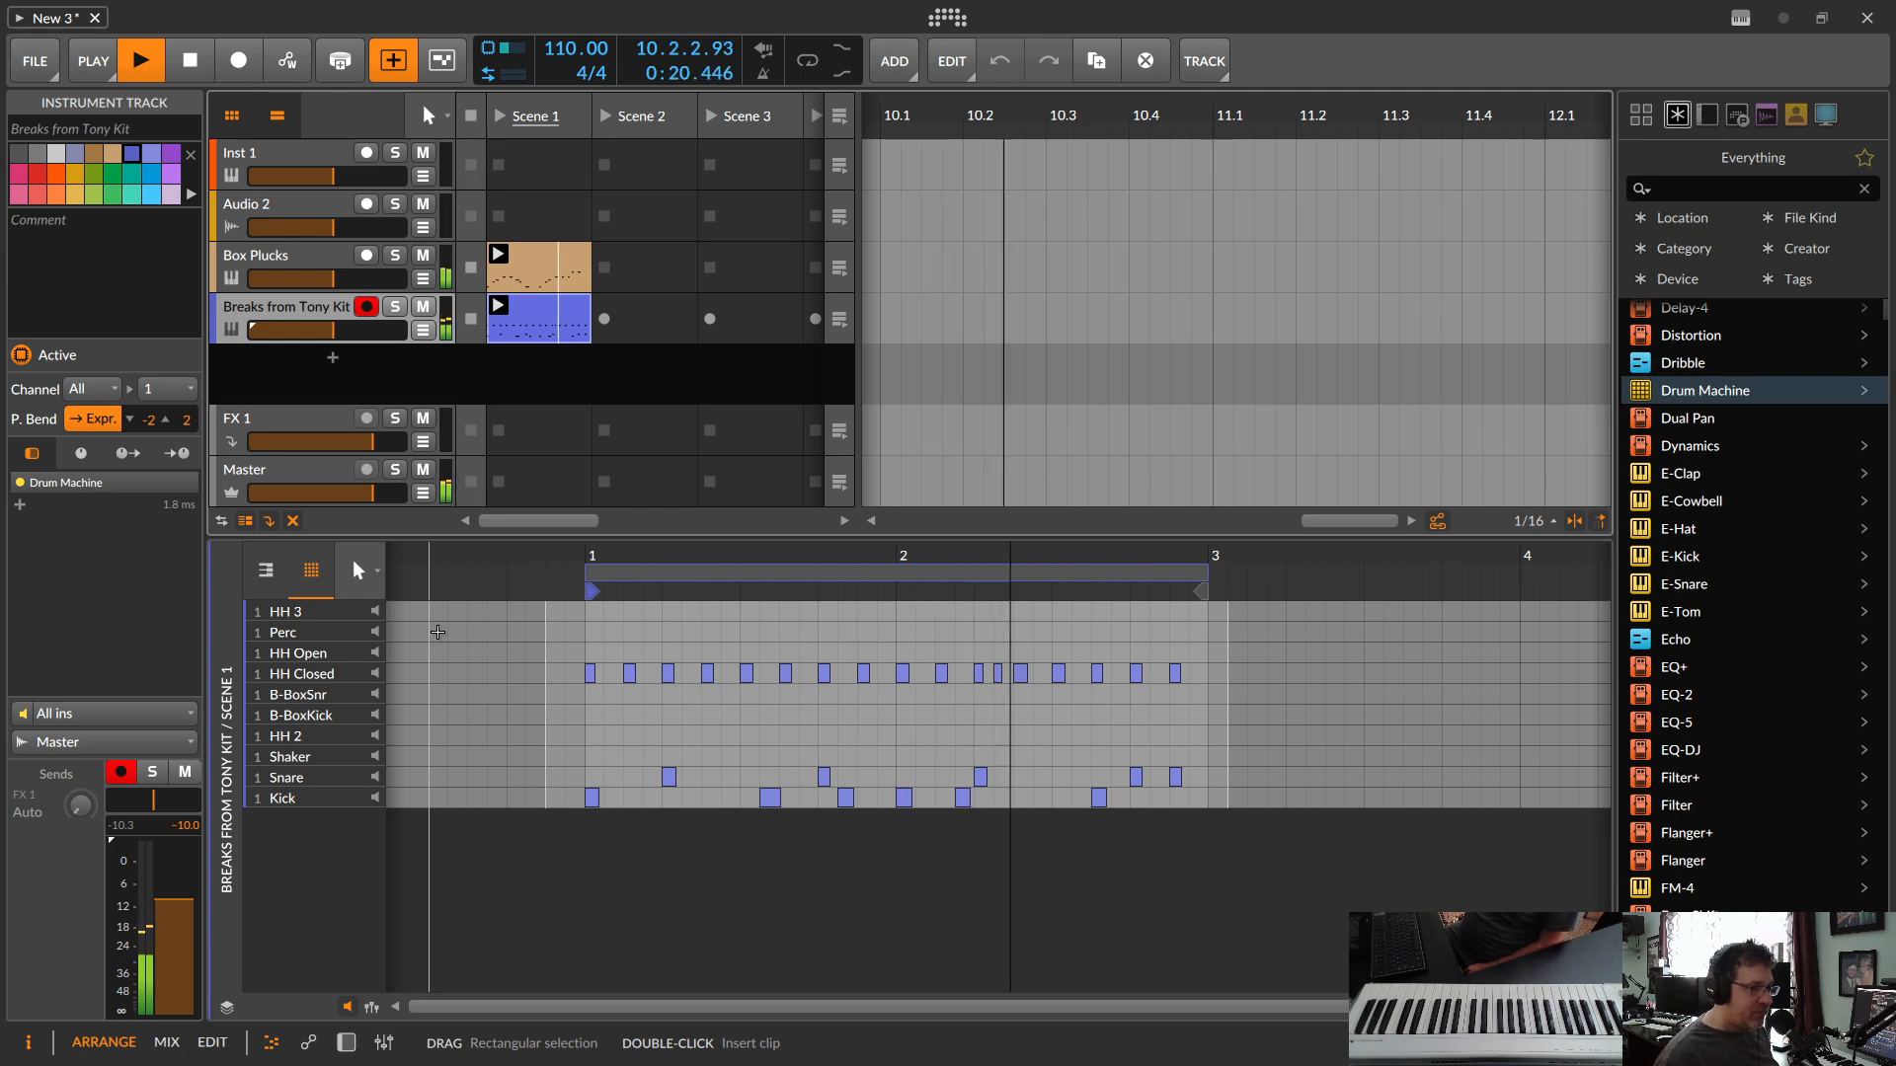
pyautogui.press('space')
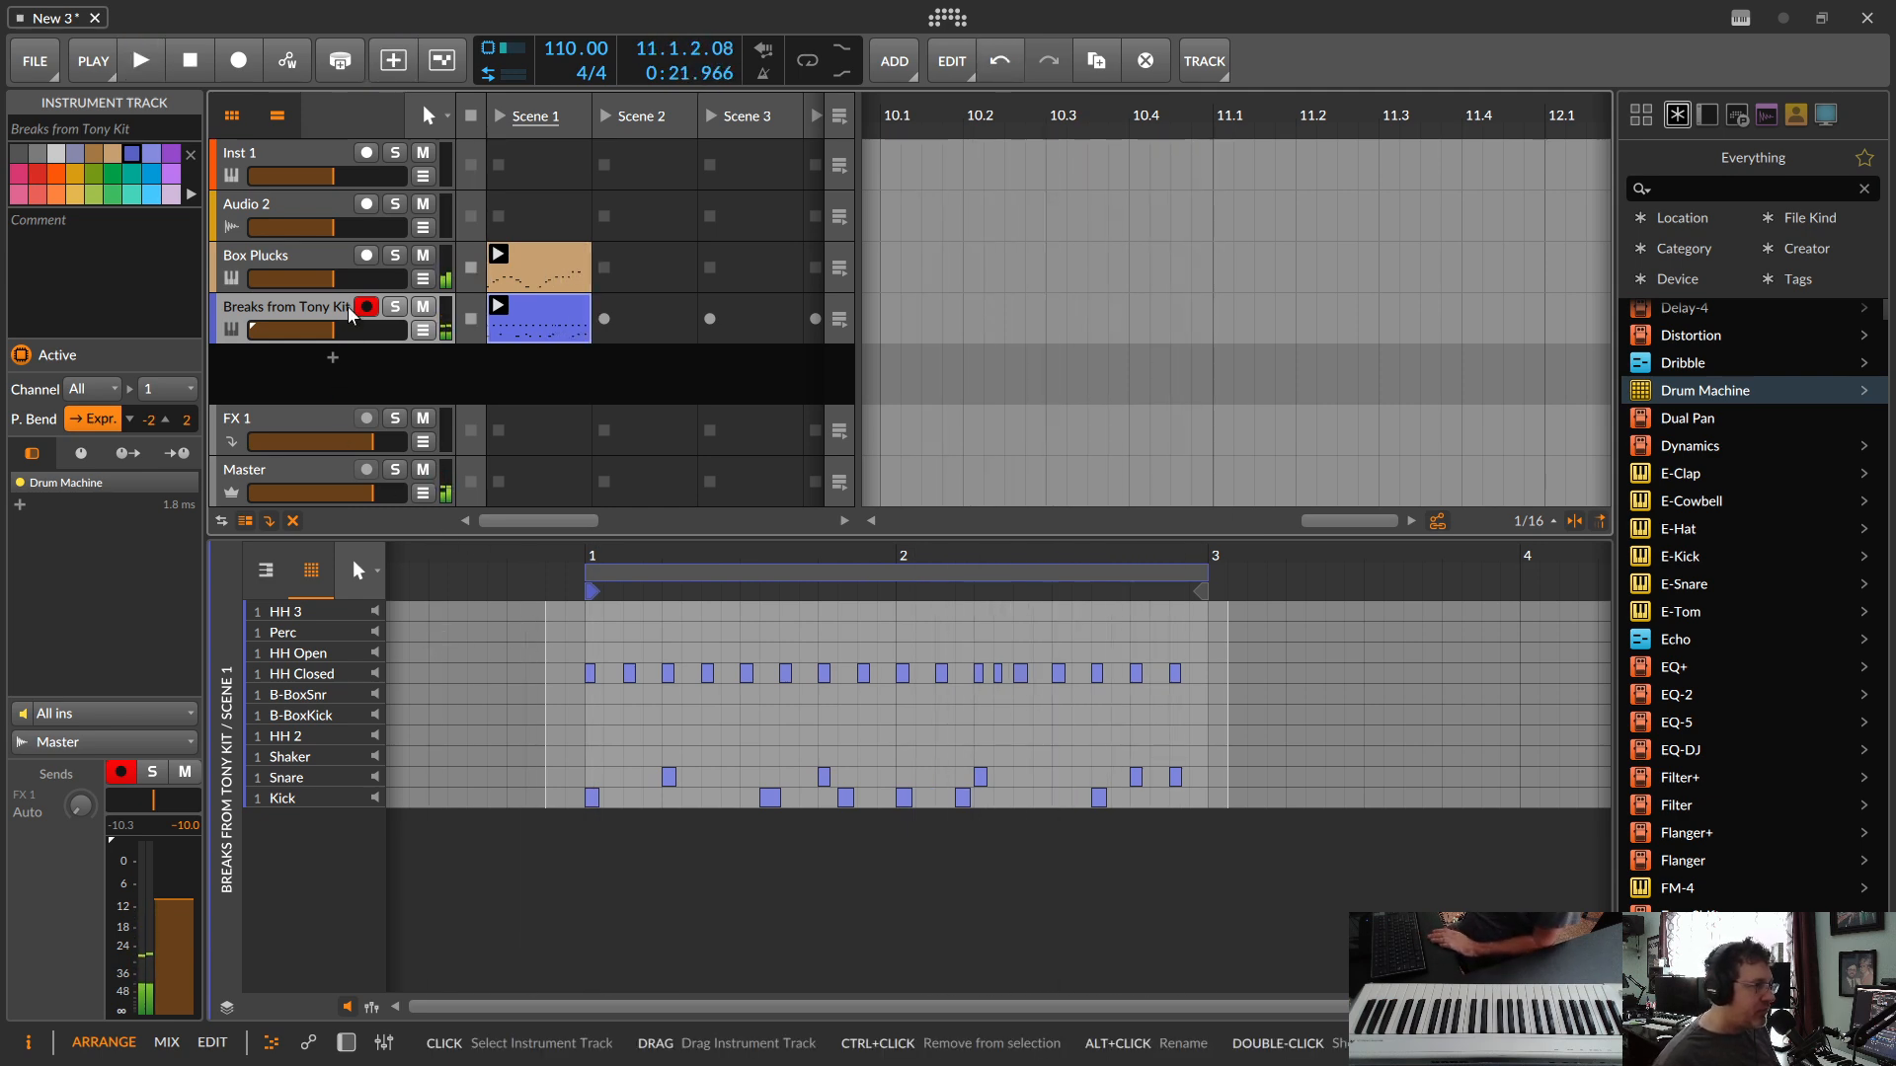
pyautogui.click(367, 306)
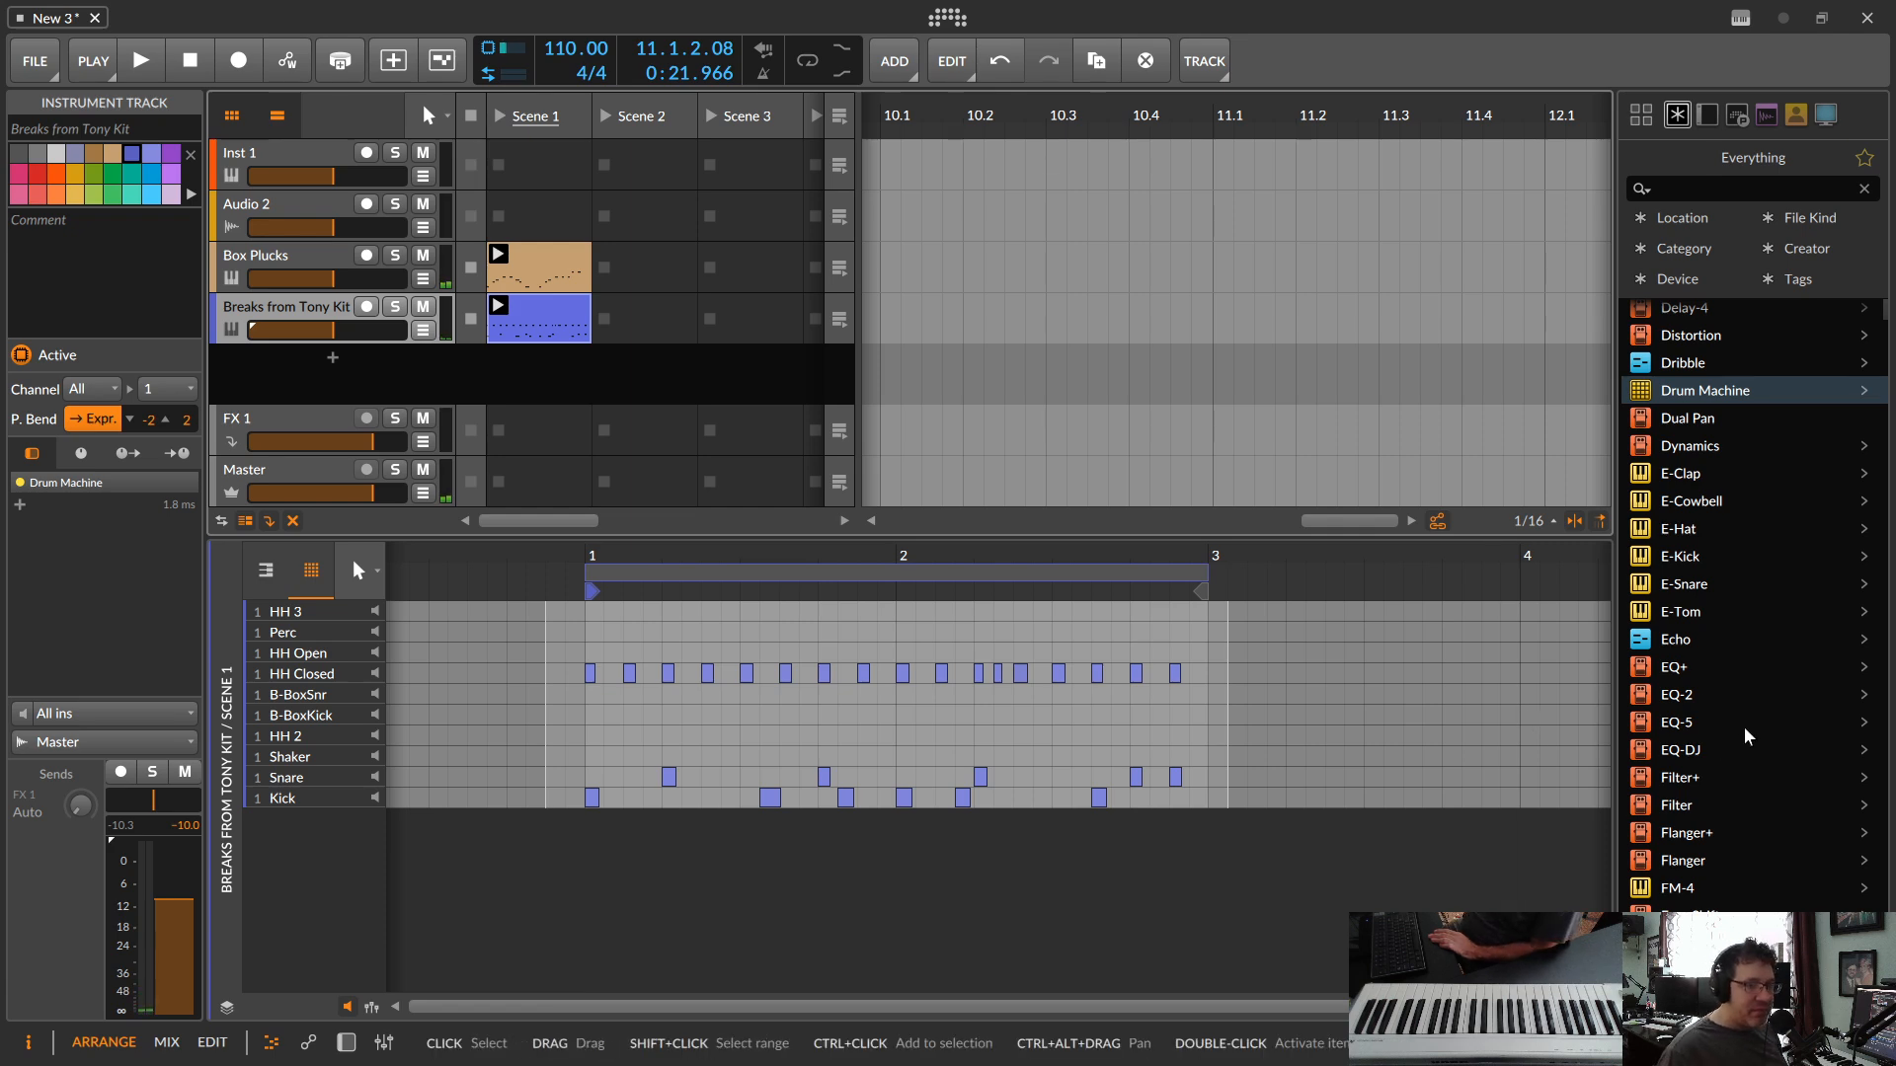
# Step: Look through the browser's devices and filter the browser to the Synth Bass category
pyautogui.scroll(-5, 1745, 728)
pyautogui.scroll(2, 1746, 728)
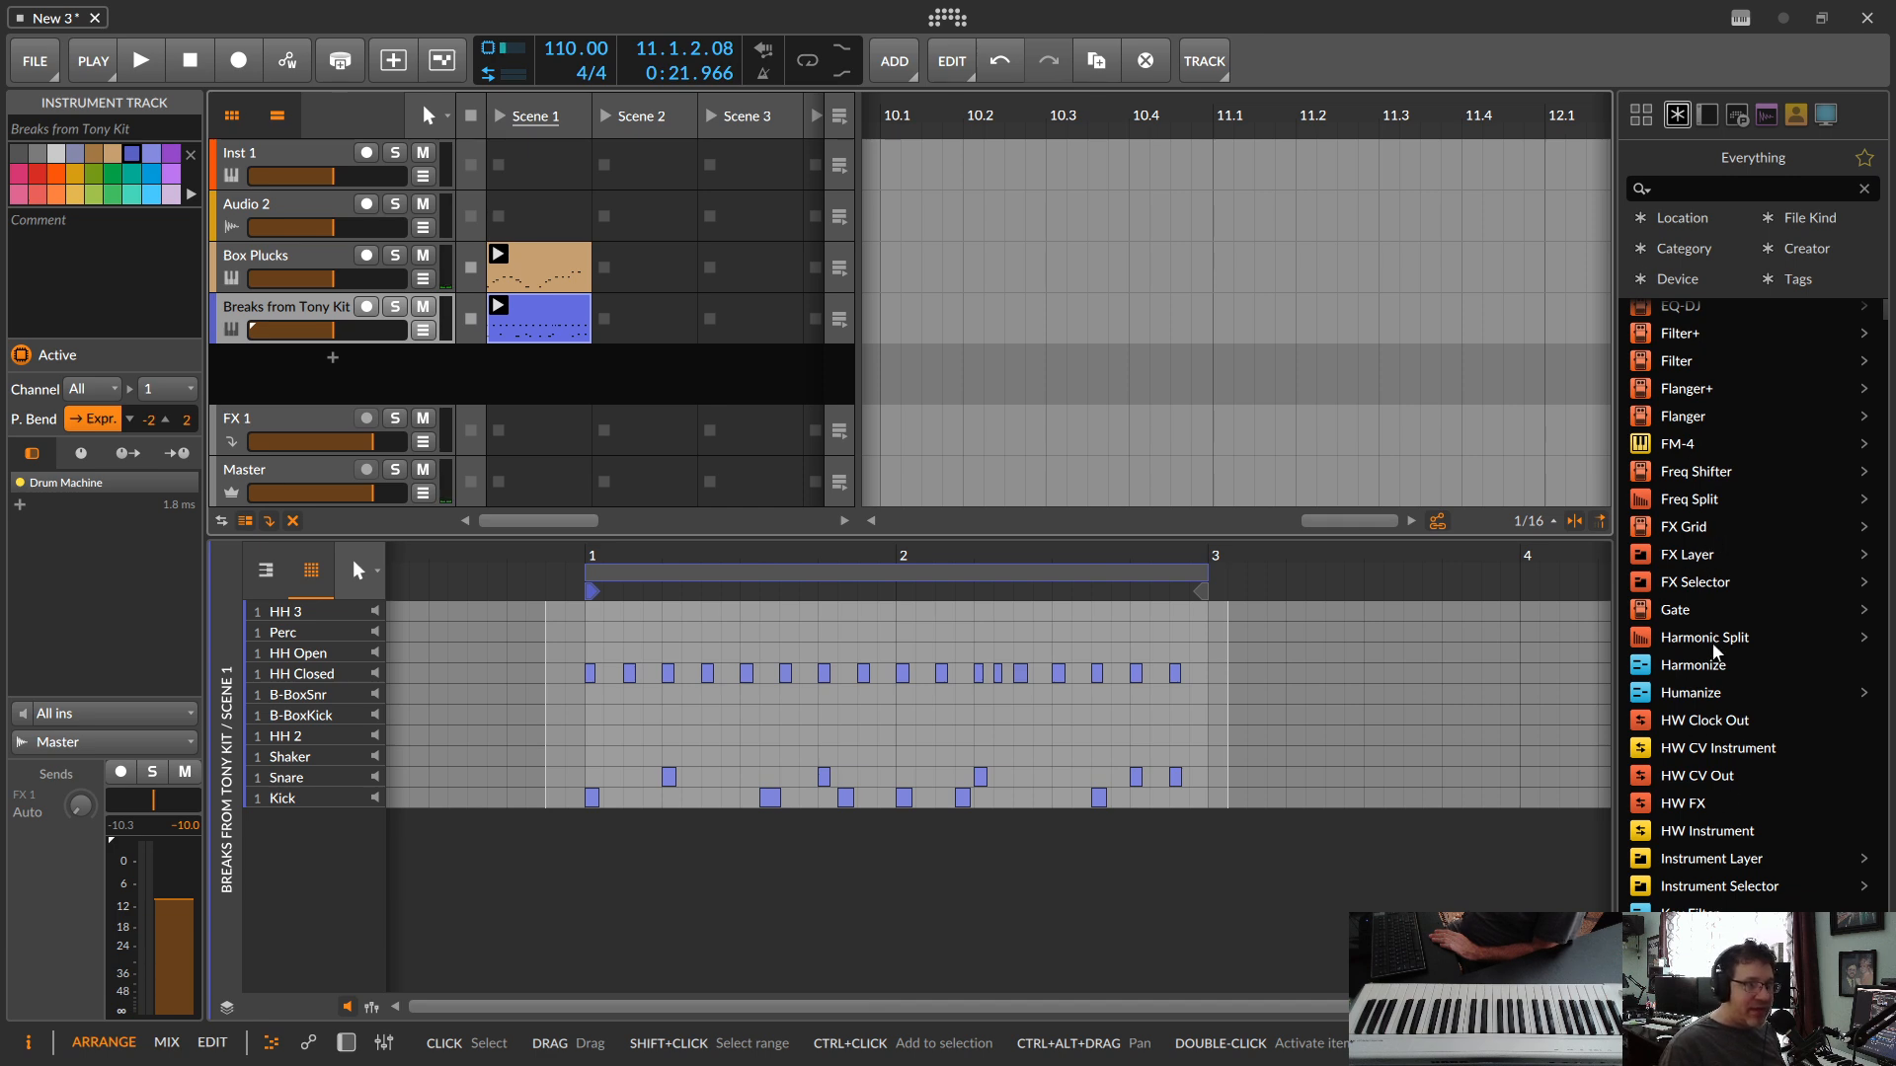
pyautogui.scroll(-10, 1682, 833)
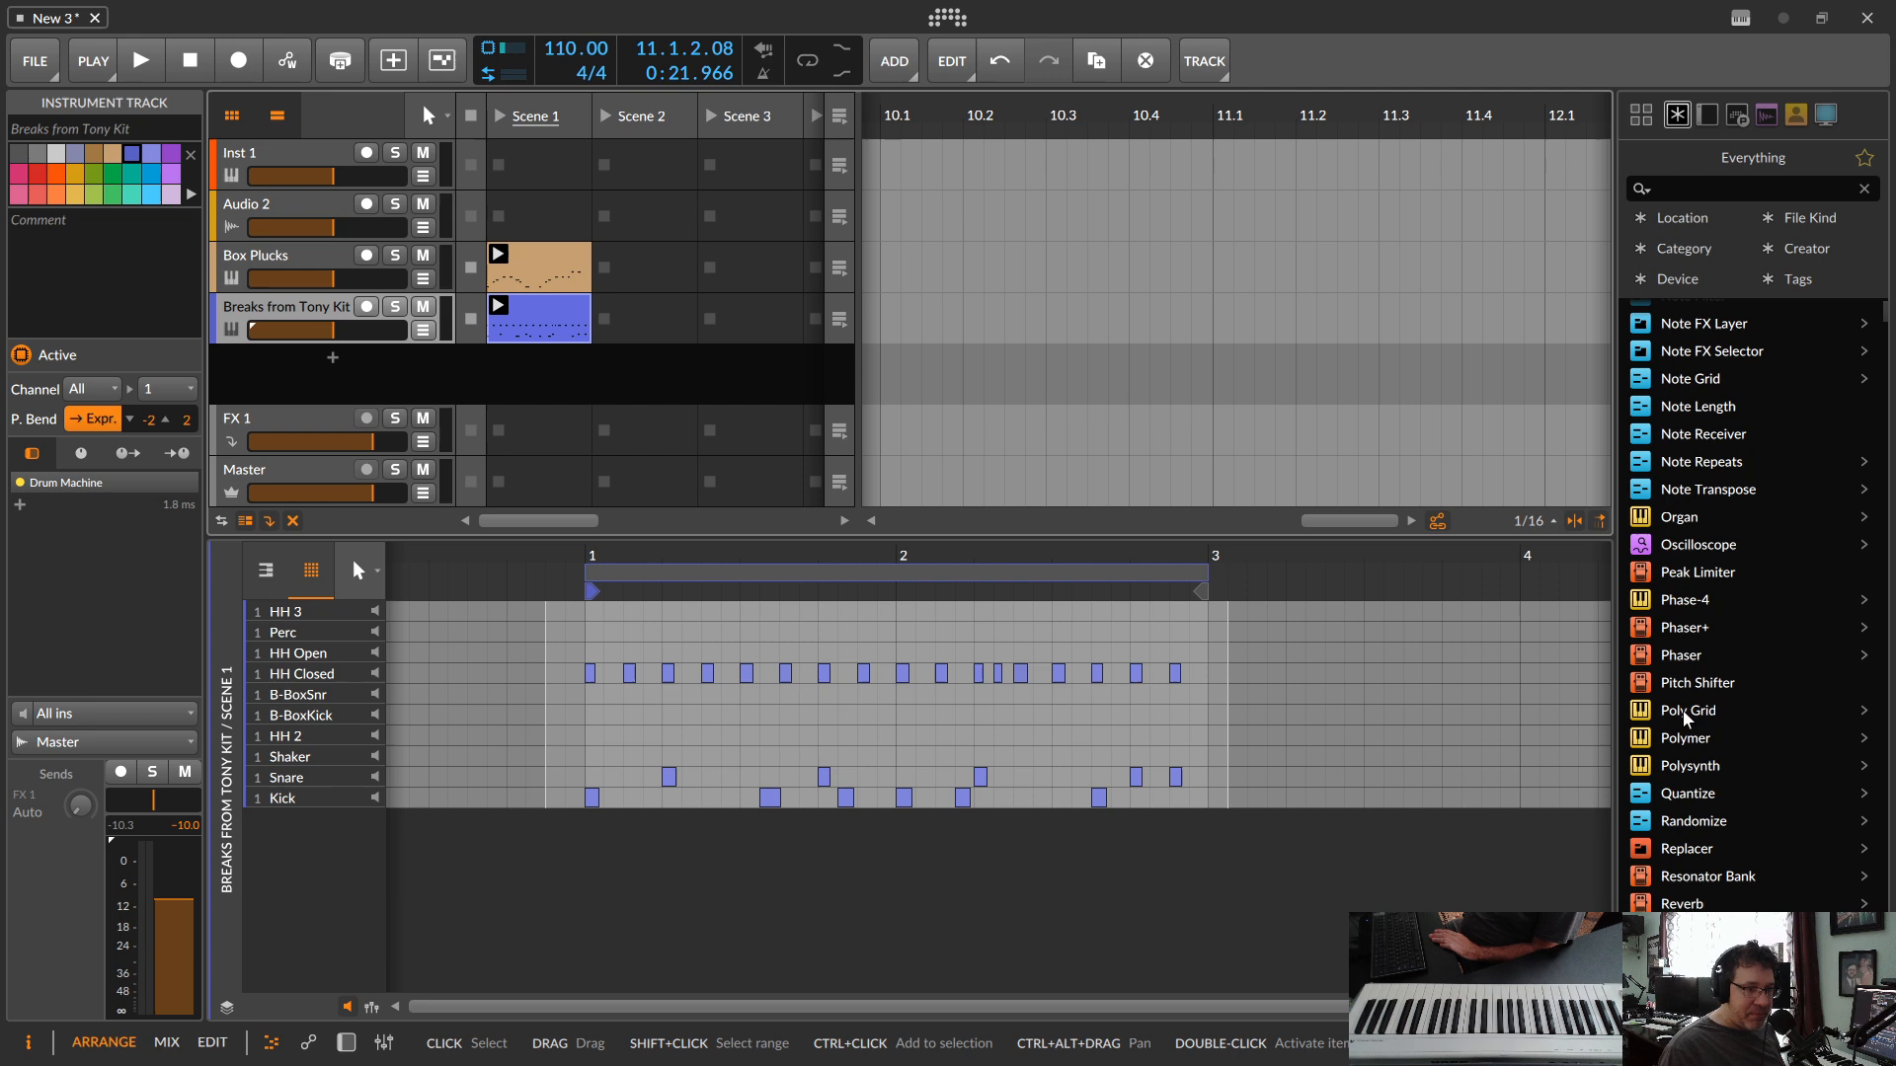
pyautogui.scroll(5, 1637, 775)
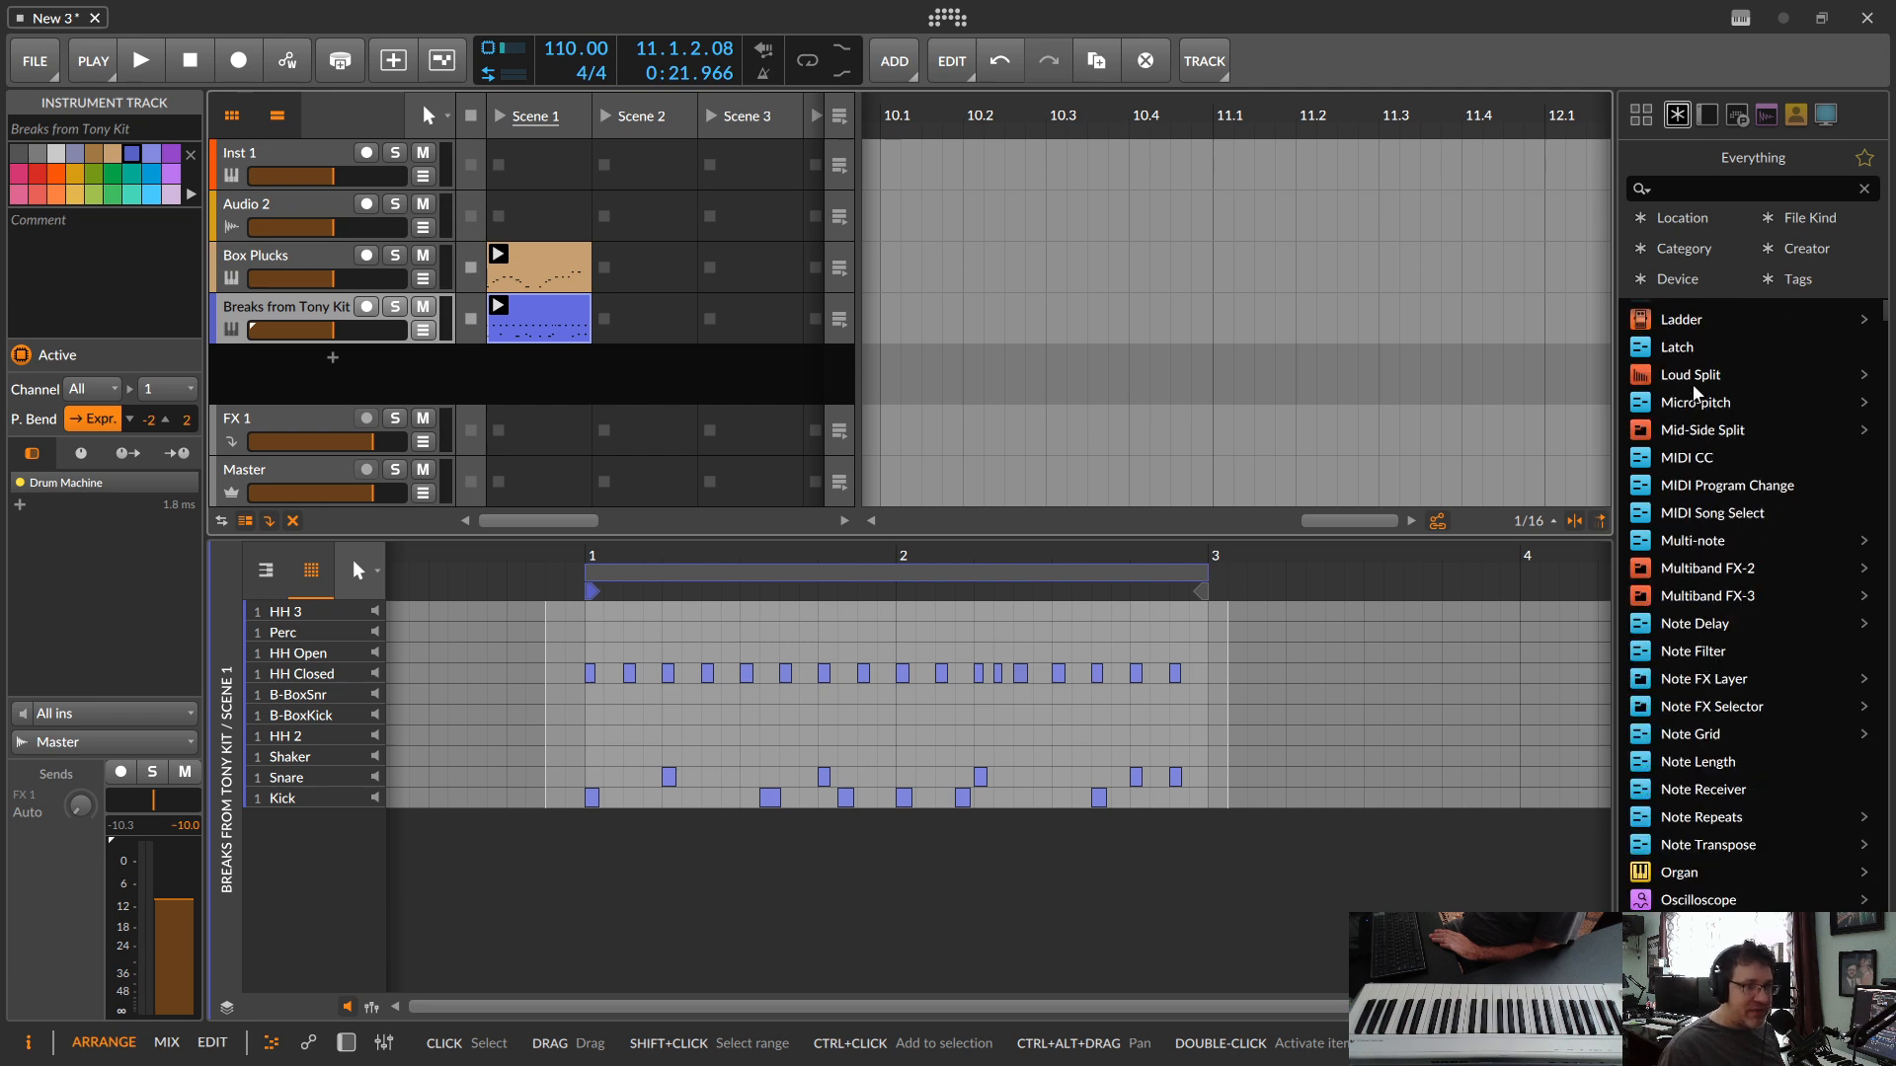
pyautogui.click(1676, 251)
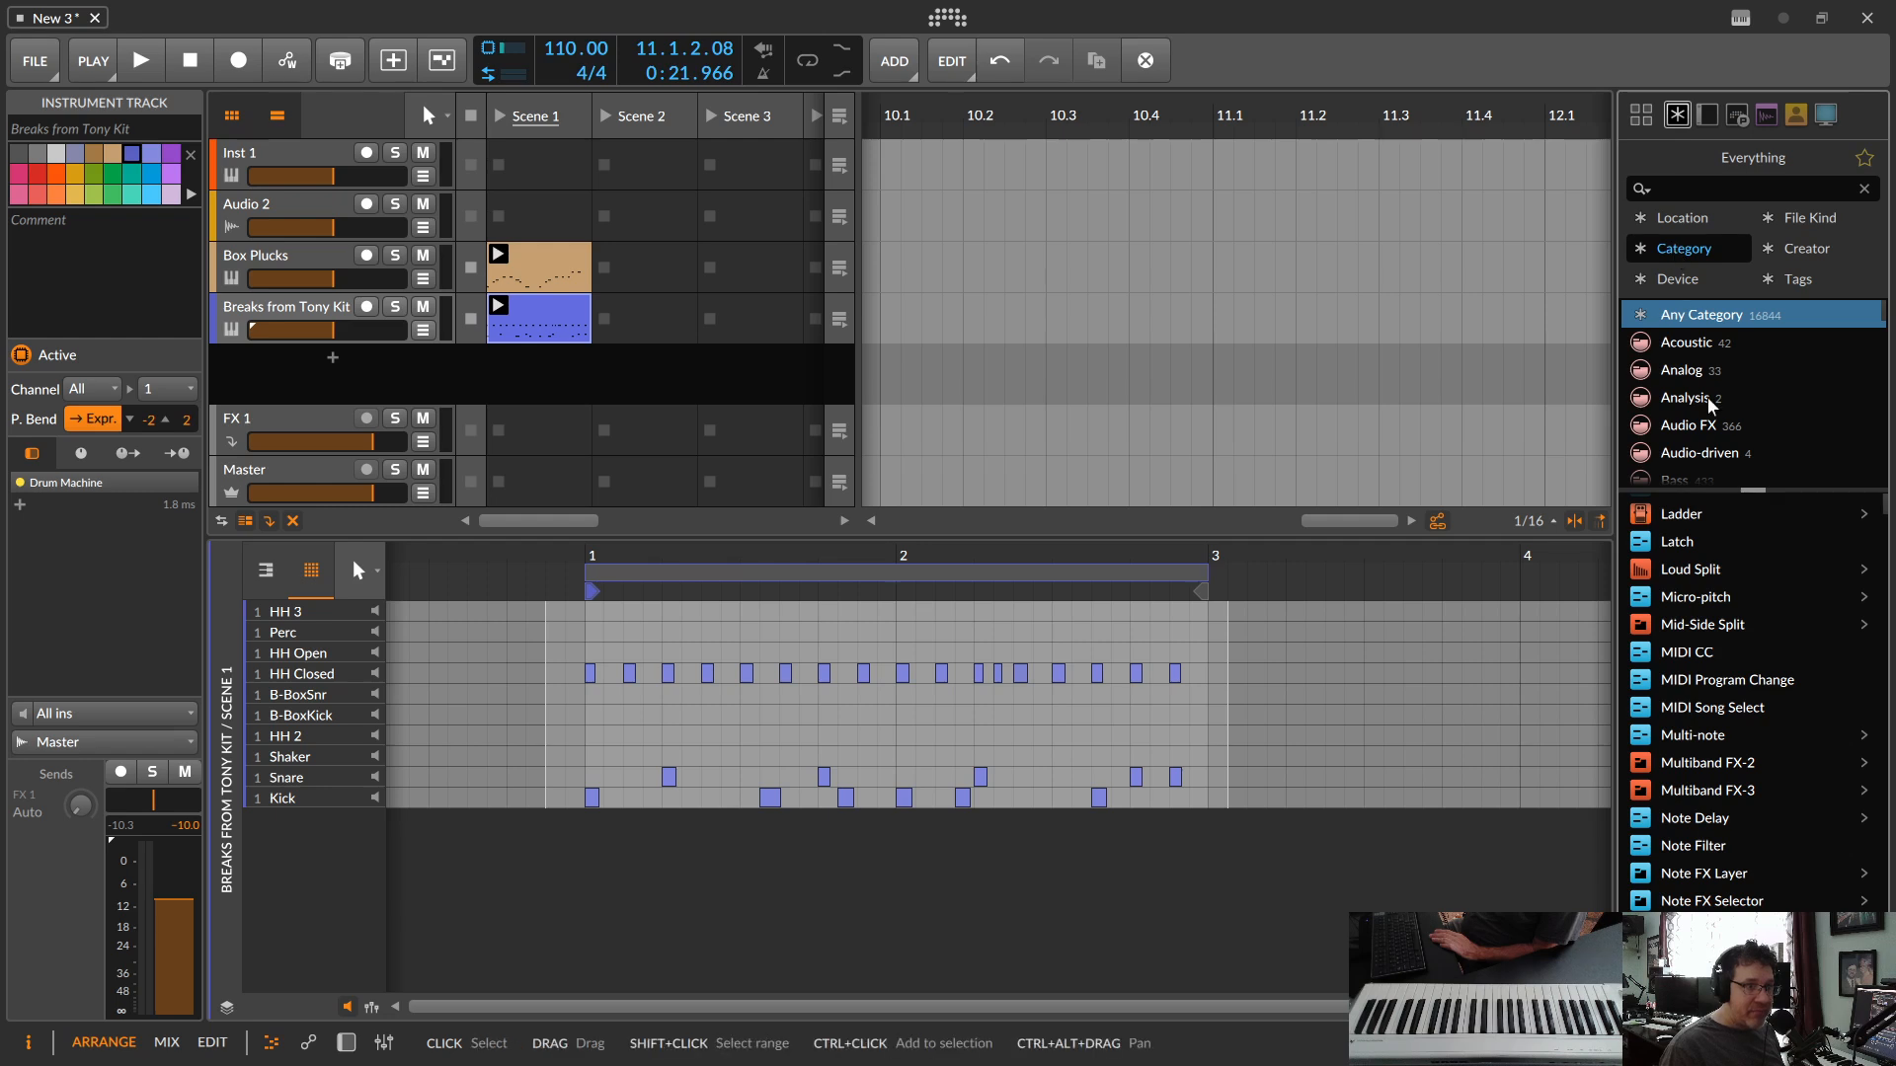
pyautogui.scroll(-12, 1697, 412)
pyautogui.scroll(-8, 1701, 417)
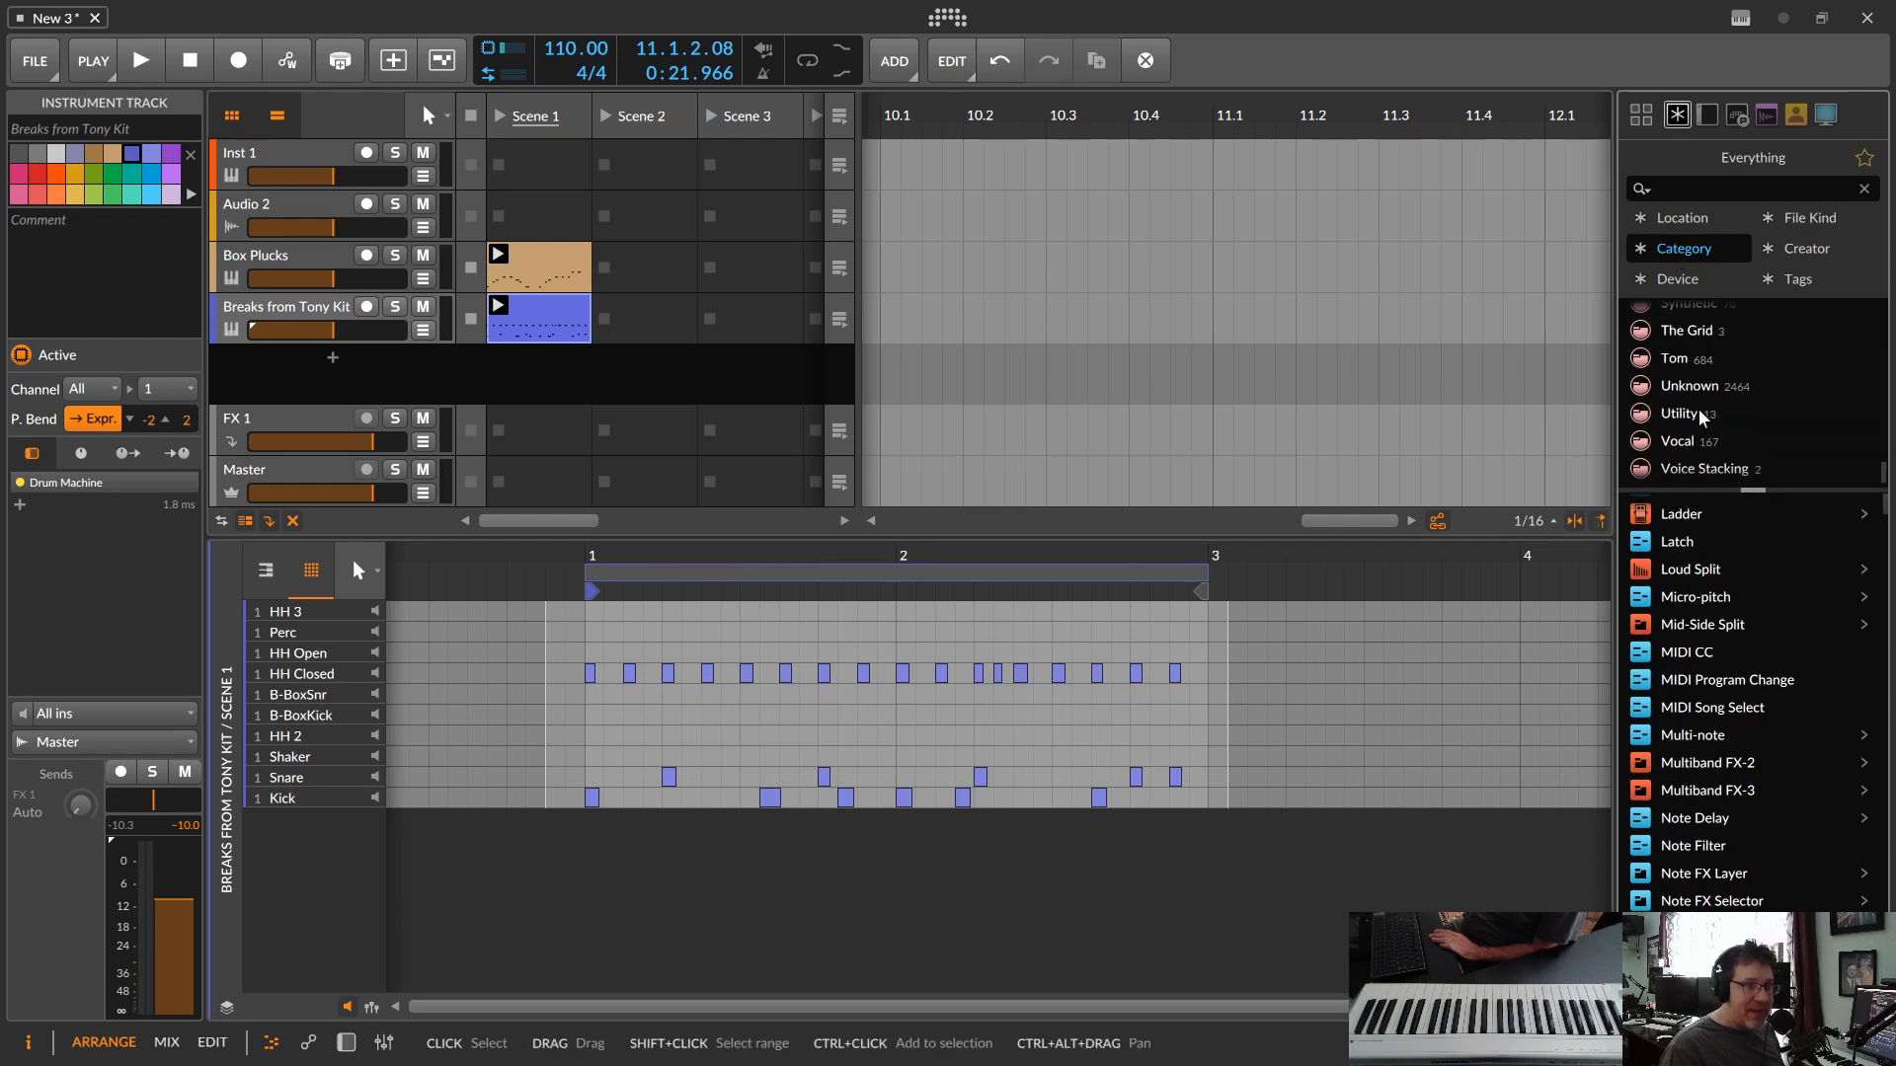
pyautogui.scroll(2, 1701, 417)
pyautogui.click(1706, 454)
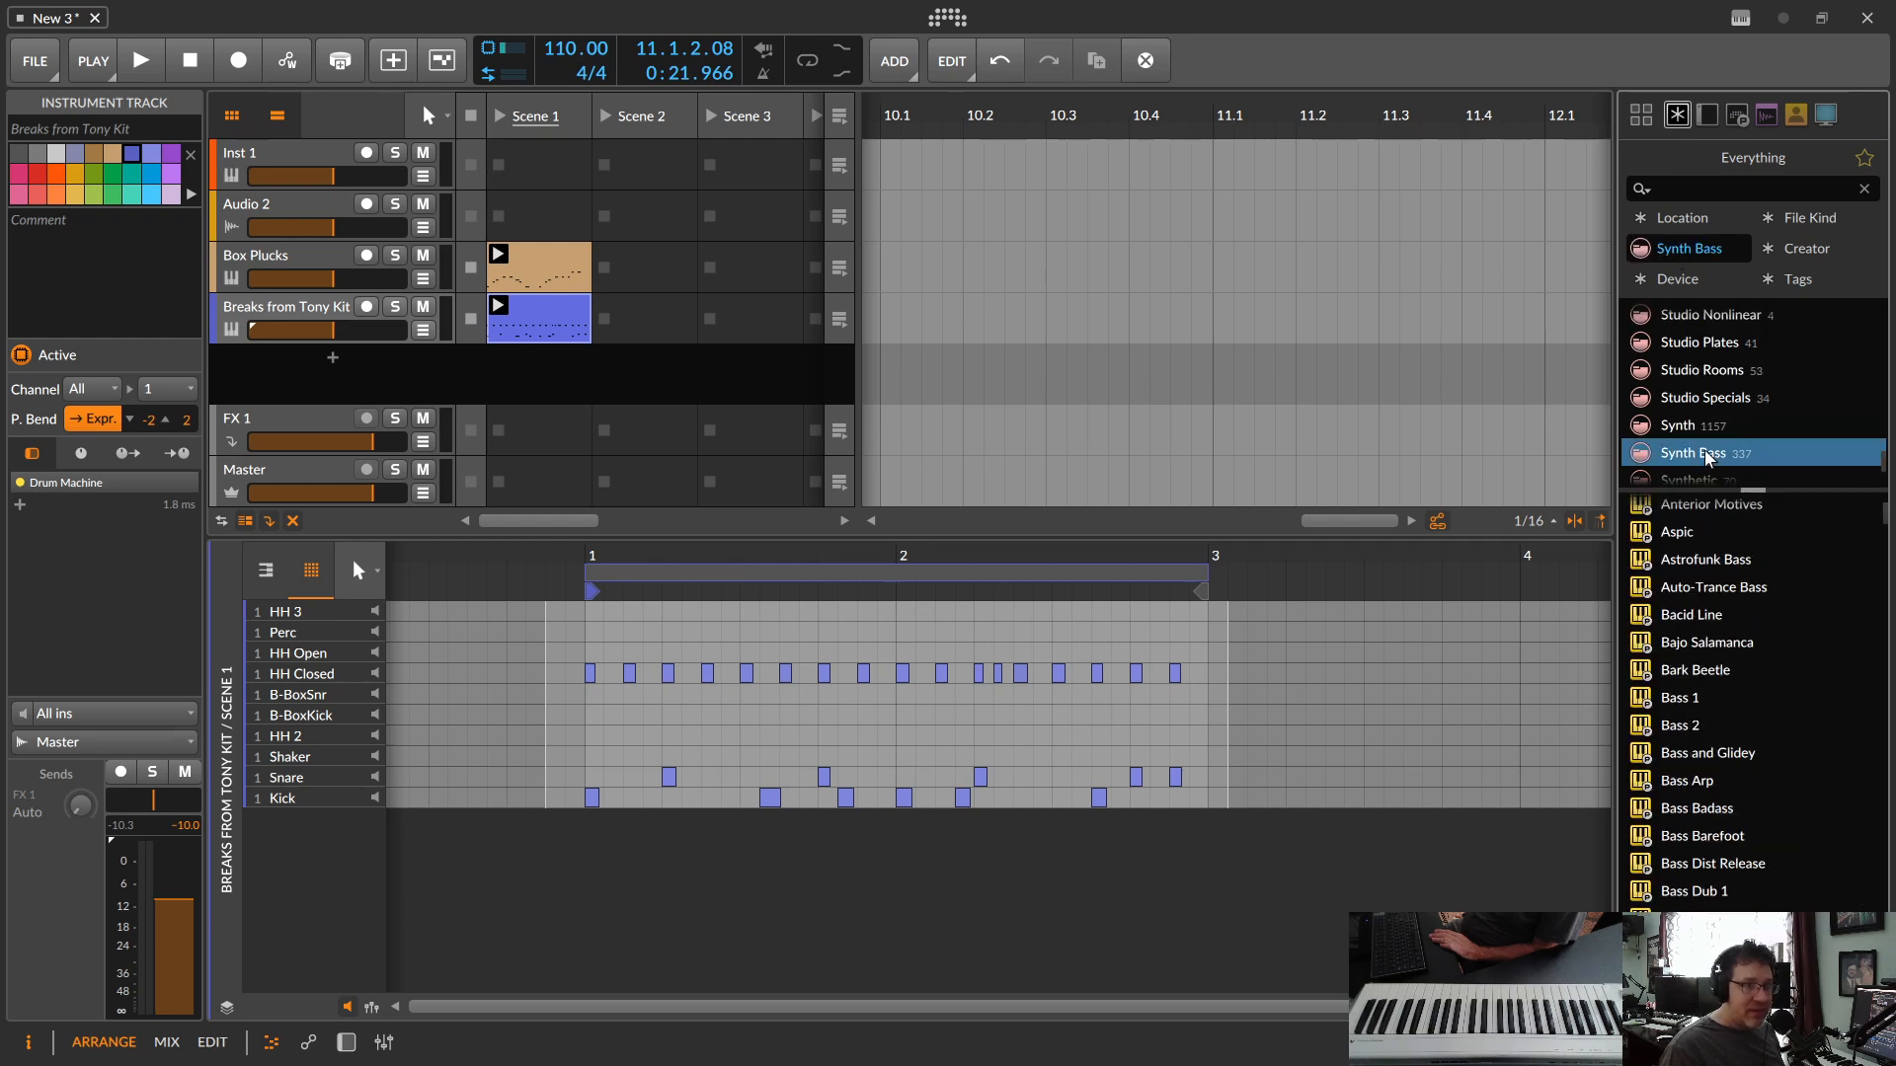
# Step: Audition the Bass Square 3 and Bass Square 2 presets in the Synth Bass results
pyautogui.scroll(-3, 1727, 683)
pyautogui.scroll(-5, 1727, 683)
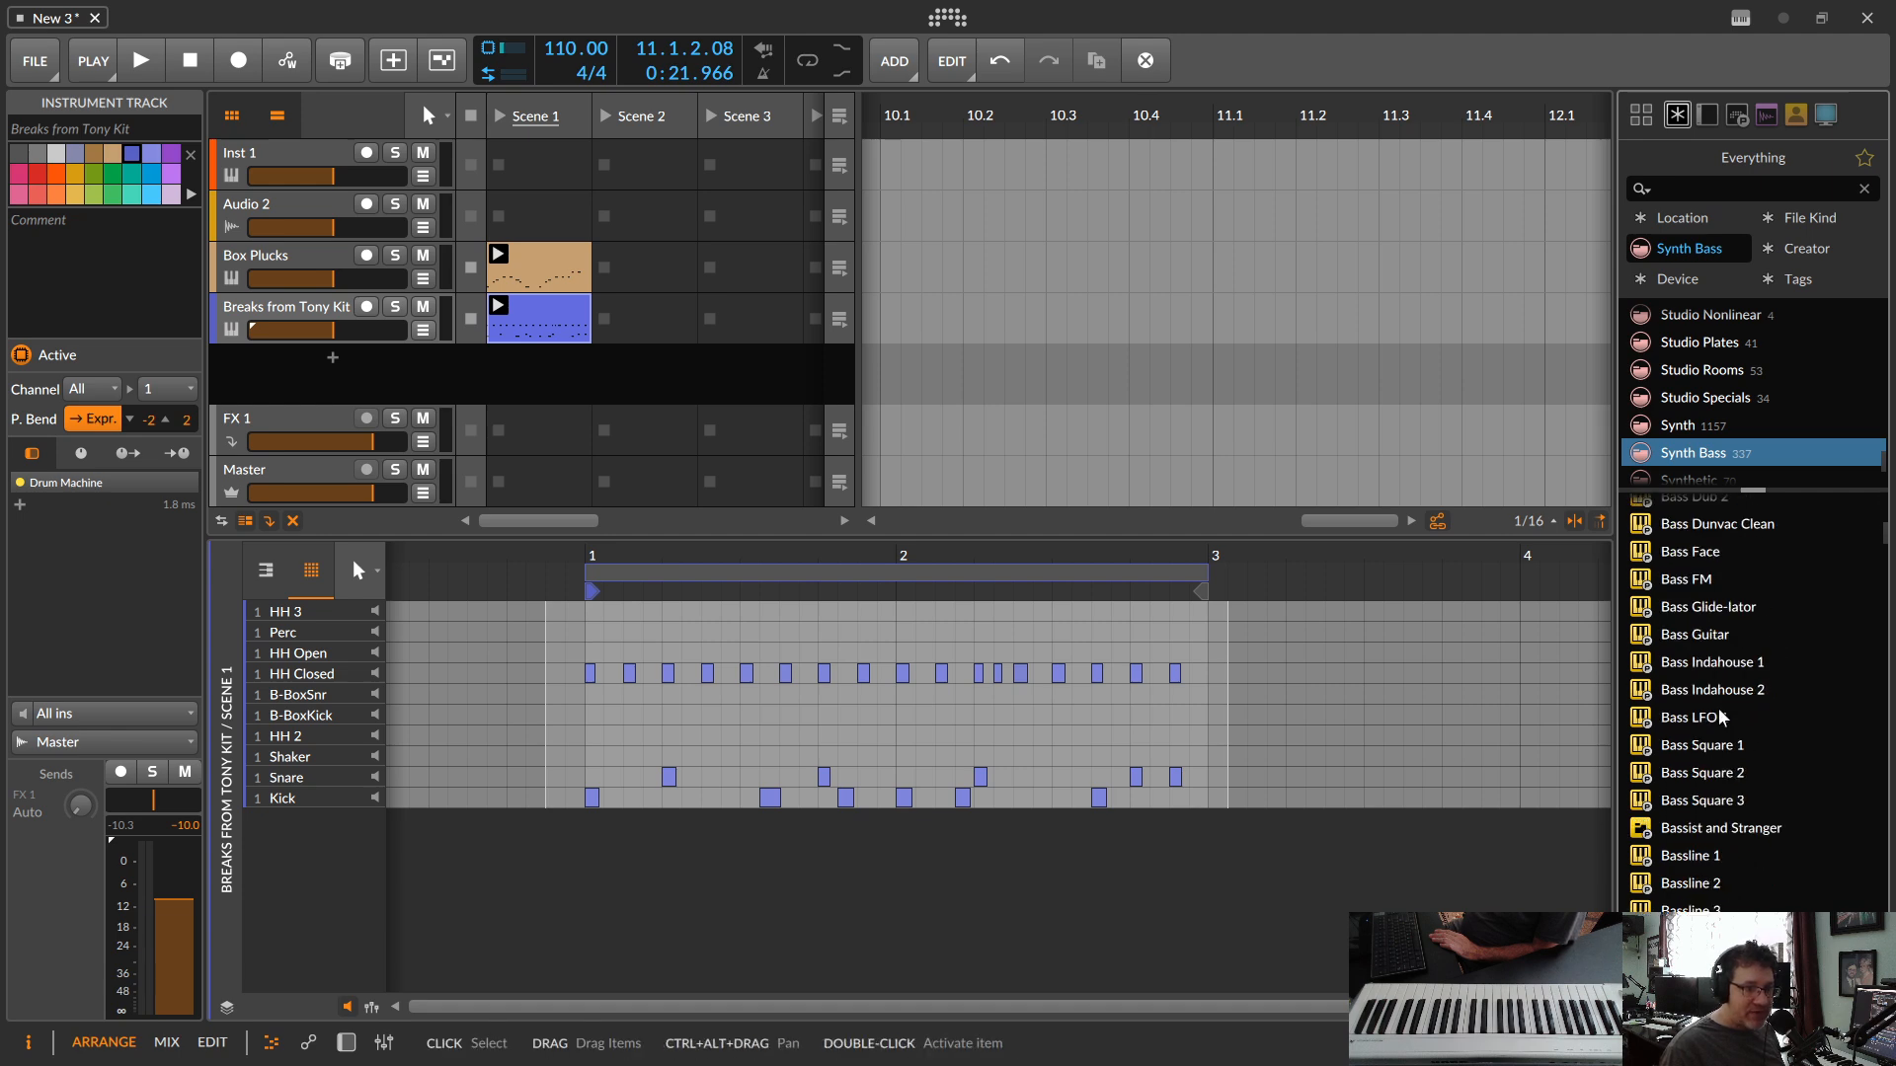
pyautogui.click(1691, 719)
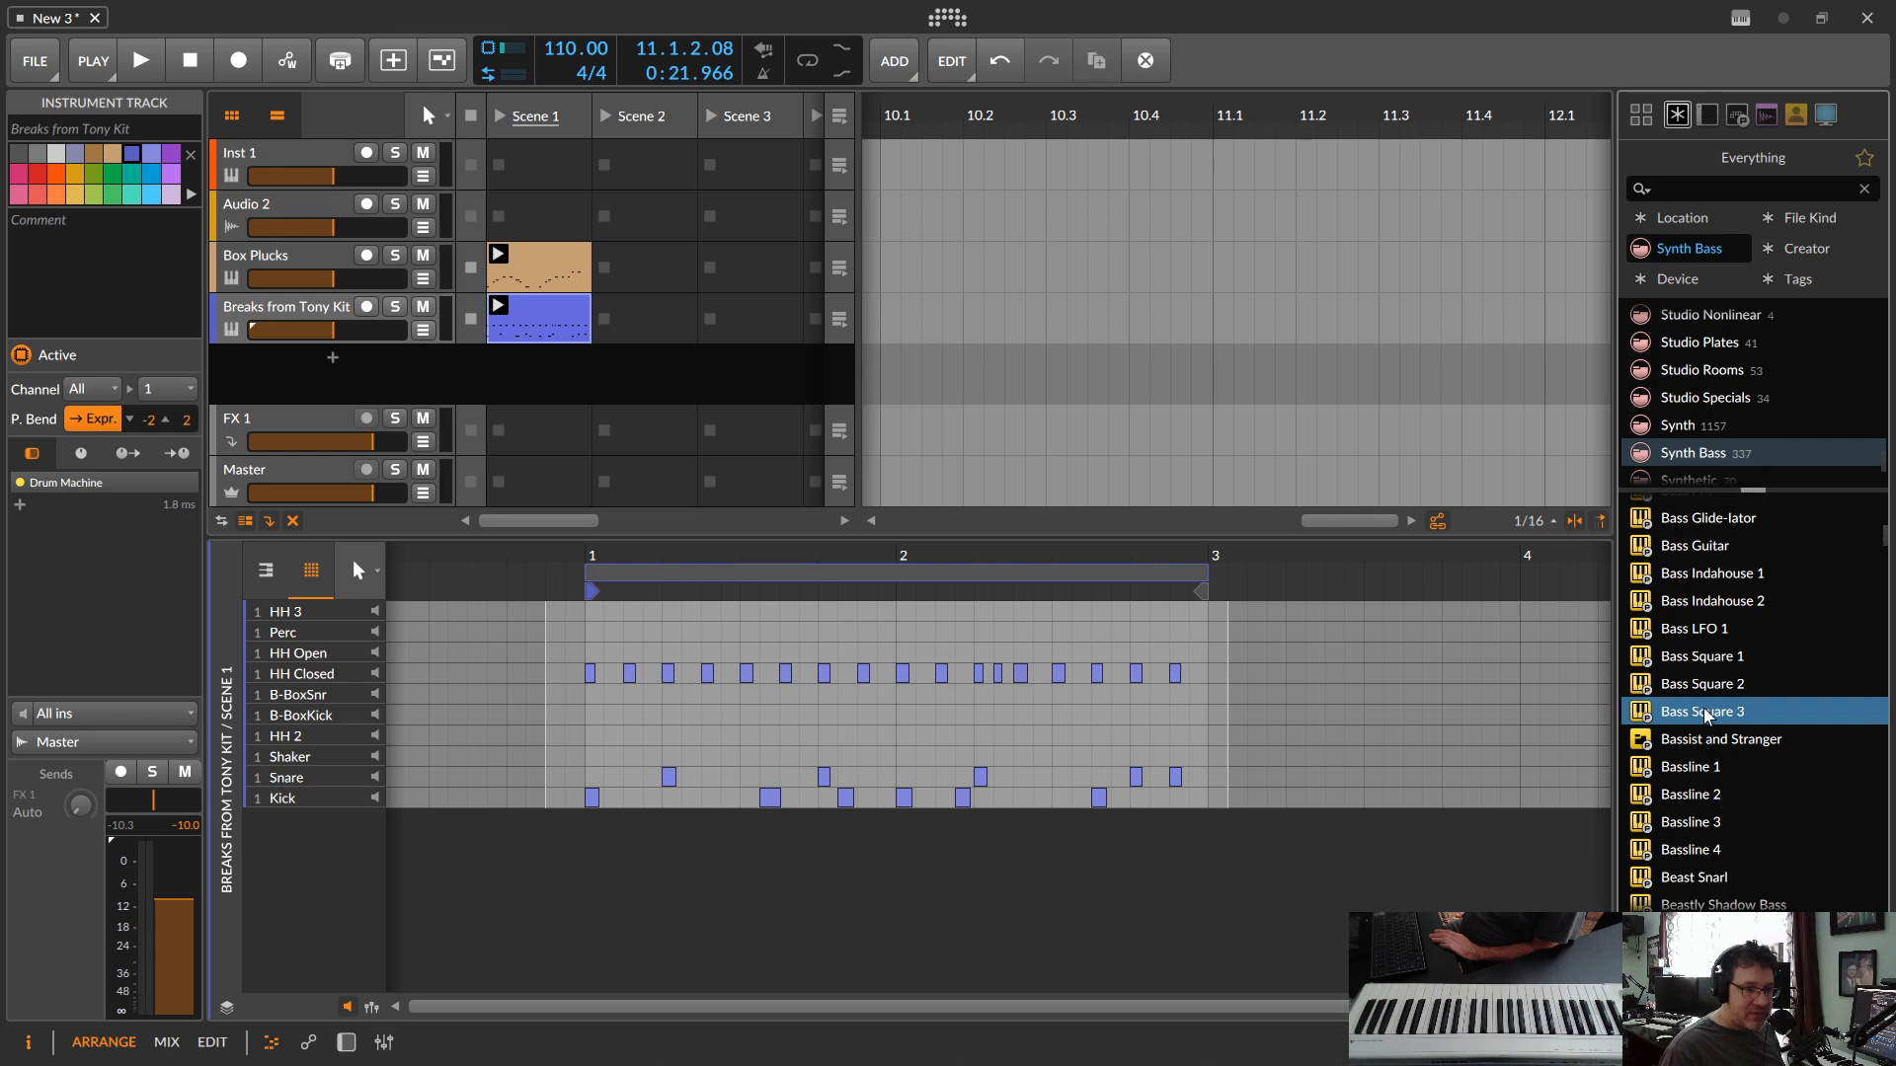
pyautogui.click(1703, 686)
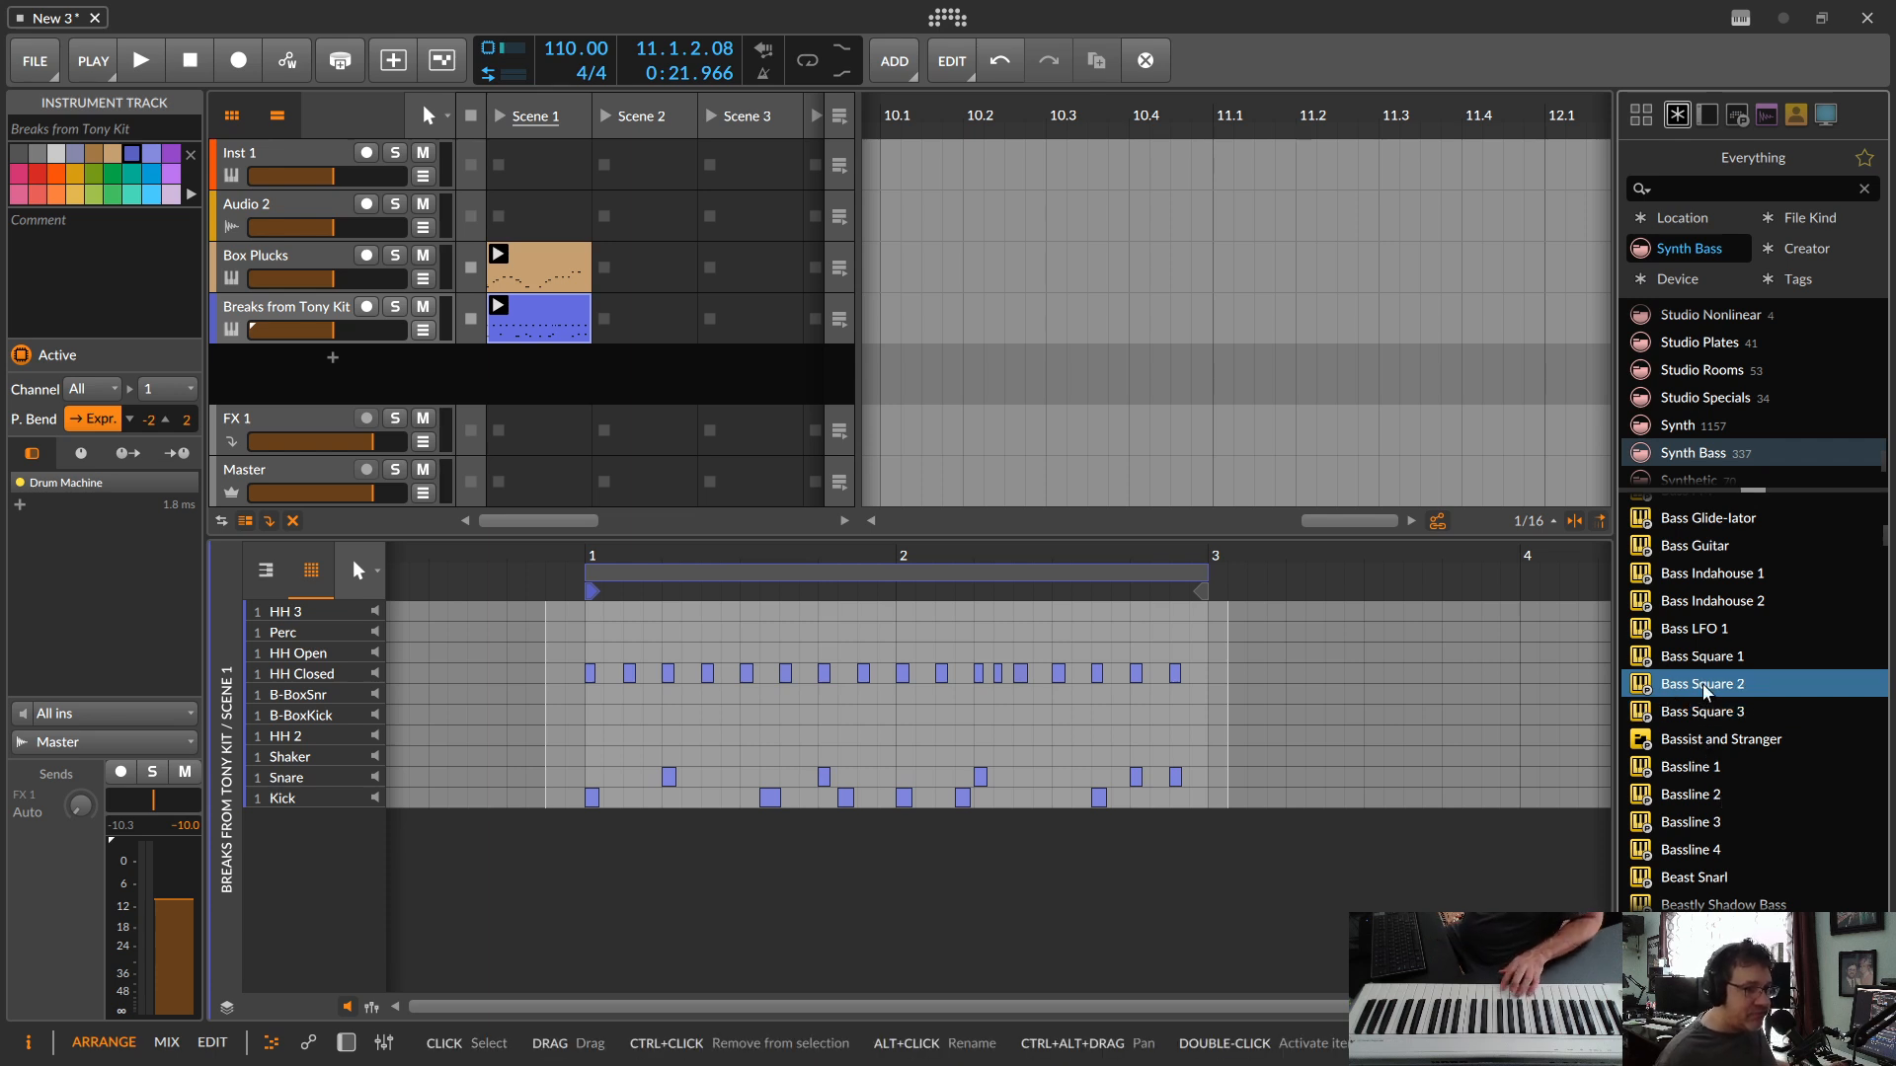
# Step: Clear the Synth Bass category filter and go back up the unfiltered browser list
pyautogui.click(1687, 251)
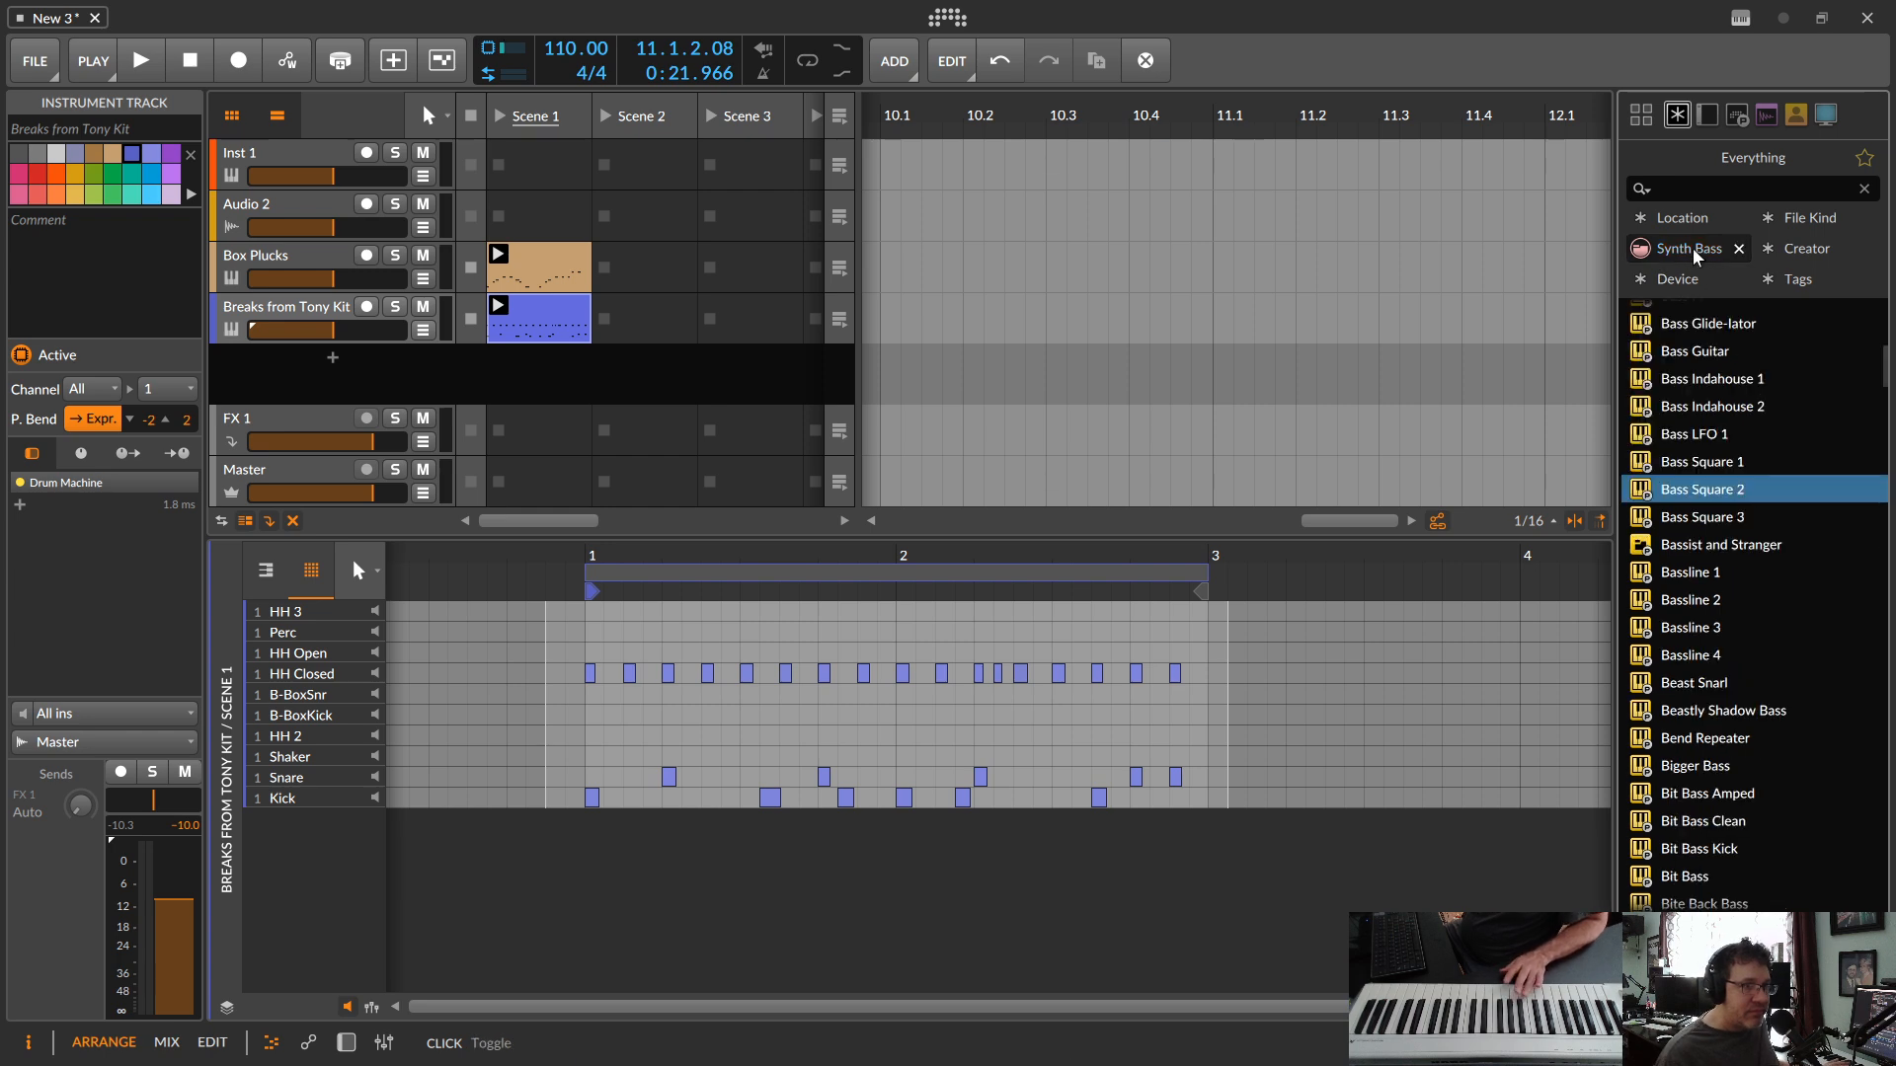
pyautogui.click(1739, 248)
pyautogui.scroll(15, 1735, 651)
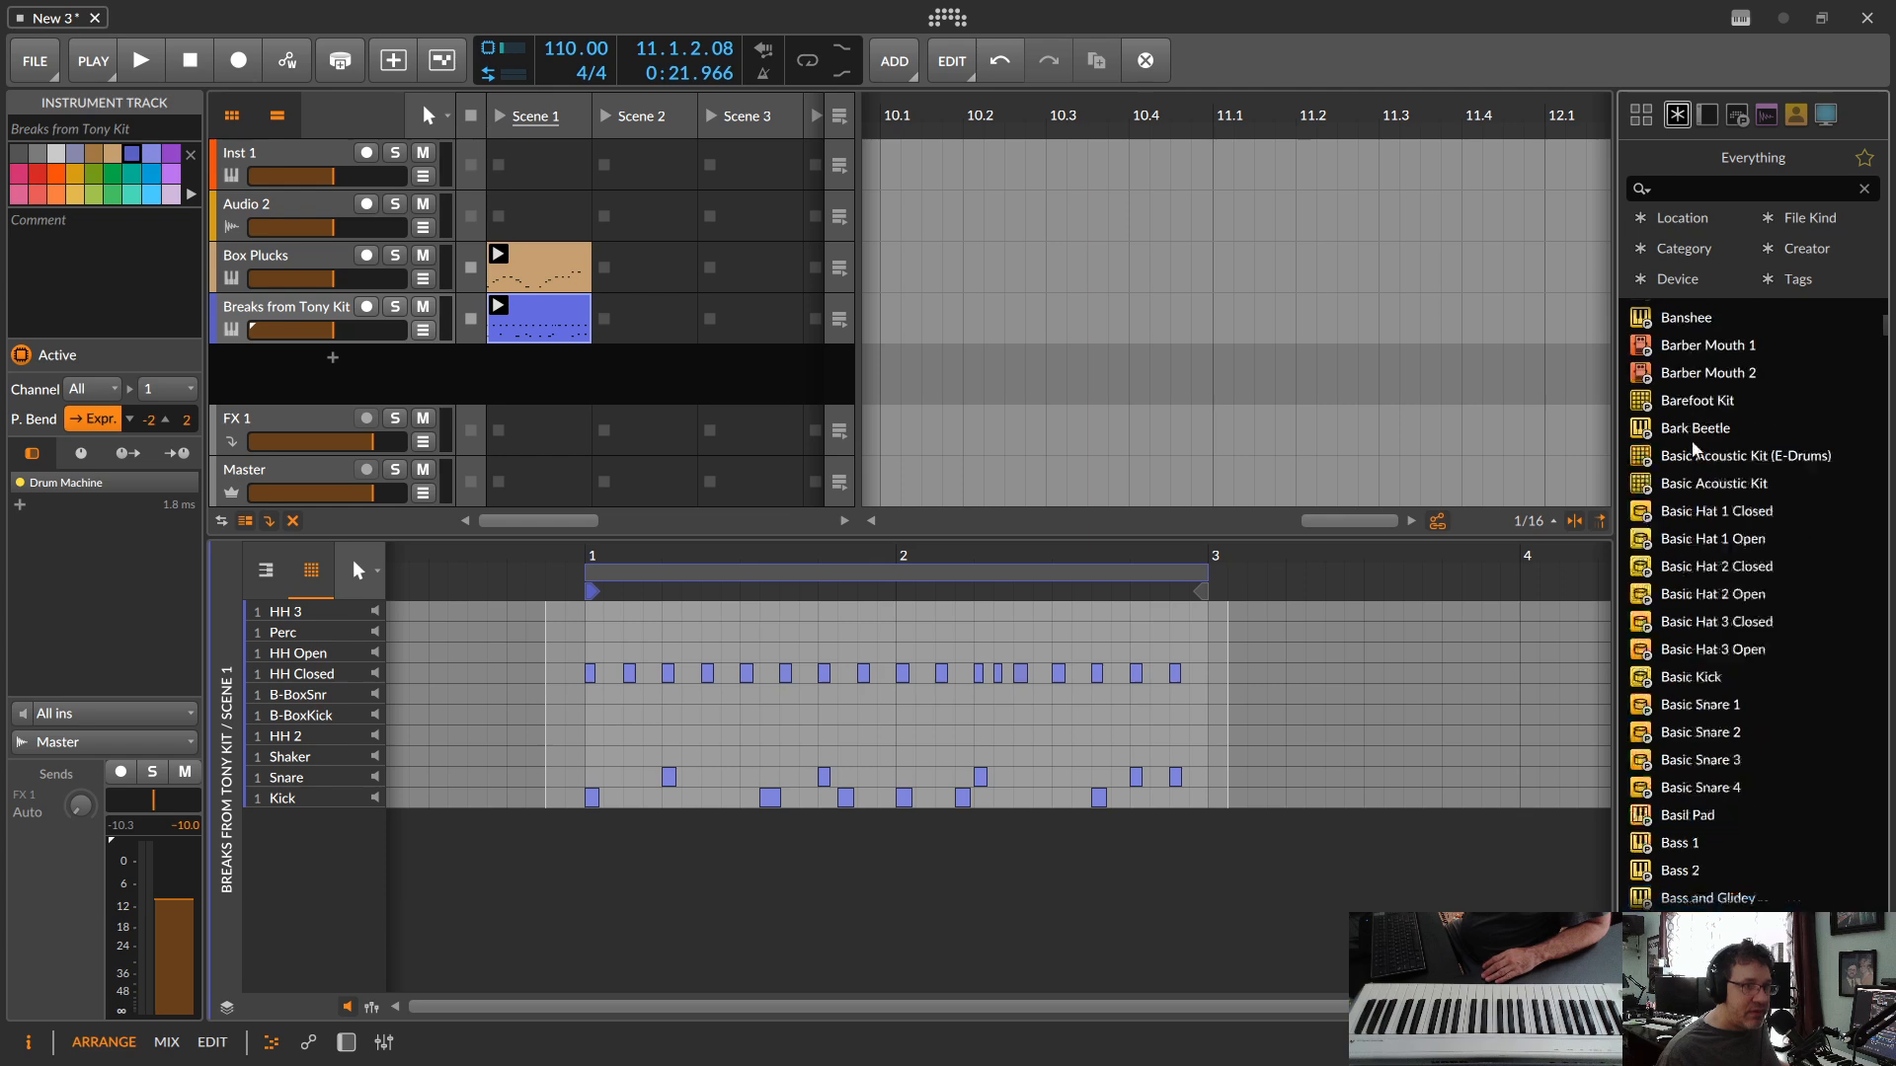
# Step: Add an FM-4 synth on a new instrument track below the drum track and show its device controls
pyautogui.scroll(5, 1686, 316)
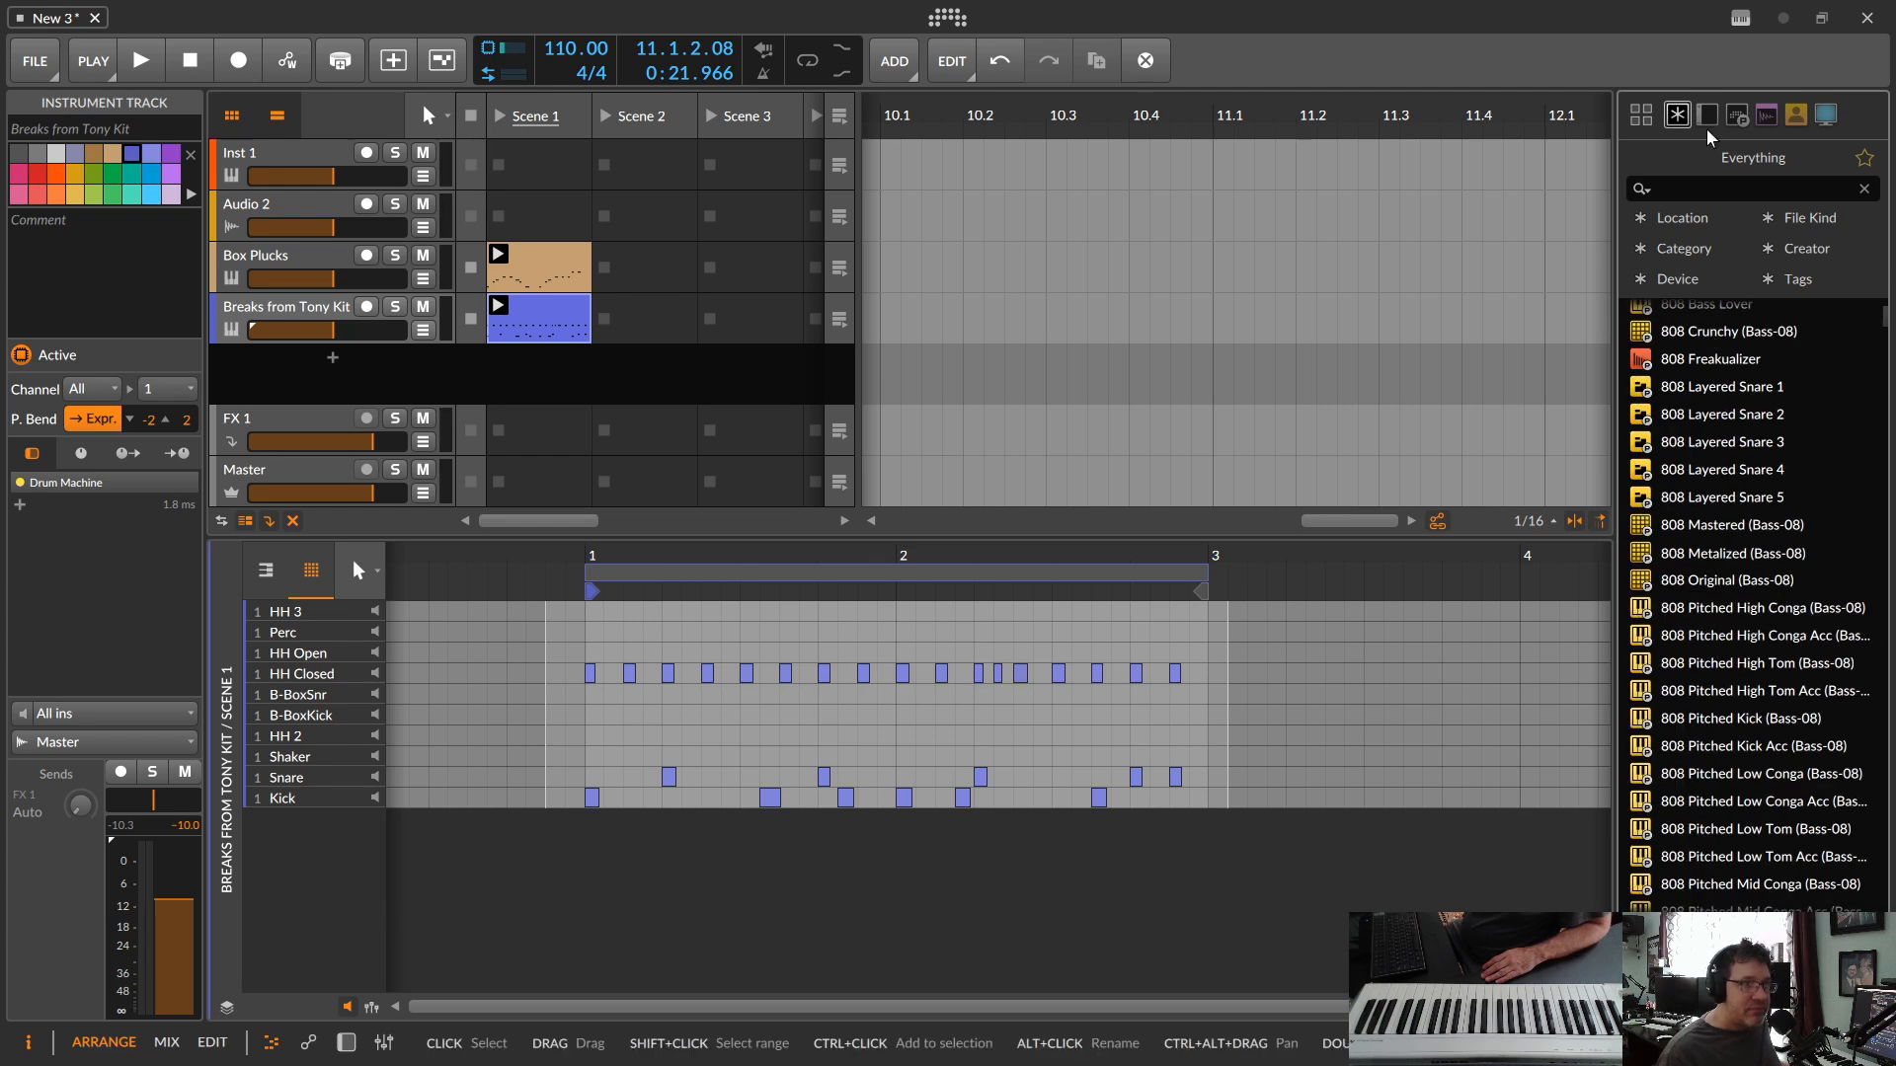
pyautogui.scroll(12, 1683, 471)
pyautogui.scroll(15, 1710, 465)
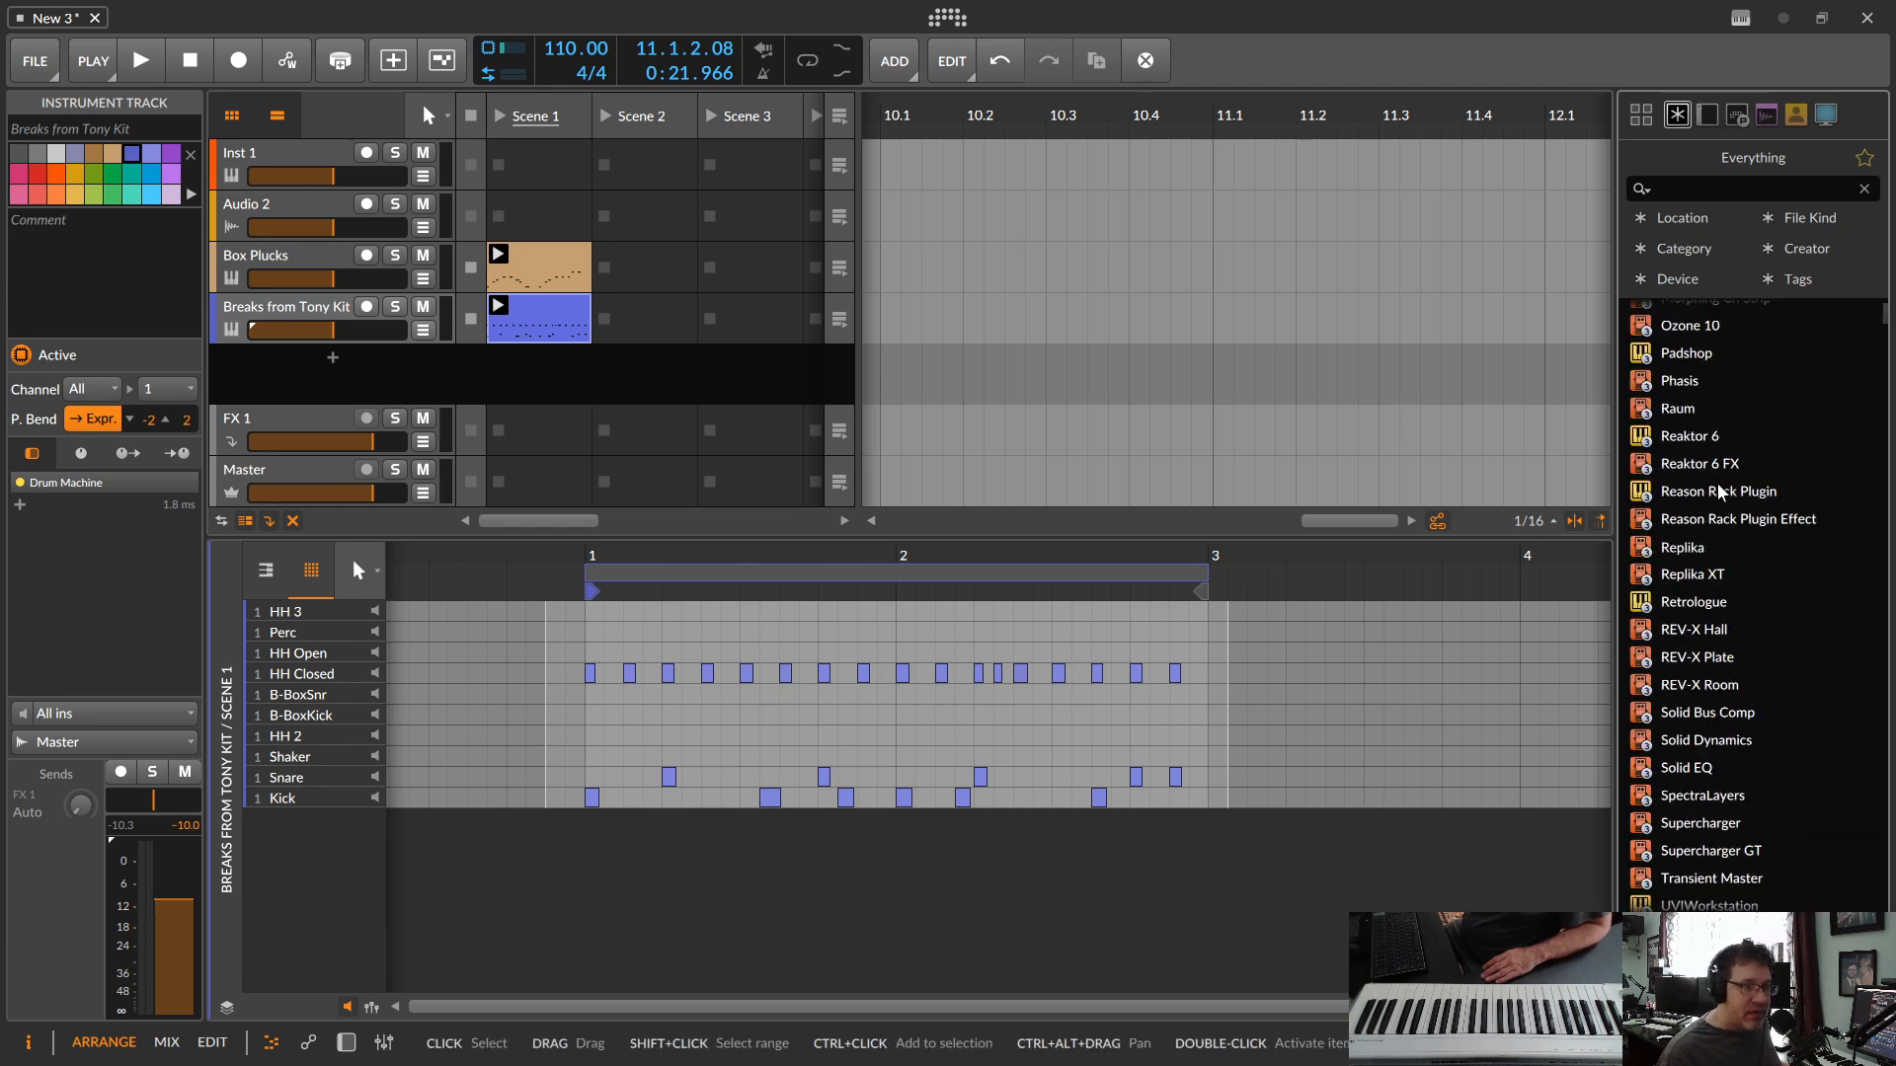
pyautogui.scroll(12, 1763, 637)
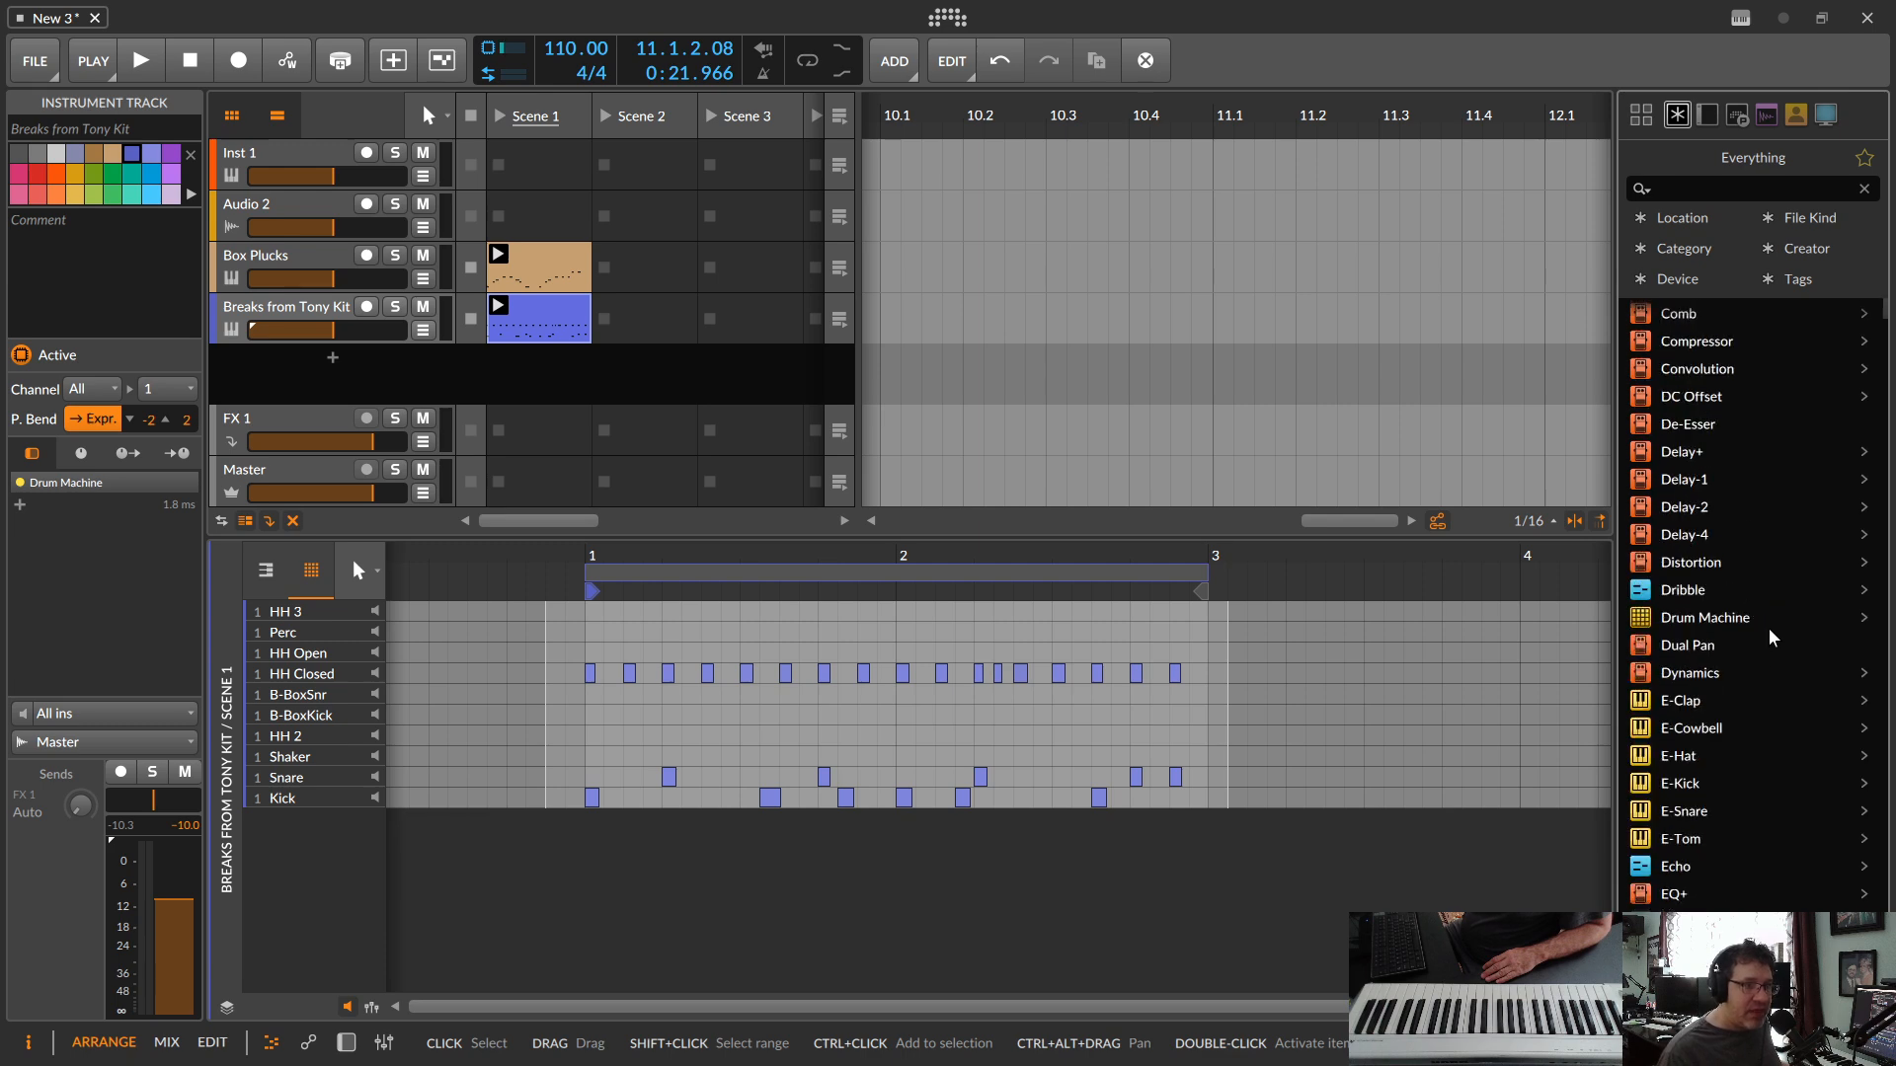
pyautogui.scroll(-3, 1757, 612)
pyautogui.scroll(1, 1748, 603)
pyautogui.scroll(-10, 1740, 602)
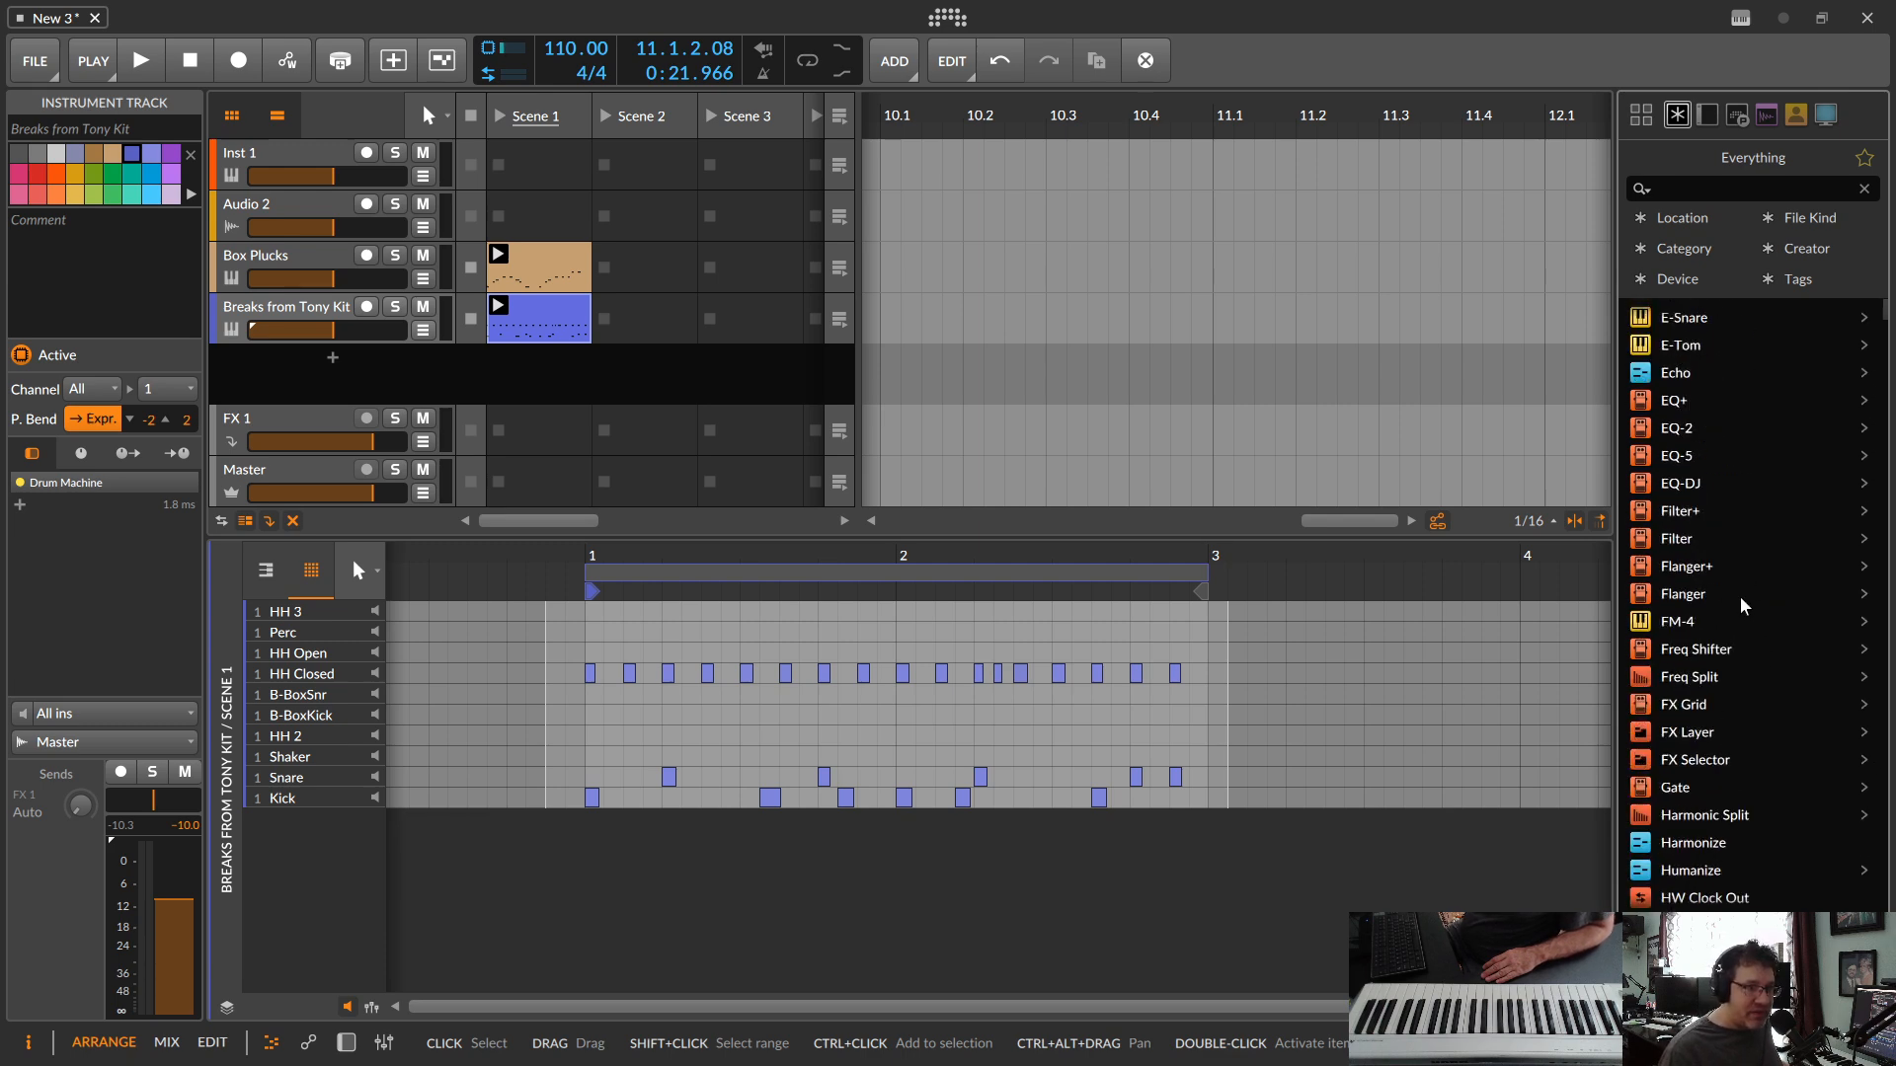
pyautogui.moveTo(1644, 623); pyautogui.dragTo(425, 373)
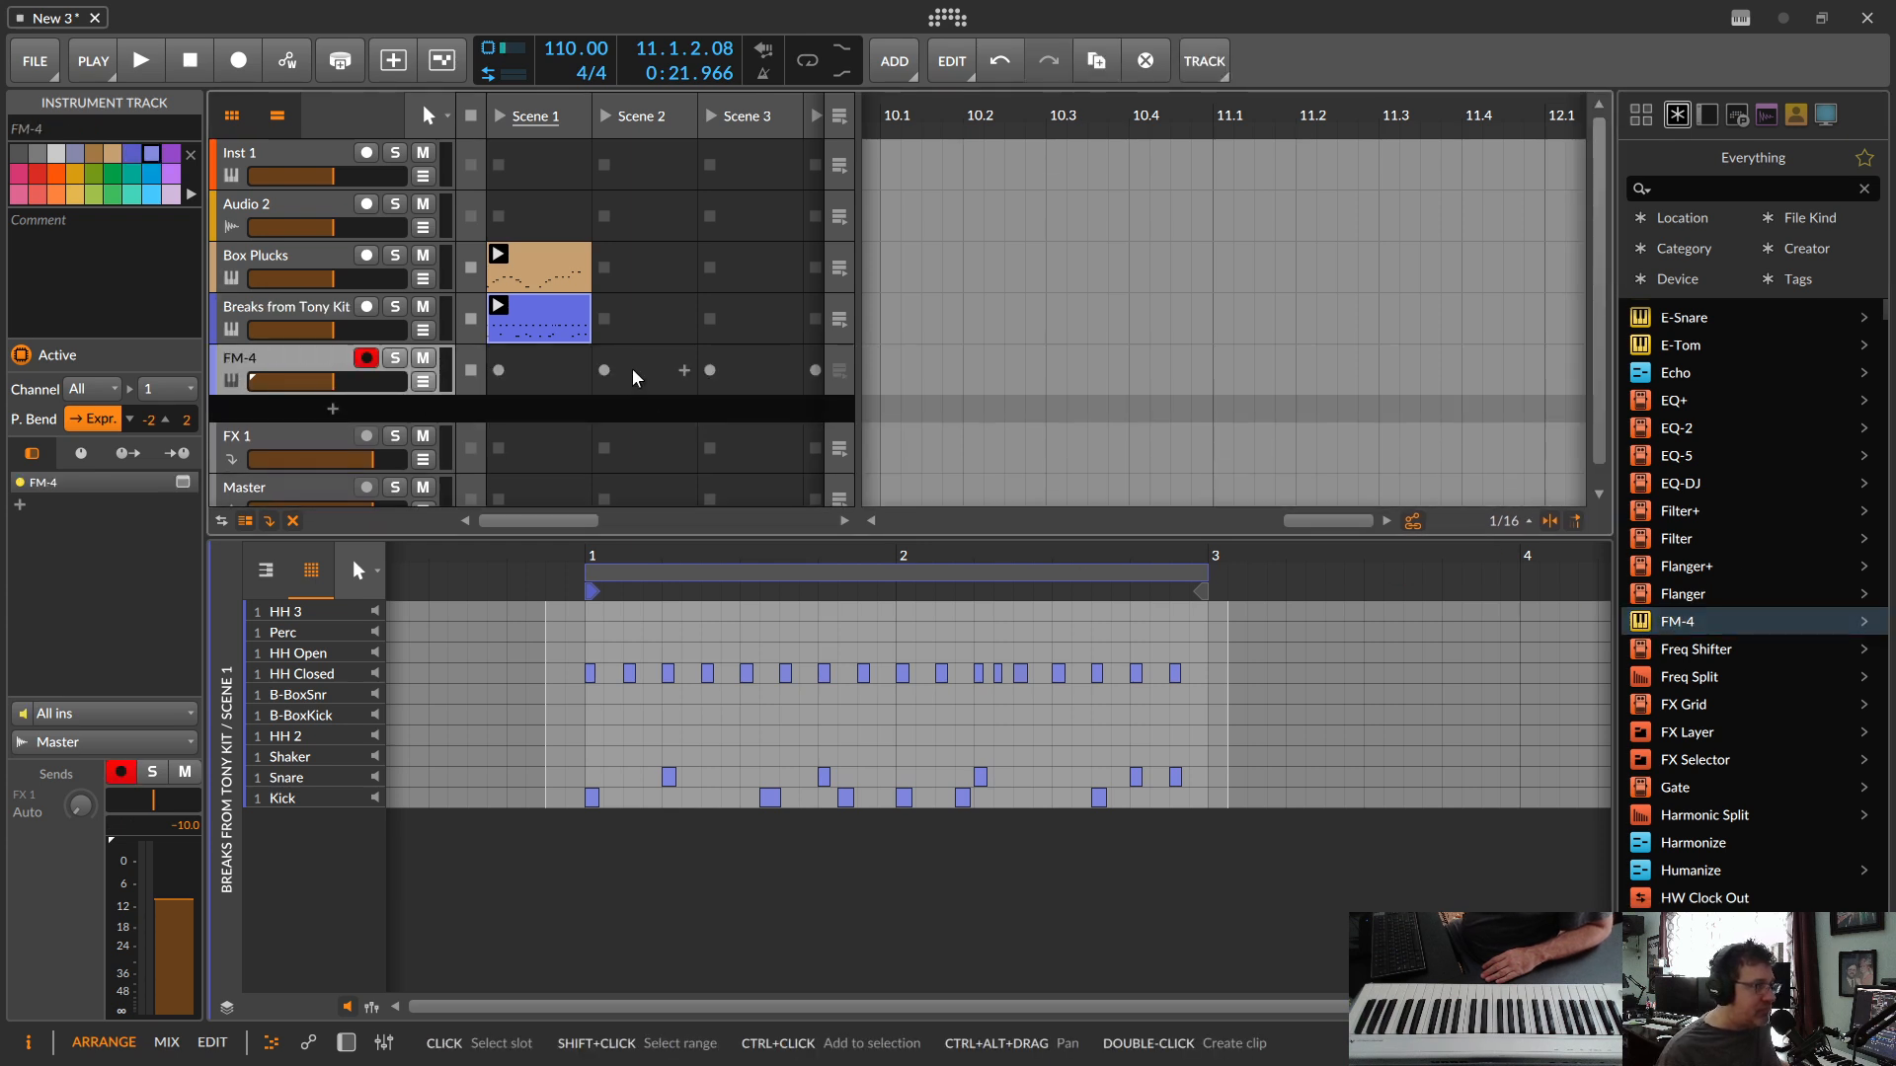
pyautogui.doubleClick(227, 385)
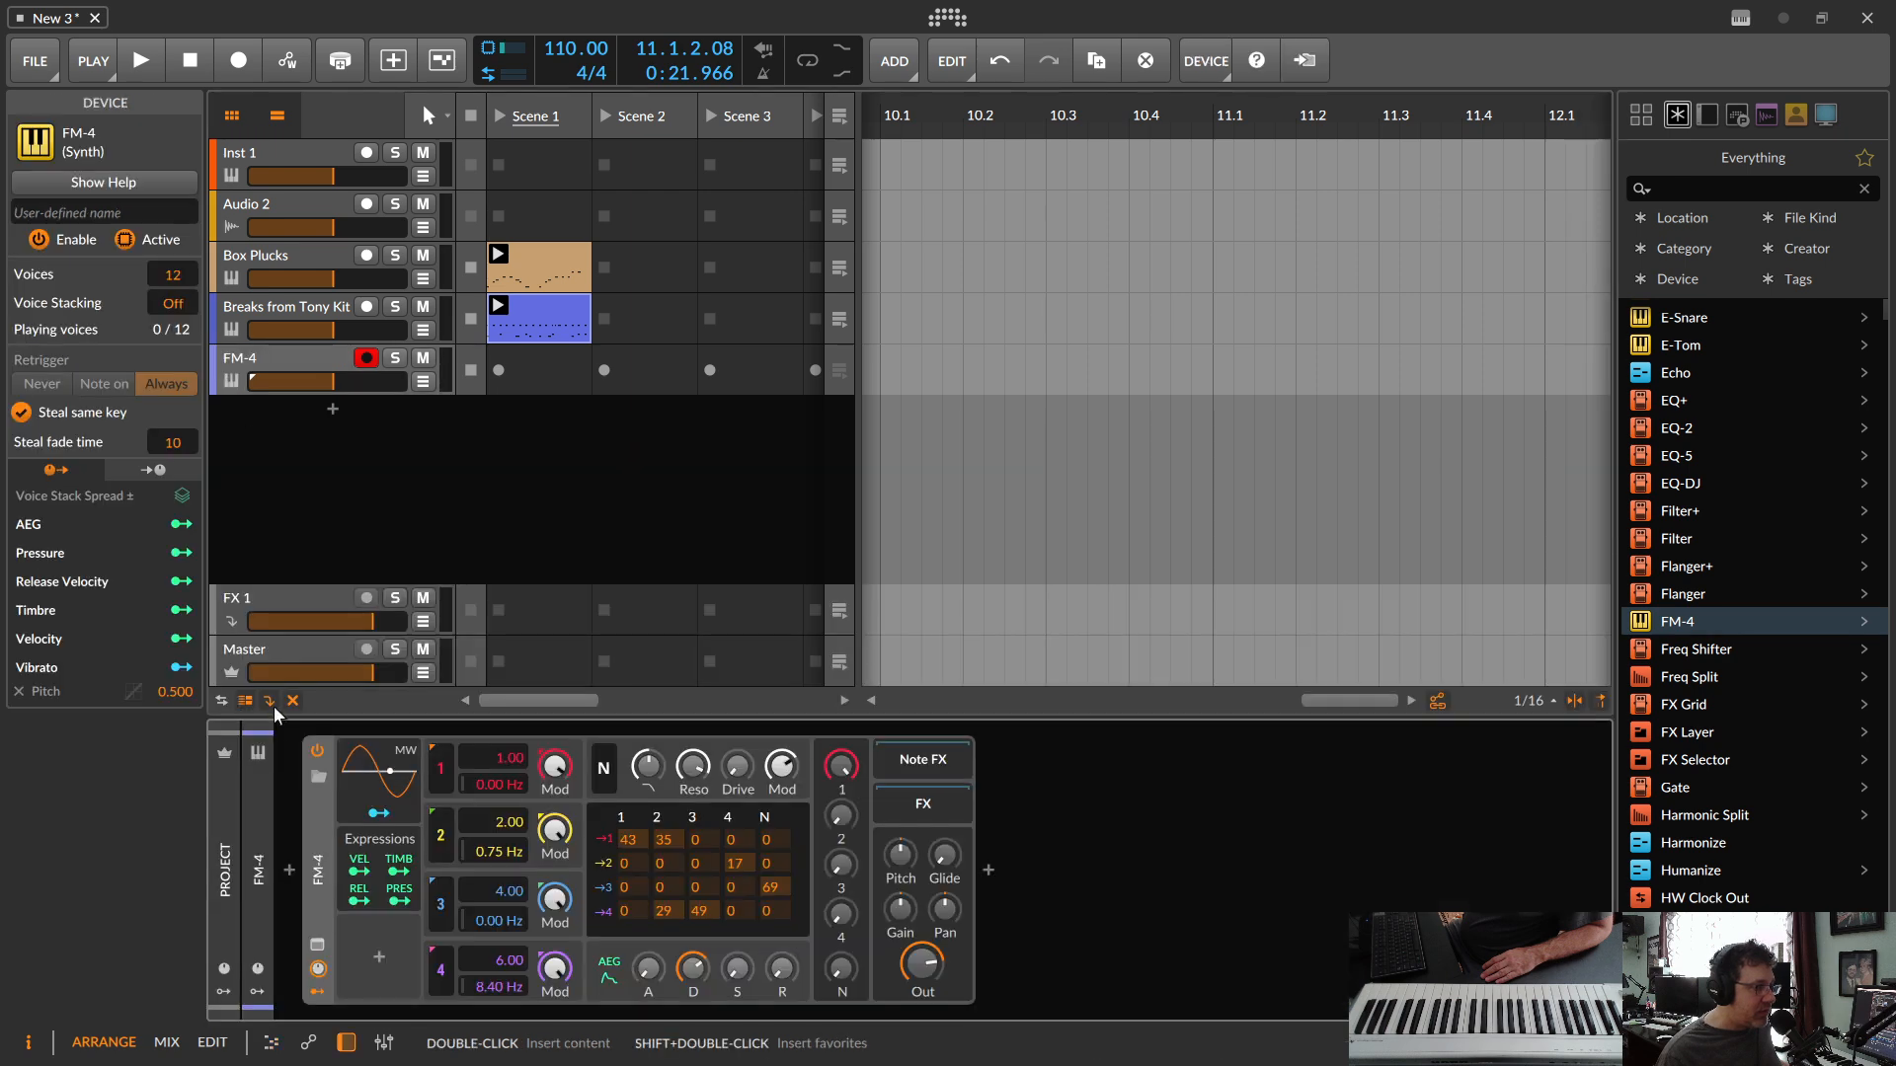
# Step: Open the FM-4's preset browser and filter its presets to the Synth Bass category
pyautogui.click(314, 780)
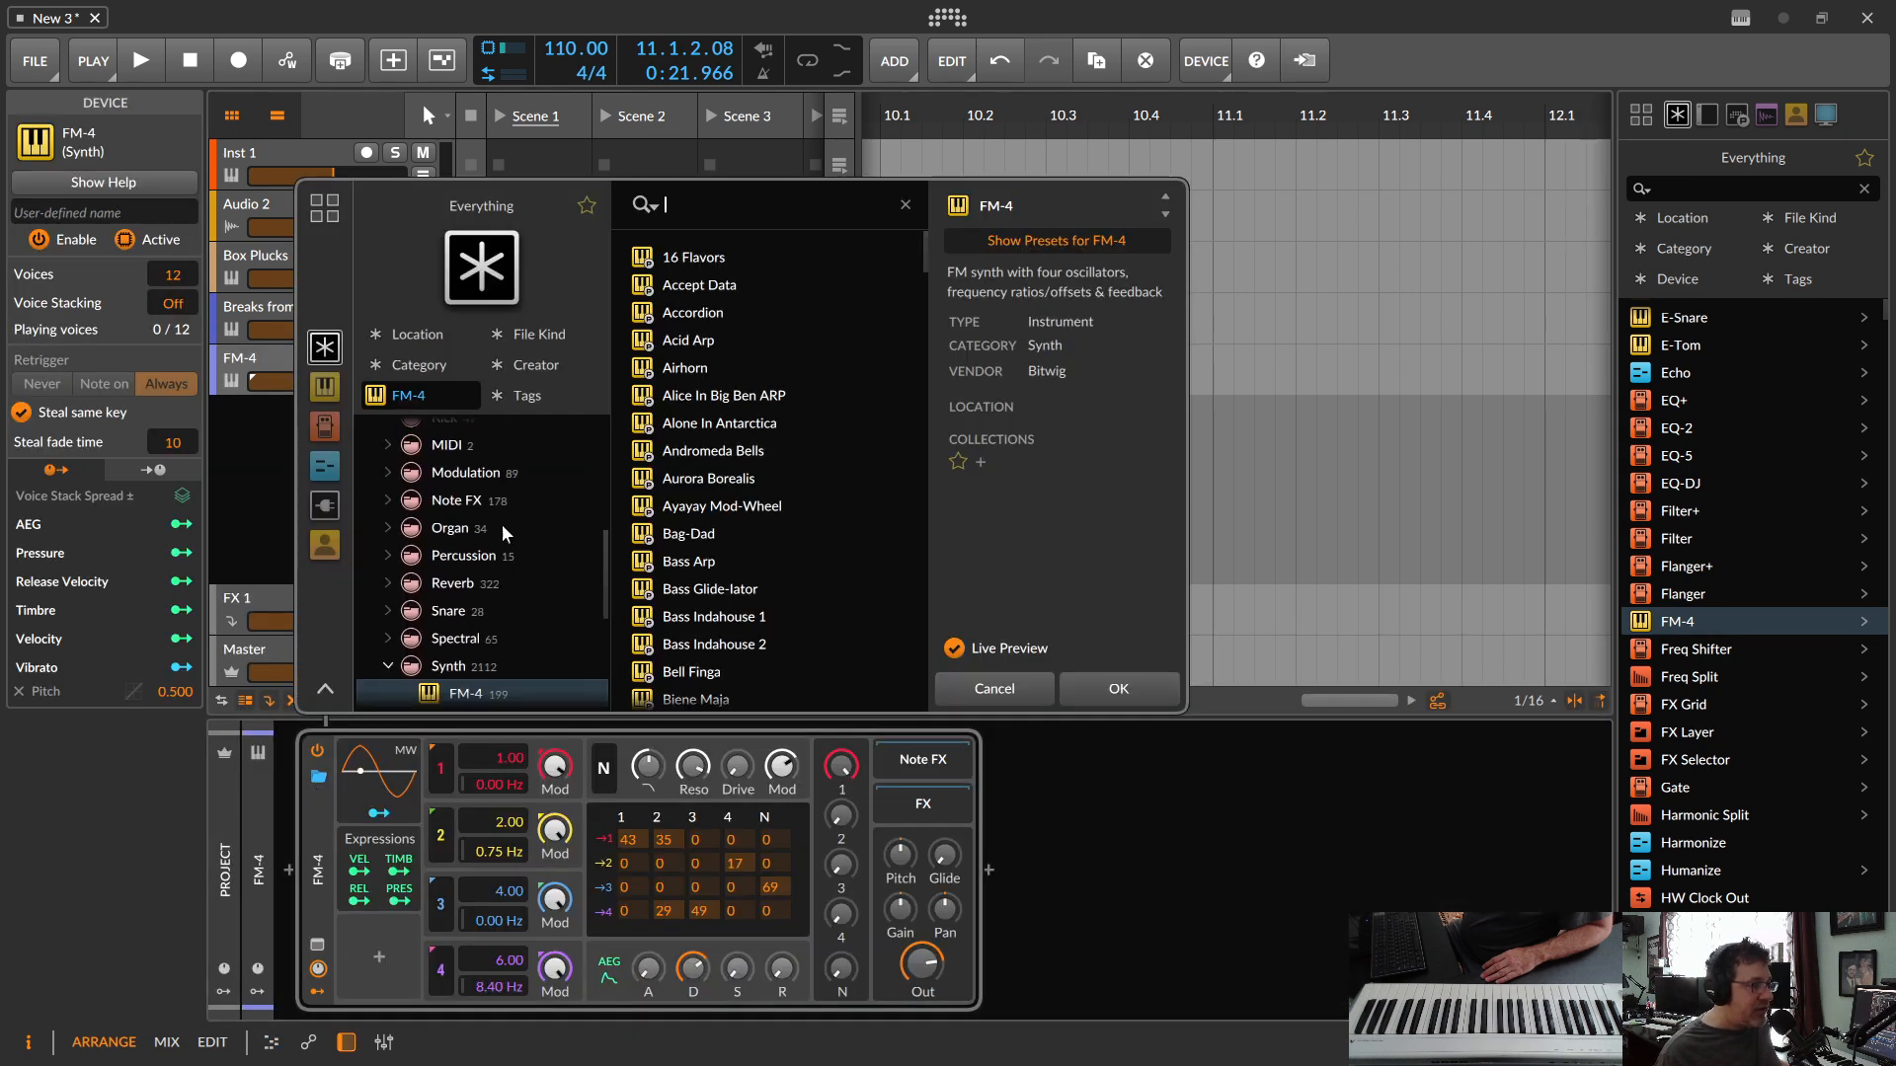
pyautogui.scroll(-5, 549, 595)
pyautogui.scroll(4, 548, 588)
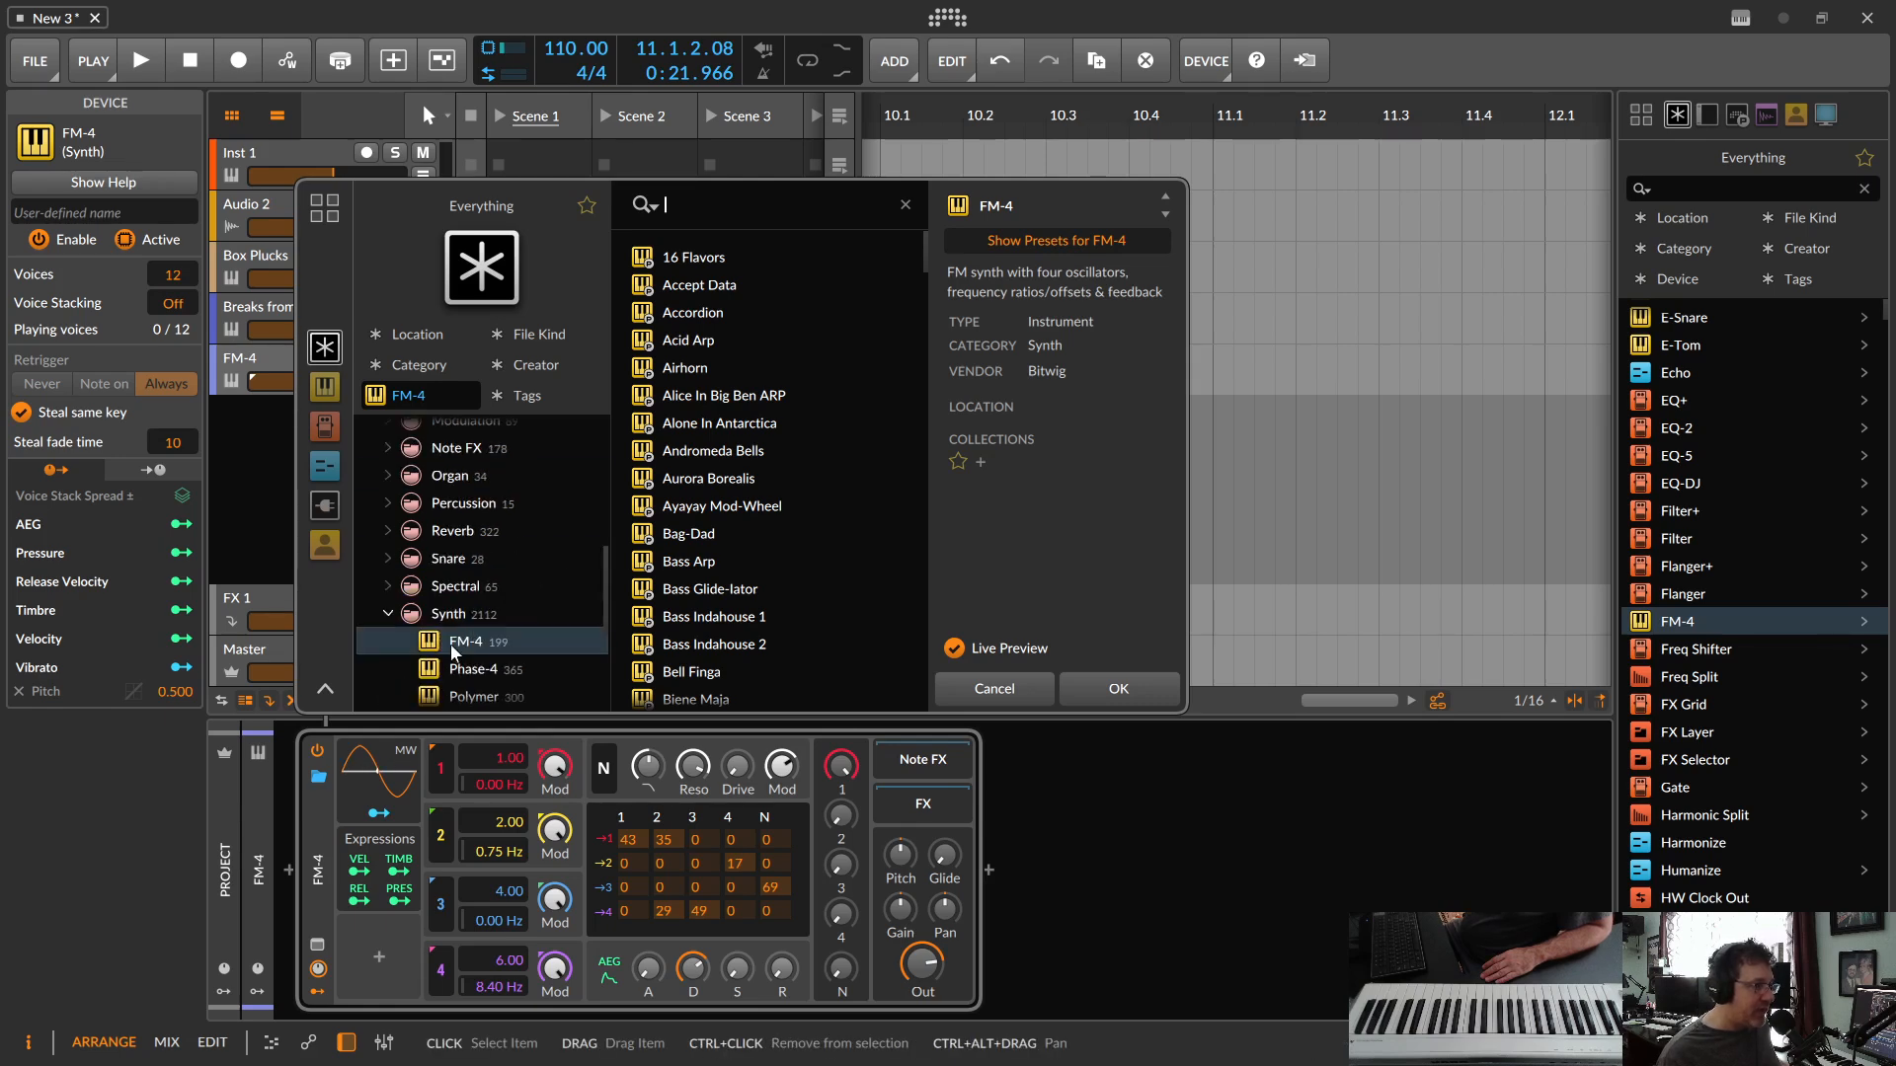
pyautogui.click(398, 364)
pyautogui.scroll(-5, 462, 593)
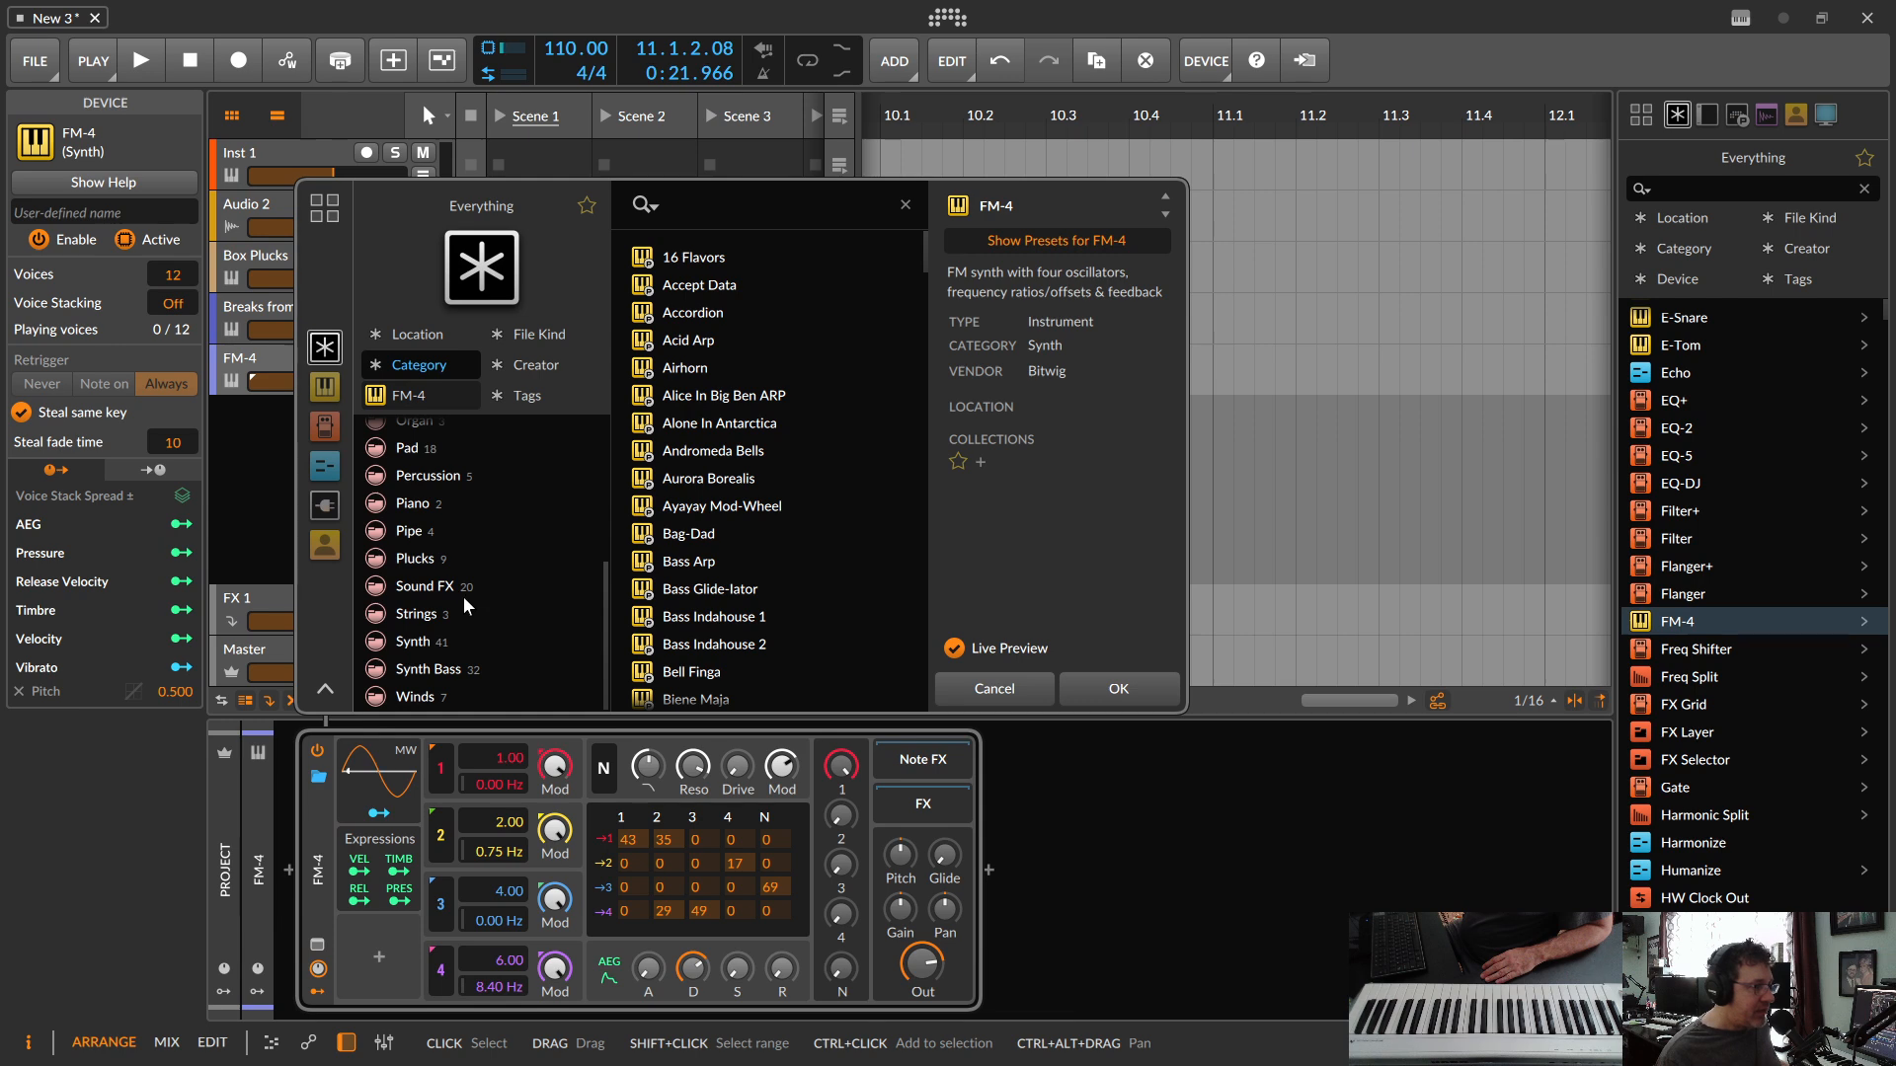
pyautogui.click(433, 669)
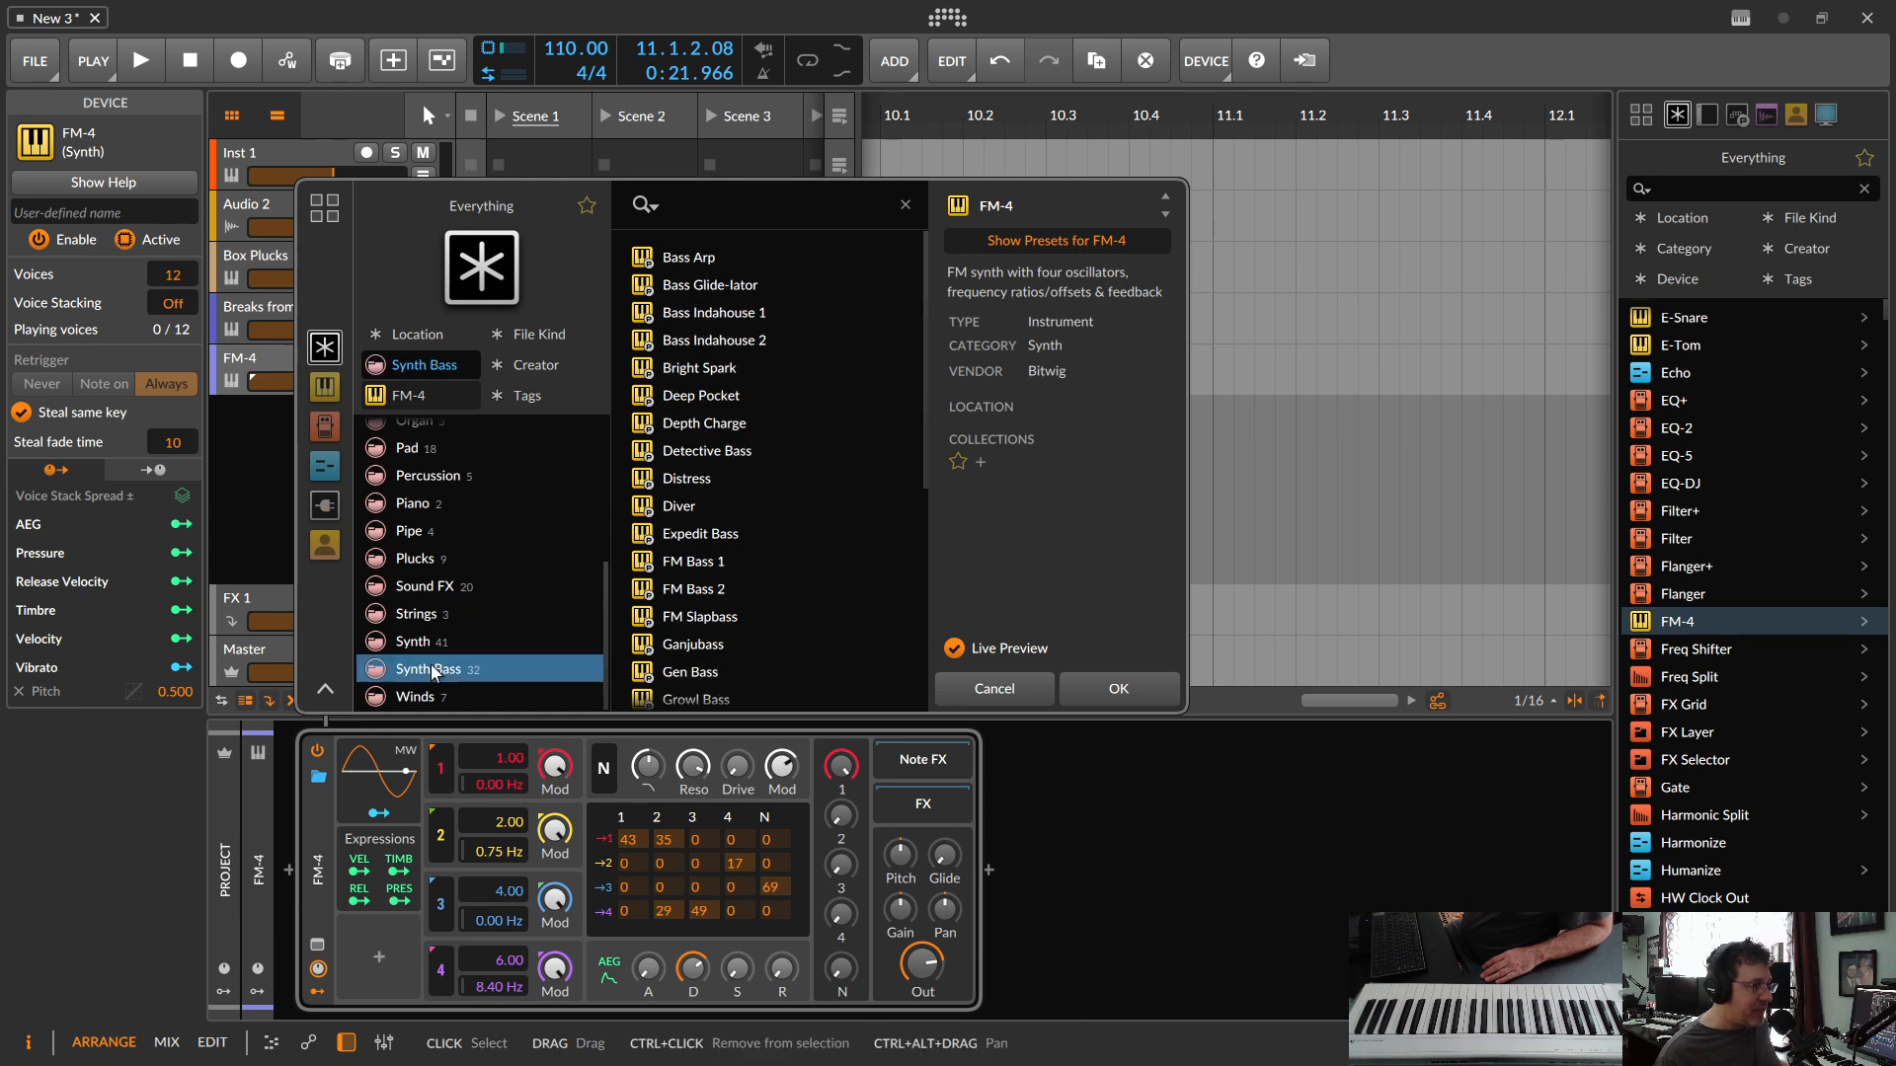
# Step: Audition several FM-4 bass presets from Bass Glide-lator through FM Slapbass and load Ganjubass
pyautogui.click(694, 282)
pyautogui.click(721, 450)
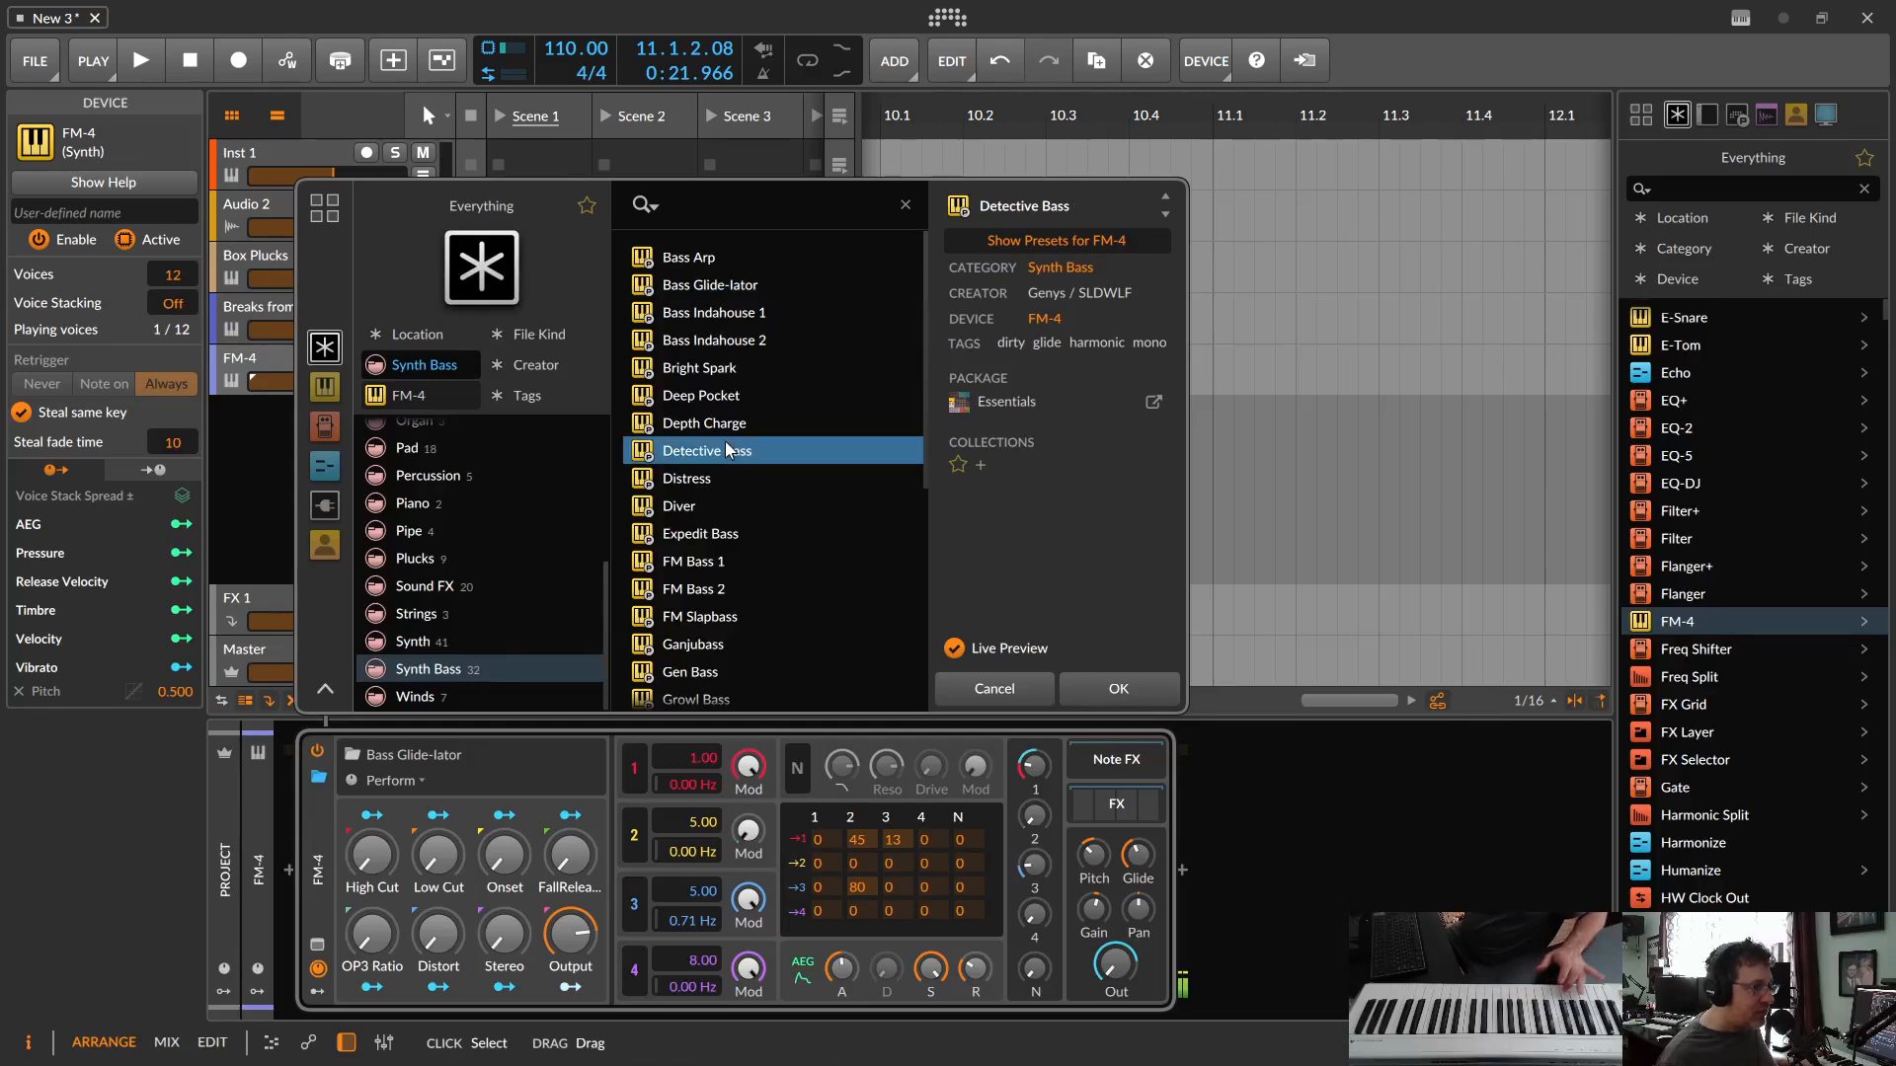
pyautogui.click(691, 563)
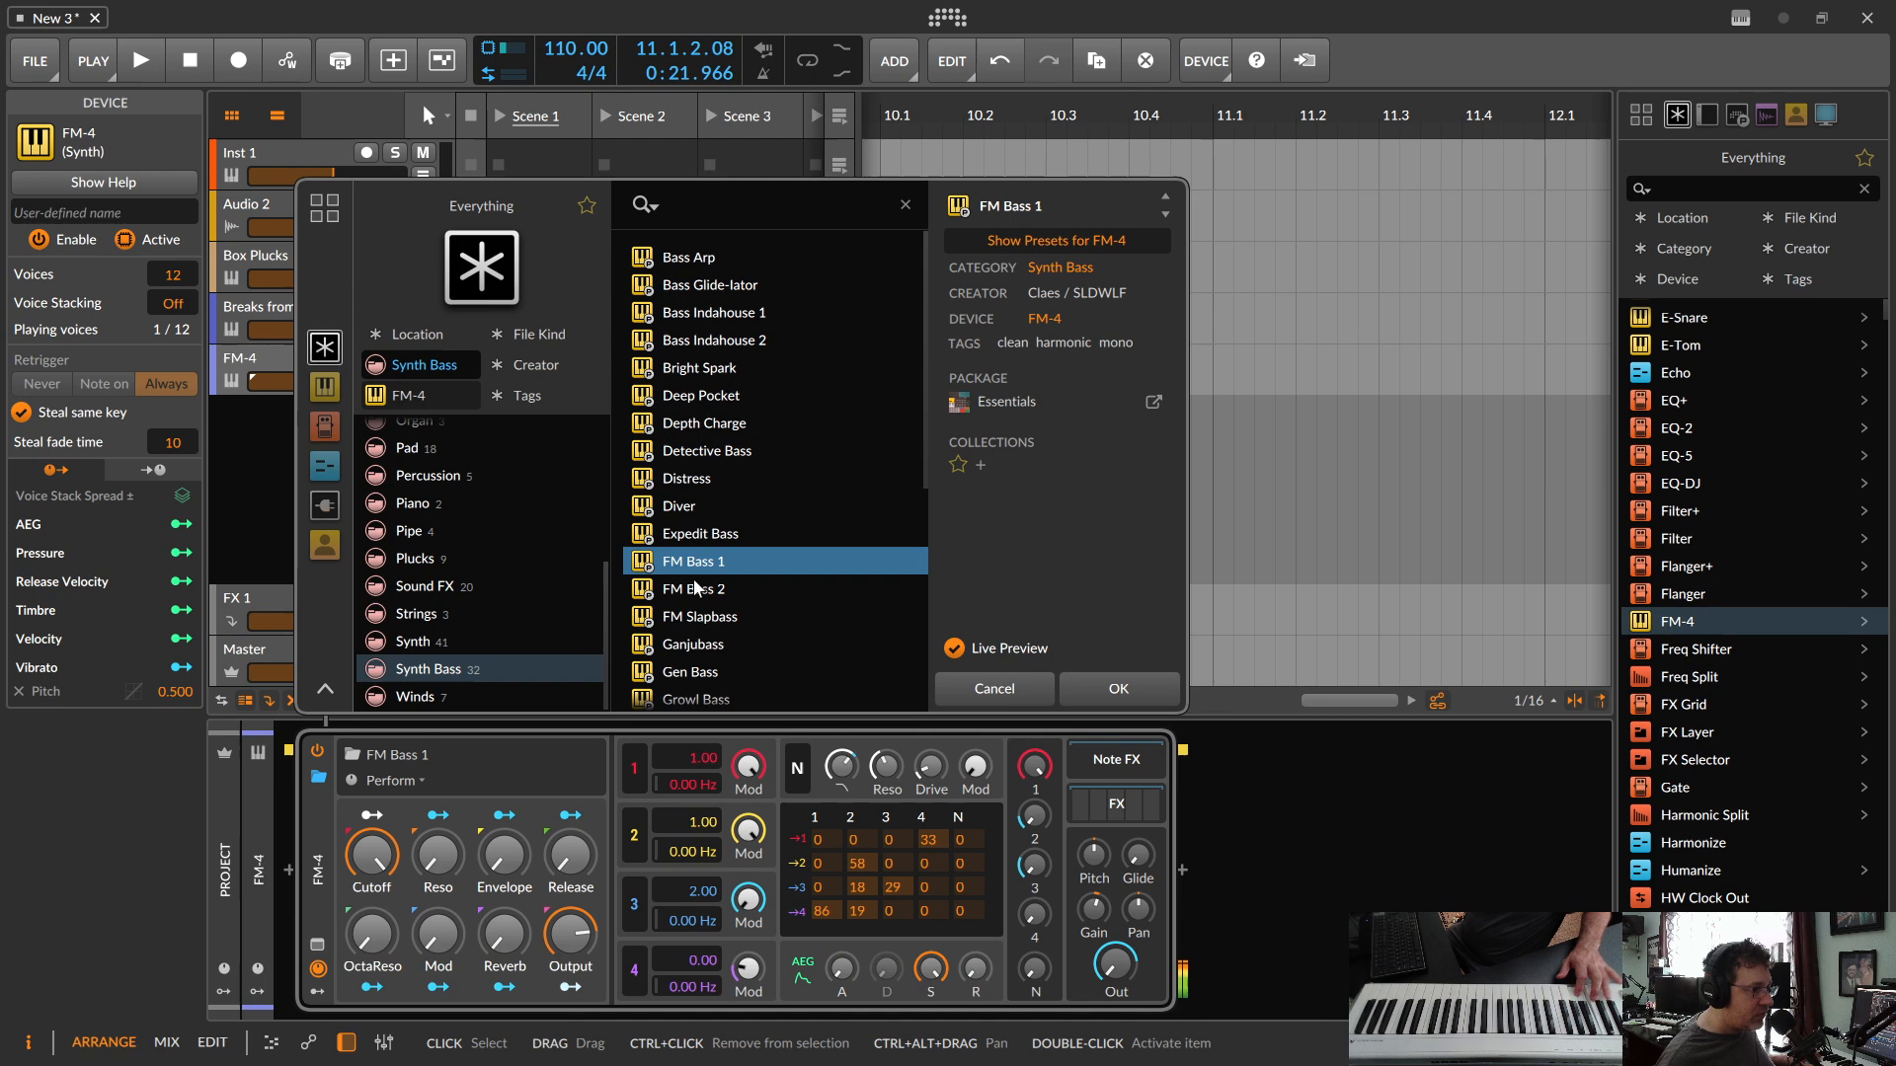
pyautogui.click(699, 590)
pyautogui.click(694, 616)
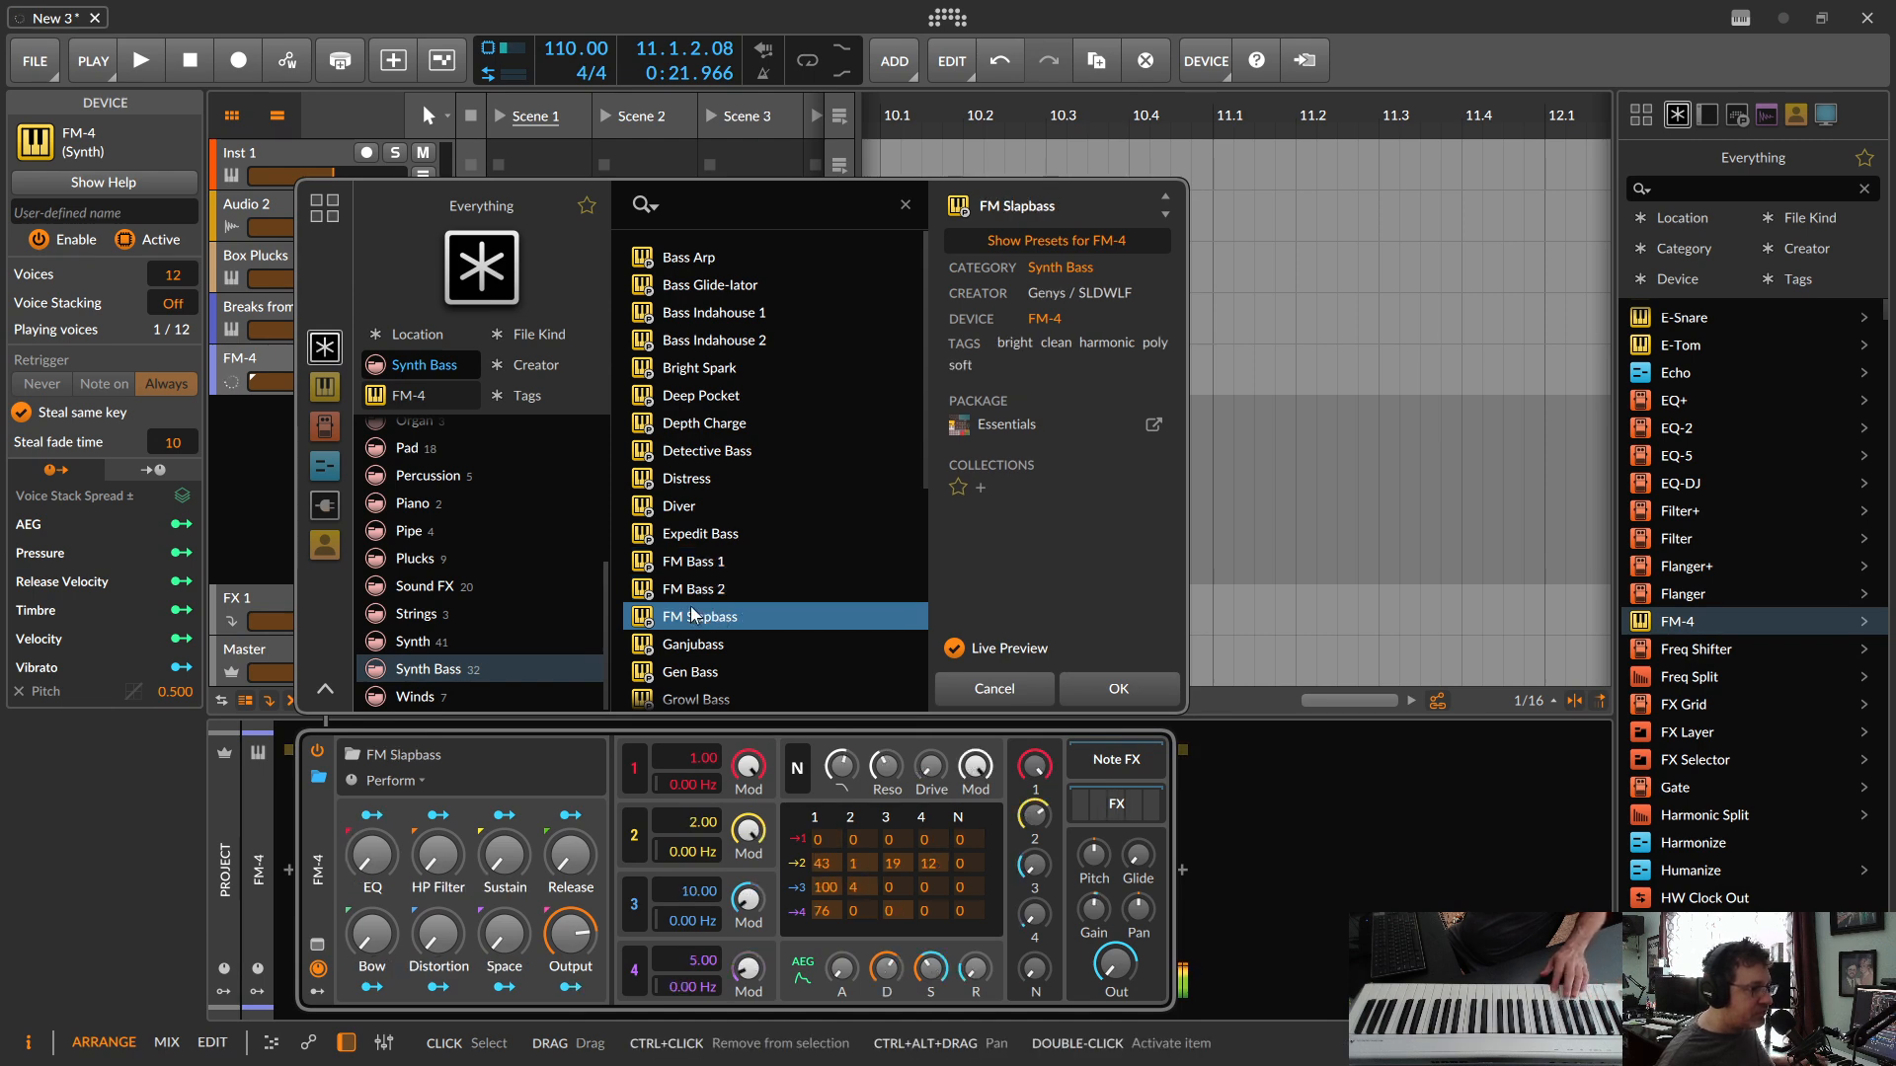
pyautogui.click(689, 646)
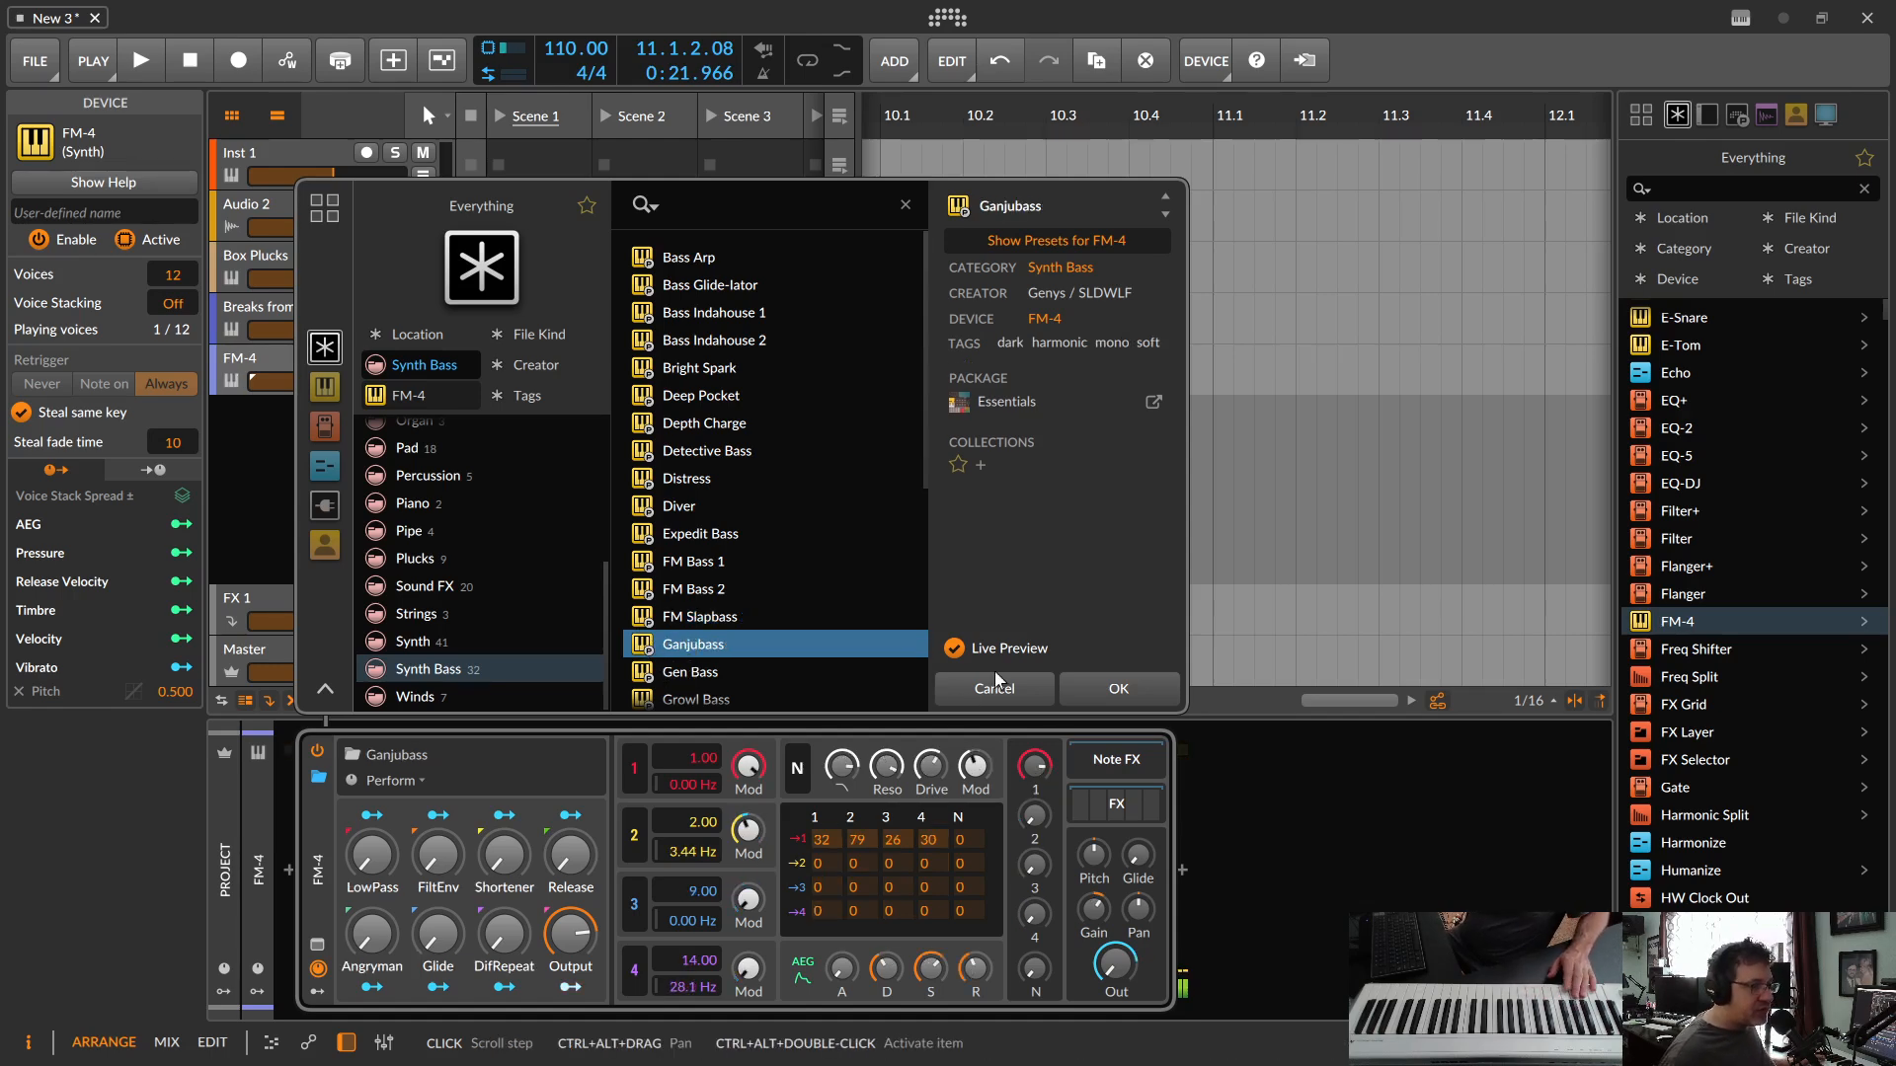
pyautogui.click(1106, 691)
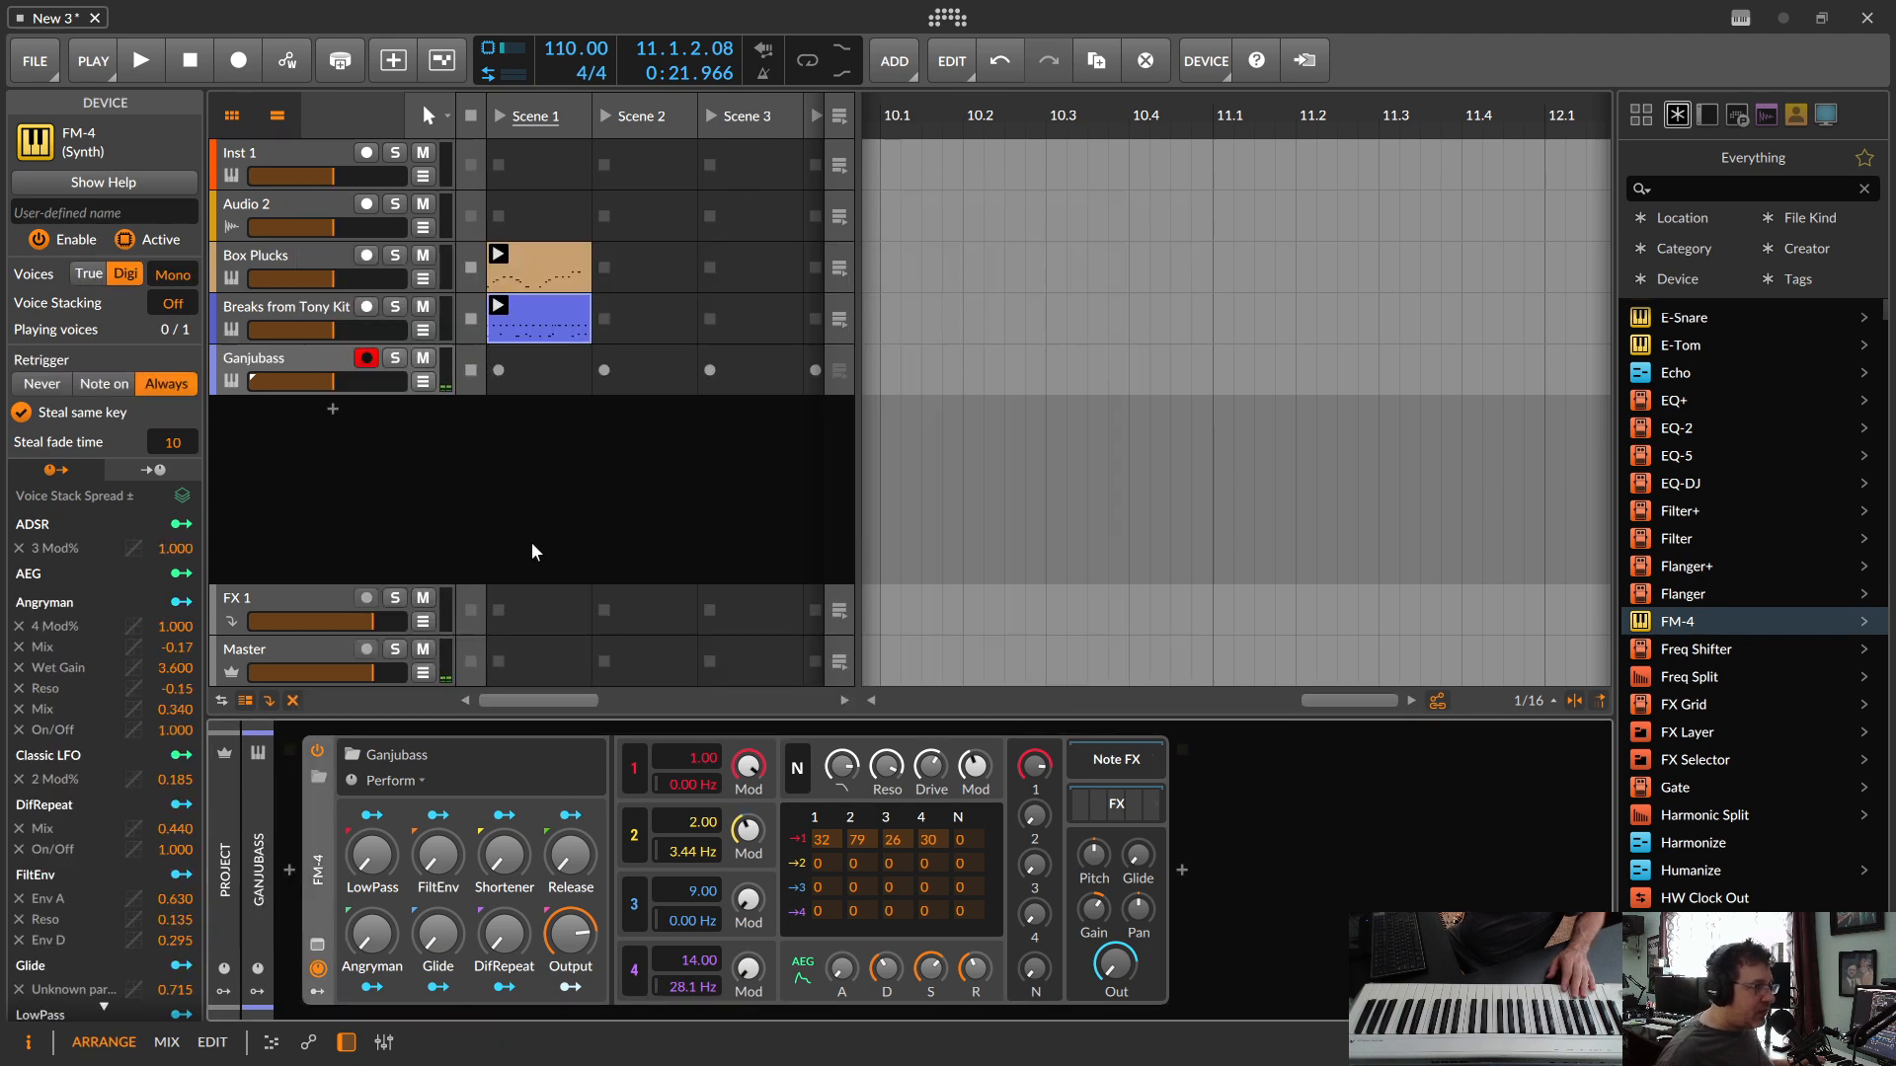
# Step: Record a bass line into the Ganjubass track's Scene 1 slot and open the clip in the note editor
pyautogui.click(500, 369)
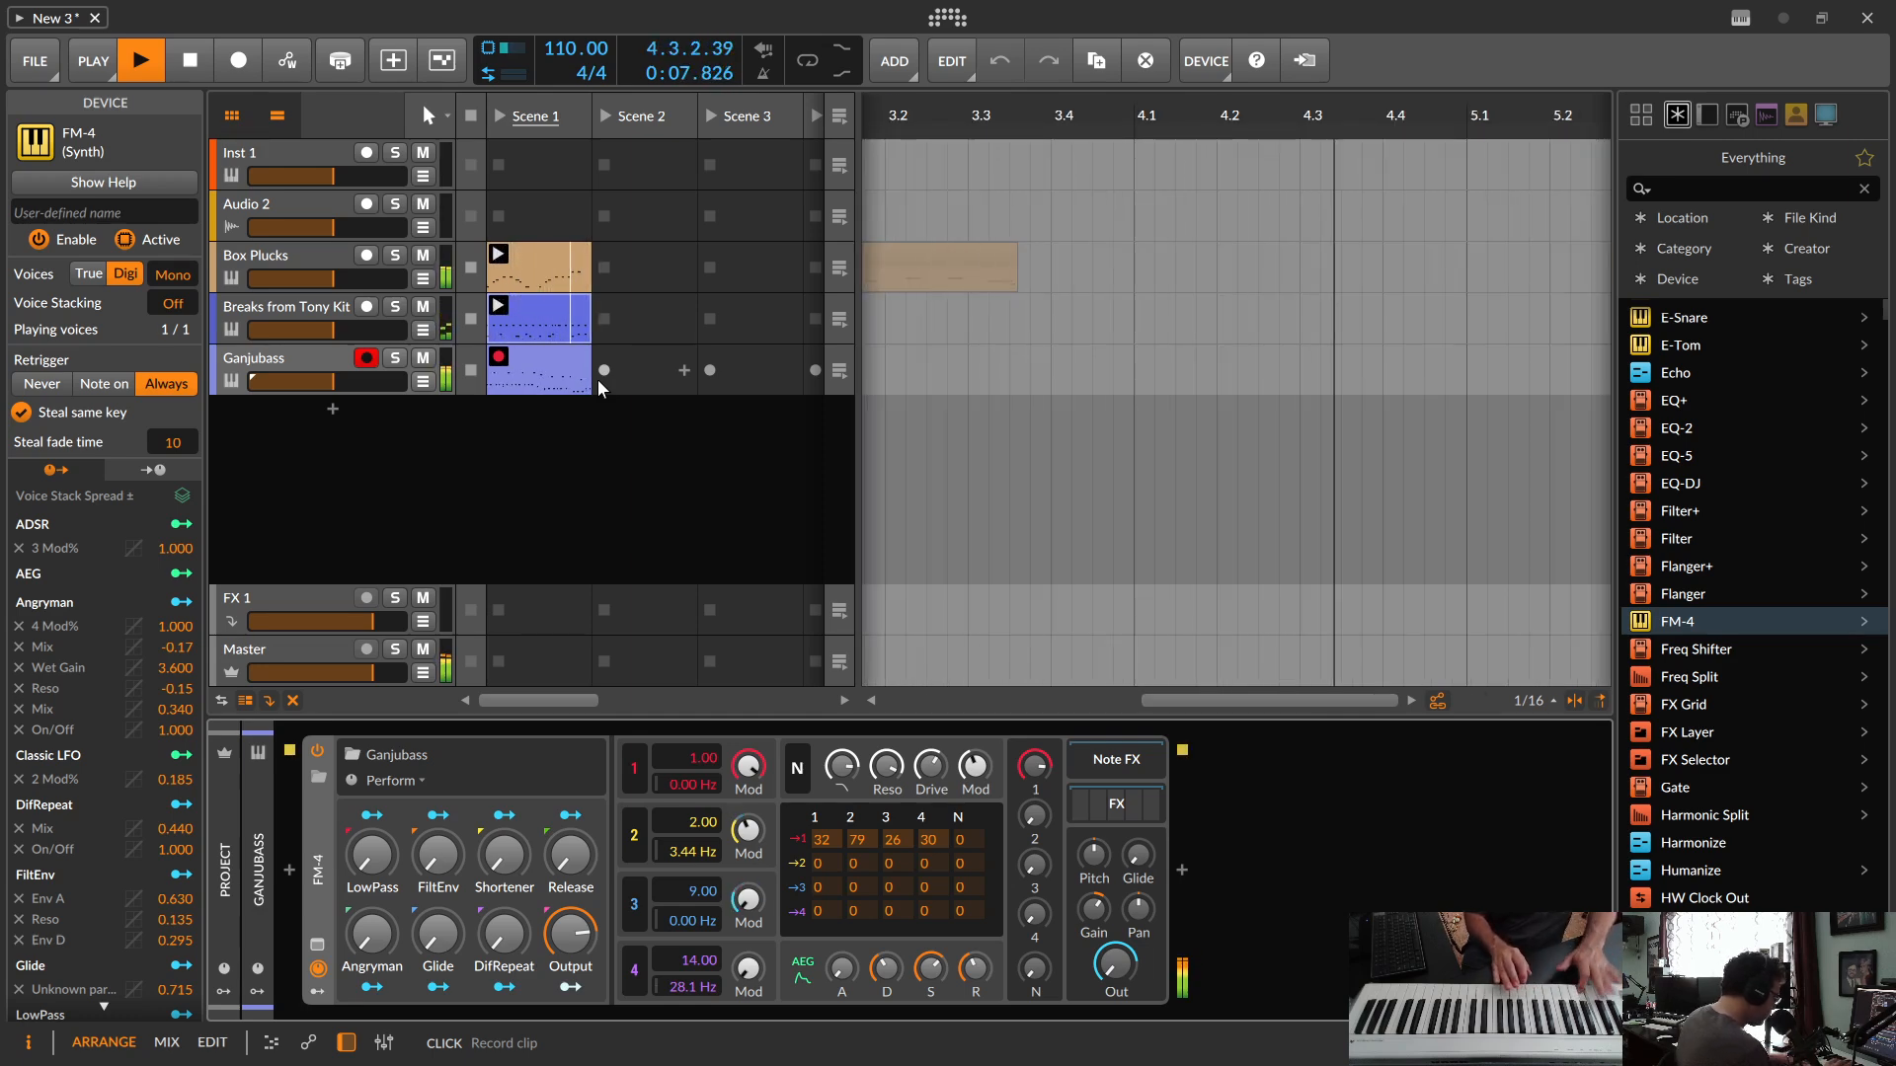
pyautogui.press('space')
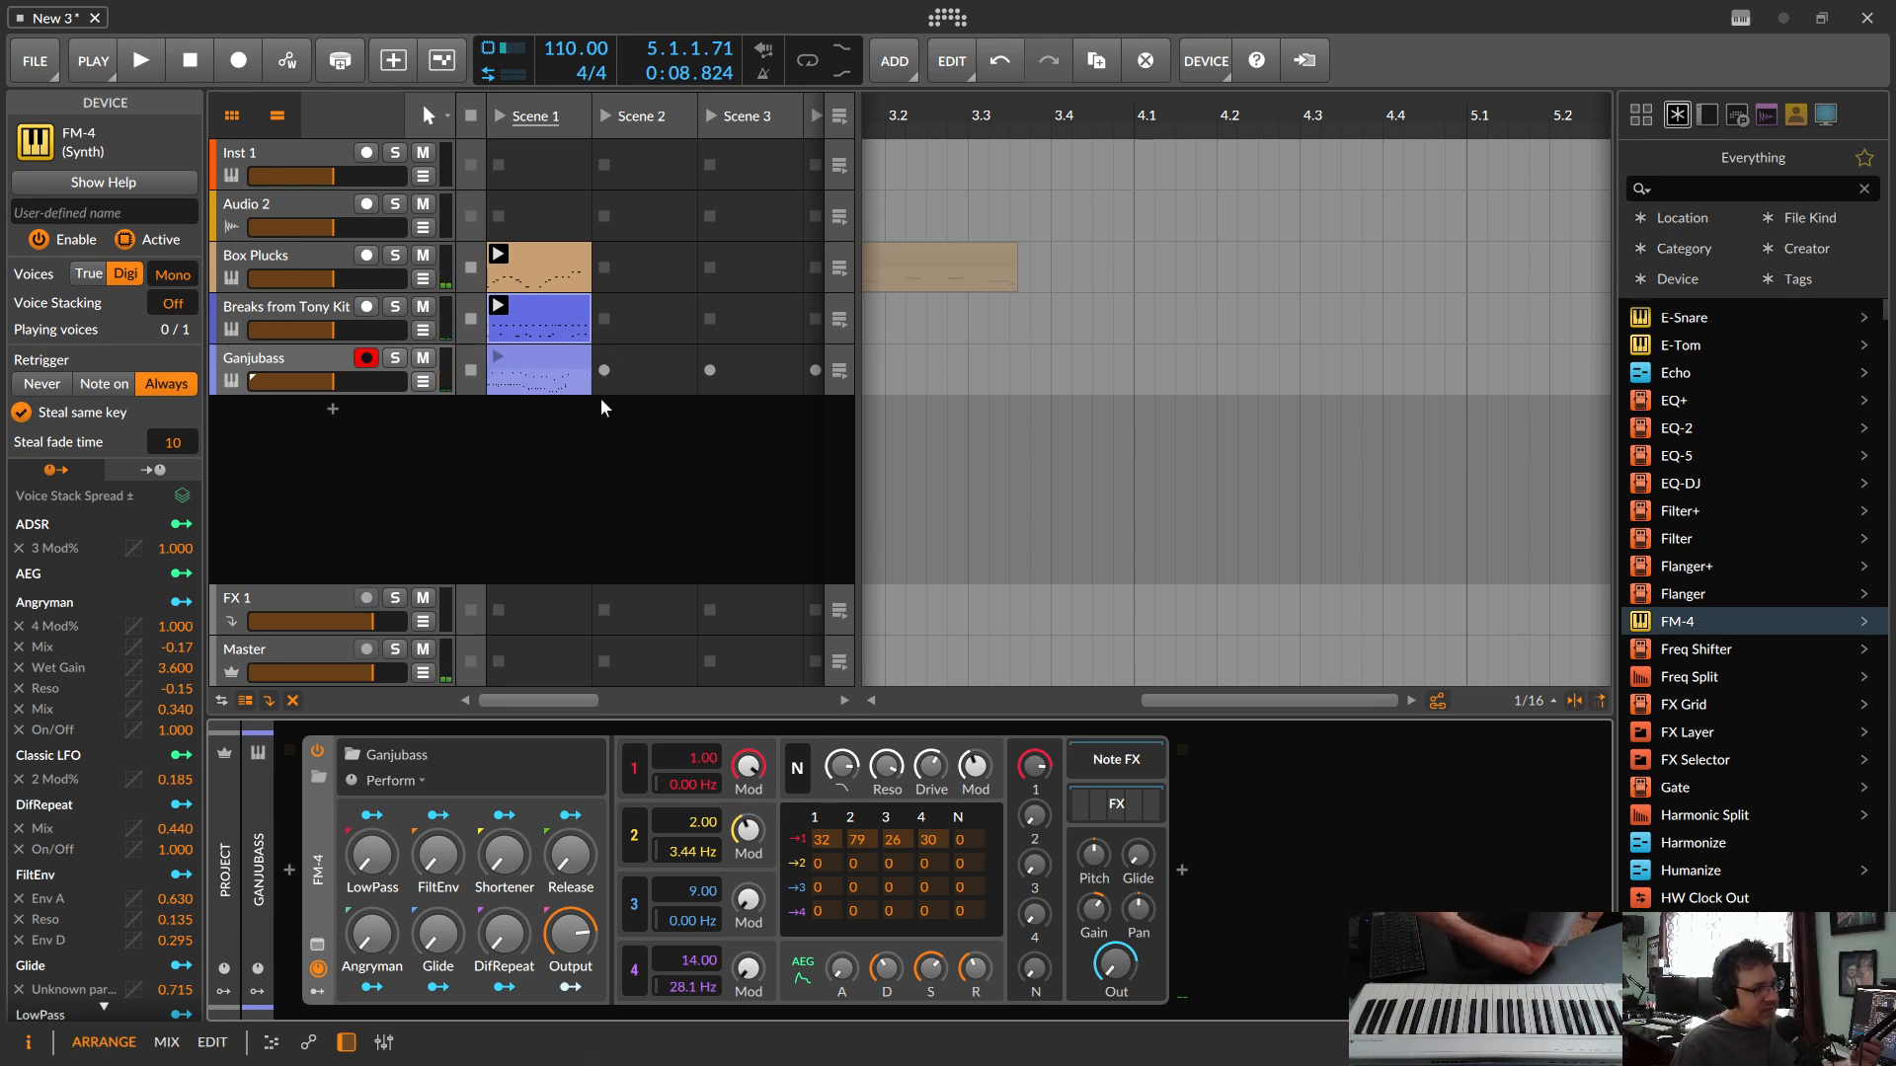
pyautogui.doubleClick(557, 359)
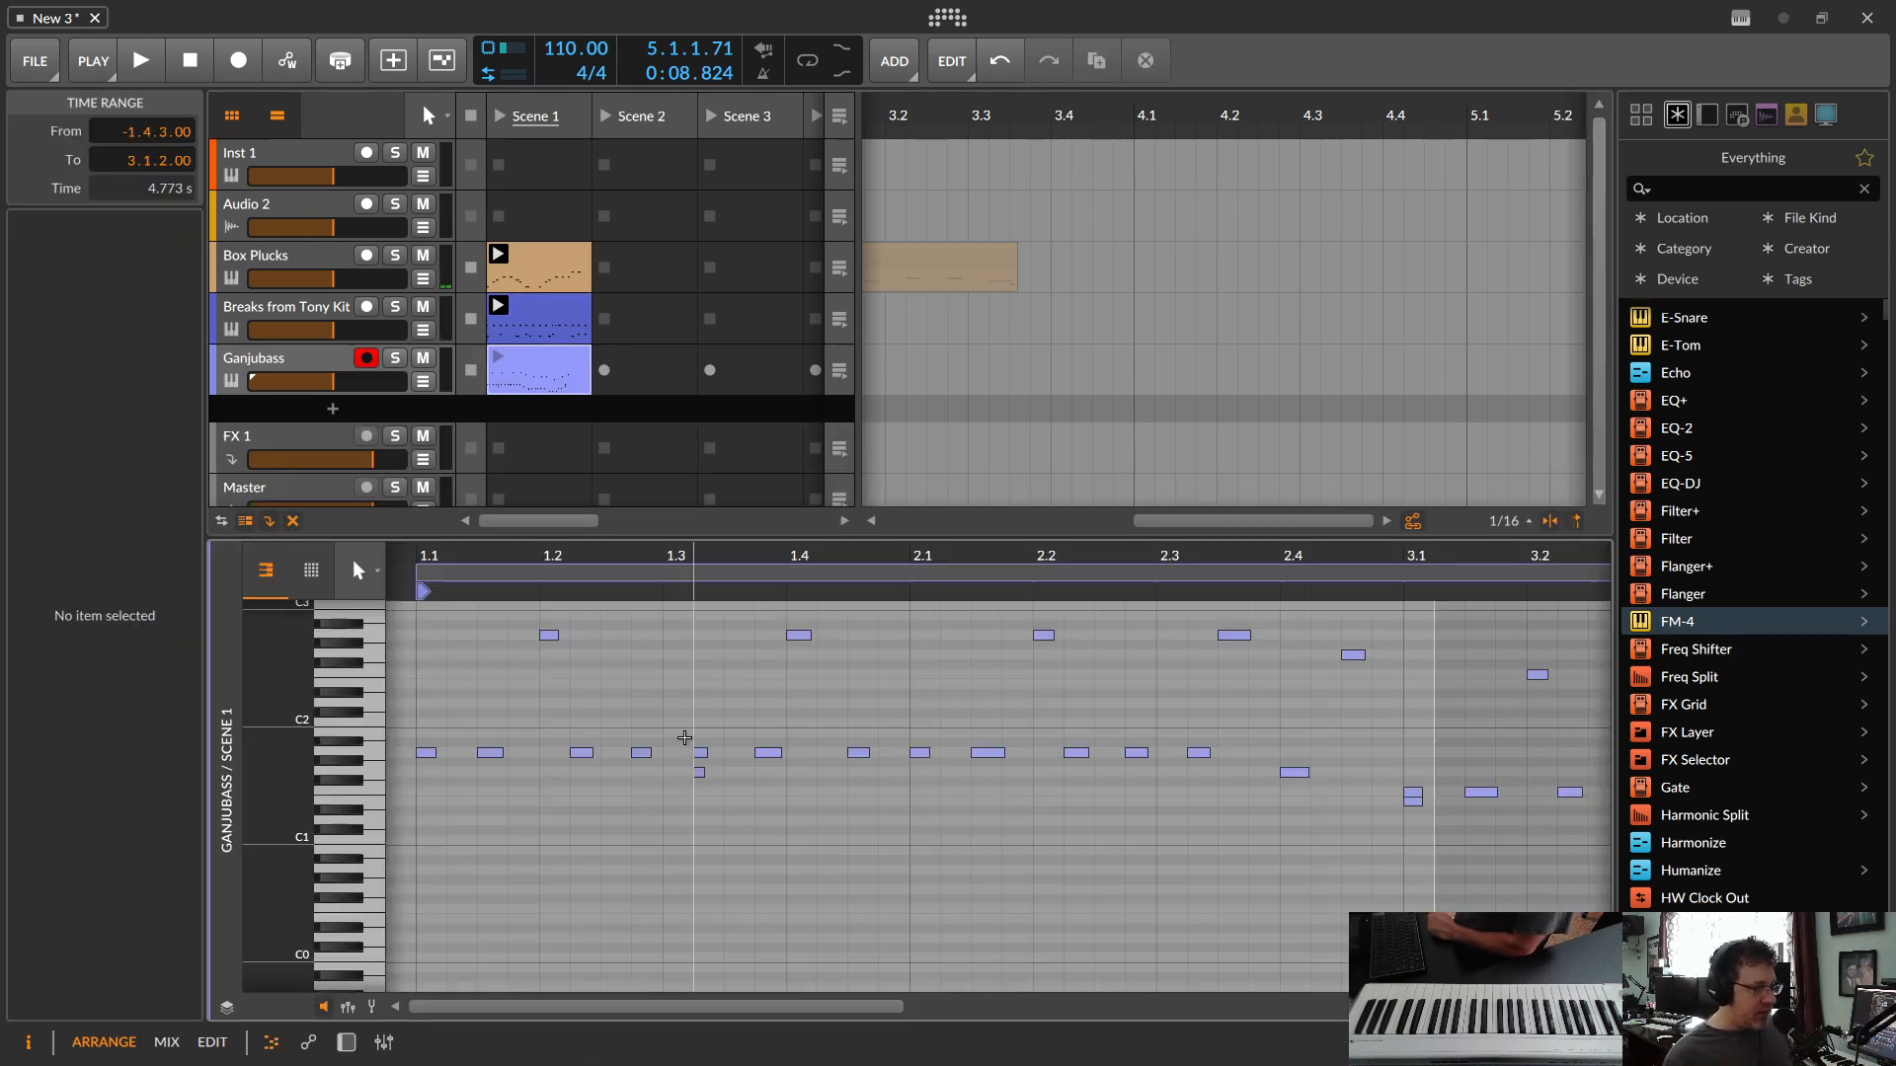
# Step: Play through the bass clip and delete the lower stray notes doubled at 1.3.2 and at the start of bar 3
pyautogui.click(500, 355)
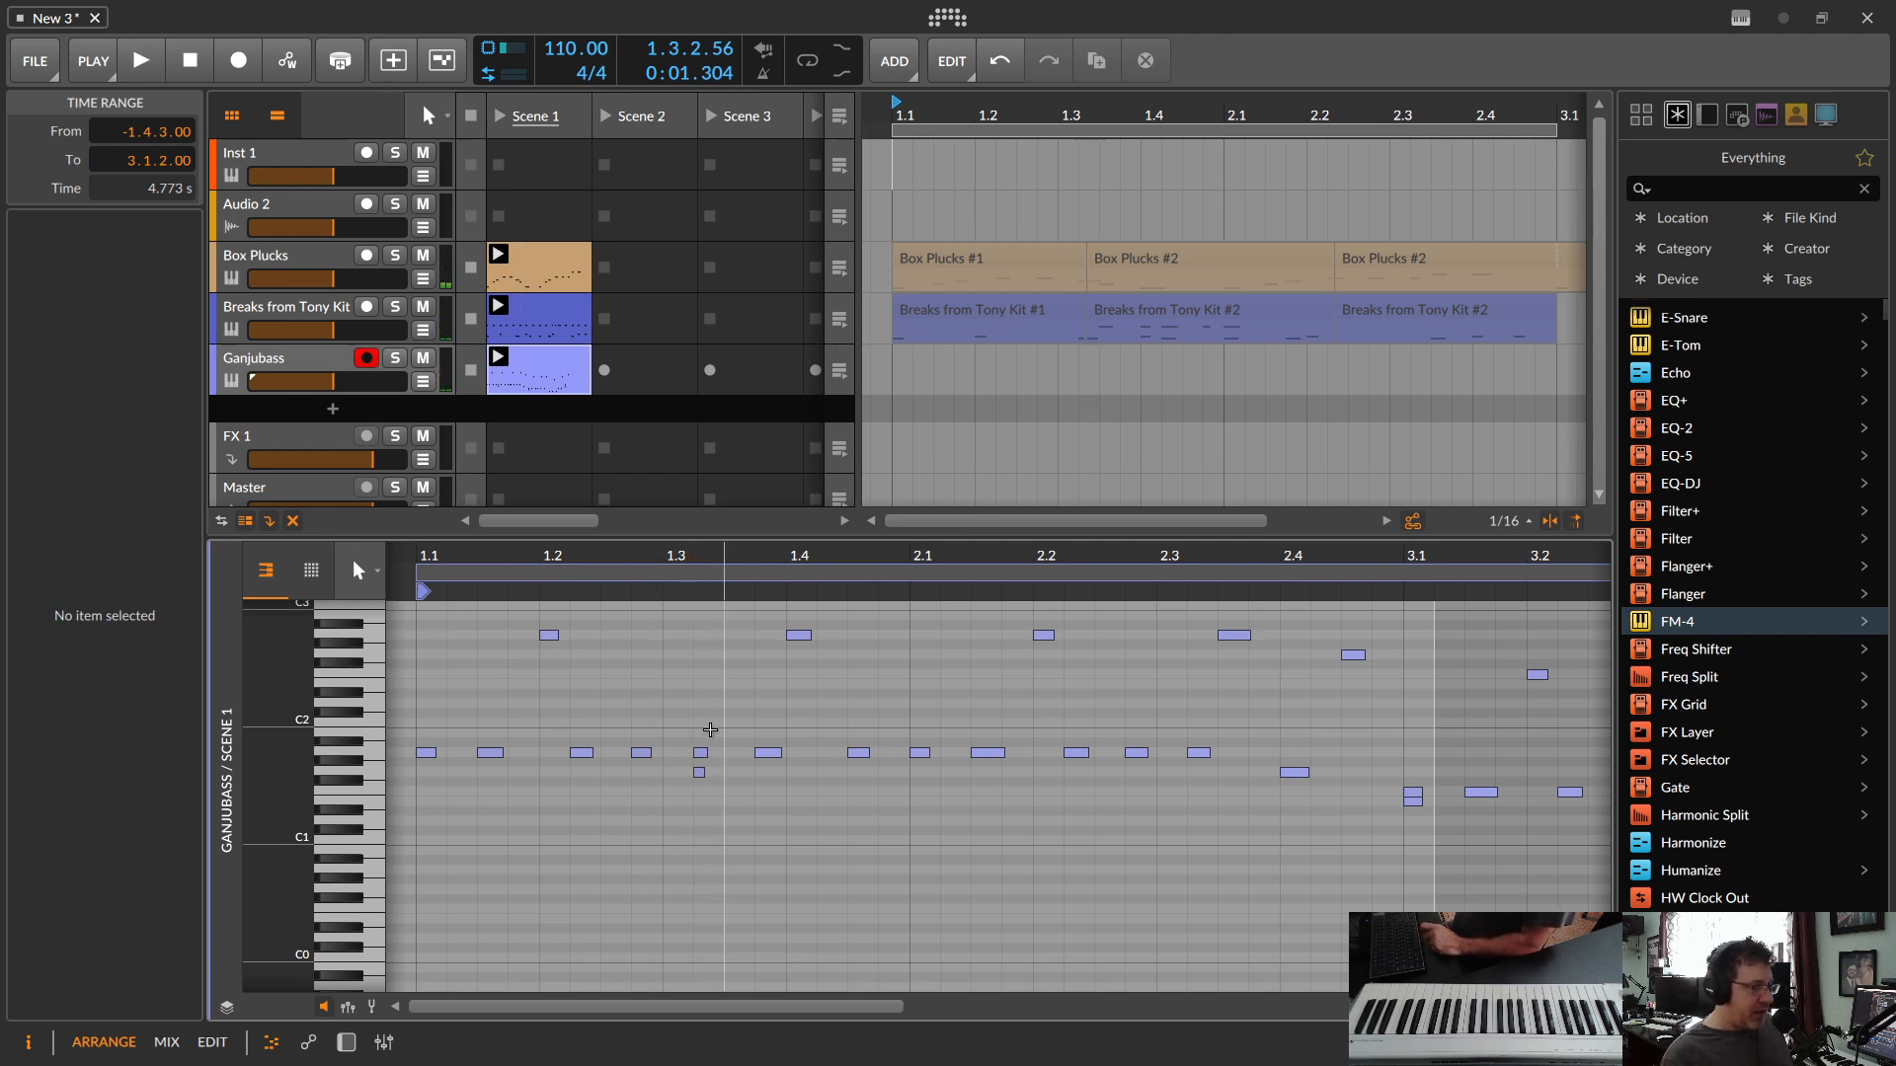
pyautogui.doubleClick(699, 773)
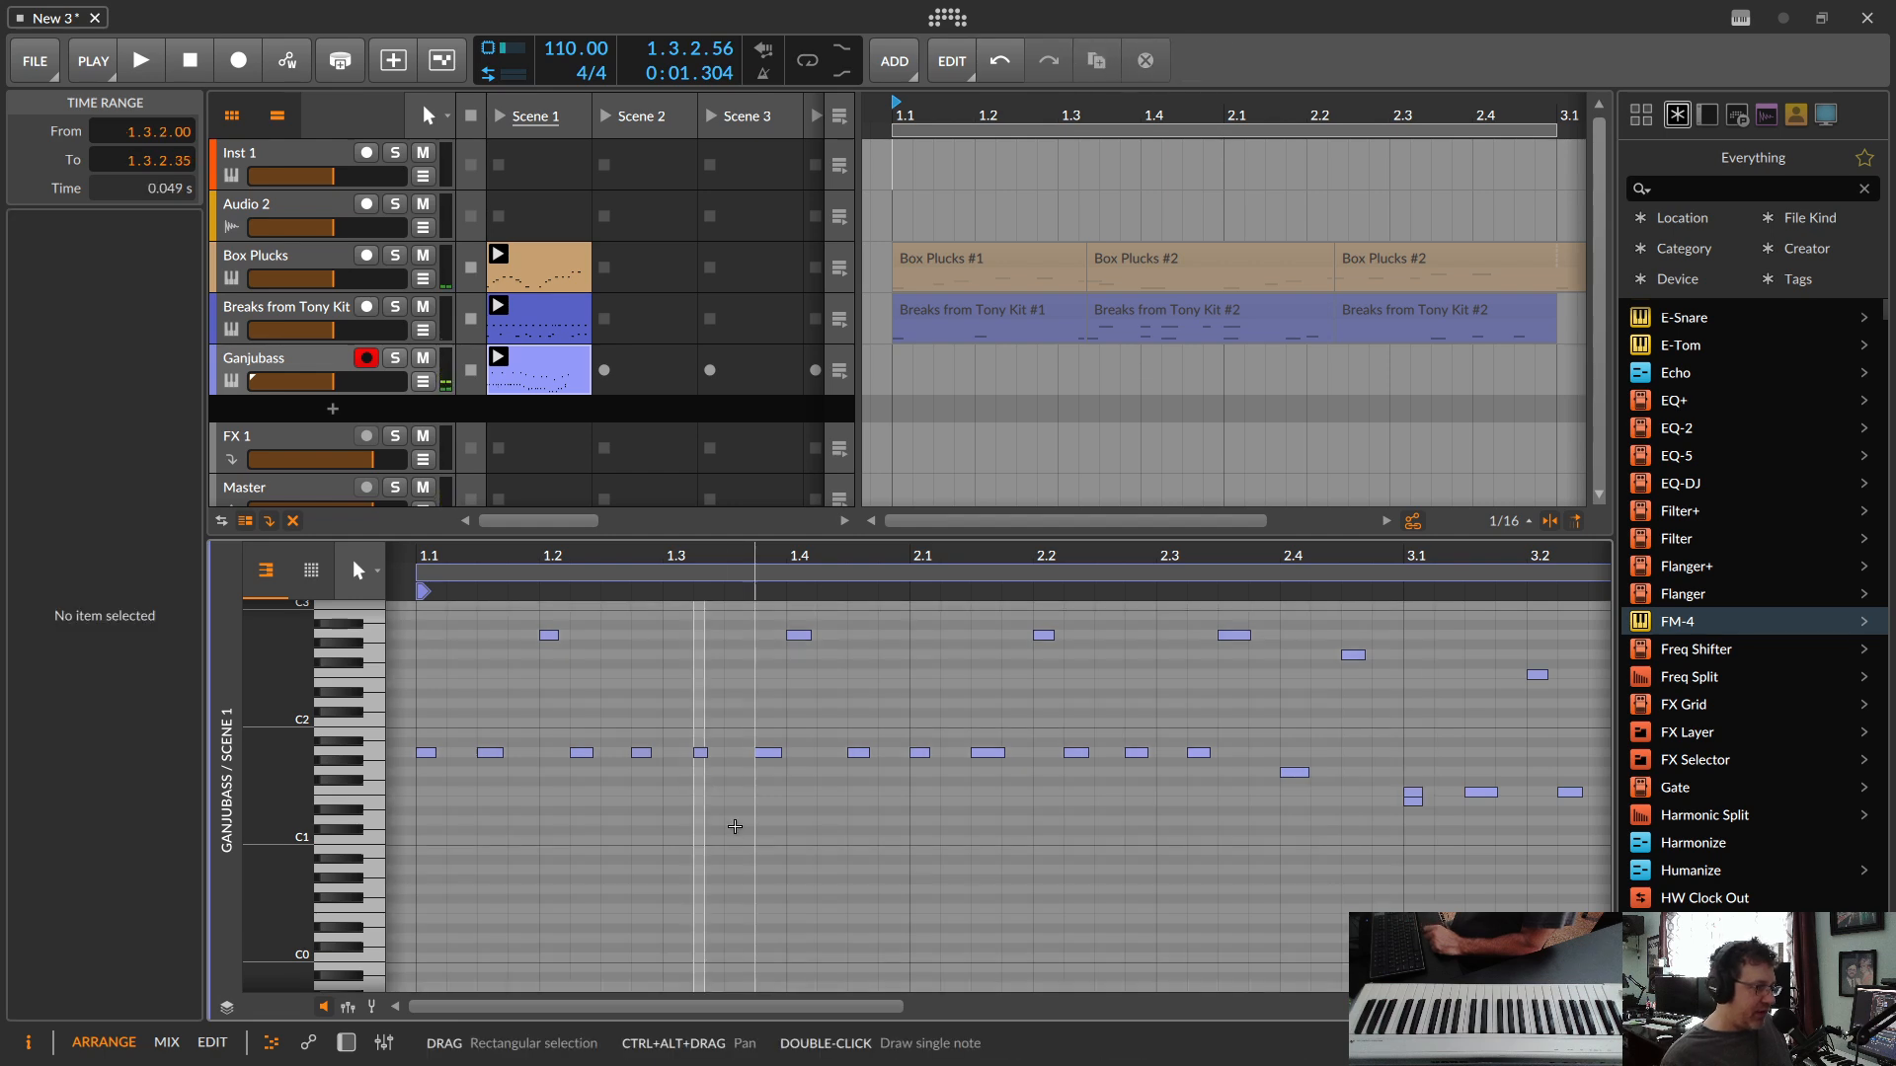
pyautogui.click(498, 362)
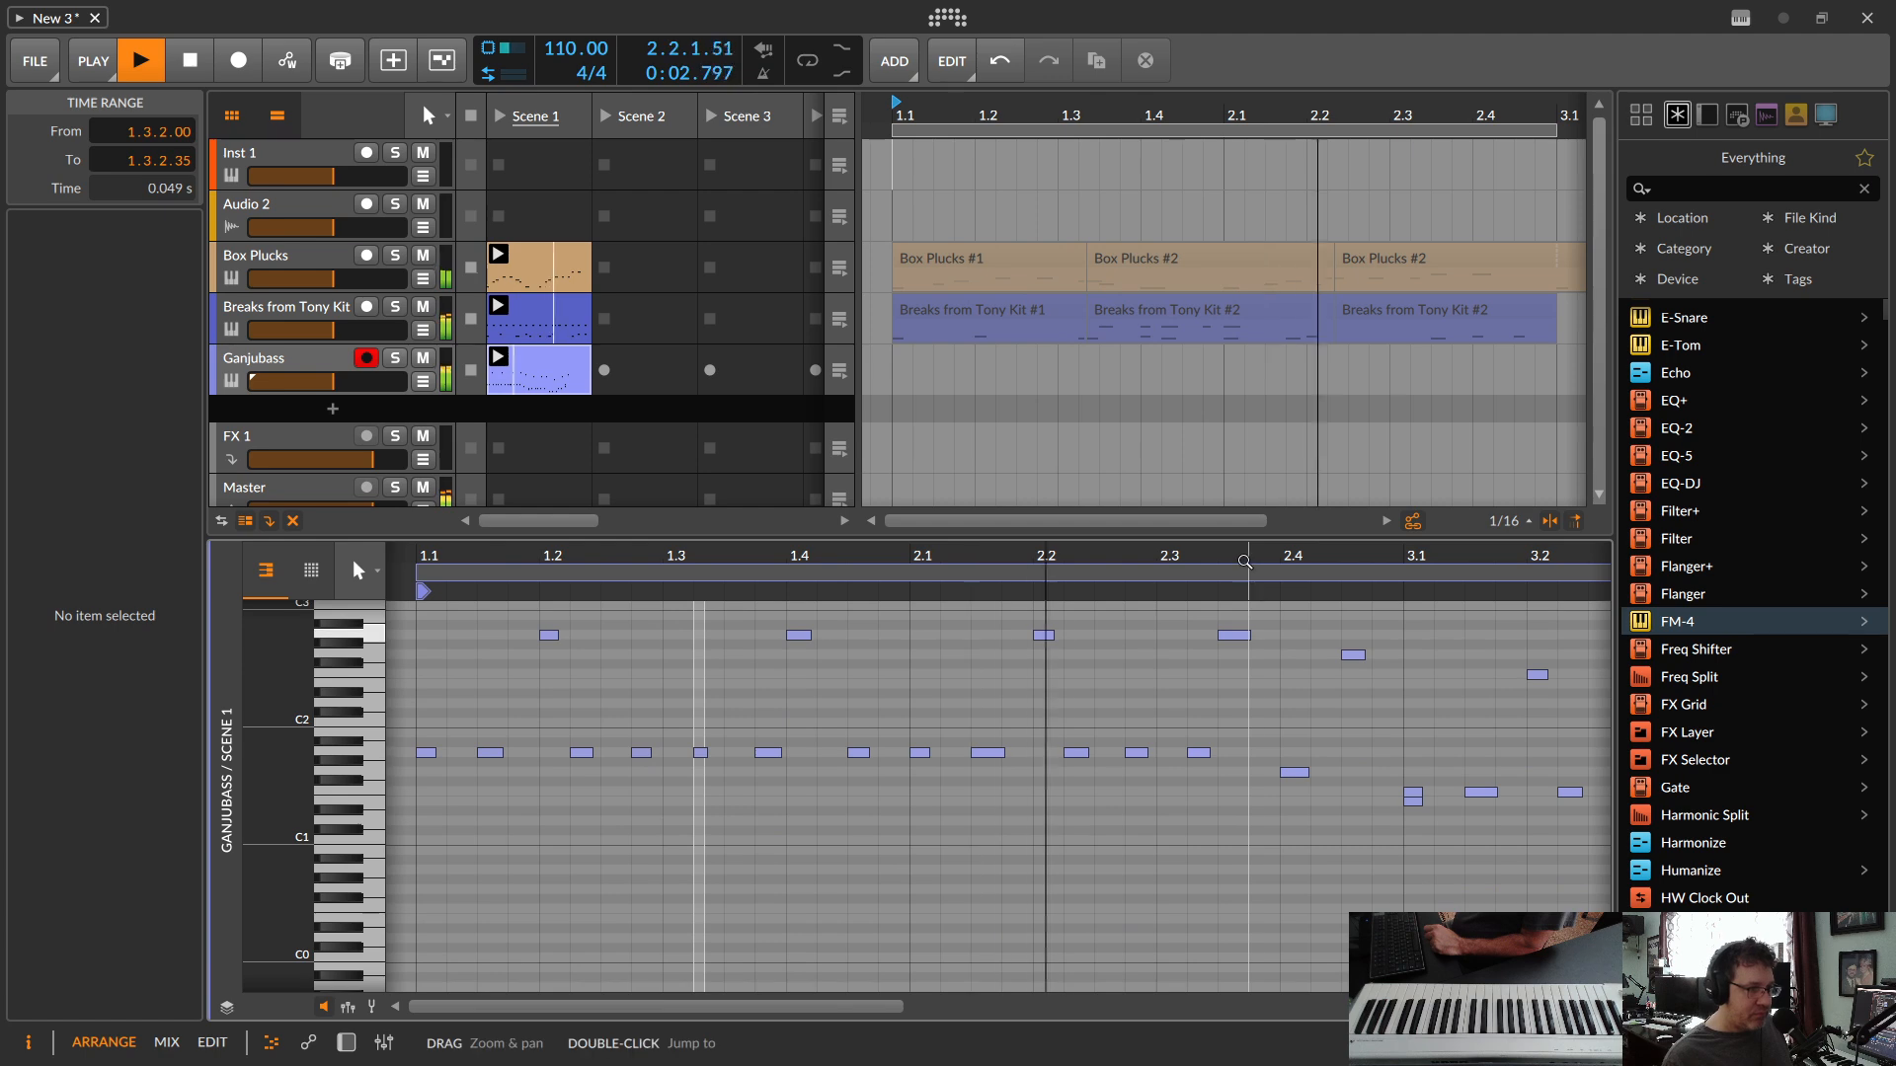
pyautogui.moveTo(1249, 557); pyautogui.dragTo(904, 559)
pyautogui.press('space')
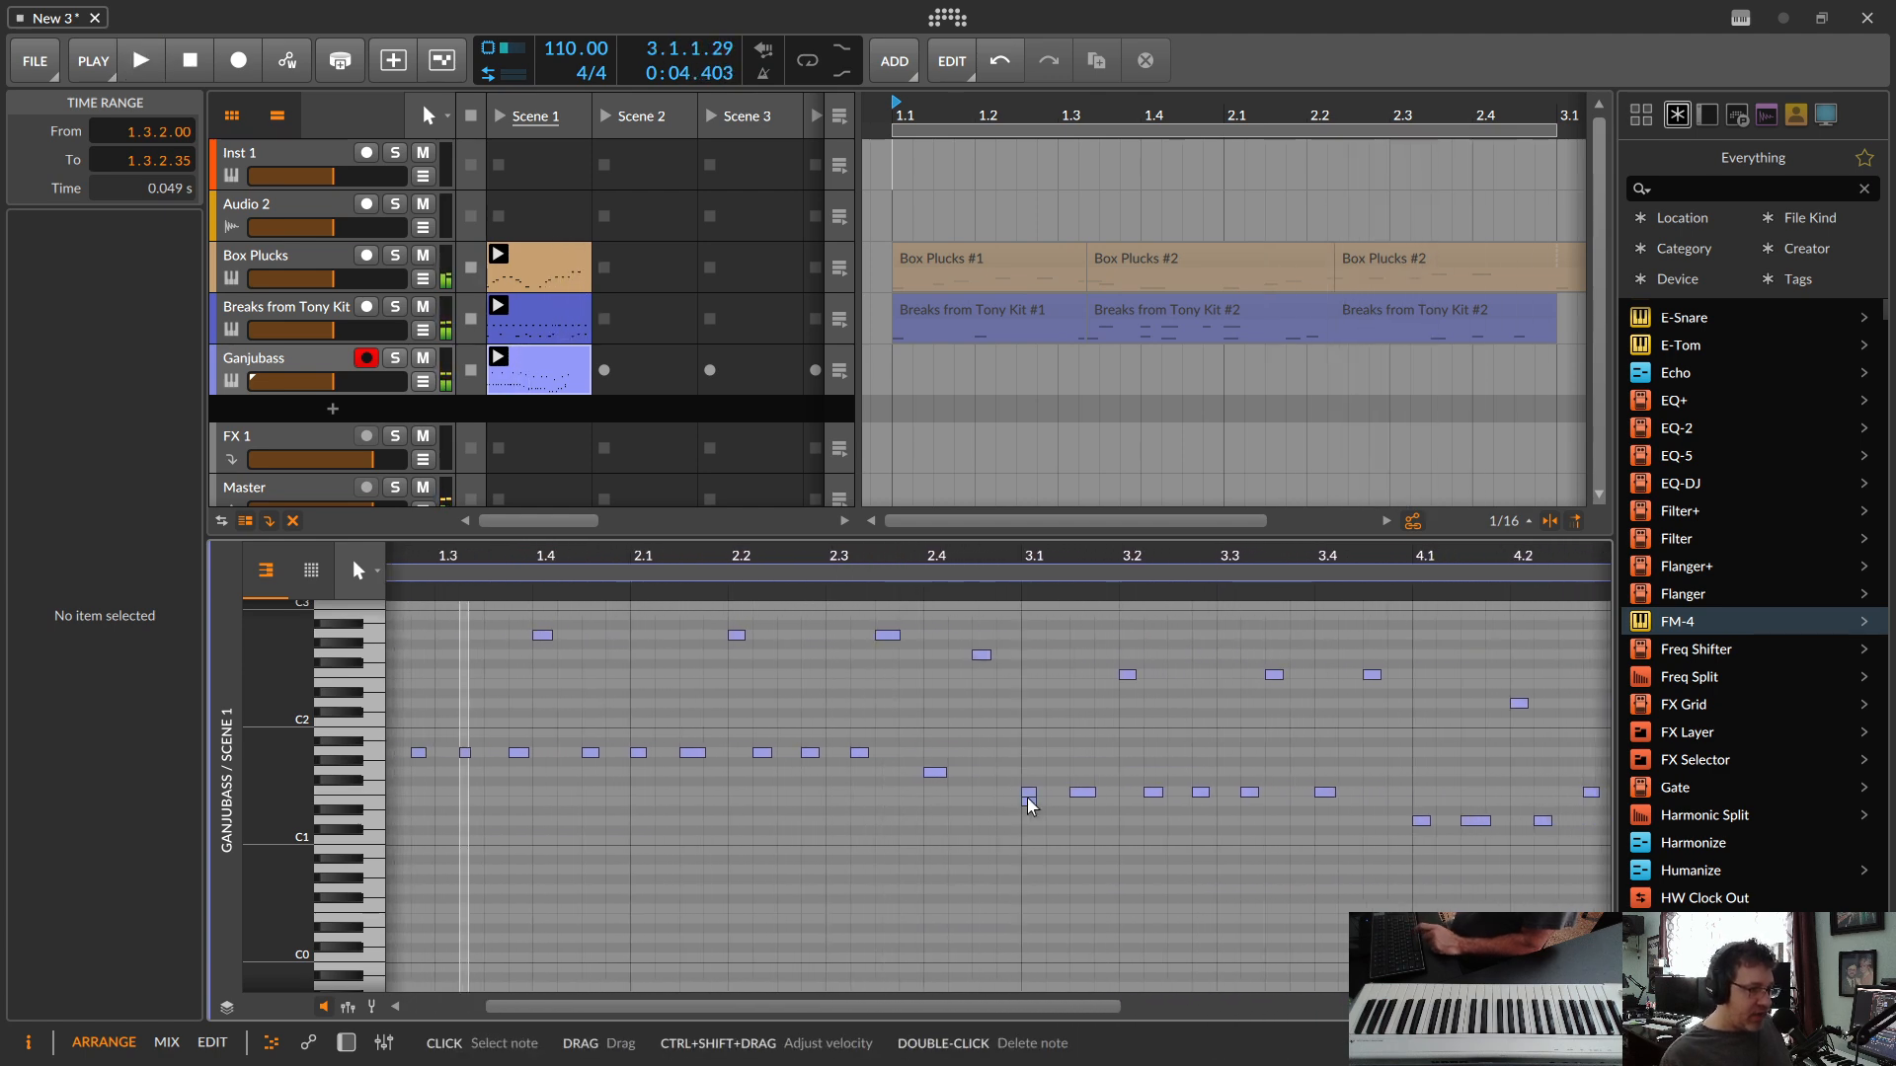
pyautogui.doubleClick(1025, 804)
pyautogui.press('space')
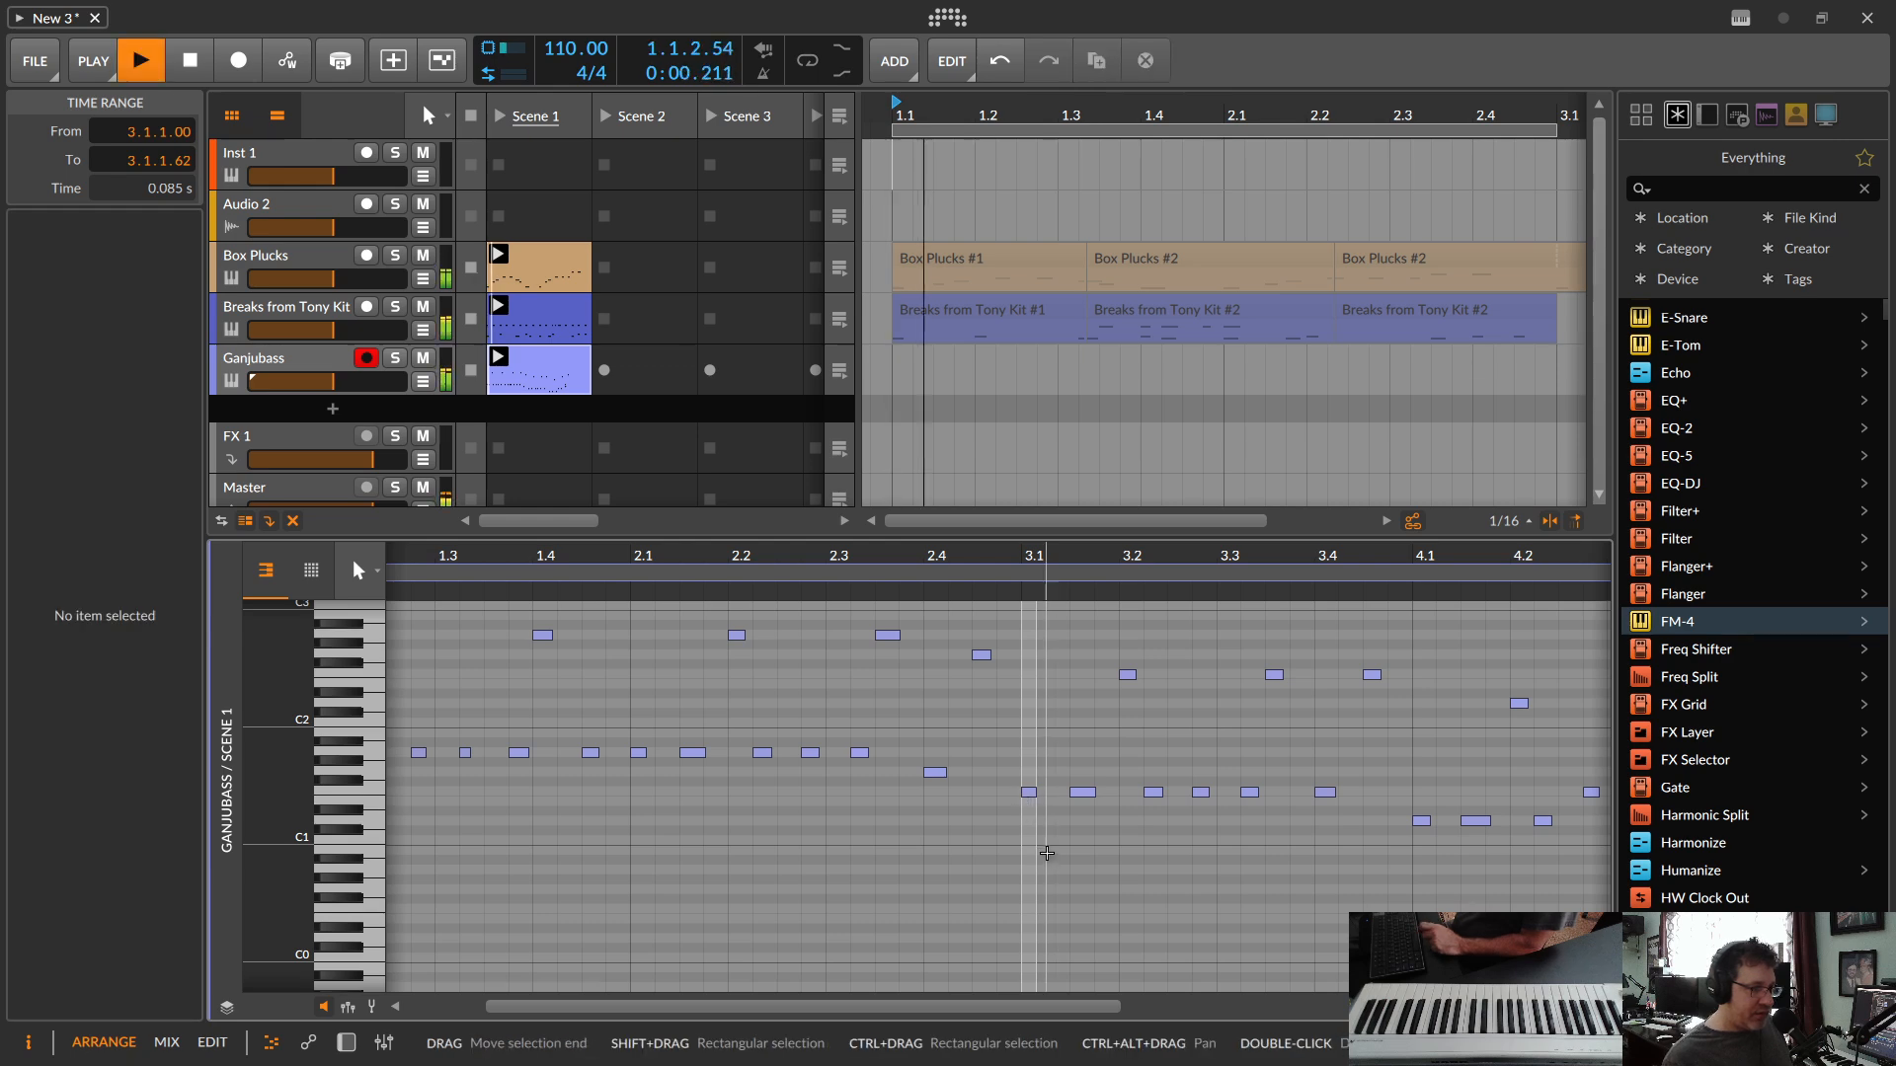
# Step: Check the bass notes in bars 3 and 4 and delete the upper of the two doubled notes at 4.4.1
pyautogui.moveTo(1024, 554); pyautogui.dragTo(528, 567)
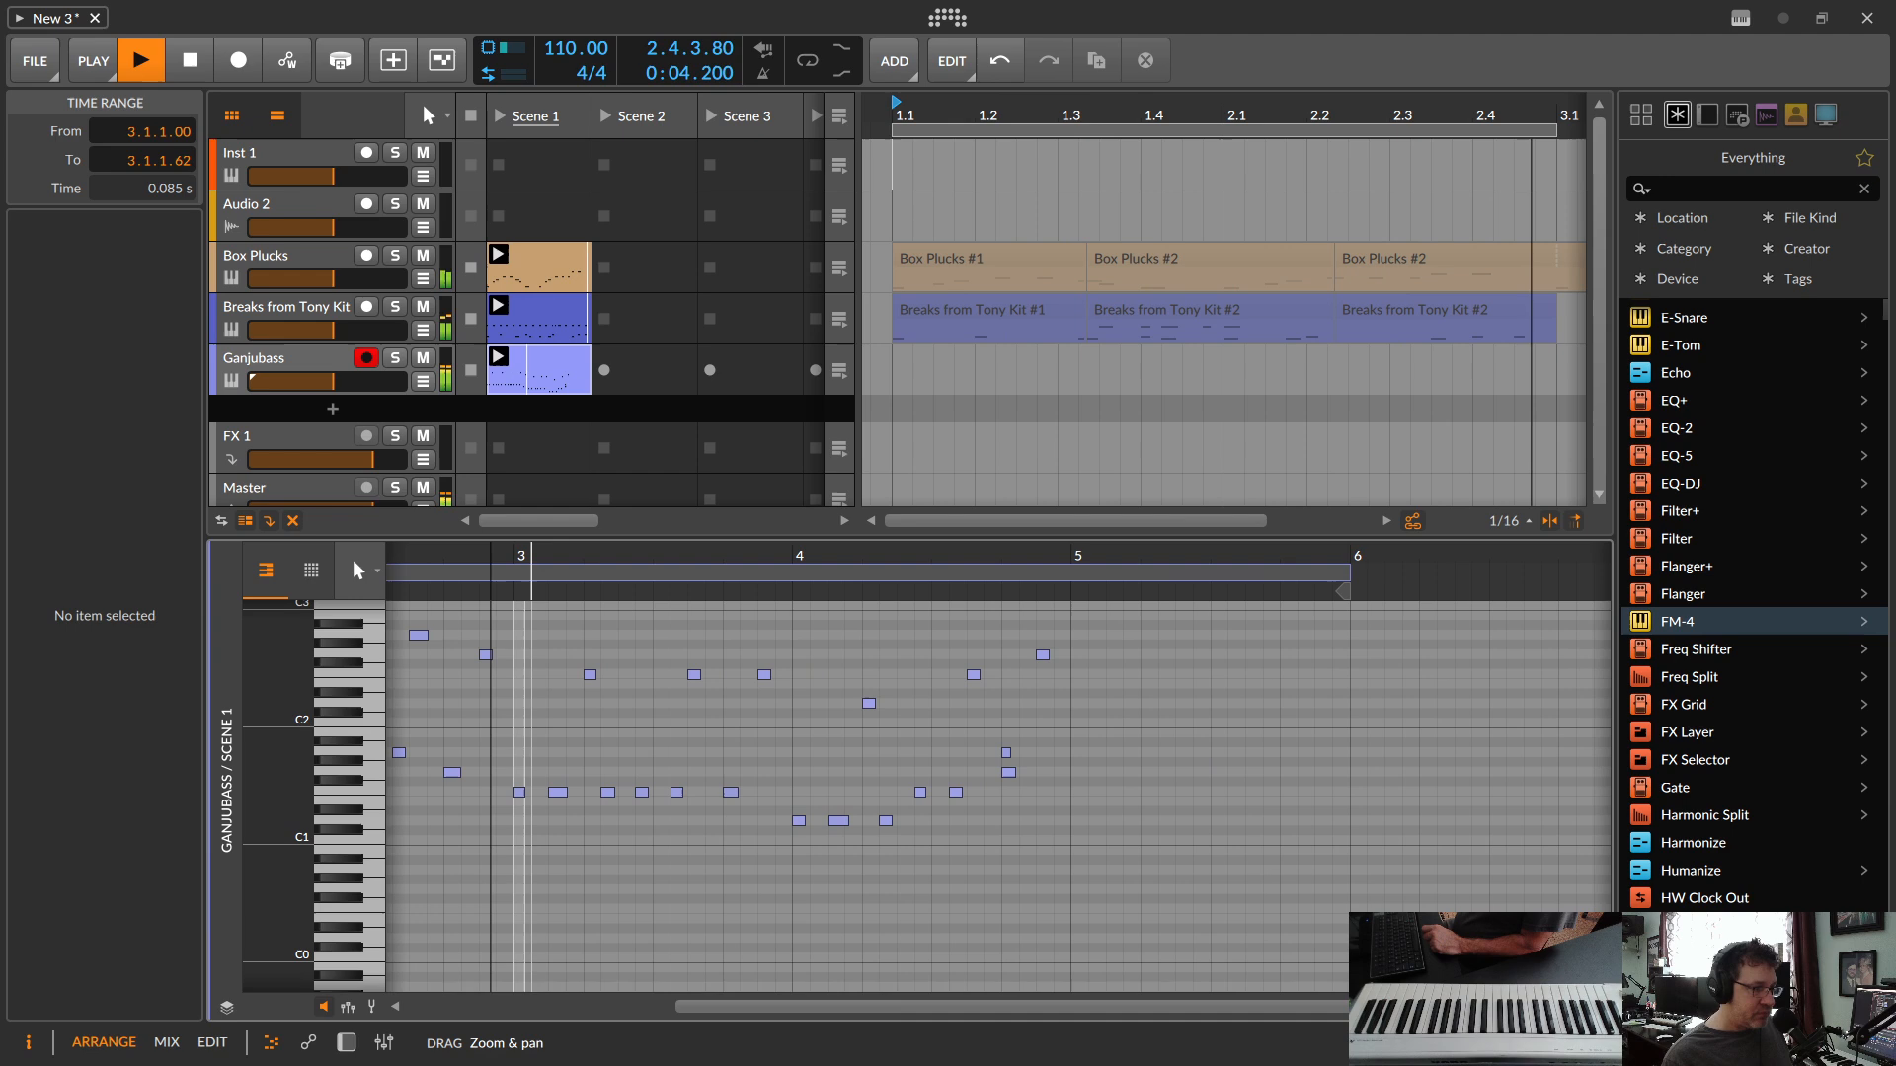
pyautogui.moveTo(742, 582); pyautogui.dragTo(756, 584)
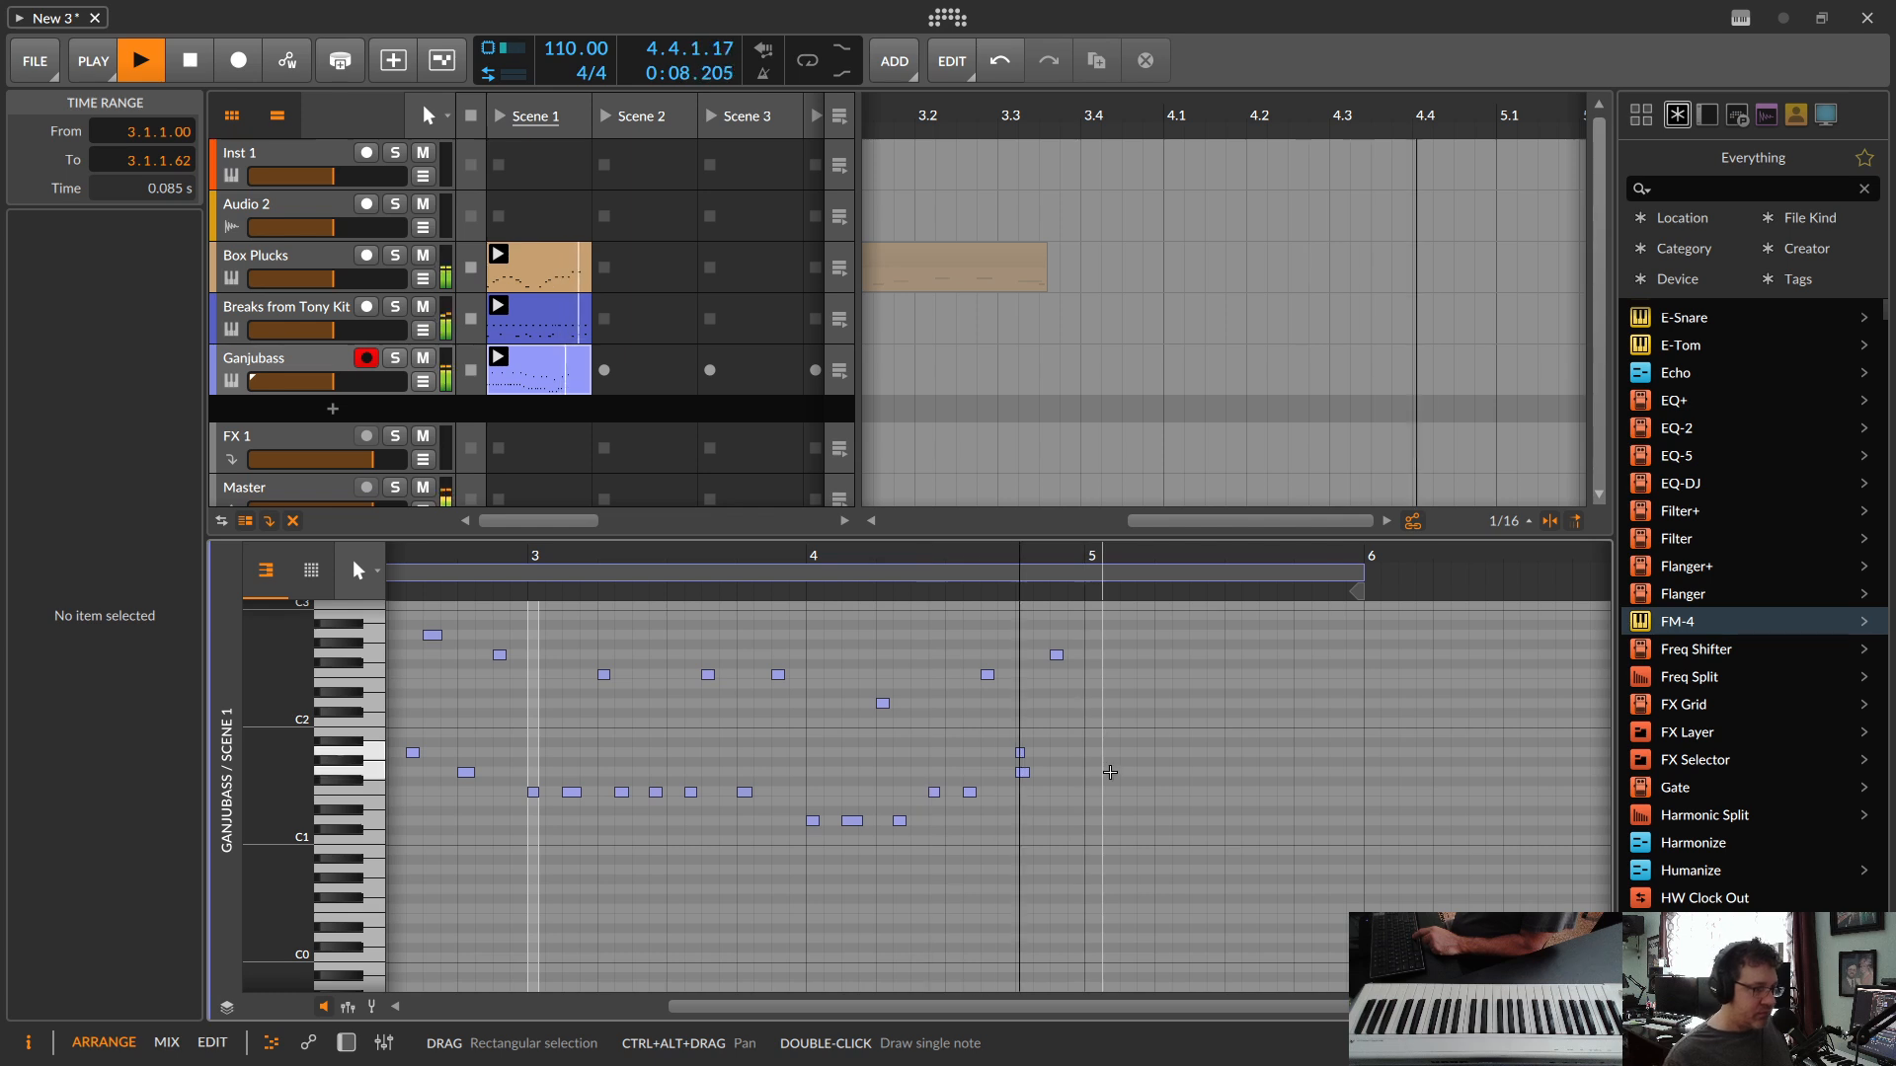
pyautogui.press('space')
pyautogui.click(1010, 798)
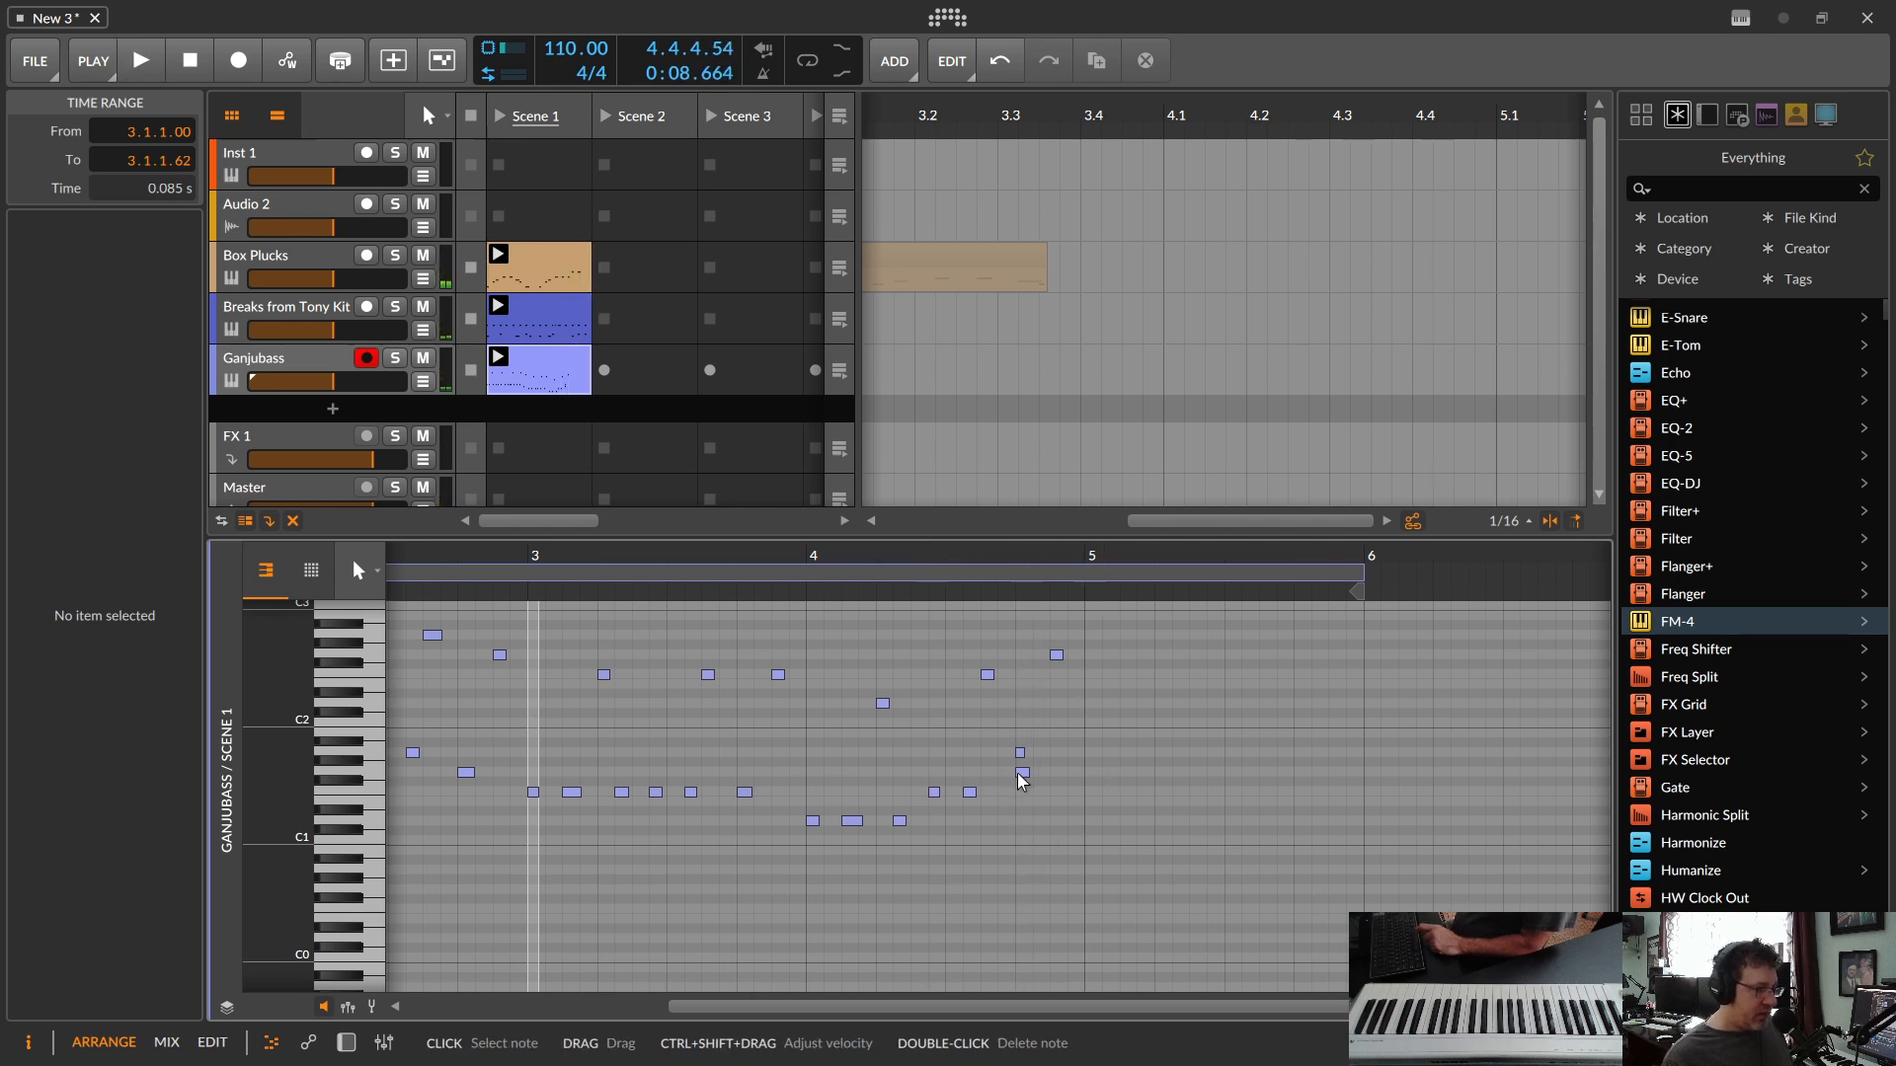
pyautogui.doubleClick(1021, 757)
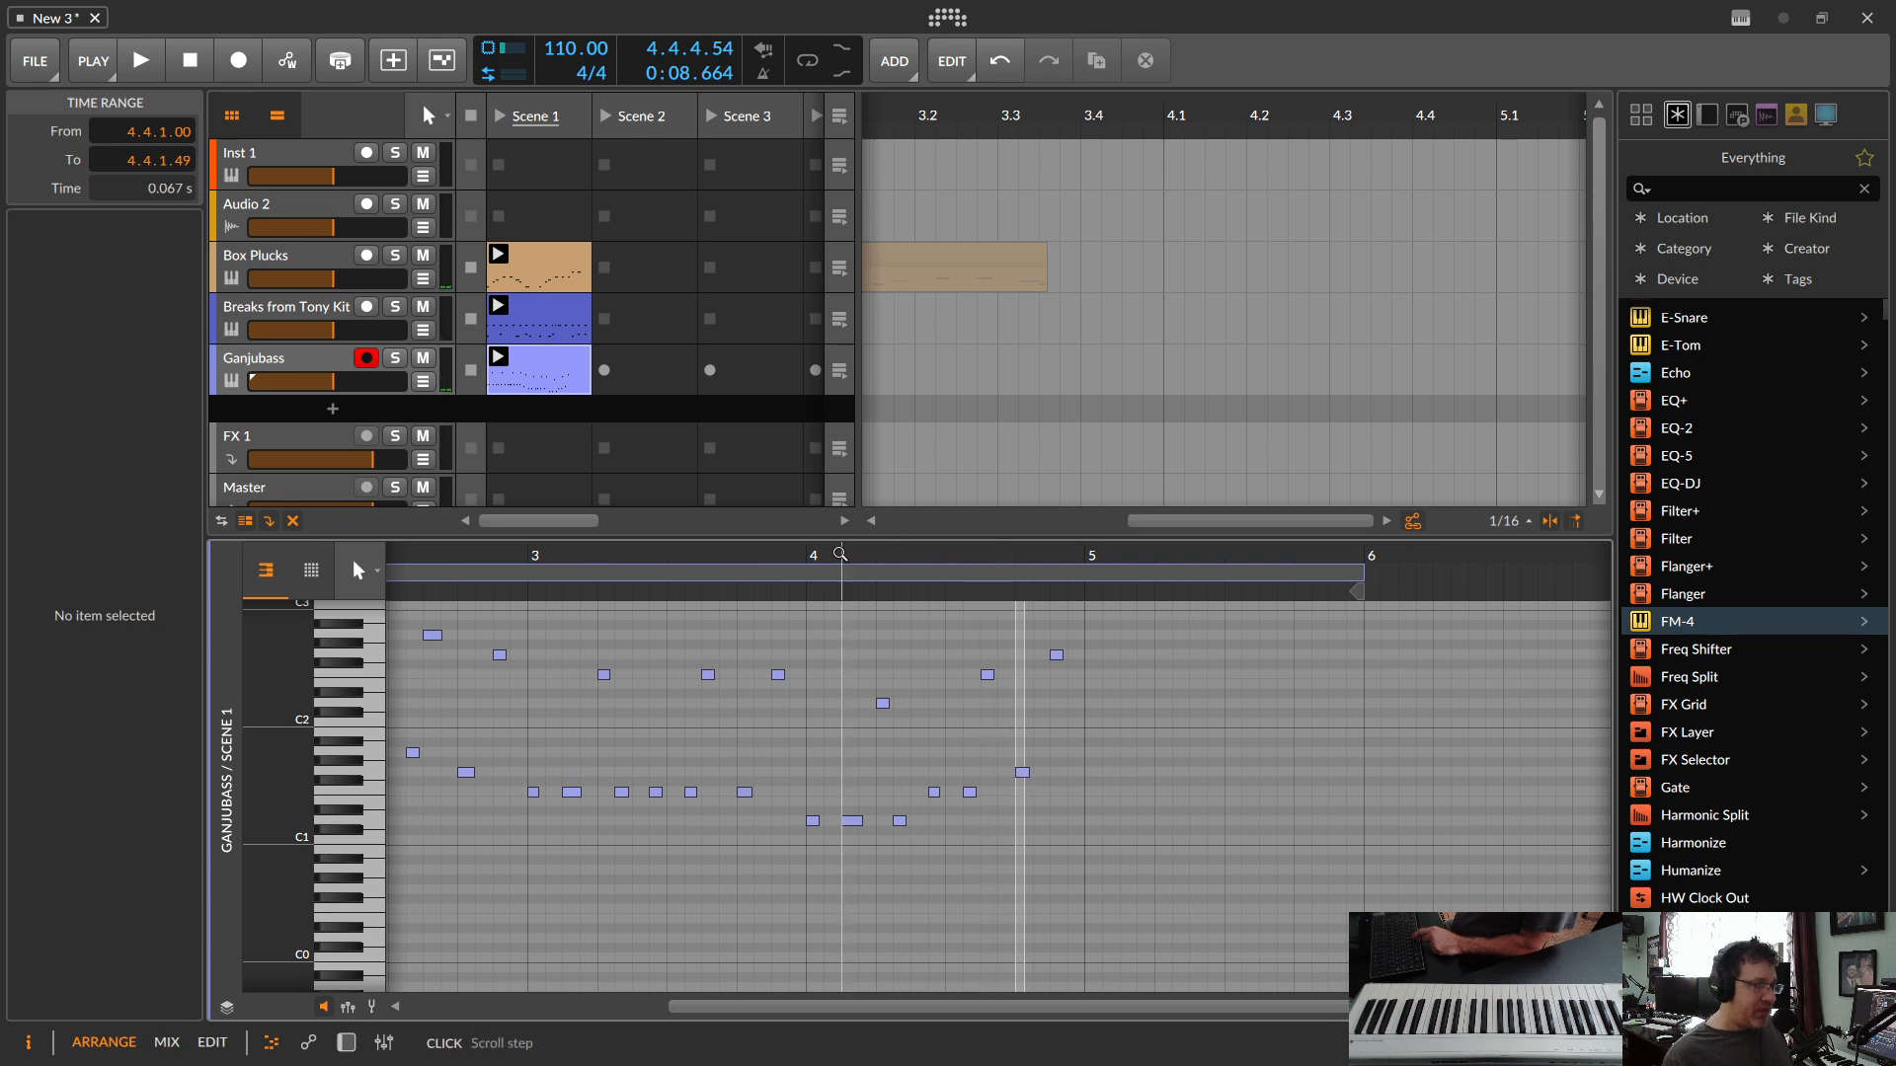
# Step: Play back the edited bass clip and shorten its loop to four bars, ending at bar 5
pyautogui.press('space')
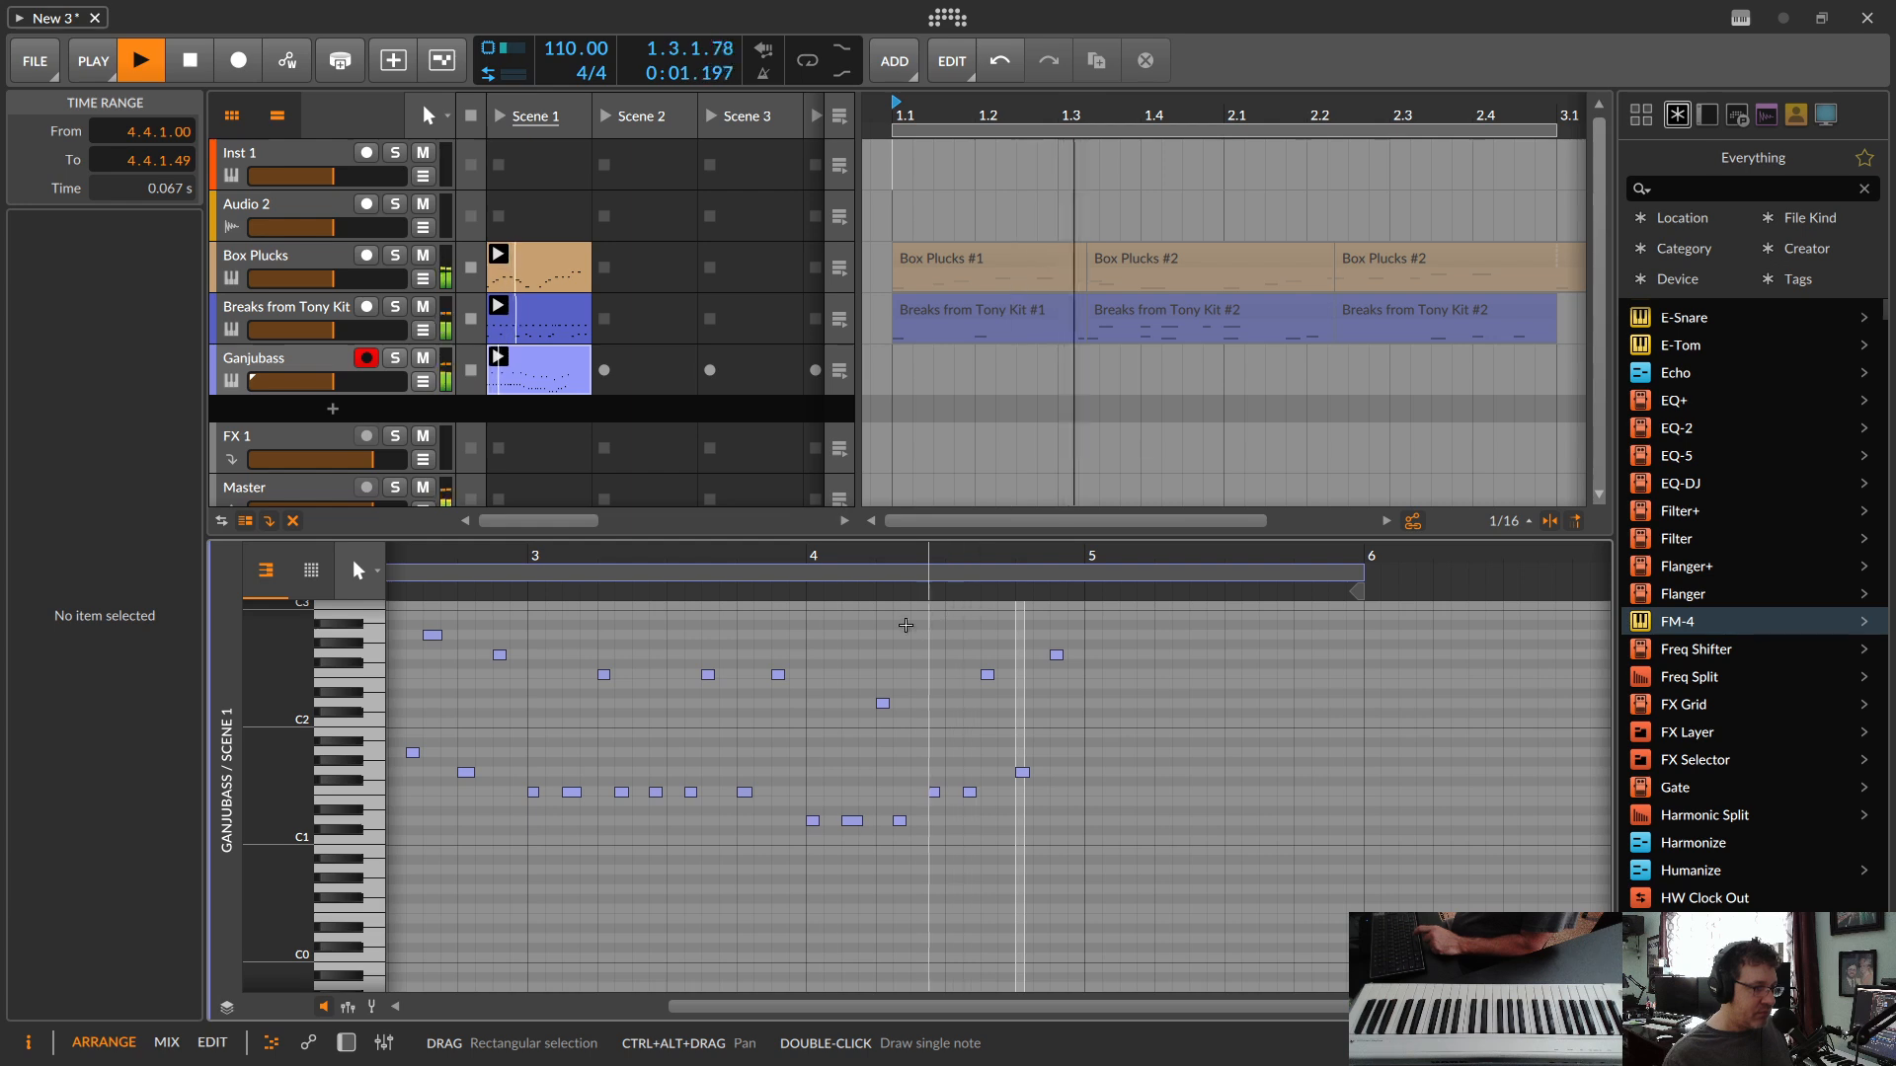
pyautogui.press('space')
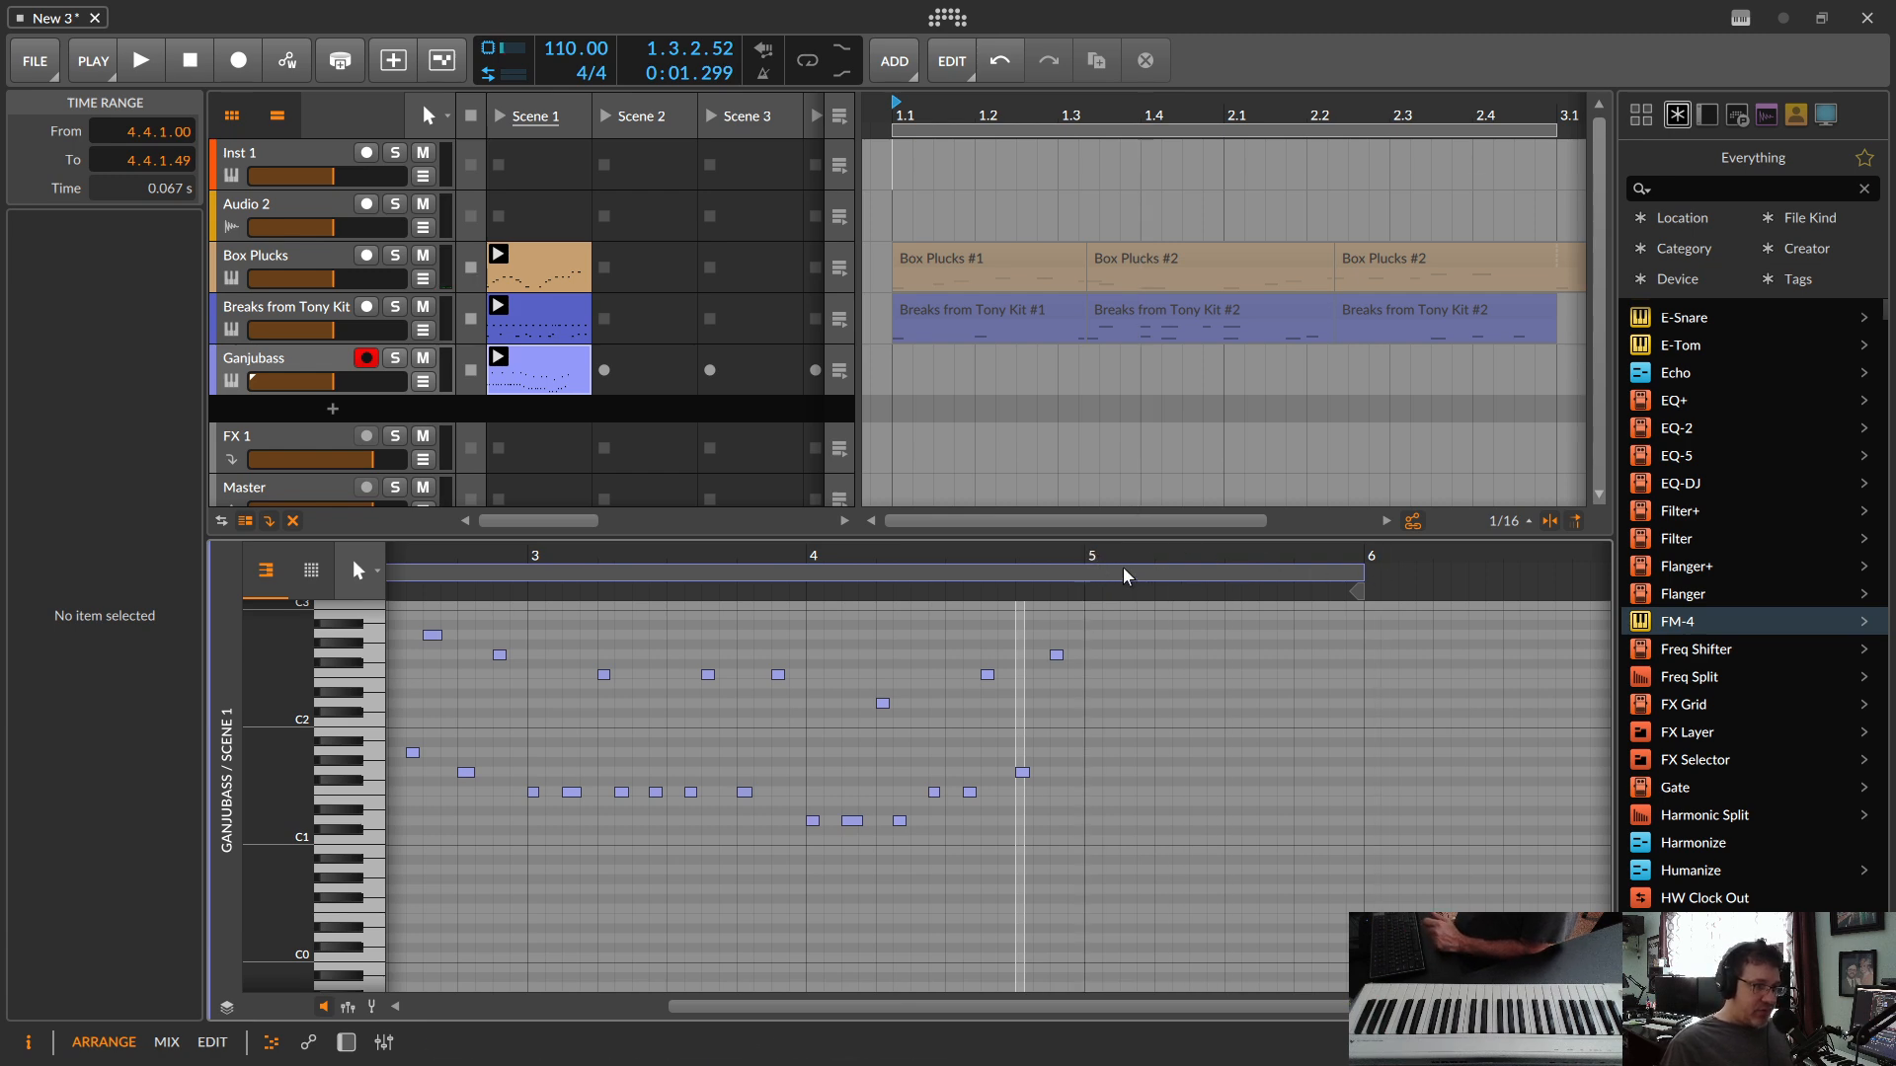
pyautogui.moveTo(1359, 570); pyautogui.dragTo(1193, 592)
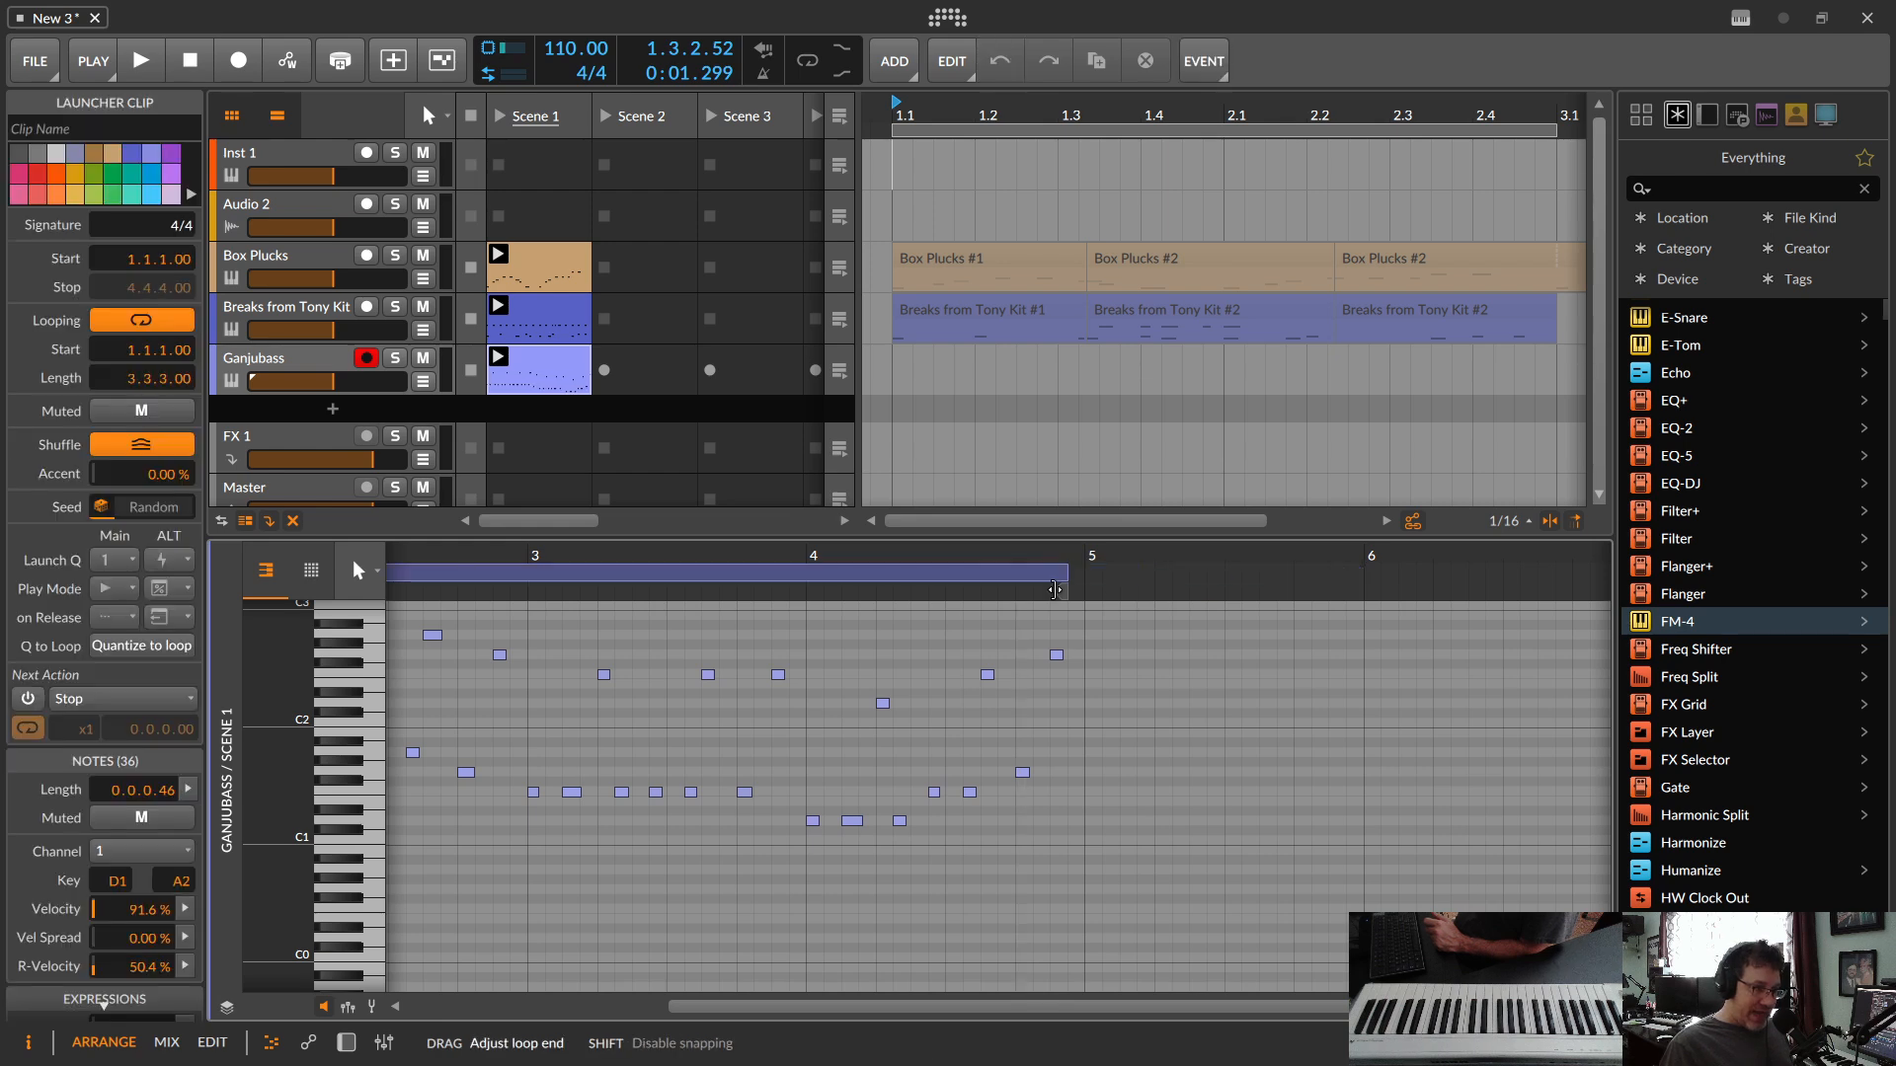
pyautogui.moveTo(1074, 591); pyautogui.dragTo(1076, 593)
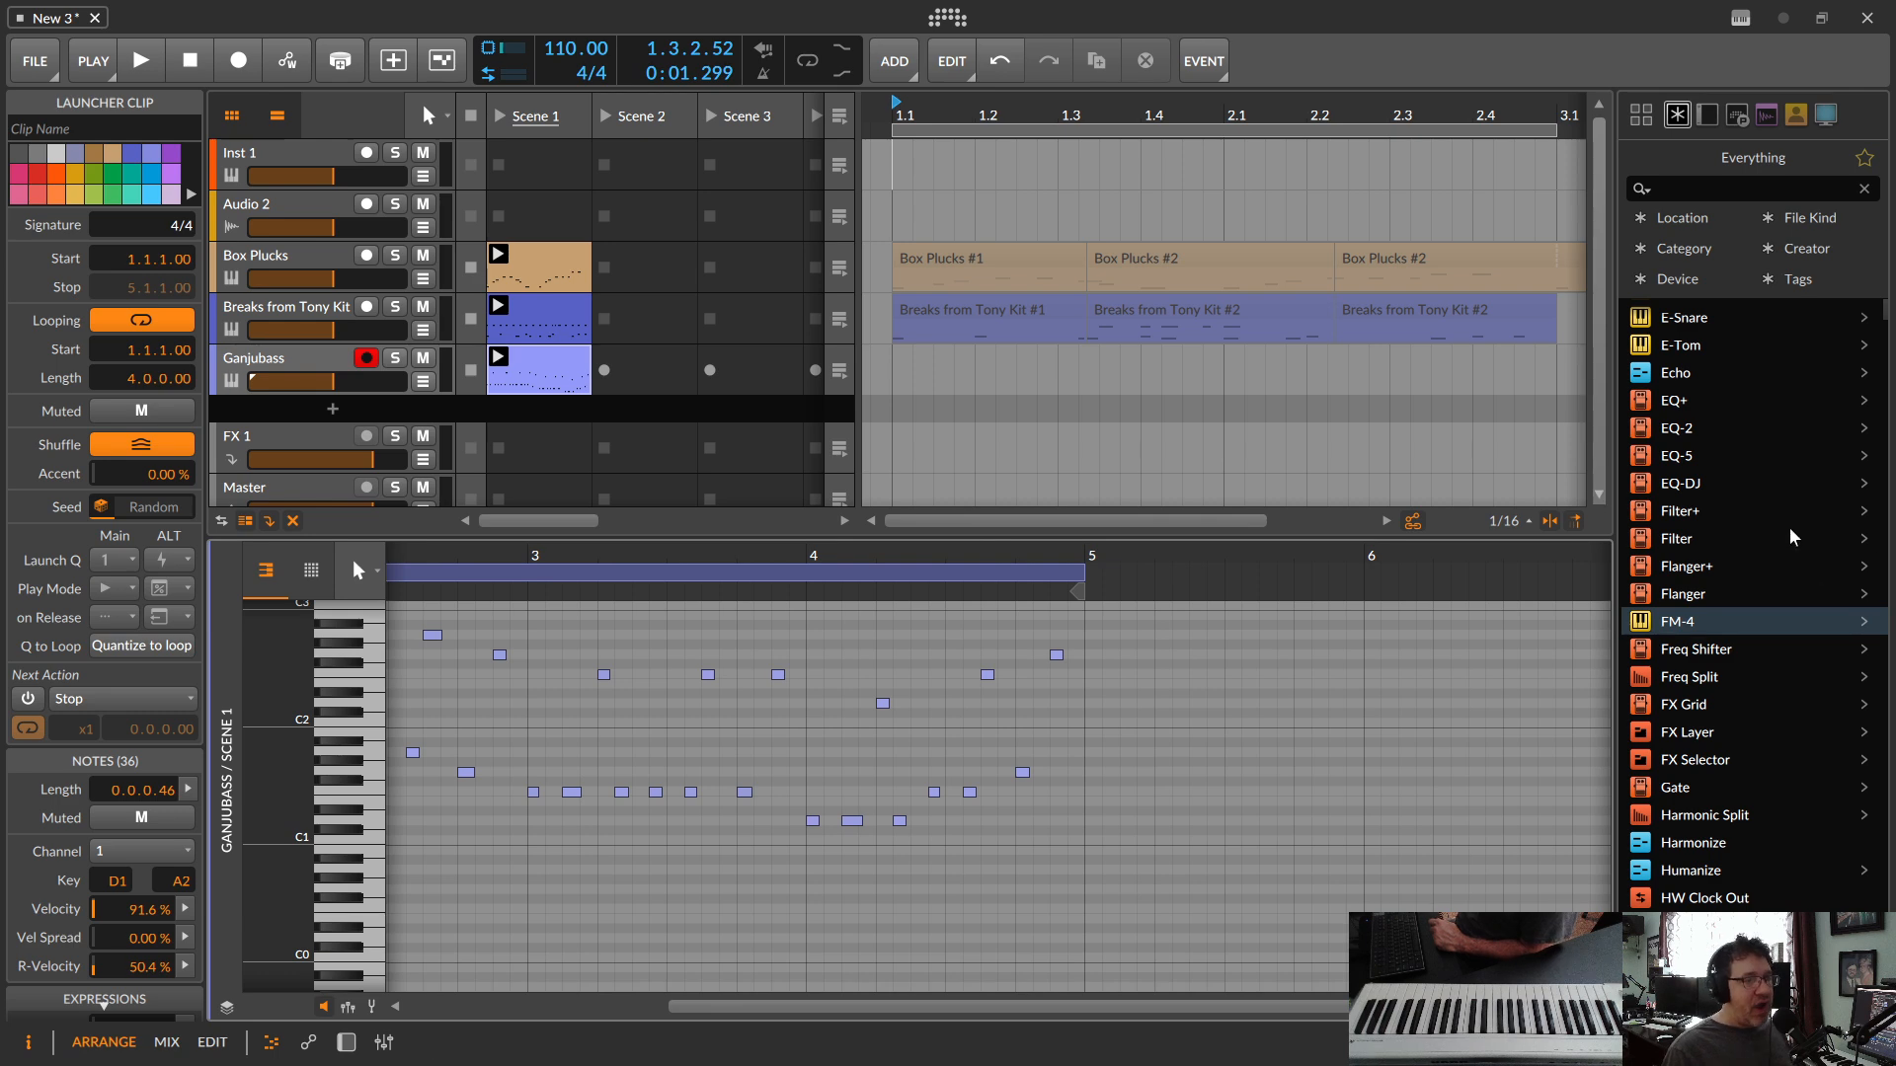
# Step: Add a Polysynth on a new instrument track below Ganjubass and open its preset browser
pyautogui.scroll(-7, 1776, 519)
pyautogui.scroll(-9, 1773, 562)
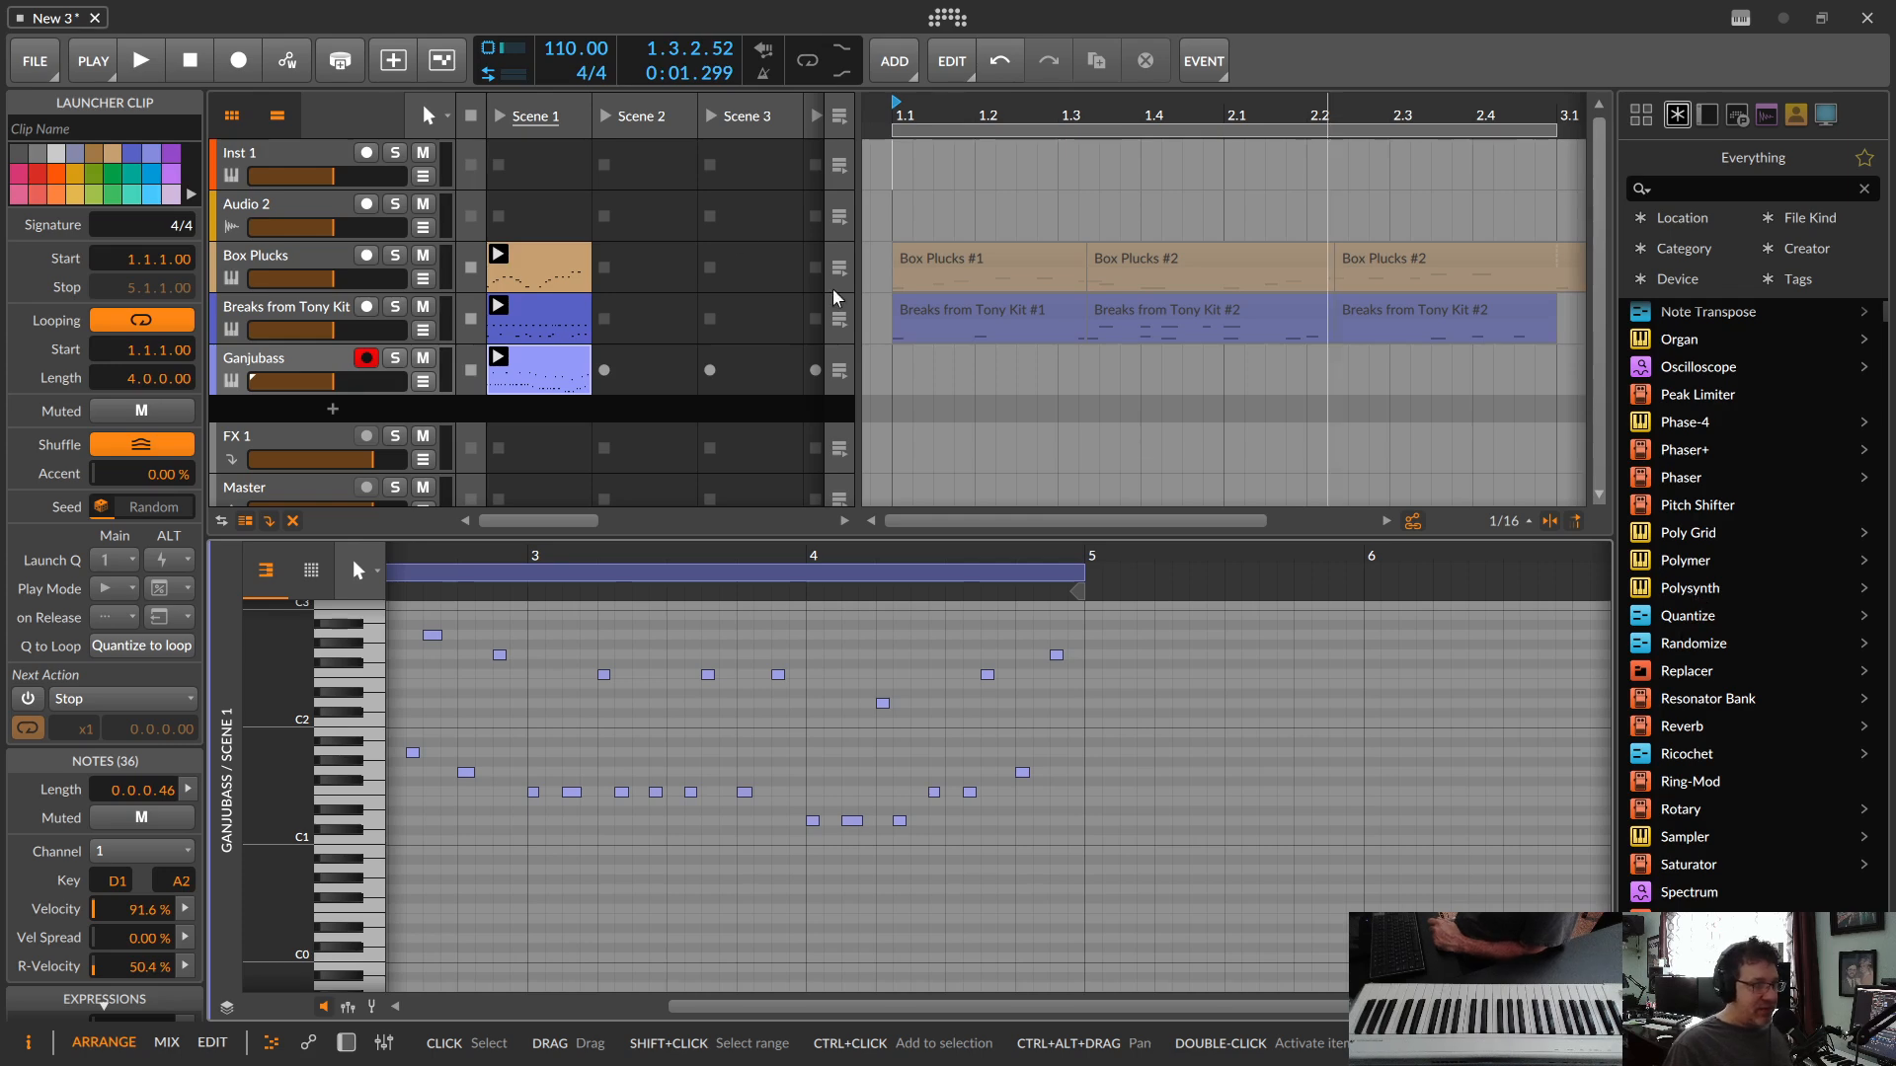
pyautogui.scroll(-1, 832, 297)
pyautogui.moveTo(1689, 587); pyautogui.dragTo(367, 413)
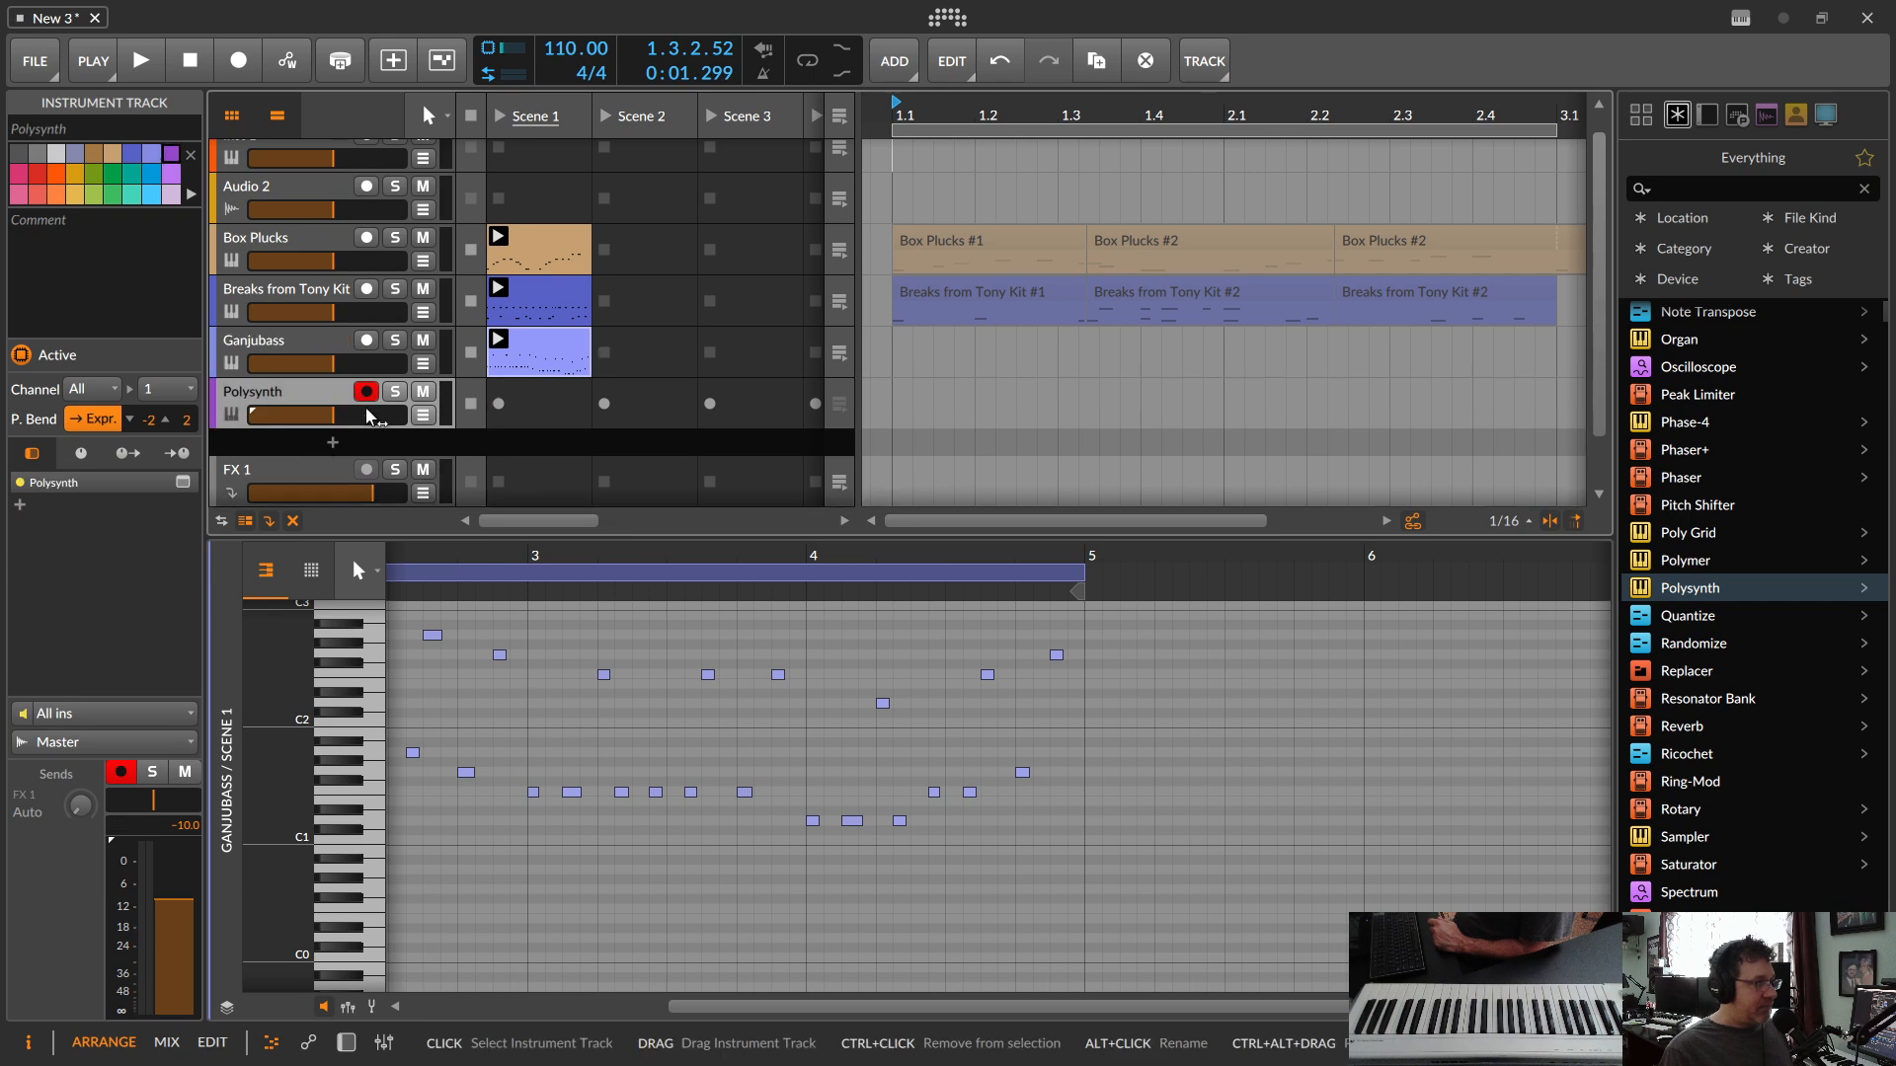
pyautogui.doubleClick(227, 415)
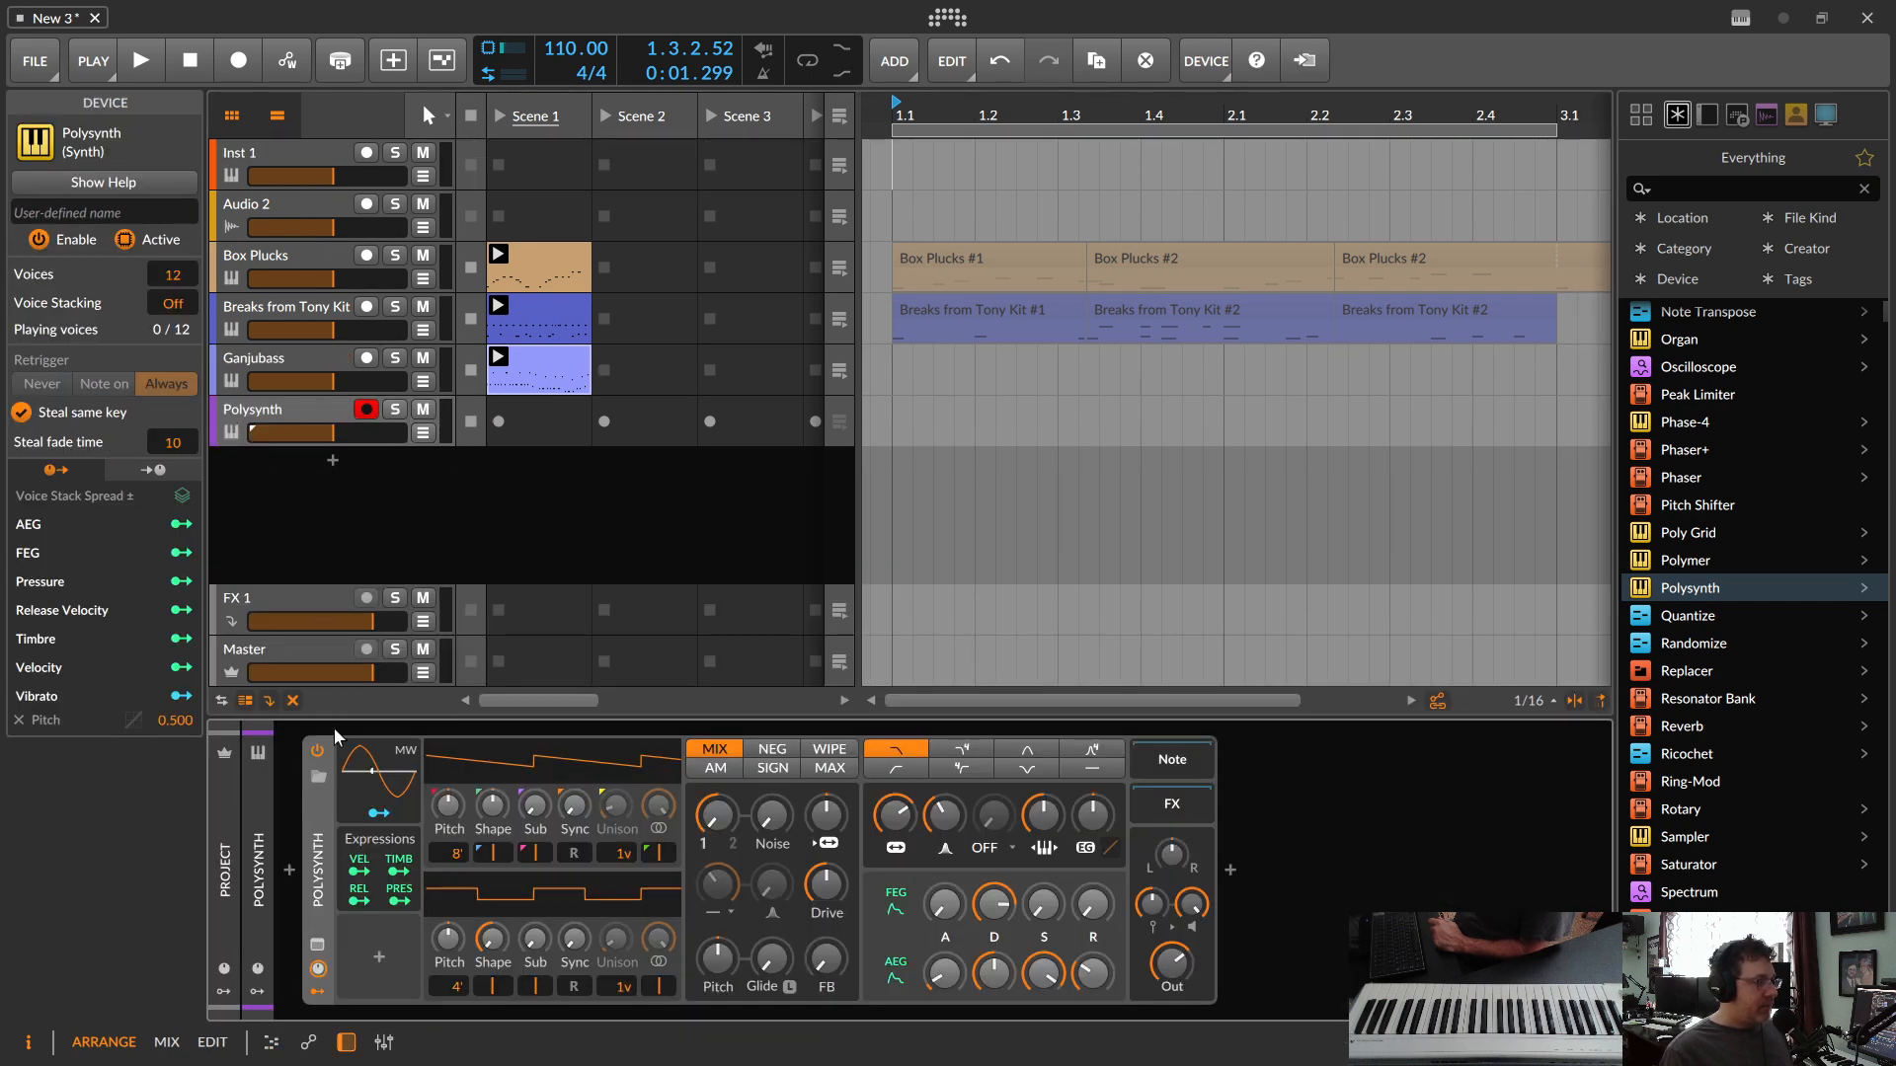
pyautogui.click(318, 779)
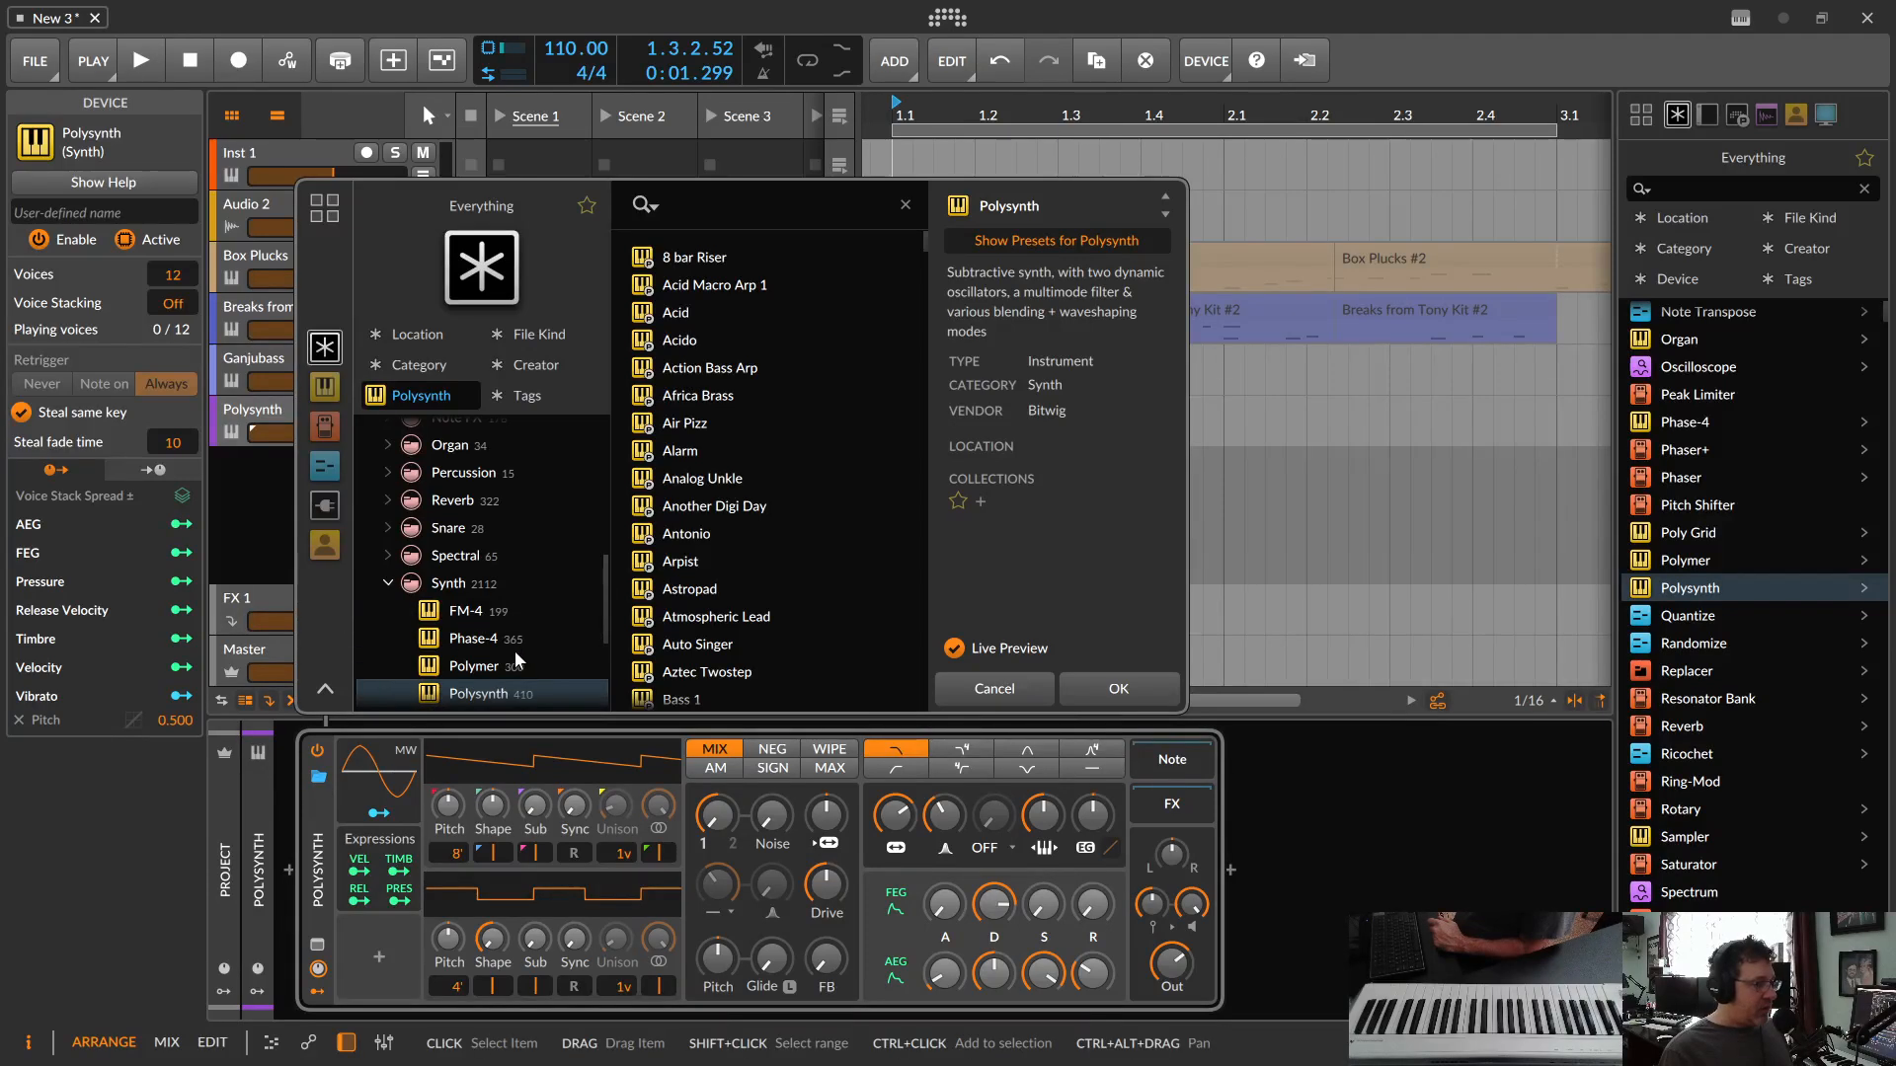
pyautogui.scroll(-1, 513, 647)
pyautogui.scroll(1, 499, 593)
pyautogui.click(414, 366)
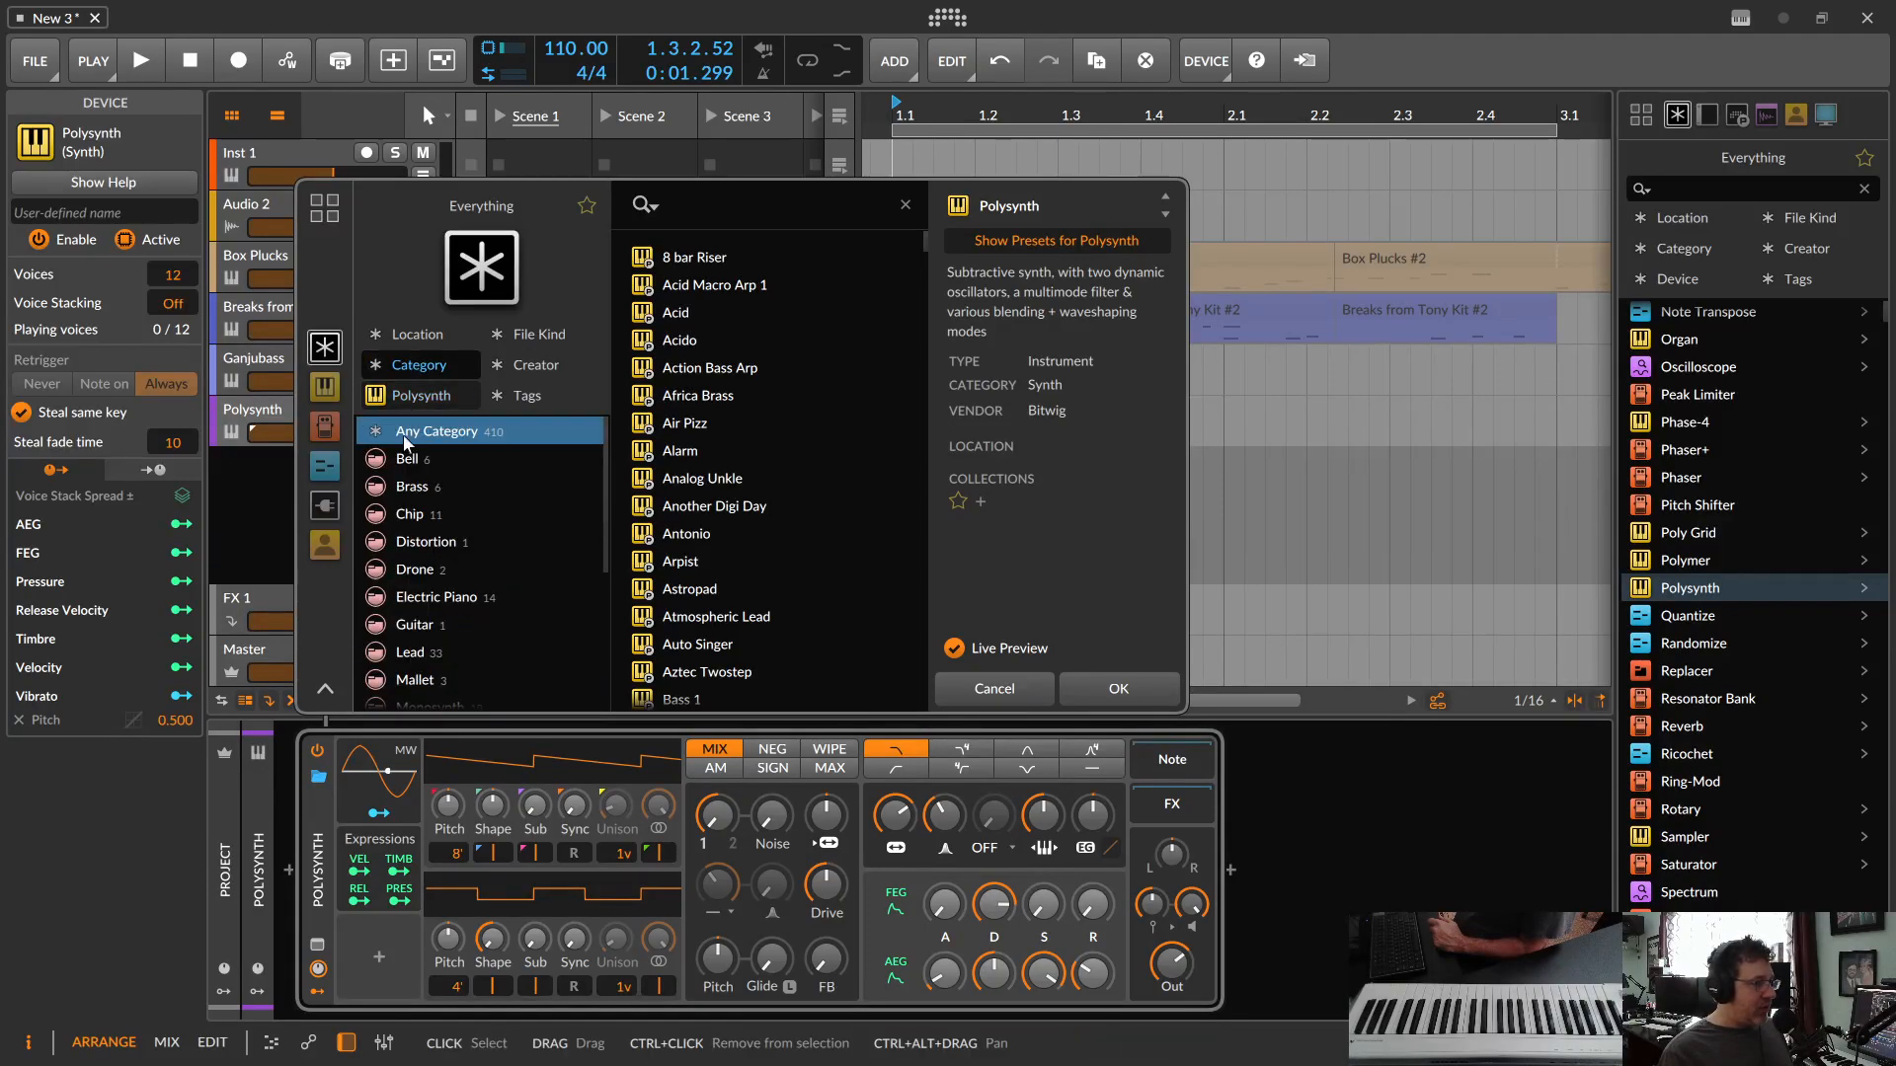
pyautogui.scroll(-3, 416, 518)
pyautogui.click(405, 502)
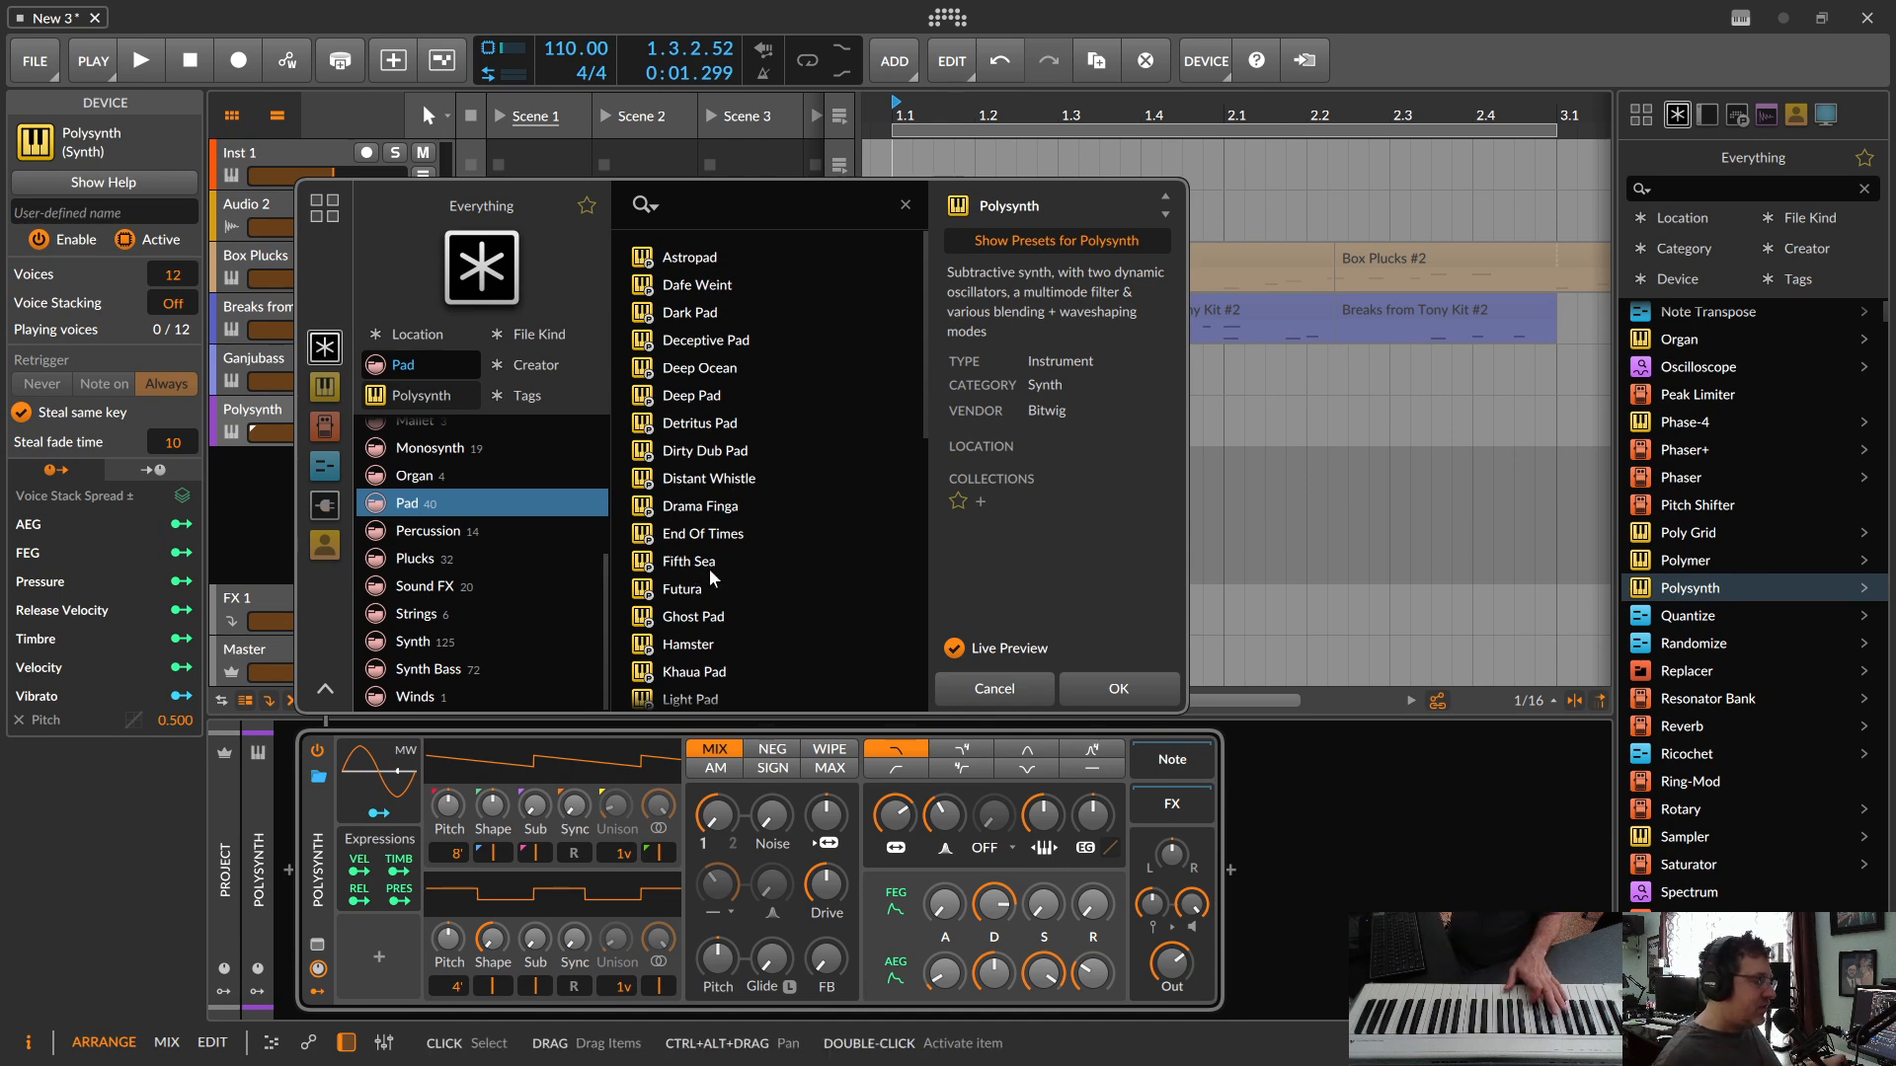
pyautogui.click(703, 265)
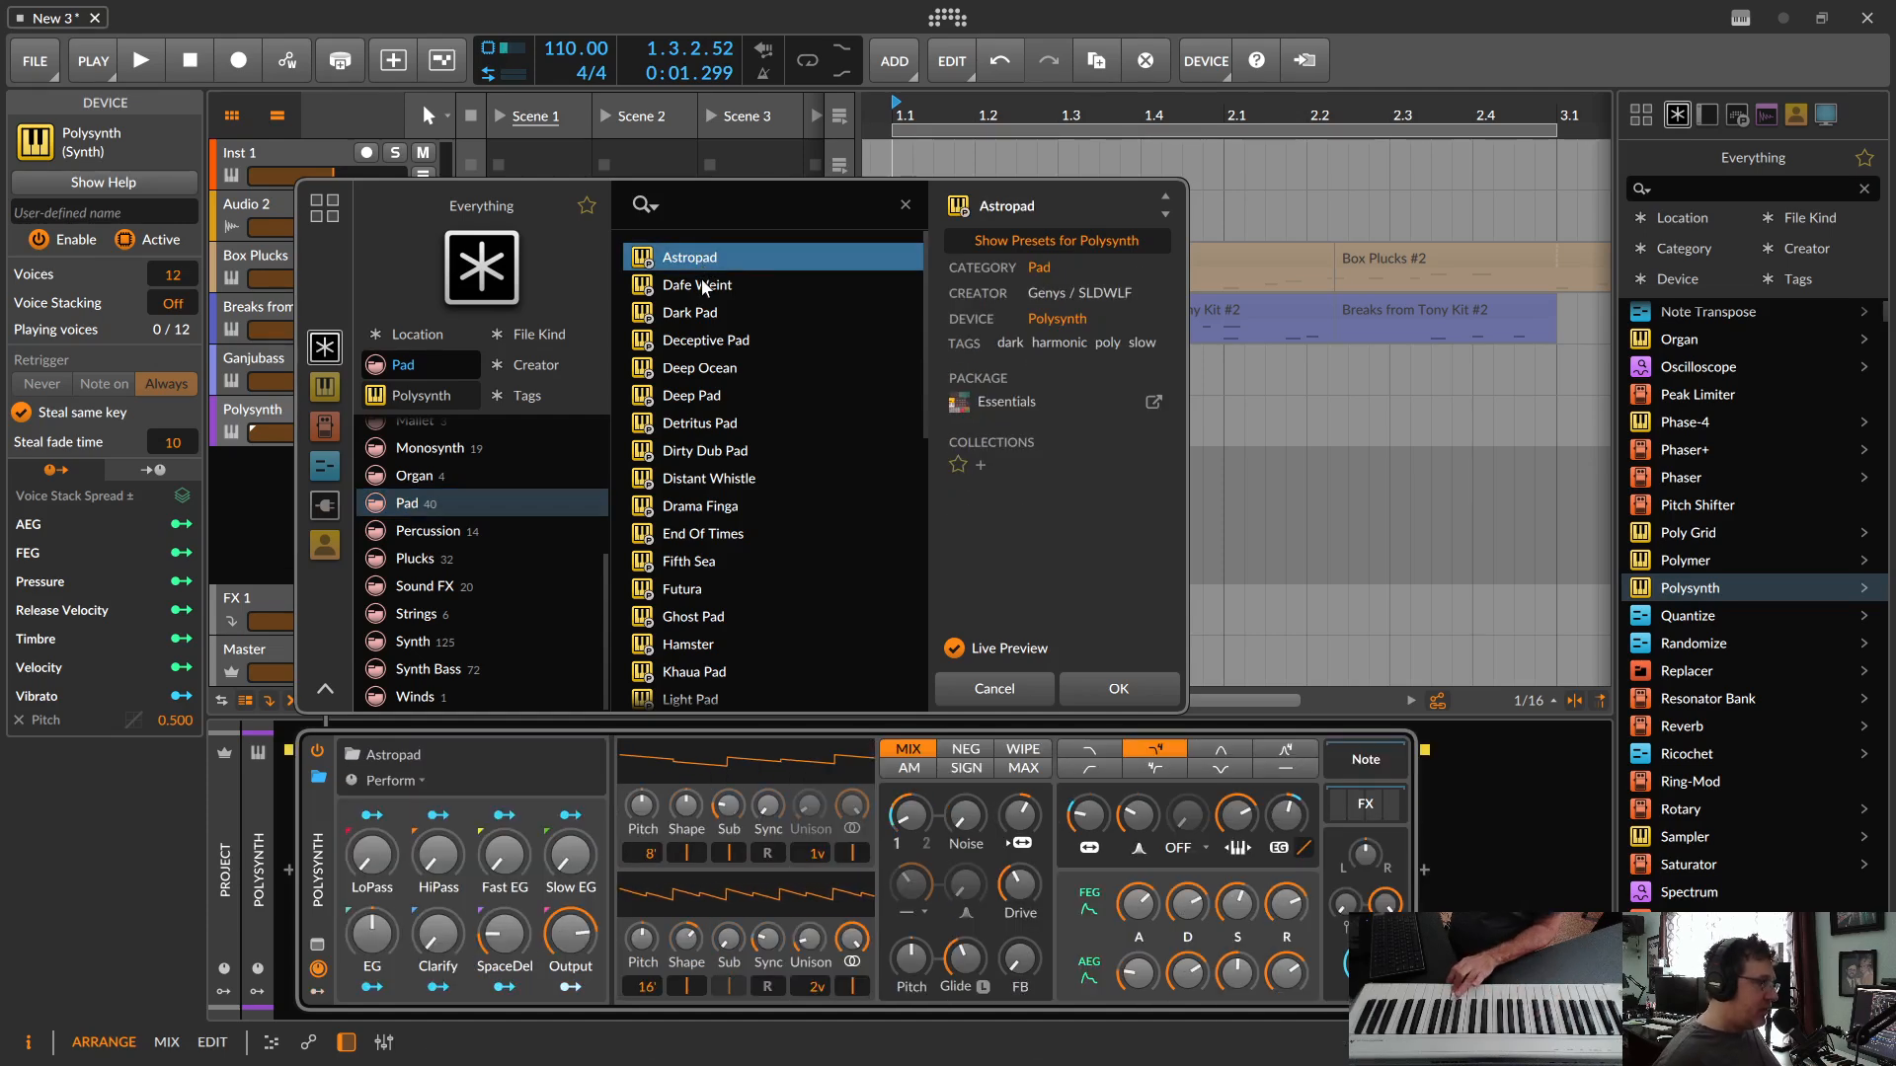
pyautogui.click(705, 287)
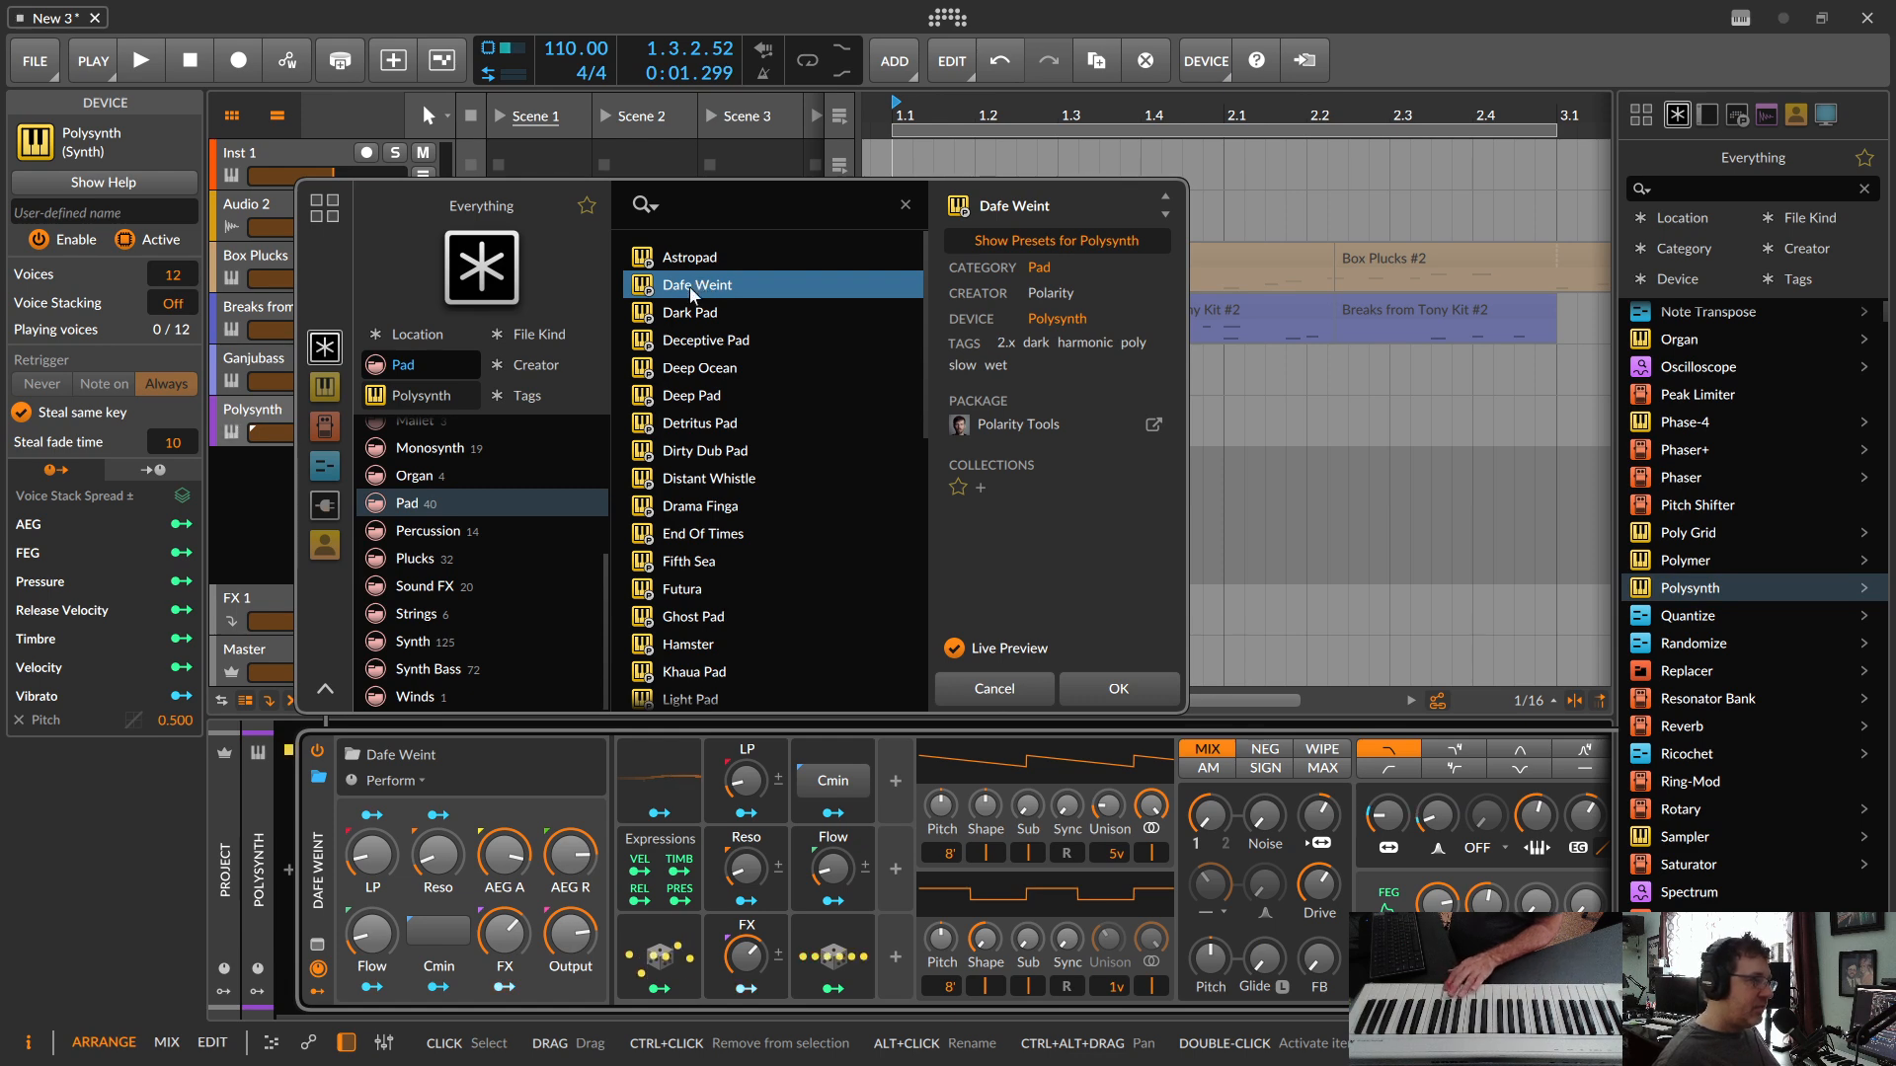
pyautogui.click(980, 690)
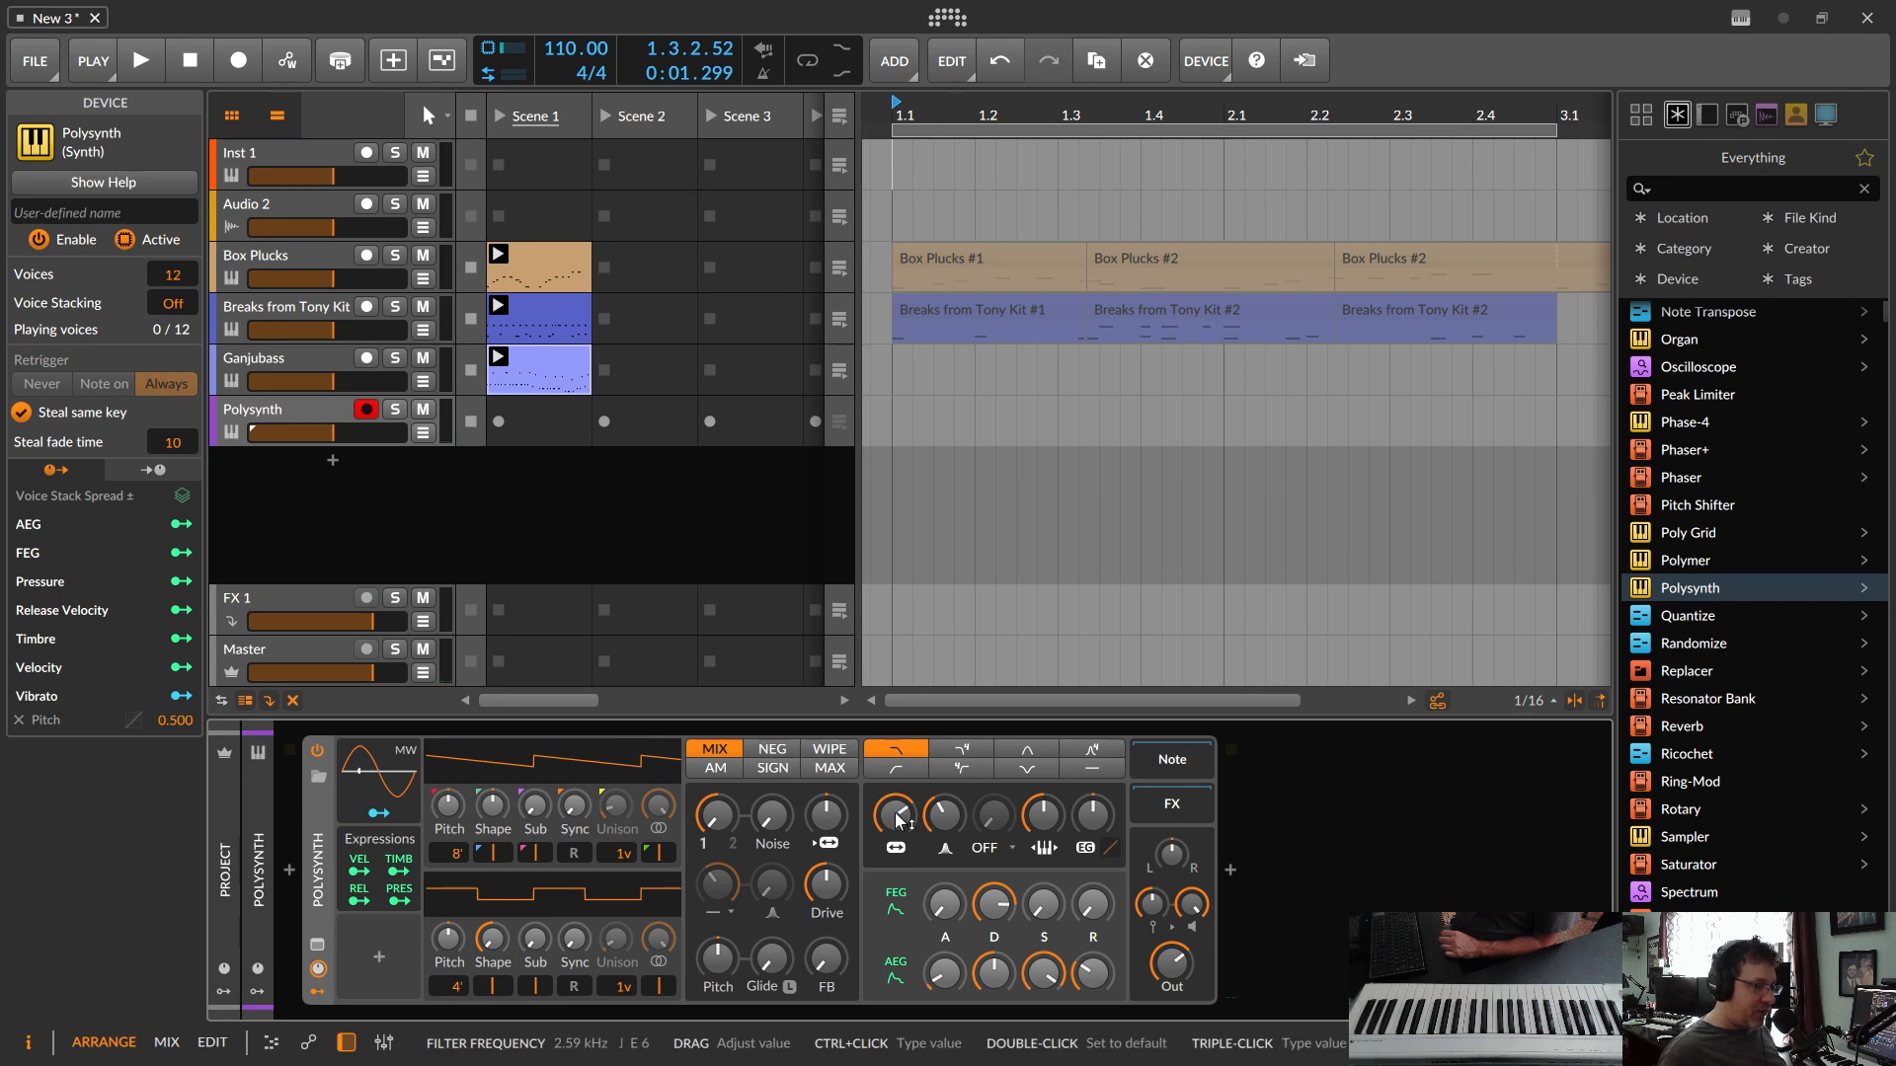
# Step: Adjust the Polysynth's filter frequency and record a chord part into the Polysynth track's Scene 1 slot
pyautogui.moveTo(899, 822); pyautogui.dragTo(897, 793)
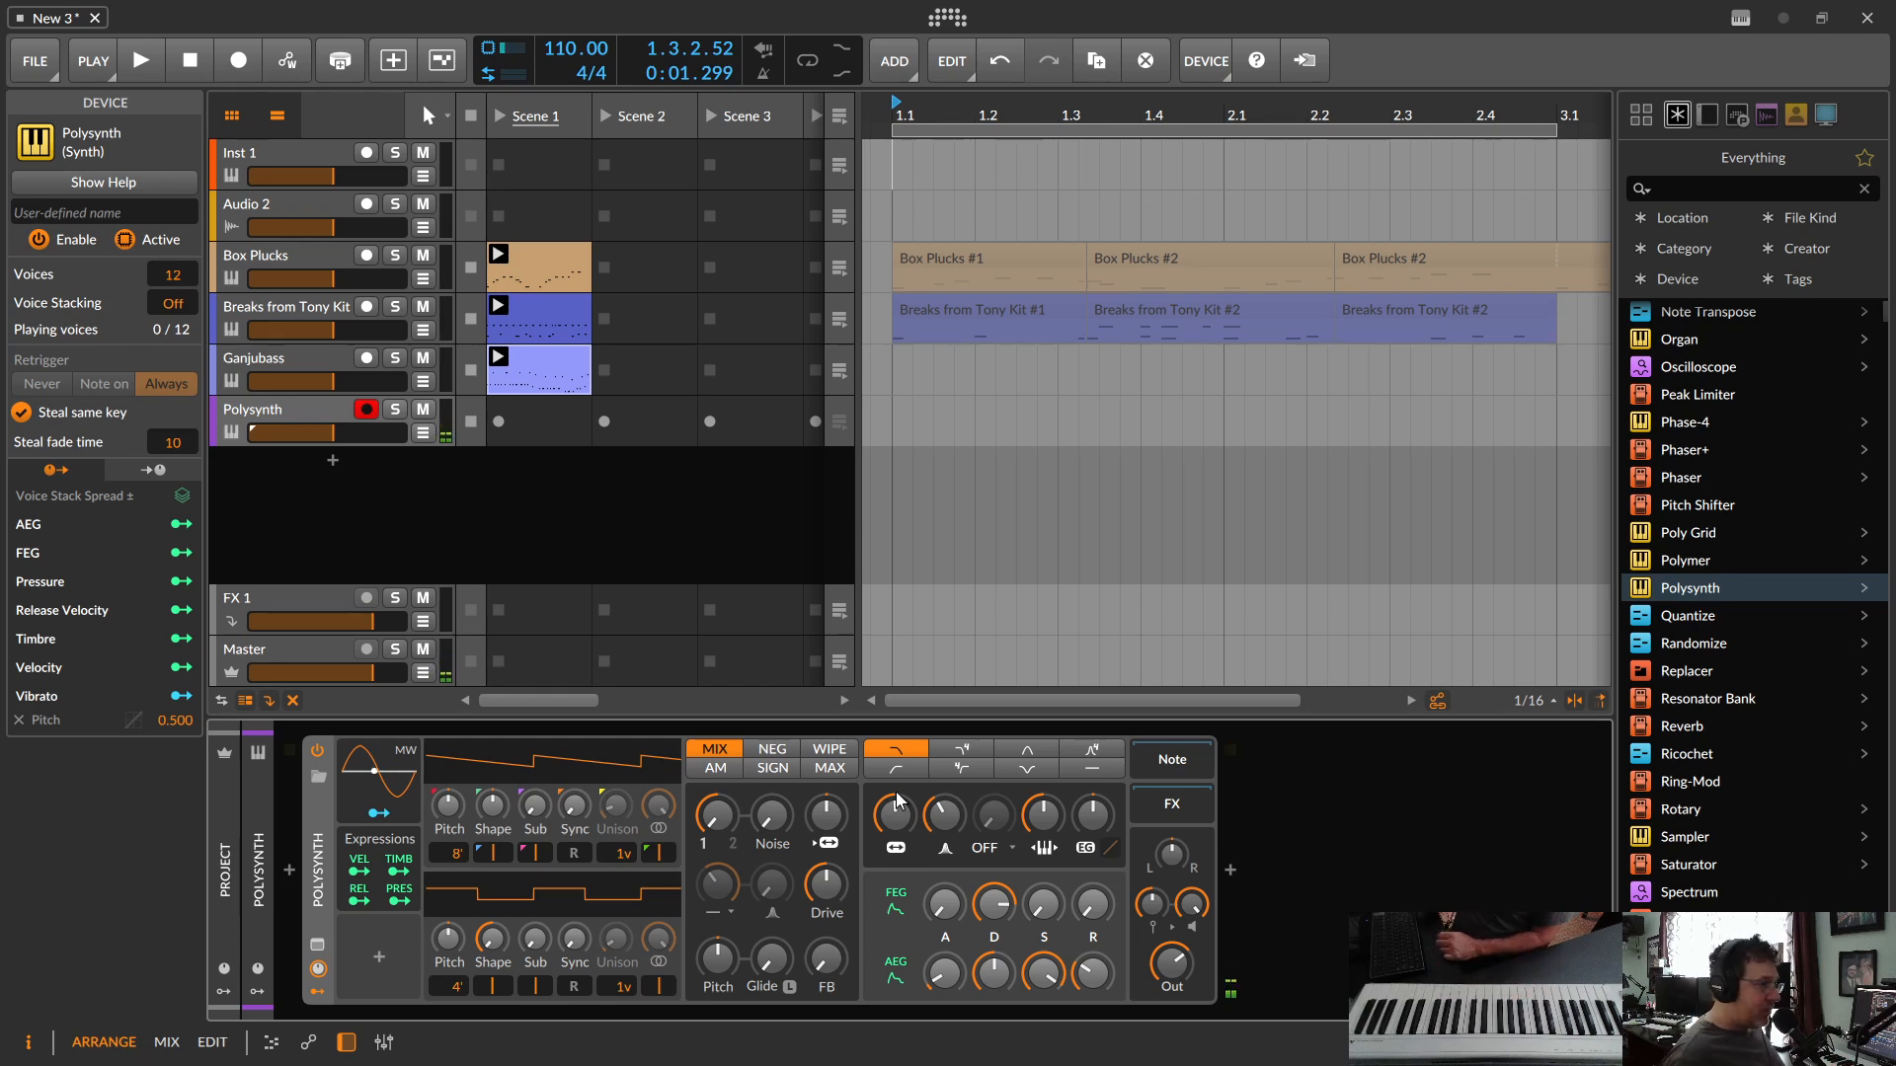
pyautogui.click(496, 419)
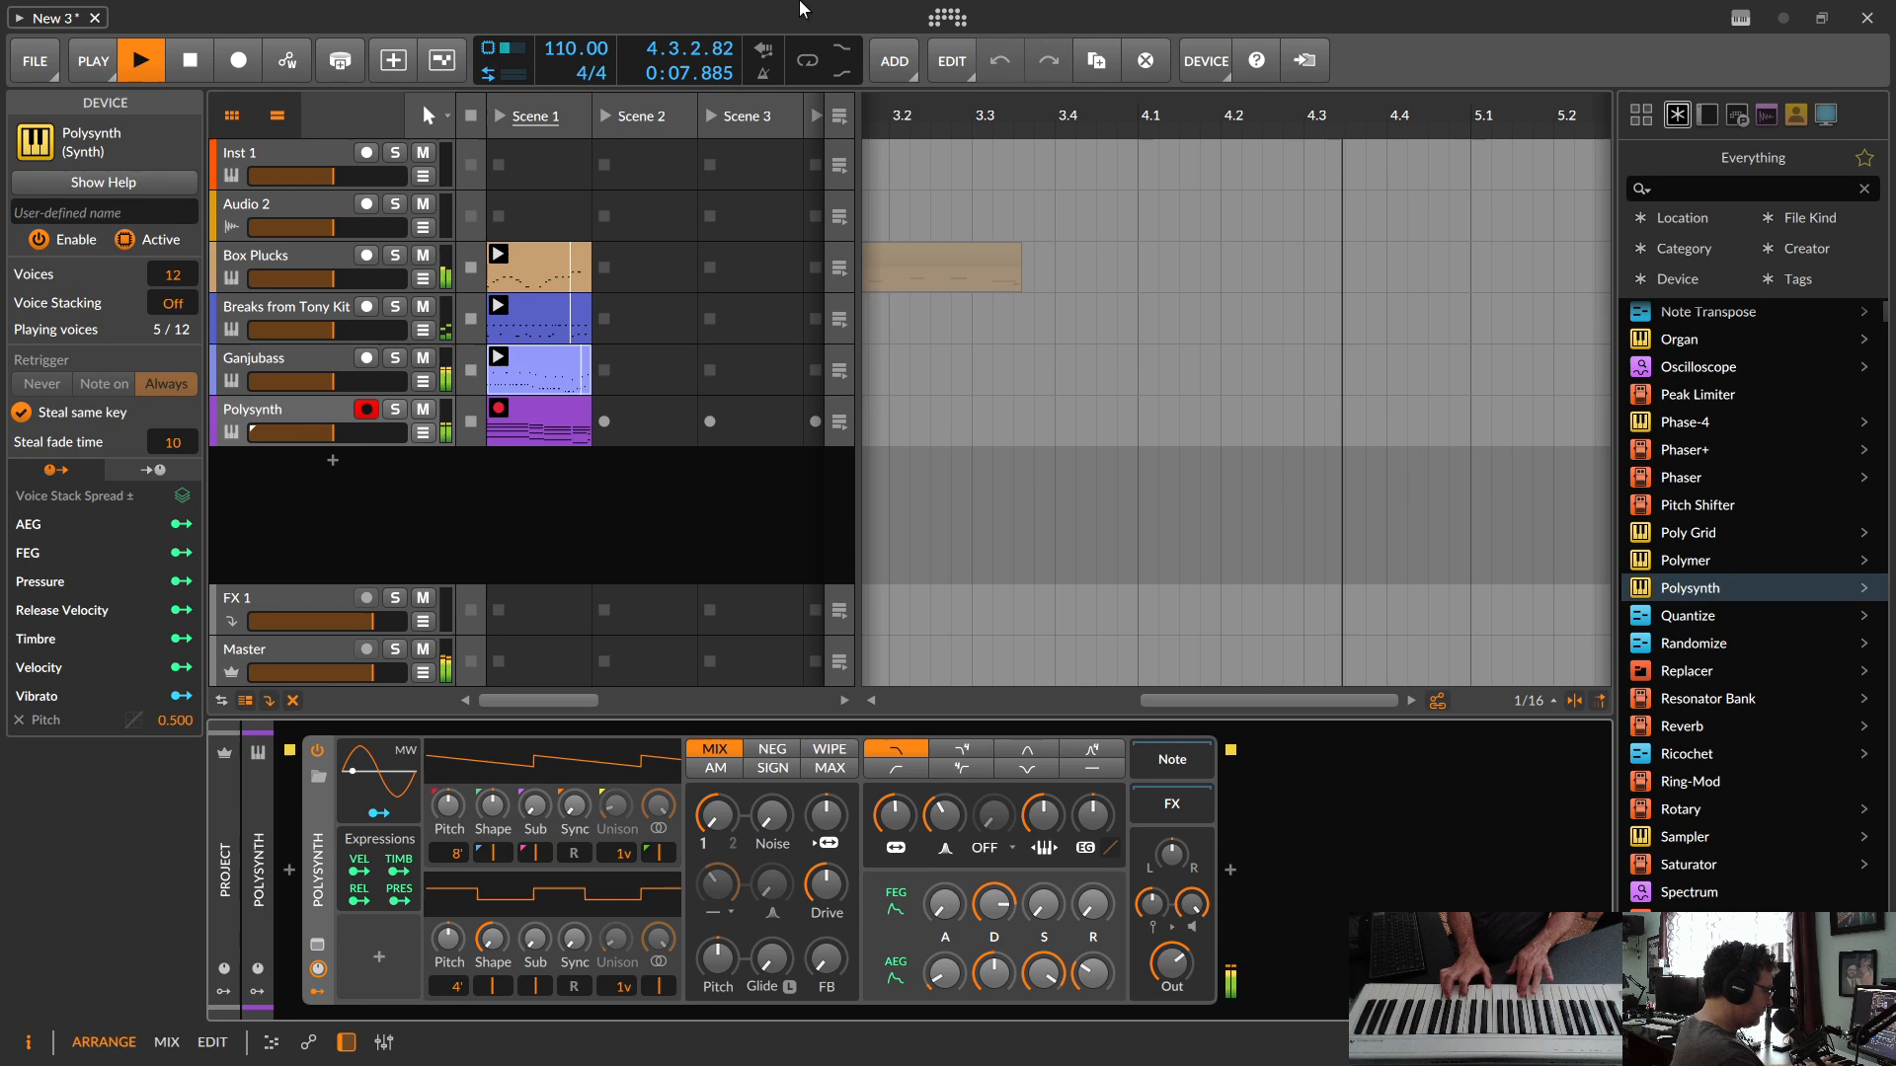
pyautogui.press('space')
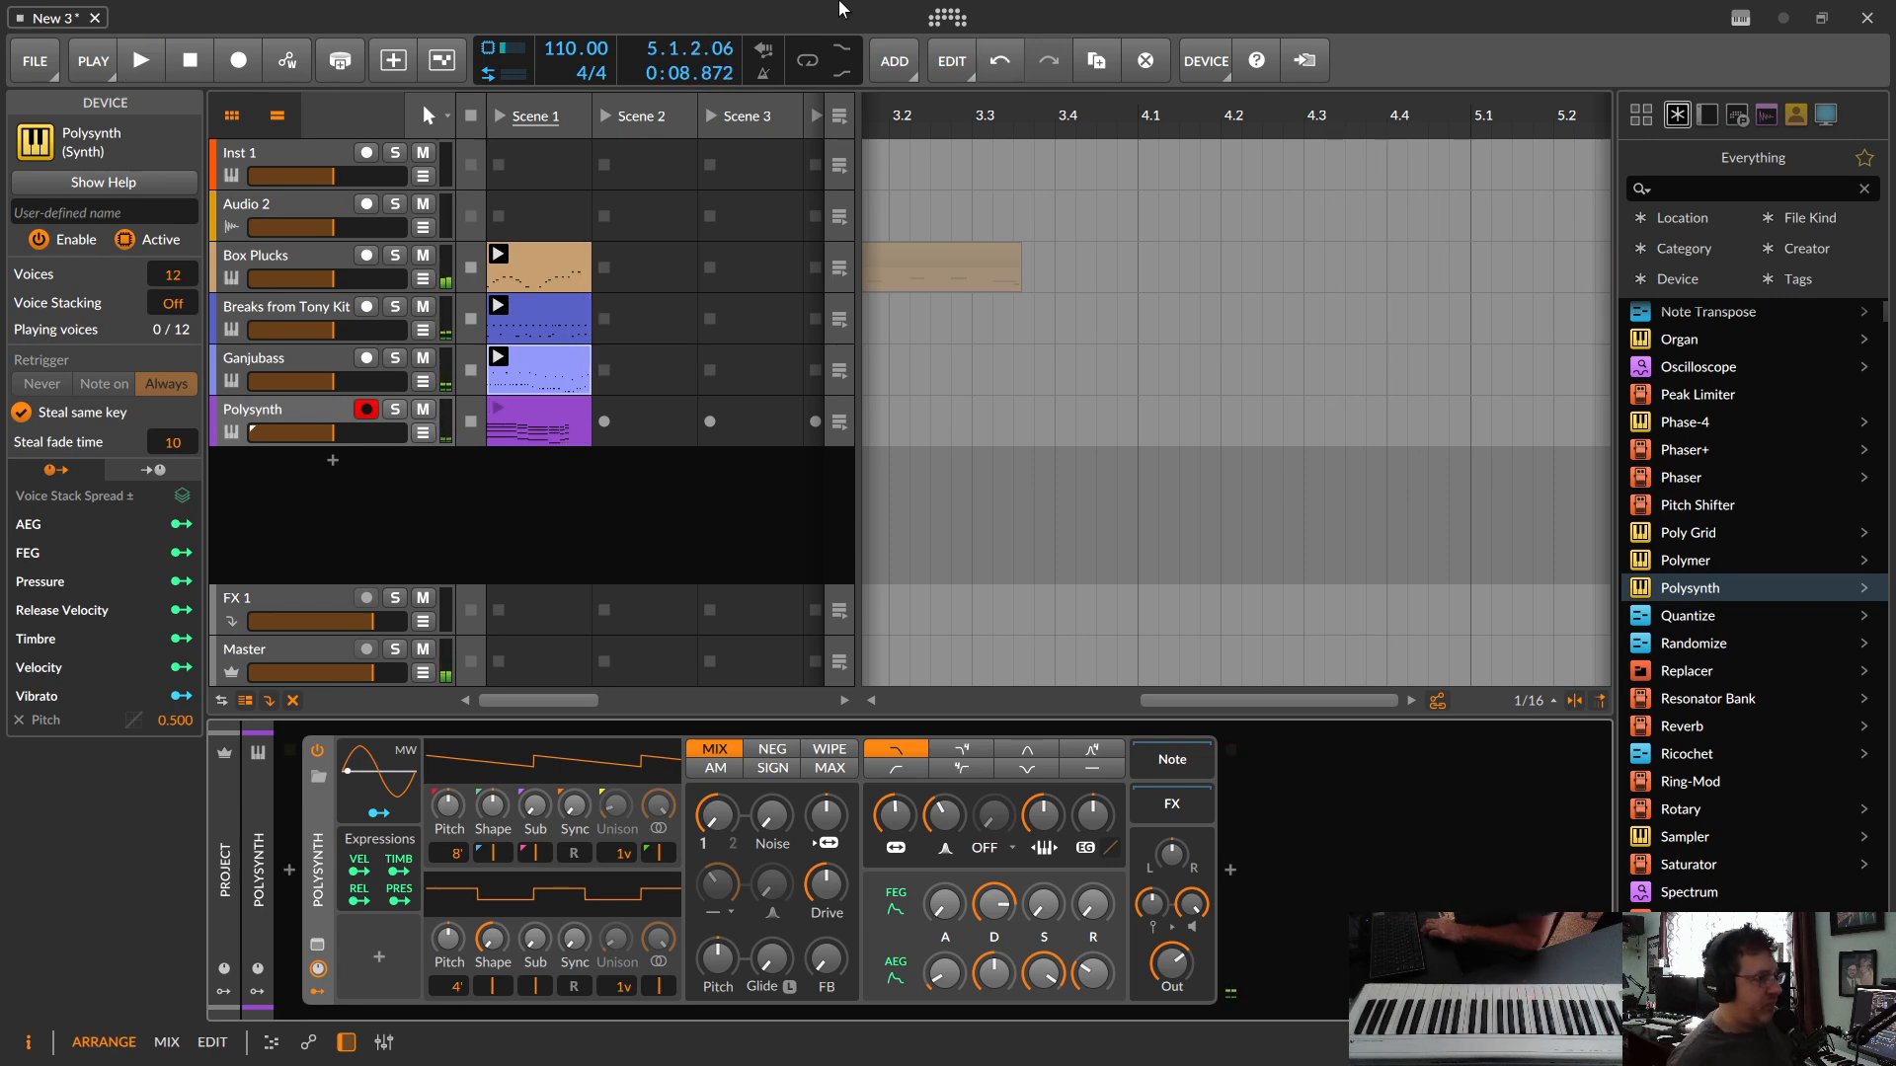
# Step: Open the recorded Polysynth clip in the note editor and shorten its loop to four bars, ending at bar 5
pyautogui.click(540, 407)
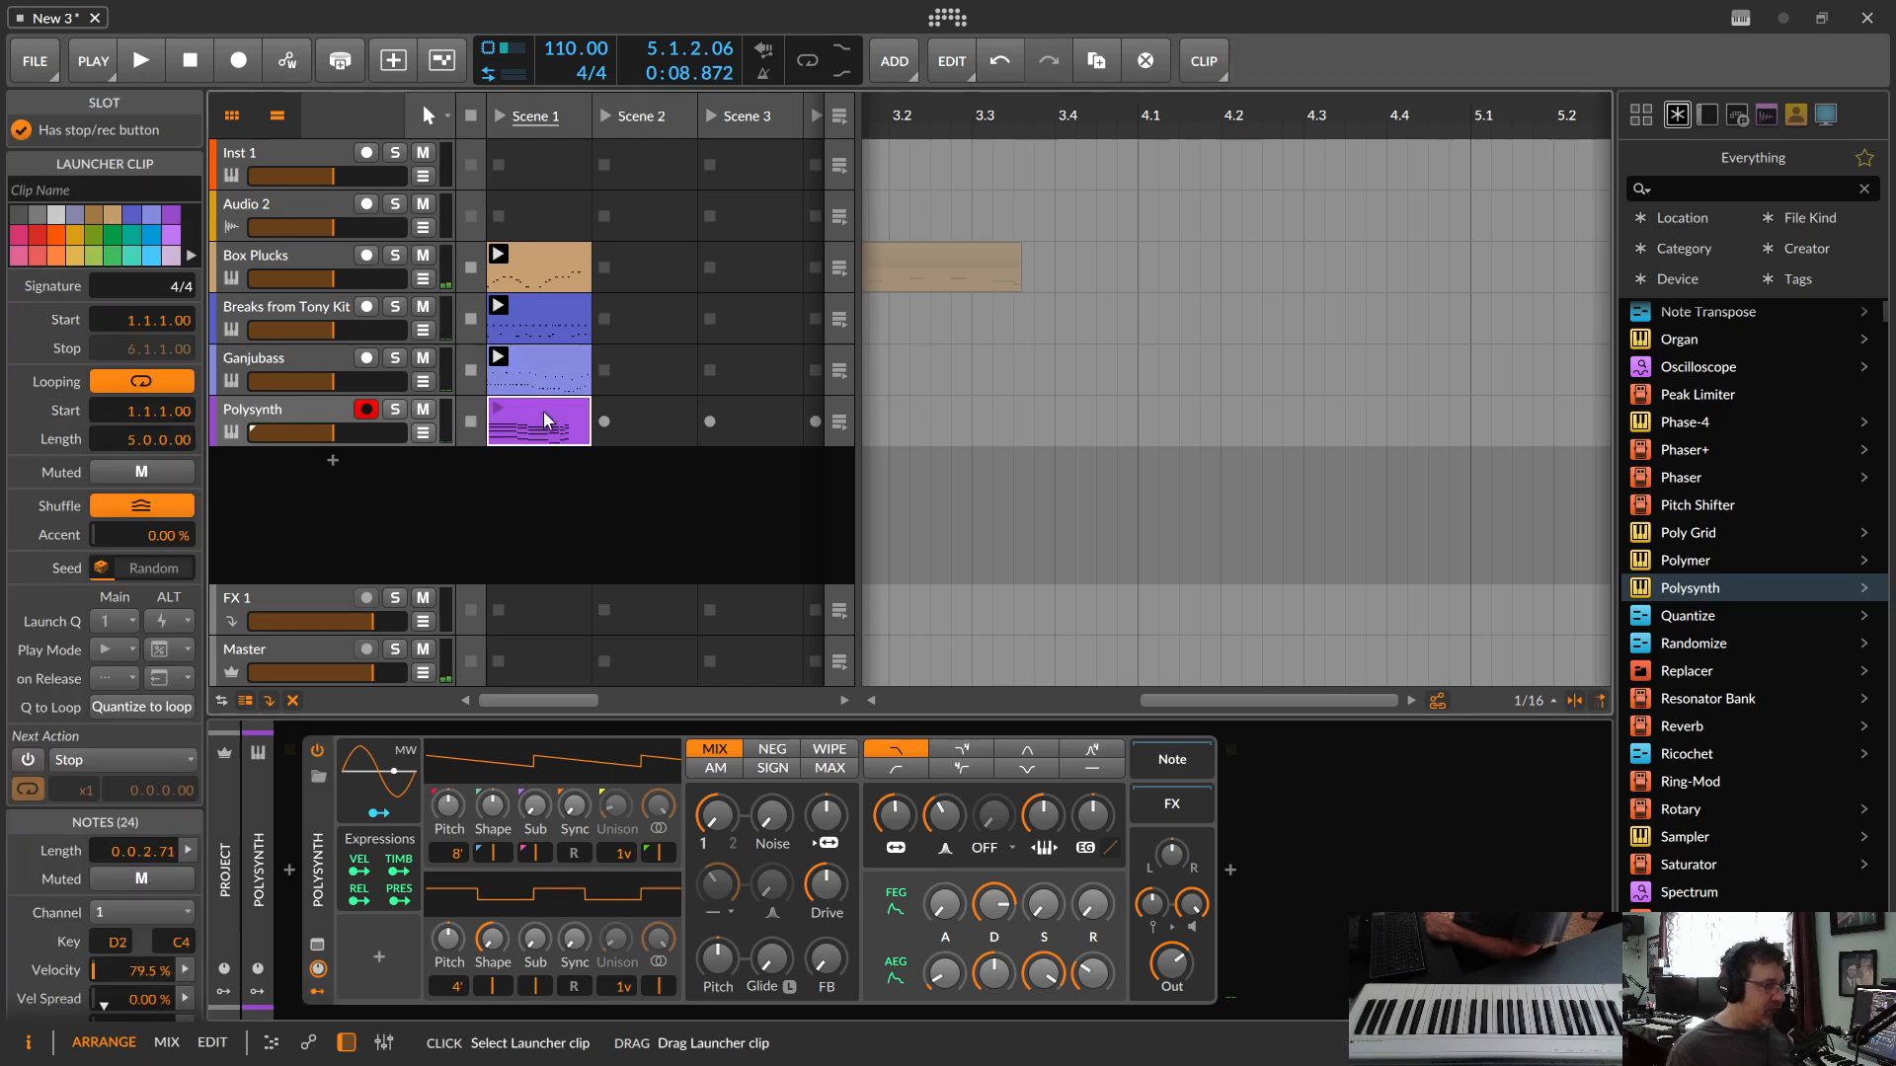
pyautogui.doubleClick(543, 411)
pyautogui.moveTo(1249, 561); pyautogui.dragTo(1168, 601)
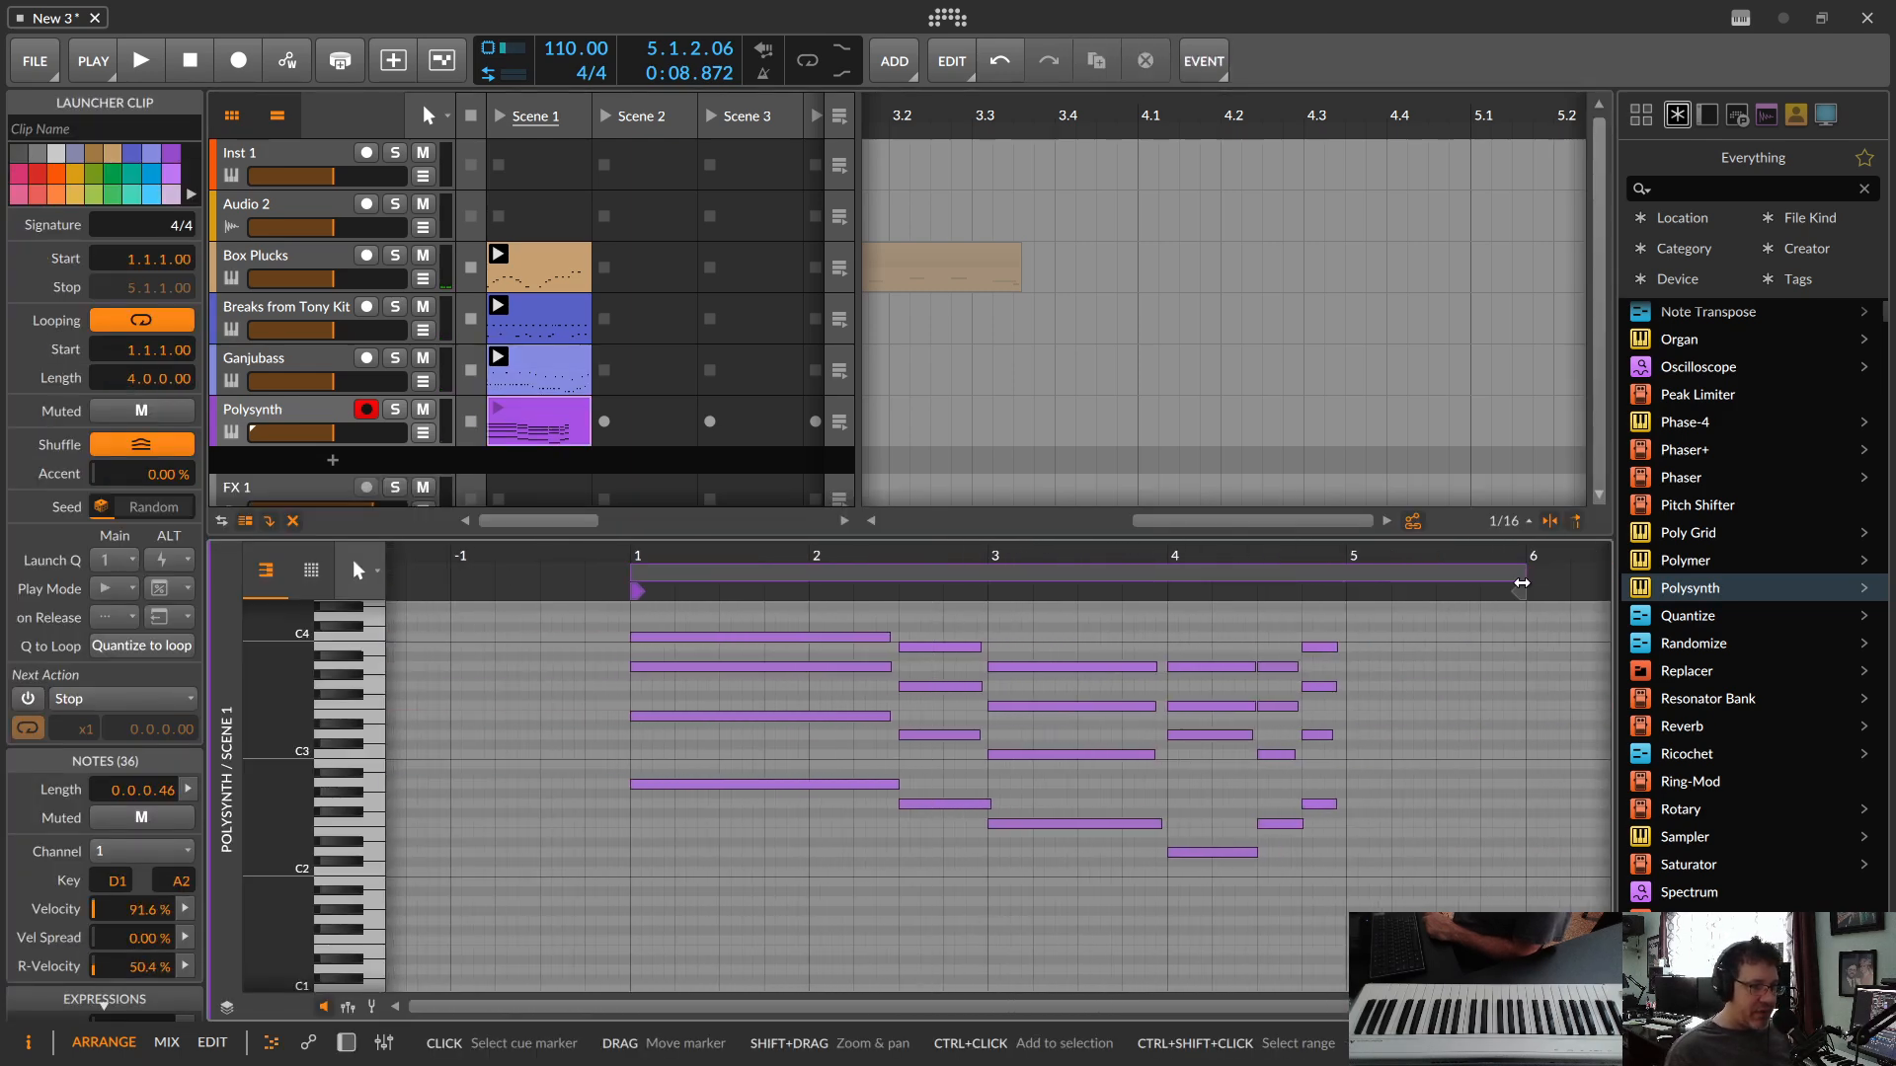
pyautogui.moveTo(1519, 578); pyautogui.dragTo(1338, 582)
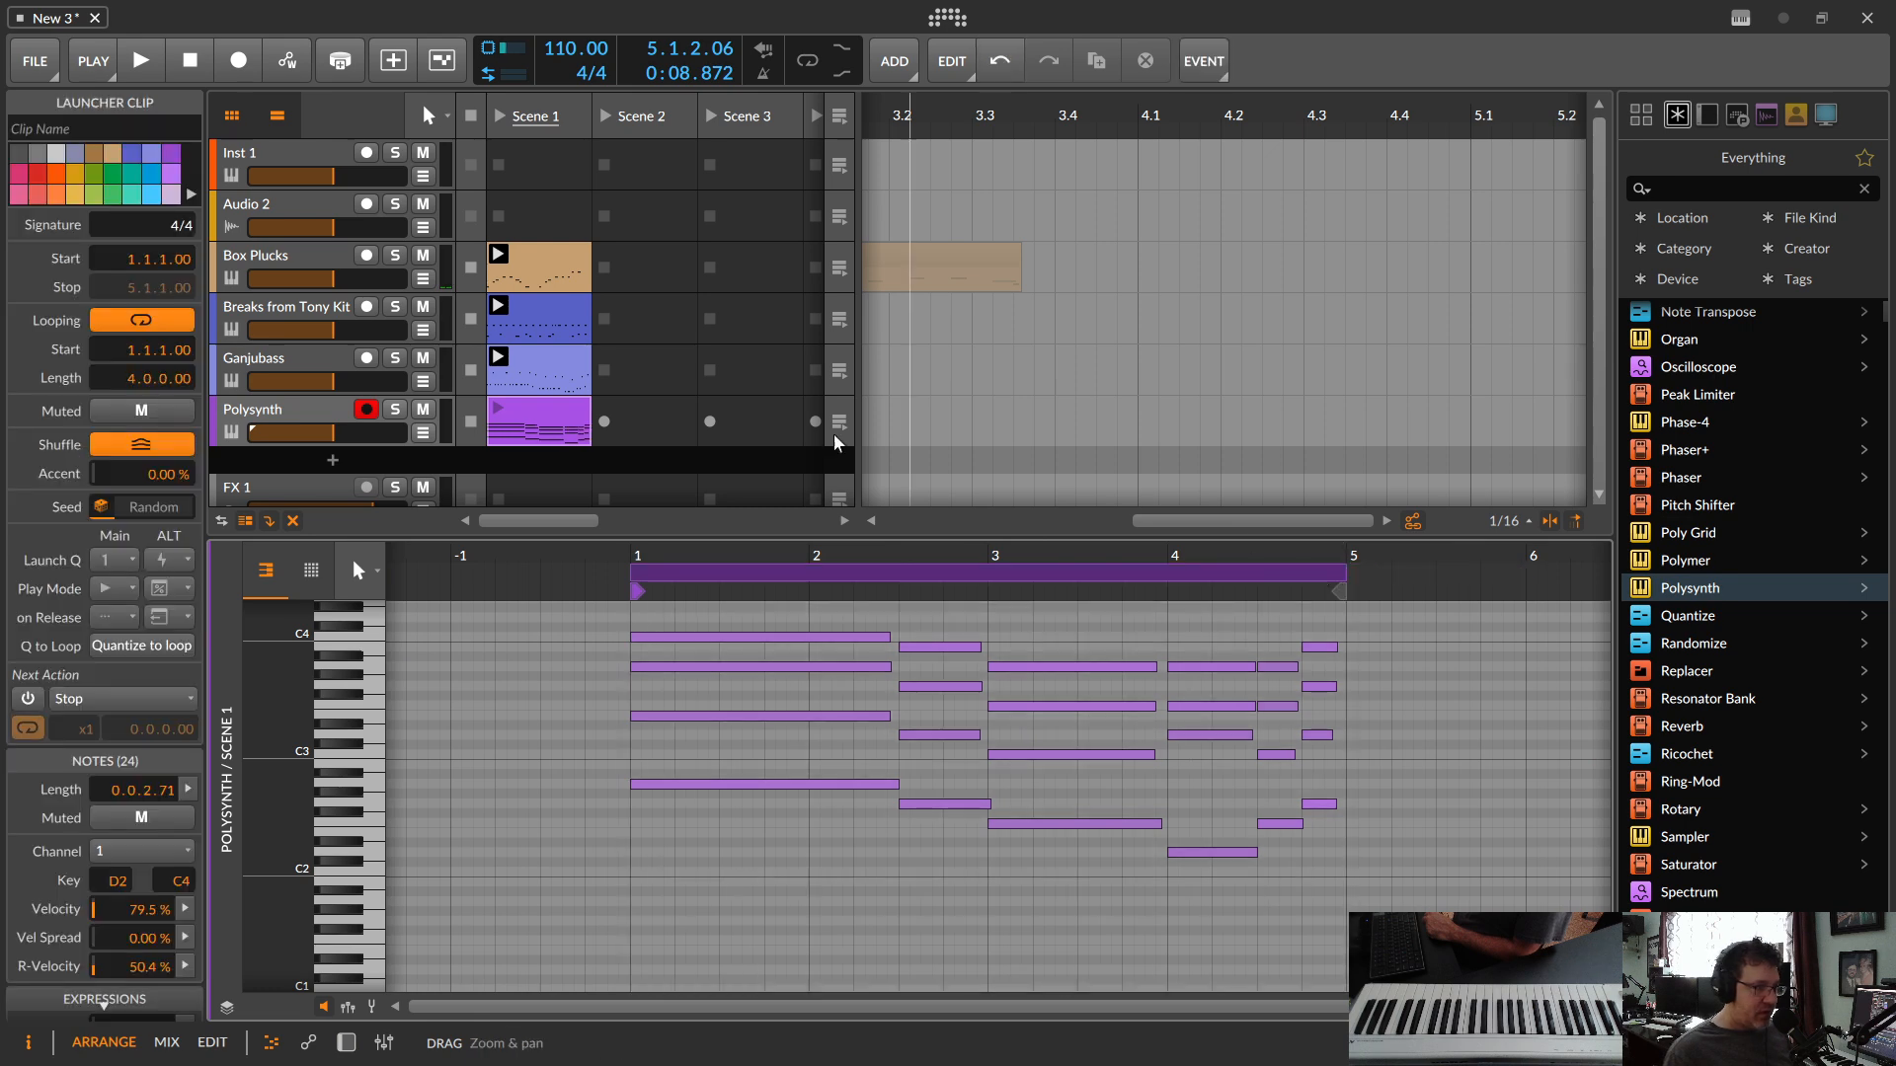
# Step: Solo the Polysynth track and play back its chord clip
pyautogui.click(394, 409)
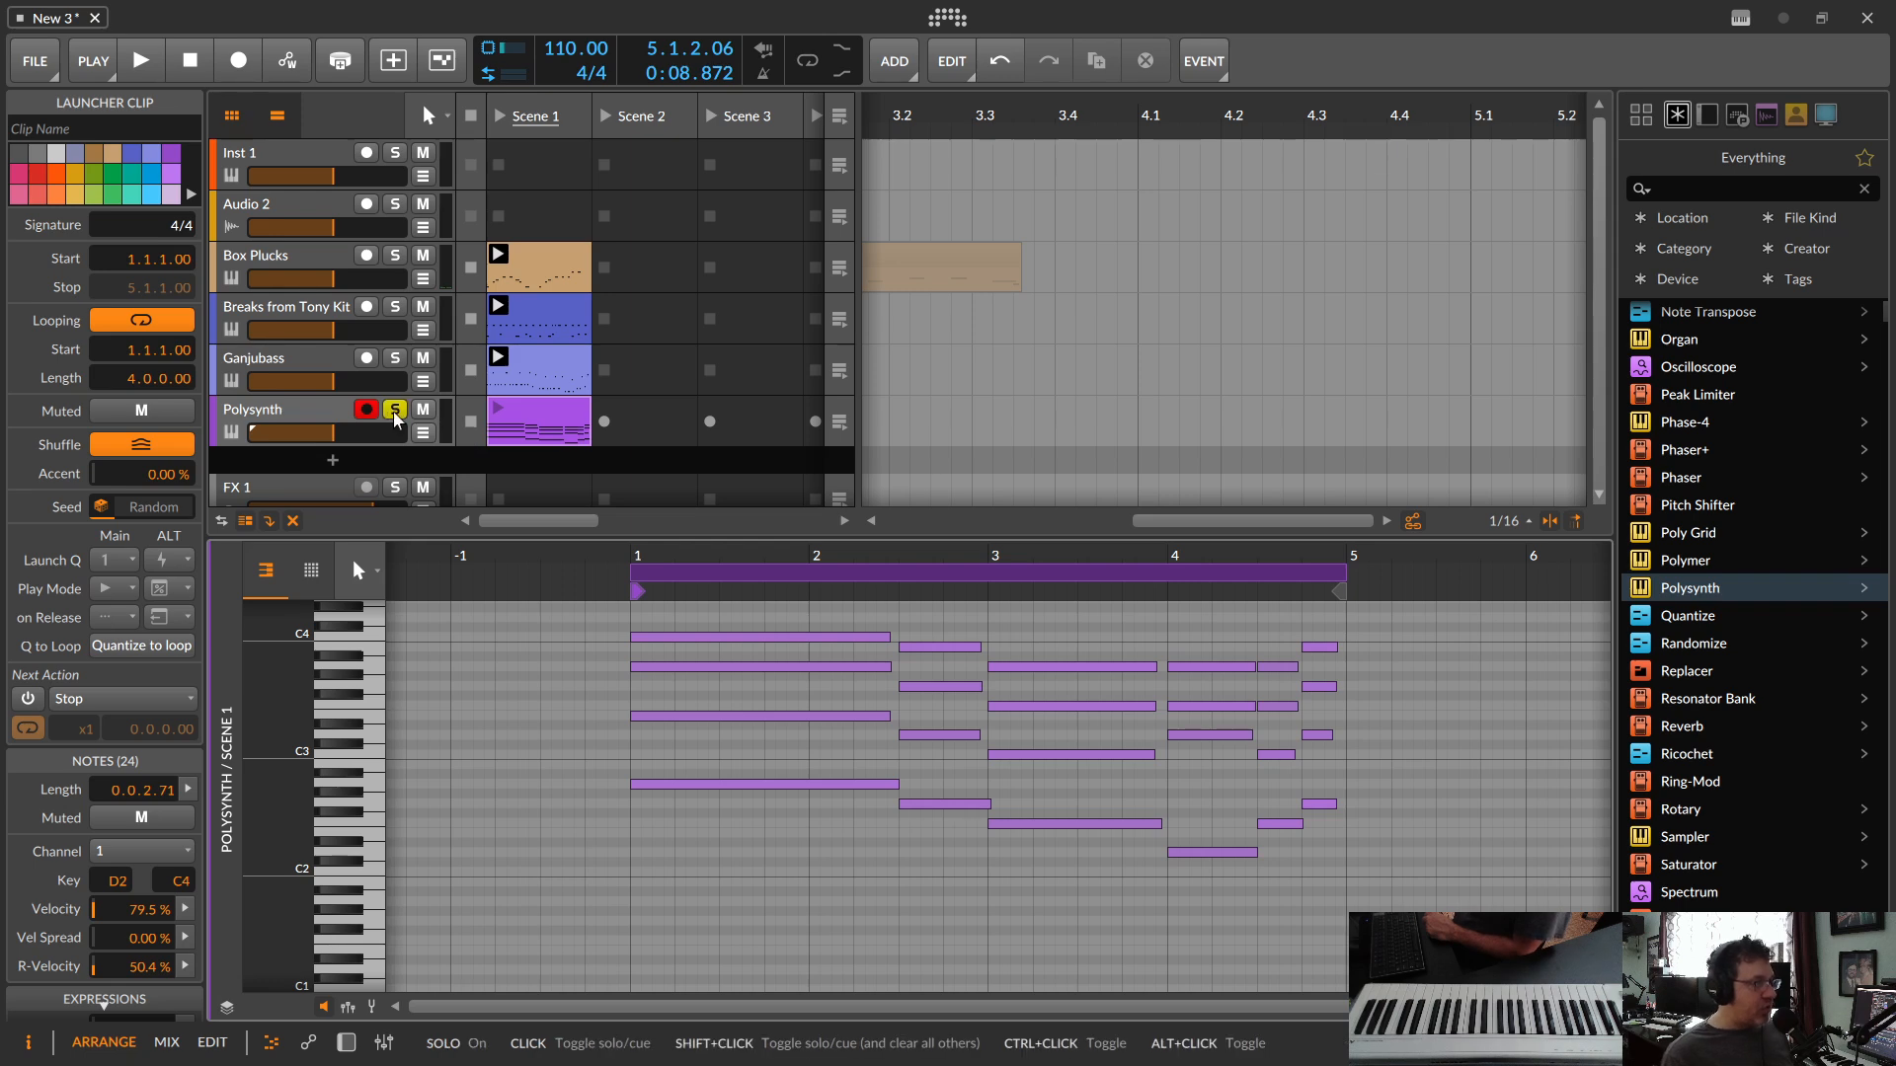
pyautogui.click(499, 416)
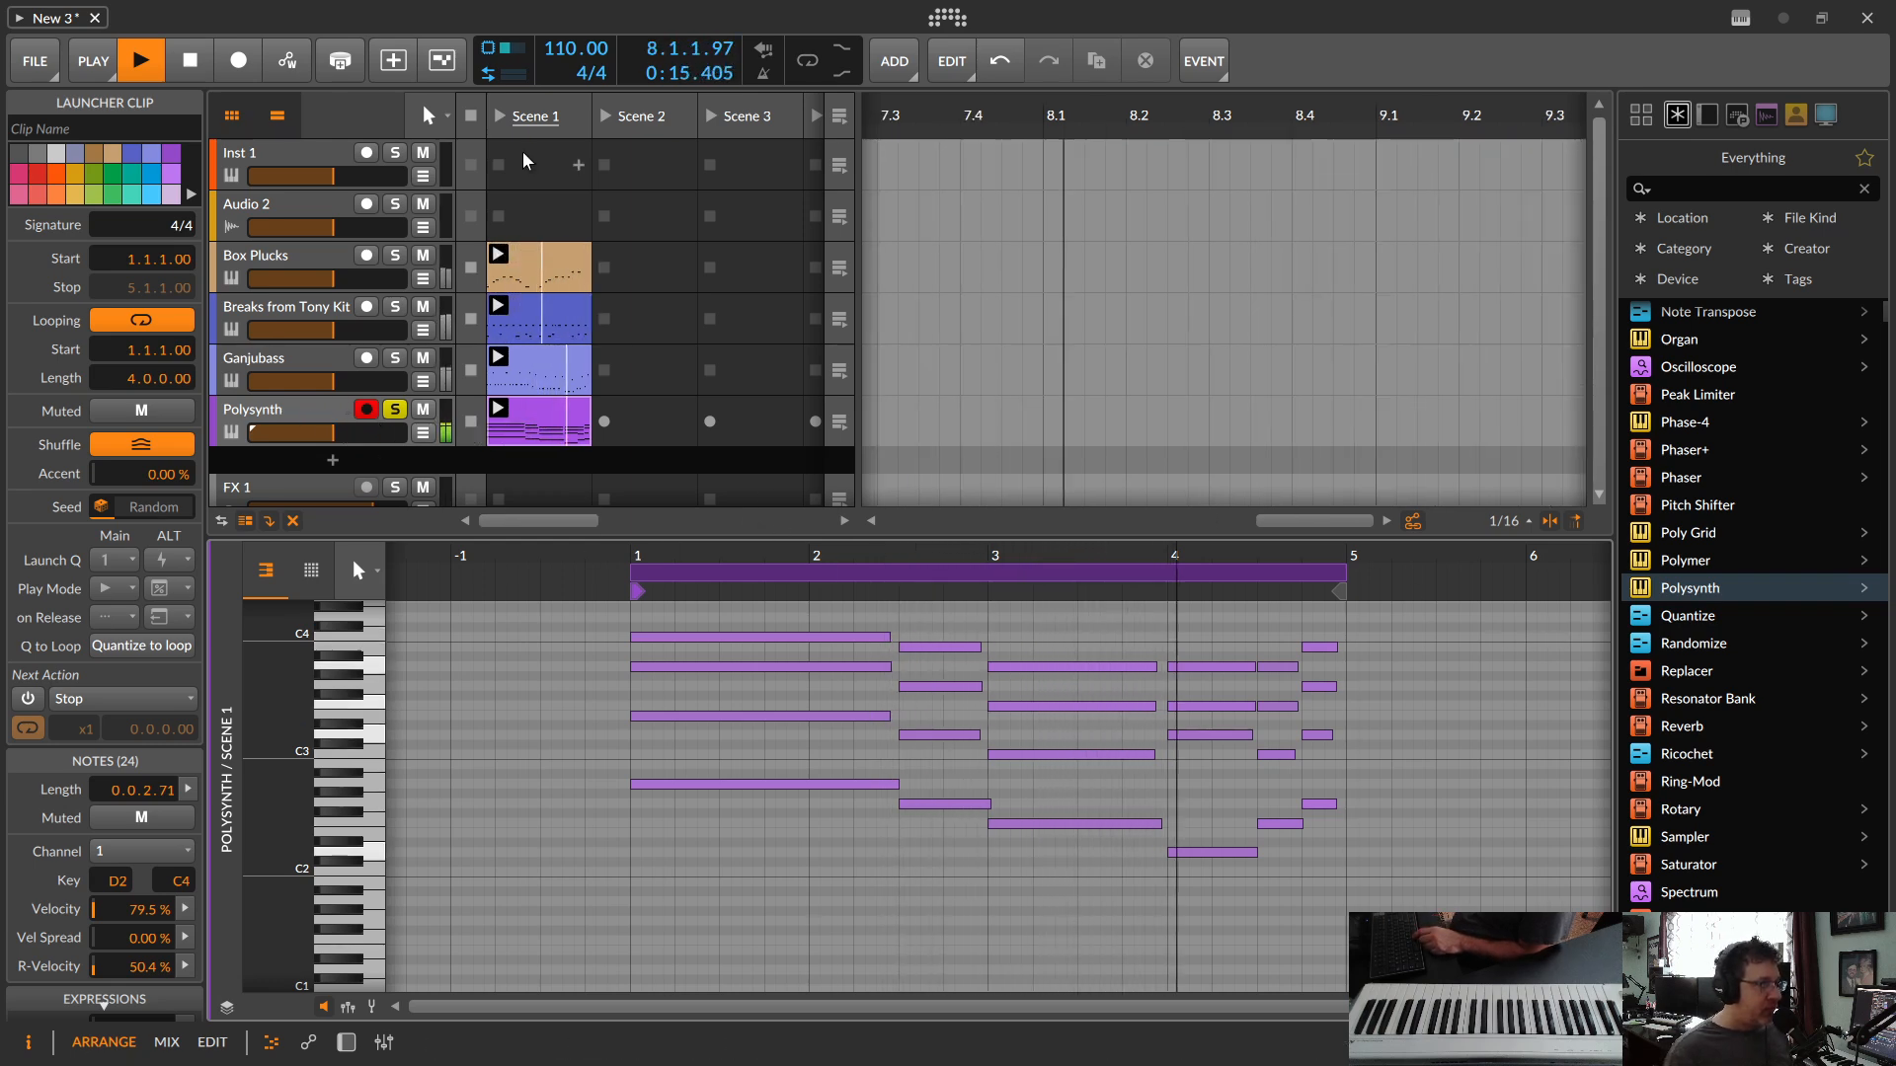
pyautogui.press('space')
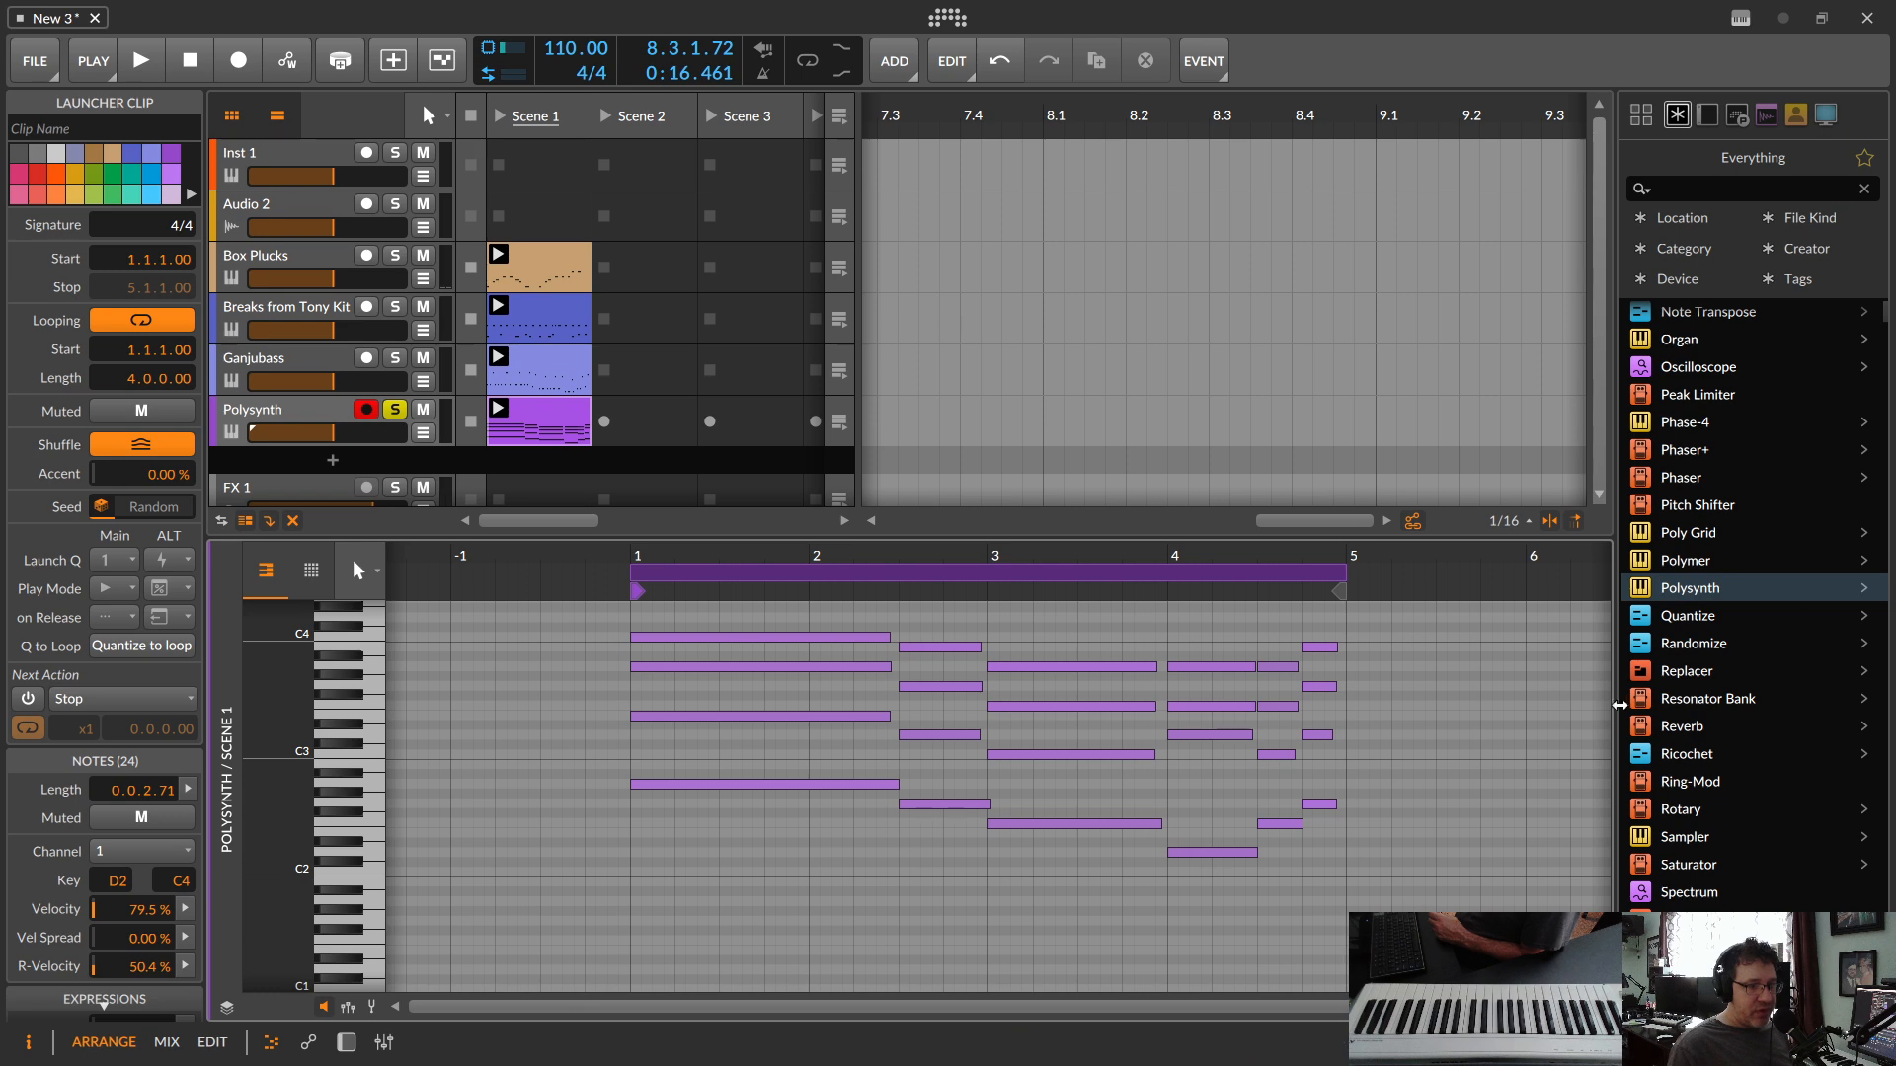
# Step: Add a Reverb to the Polysynth track and show the track's device chain during playback
pyautogui.moveTo(1639, 726); pyautogui.dragTo(543, 439)
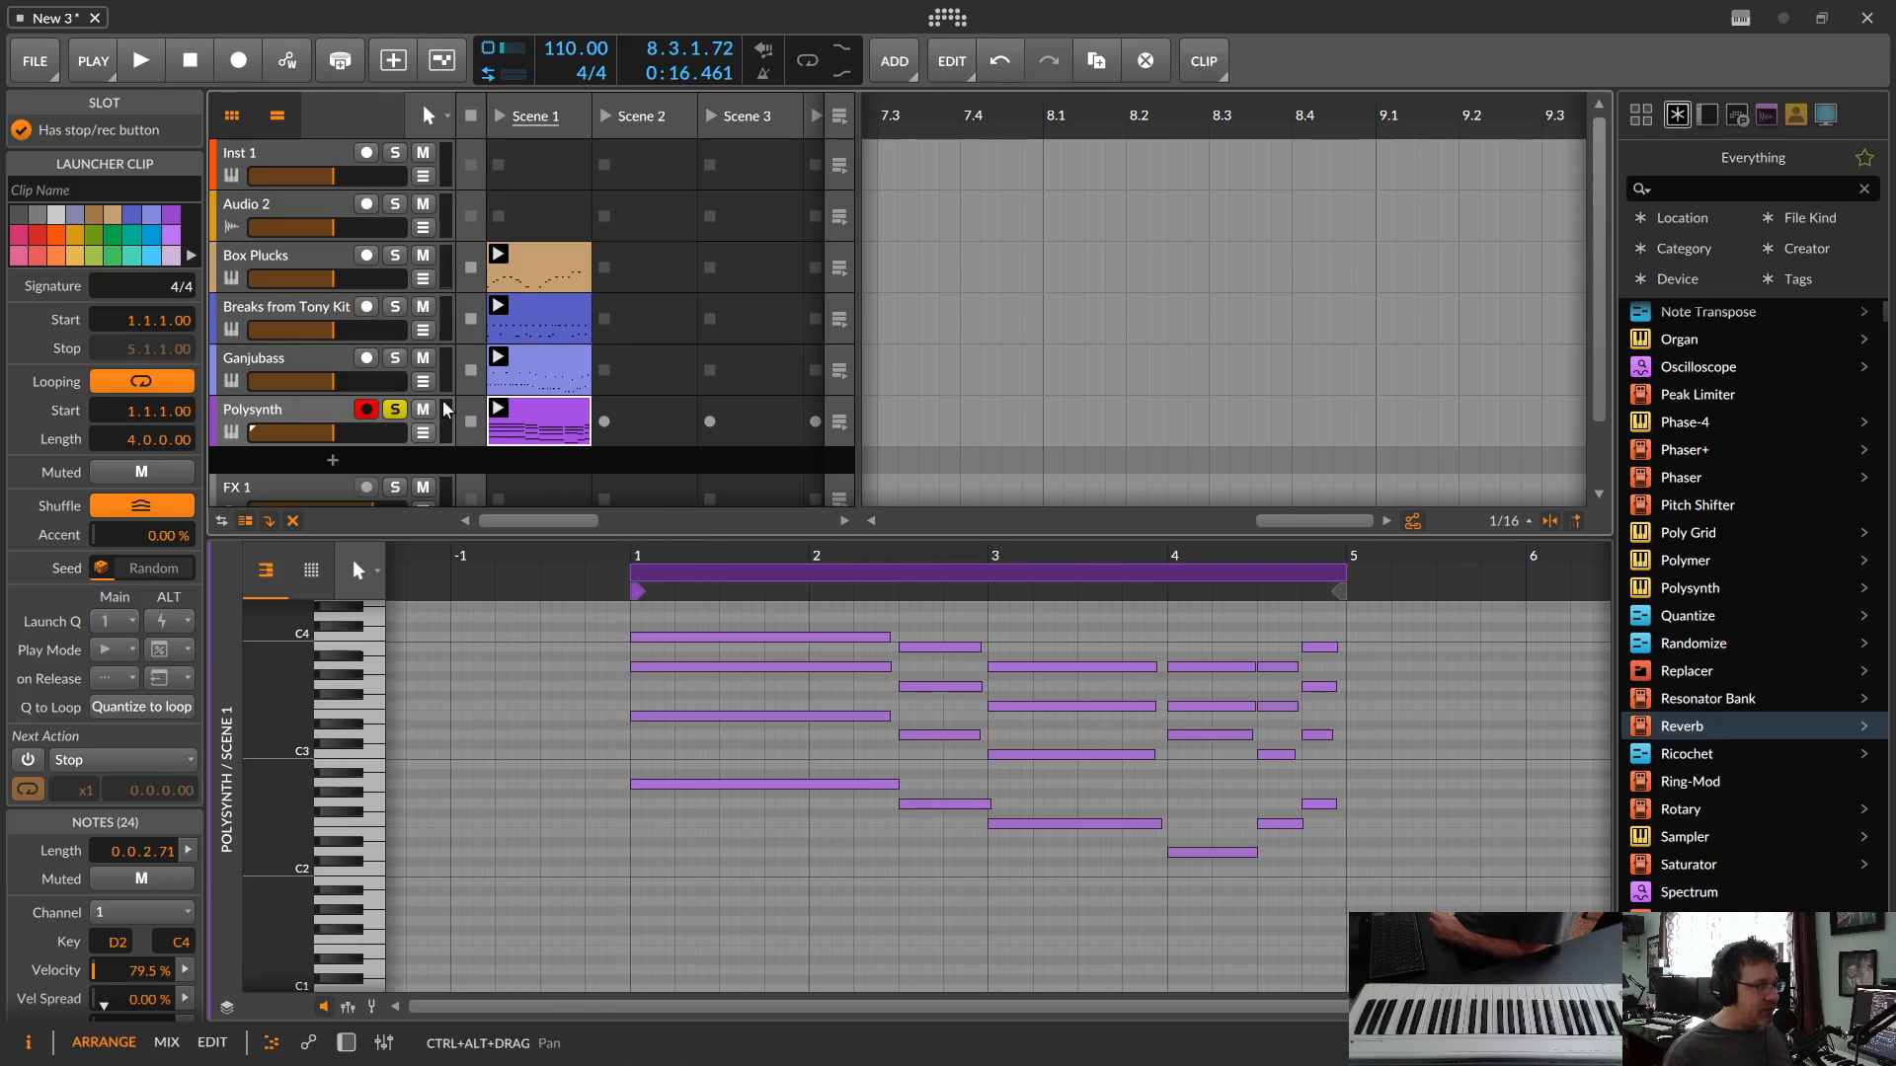
pyautogui.press('space')
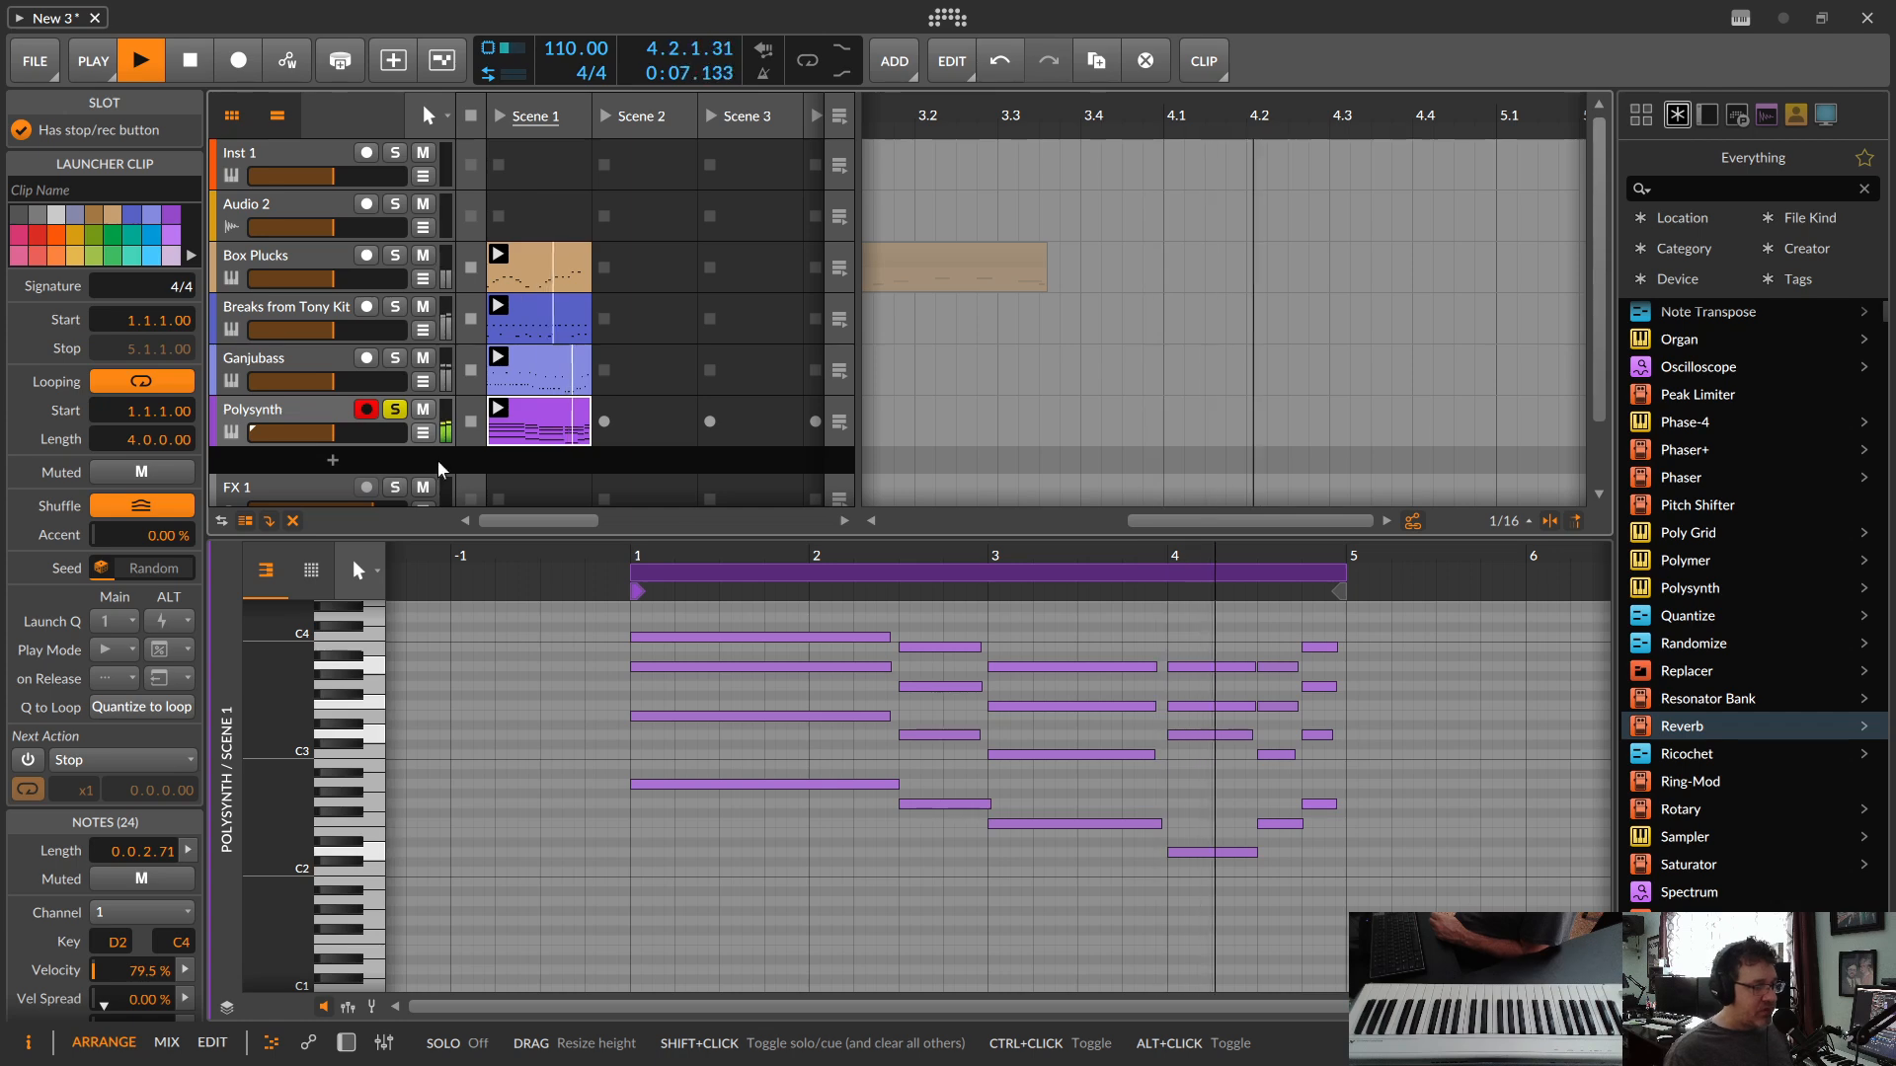
pyautogui.doubleClick(235, 435)
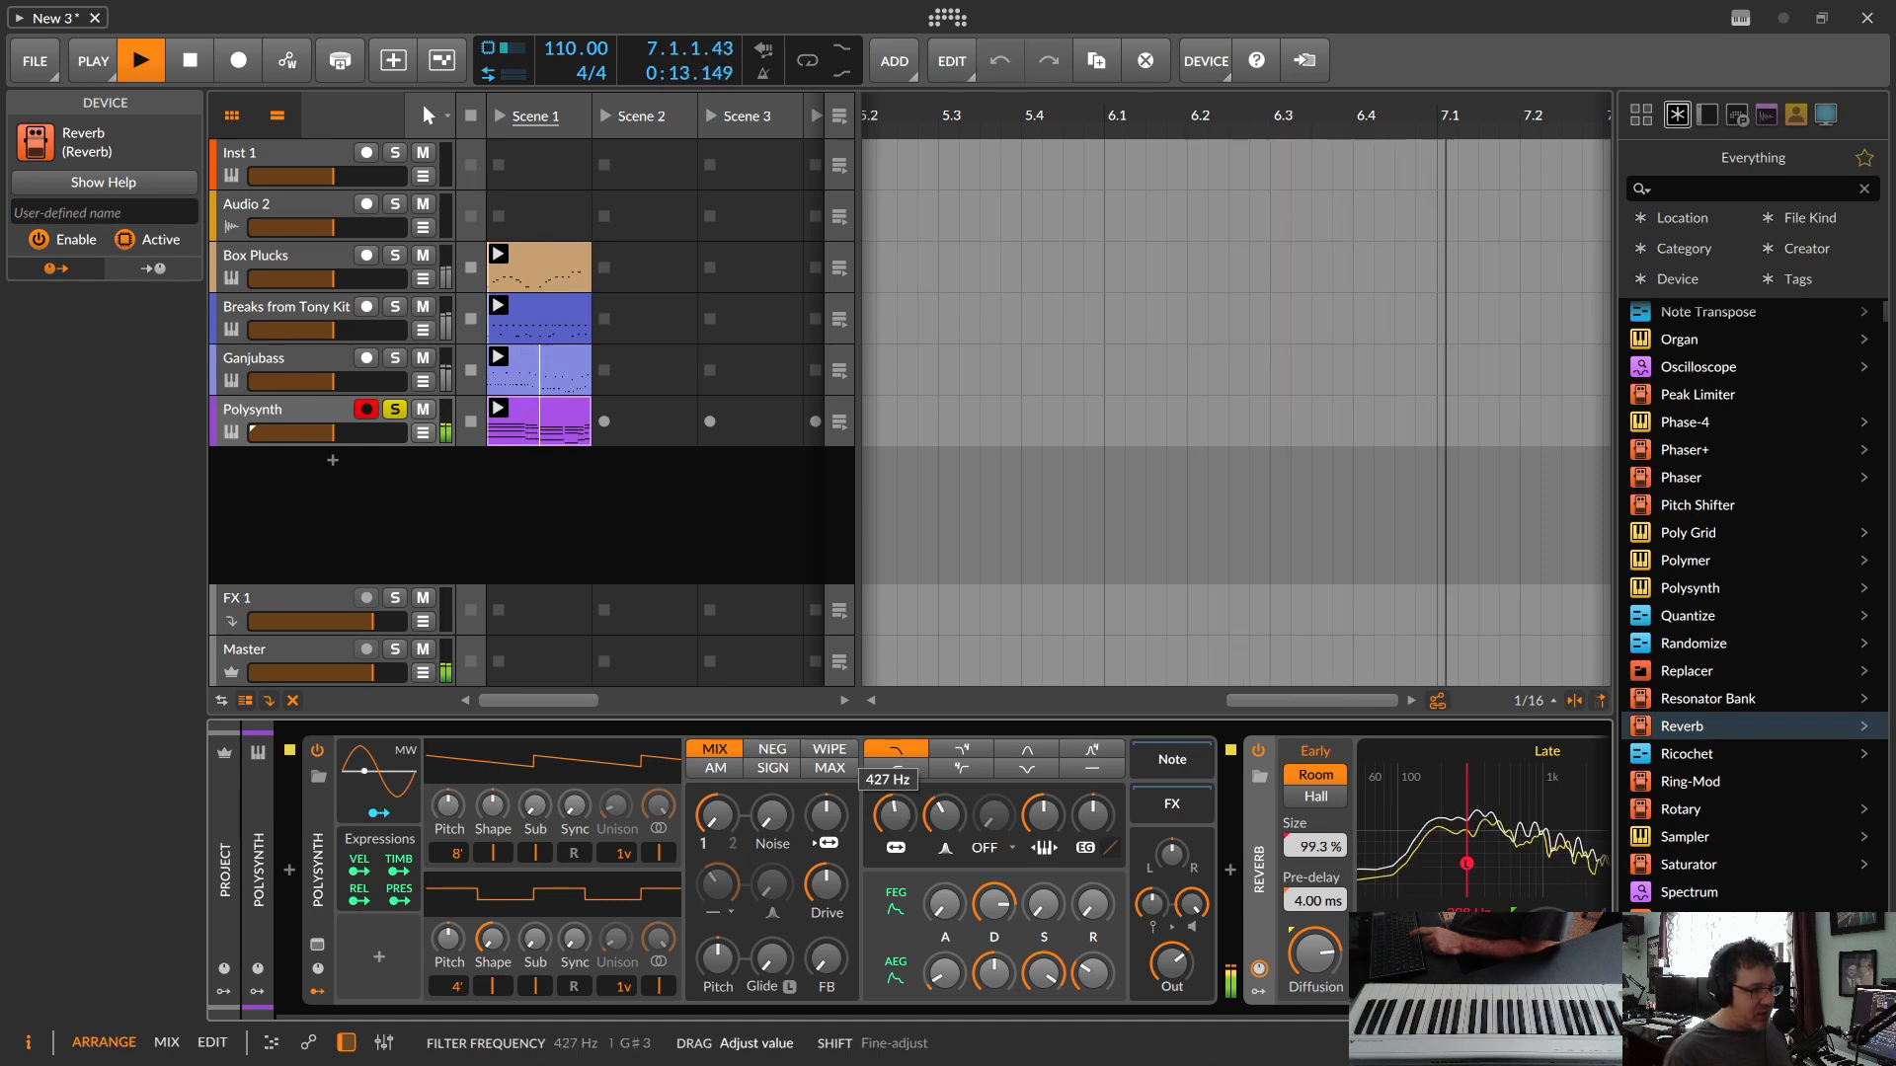
# Step: Shape the Polysynth's sound by lowering the filter frequency and adjusting the output level and envelope attack times
pyautogui.moveTo(891, 818); pyautogui.dragTo(891, 841)
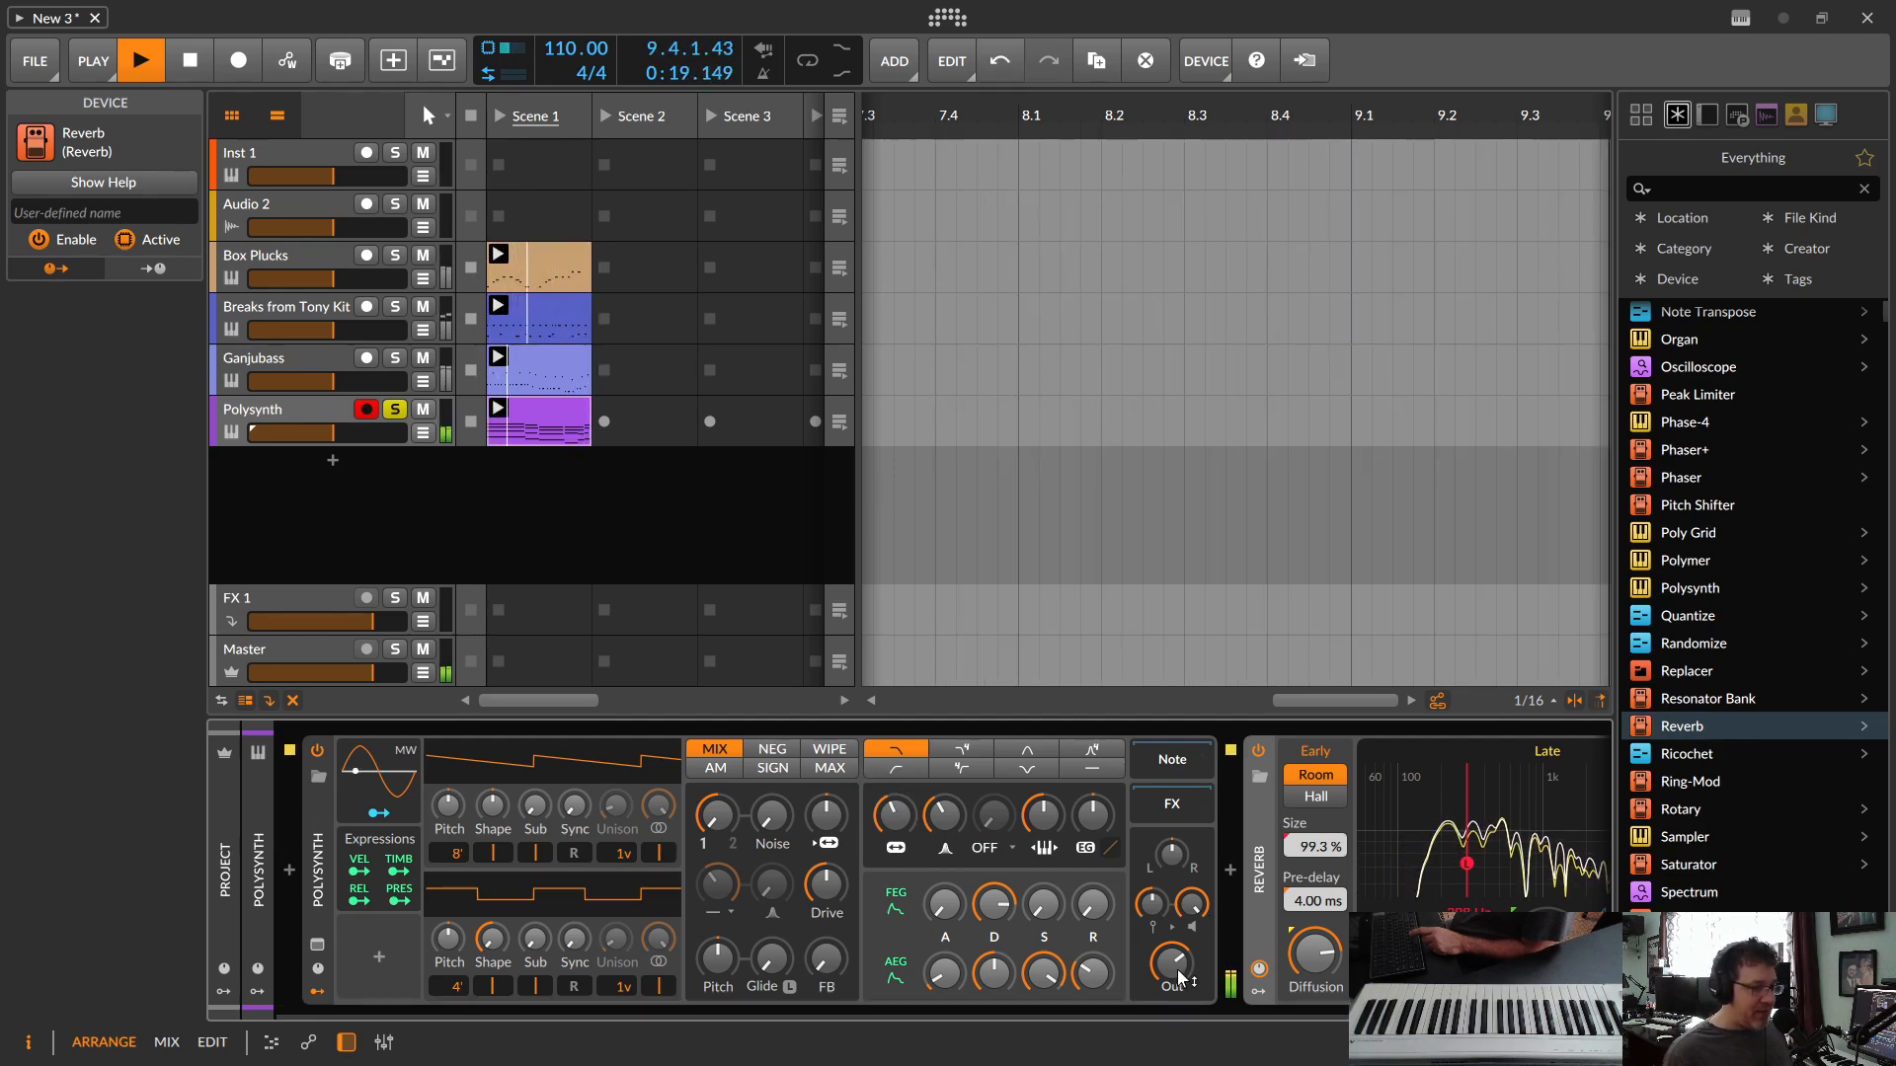
pyautogui.moveTo(1178, 975); pyautogui.dragTo(1178, 966)
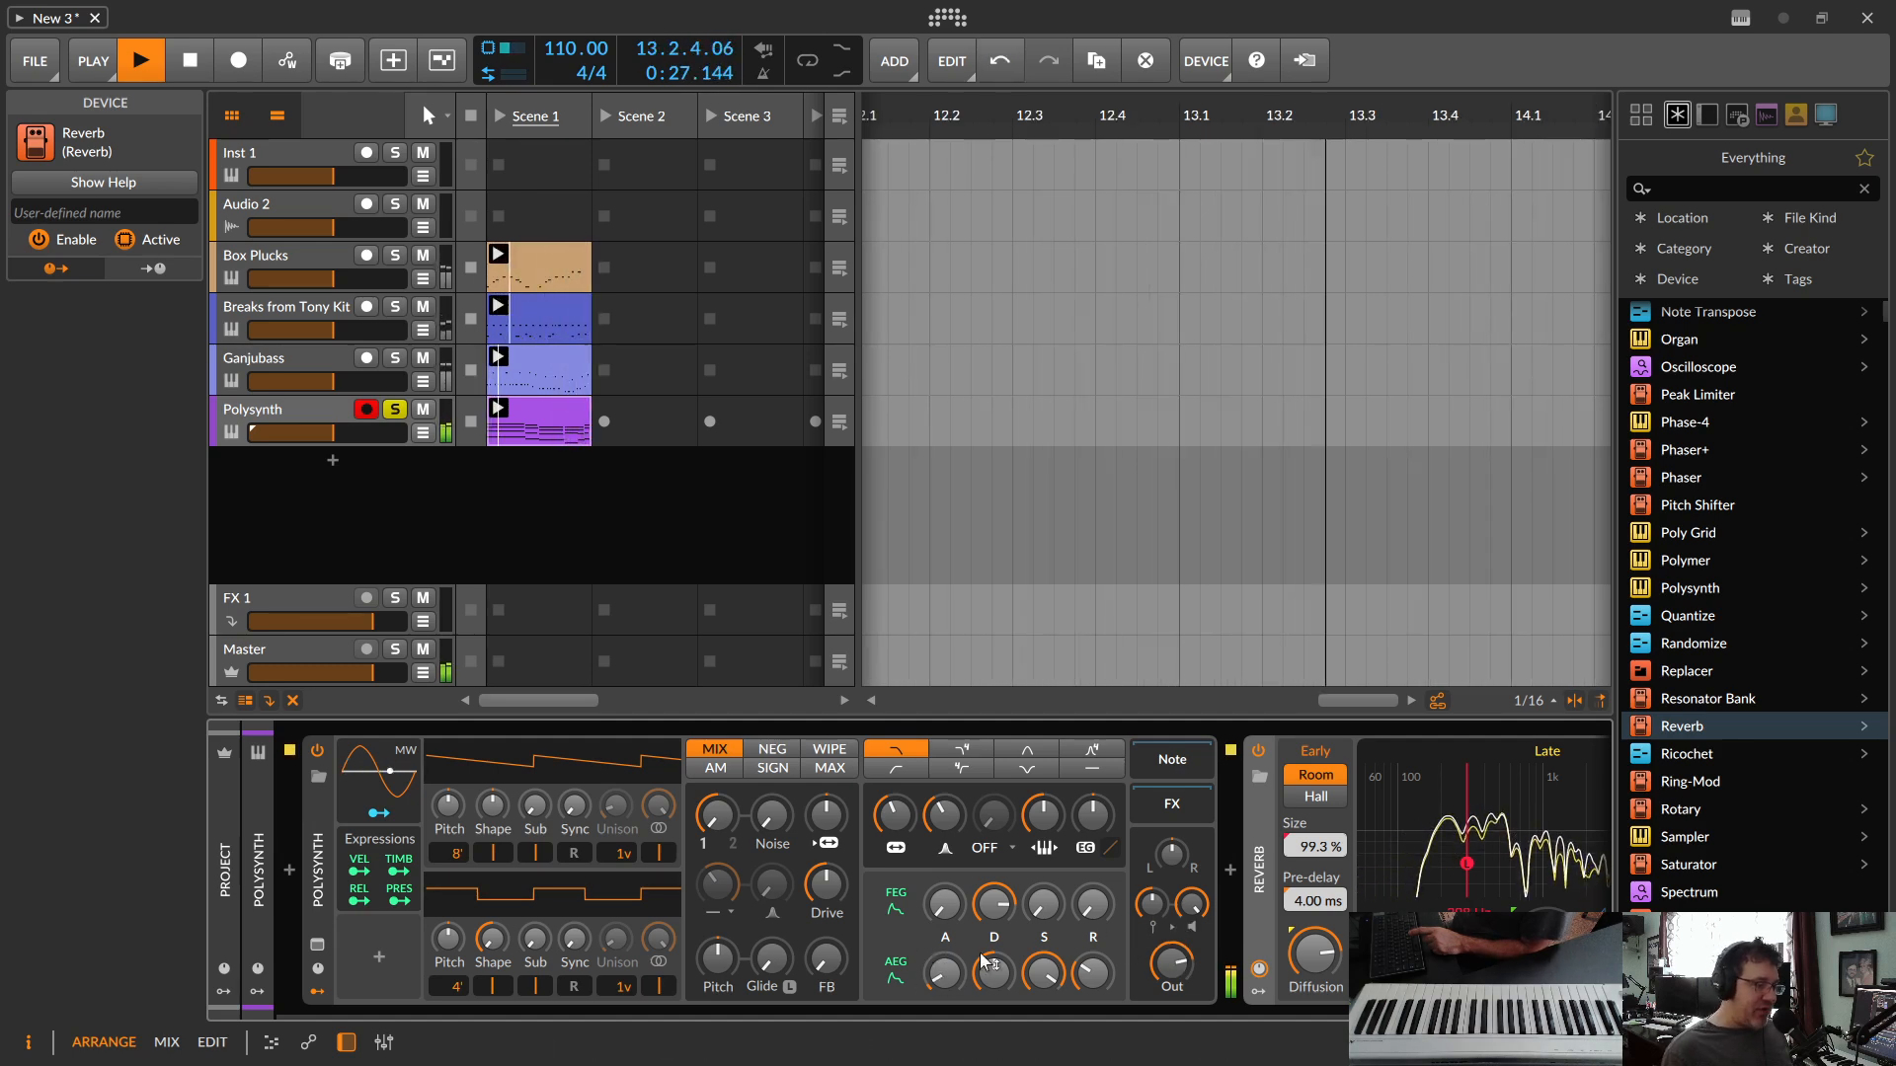
pyautogui.moveTo(960, 961); pyautogui.dragTo(946, 976)
pyautogui.moveTo(944, 904); pyautogui.dragTo(944, 899)
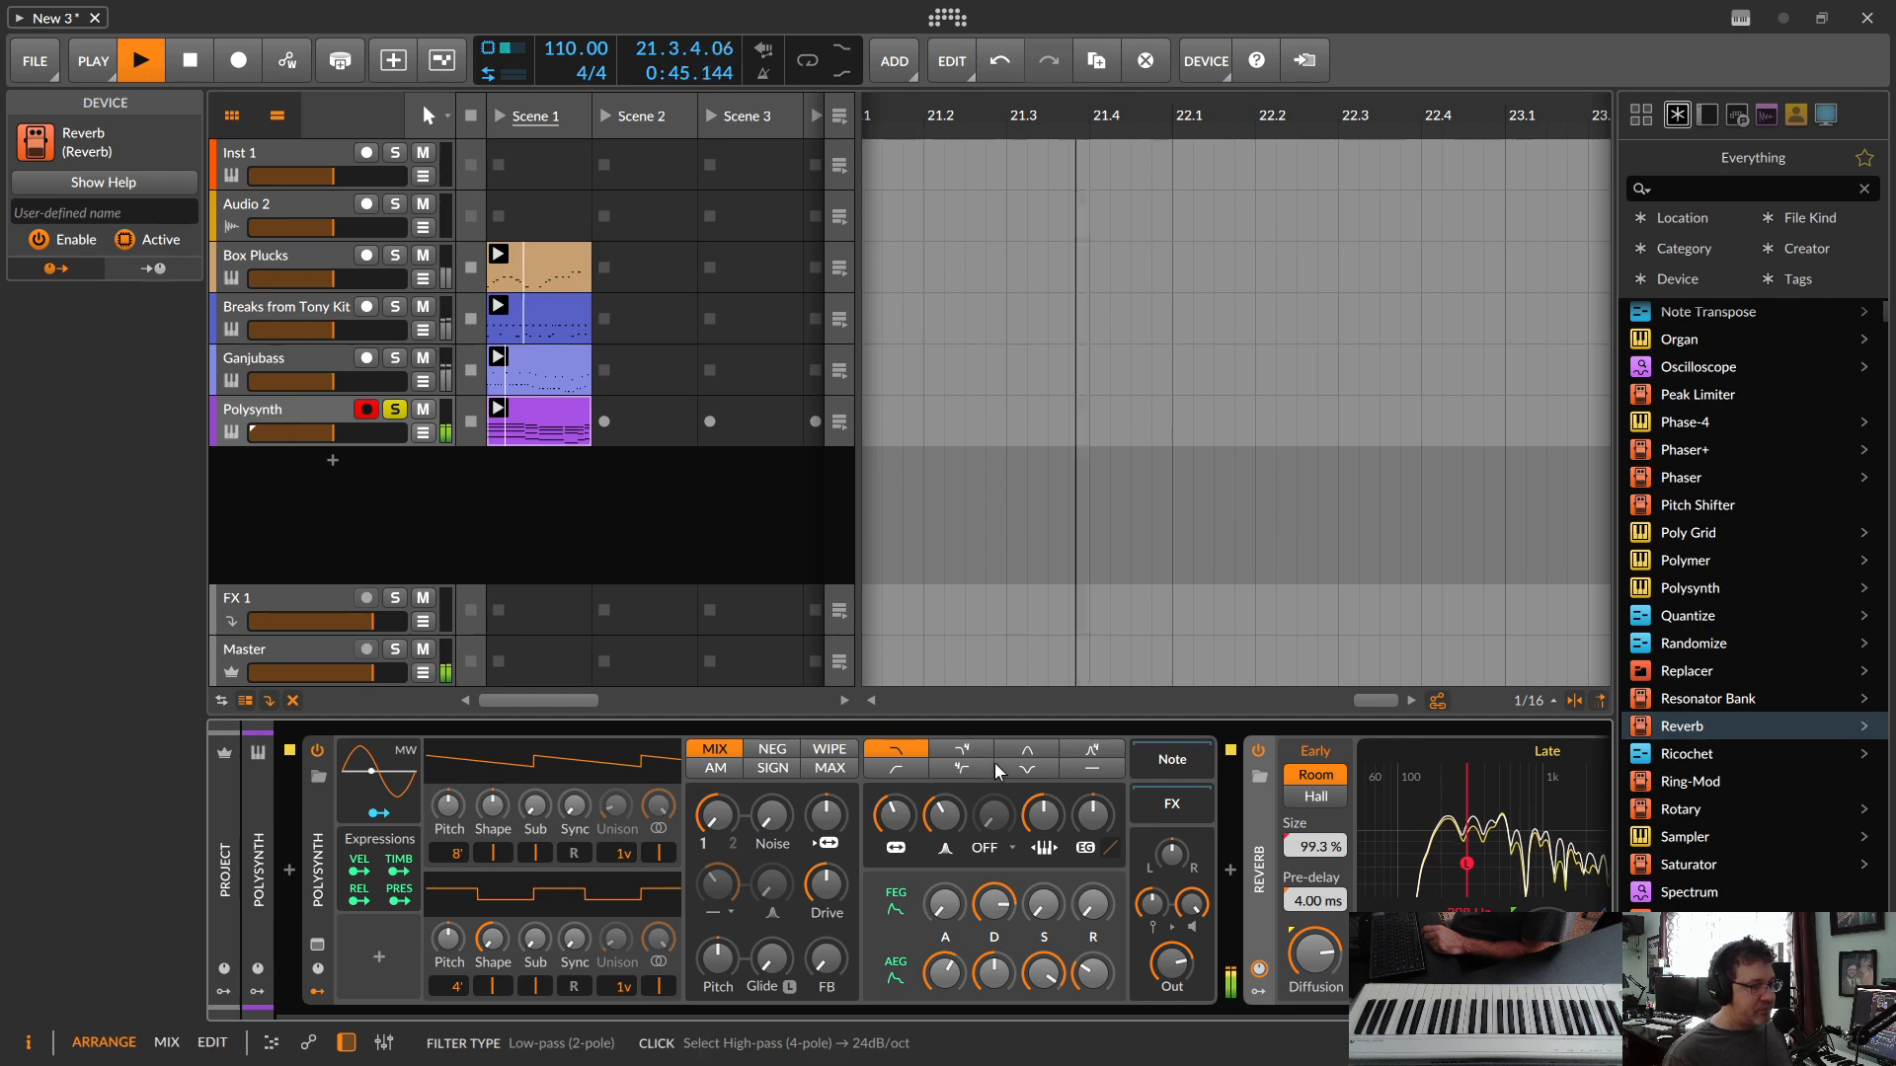
# Step: Insert a Chorus+ between the Polysynth and the Reverb
pyautogui.scroll(15, 1764, 482)
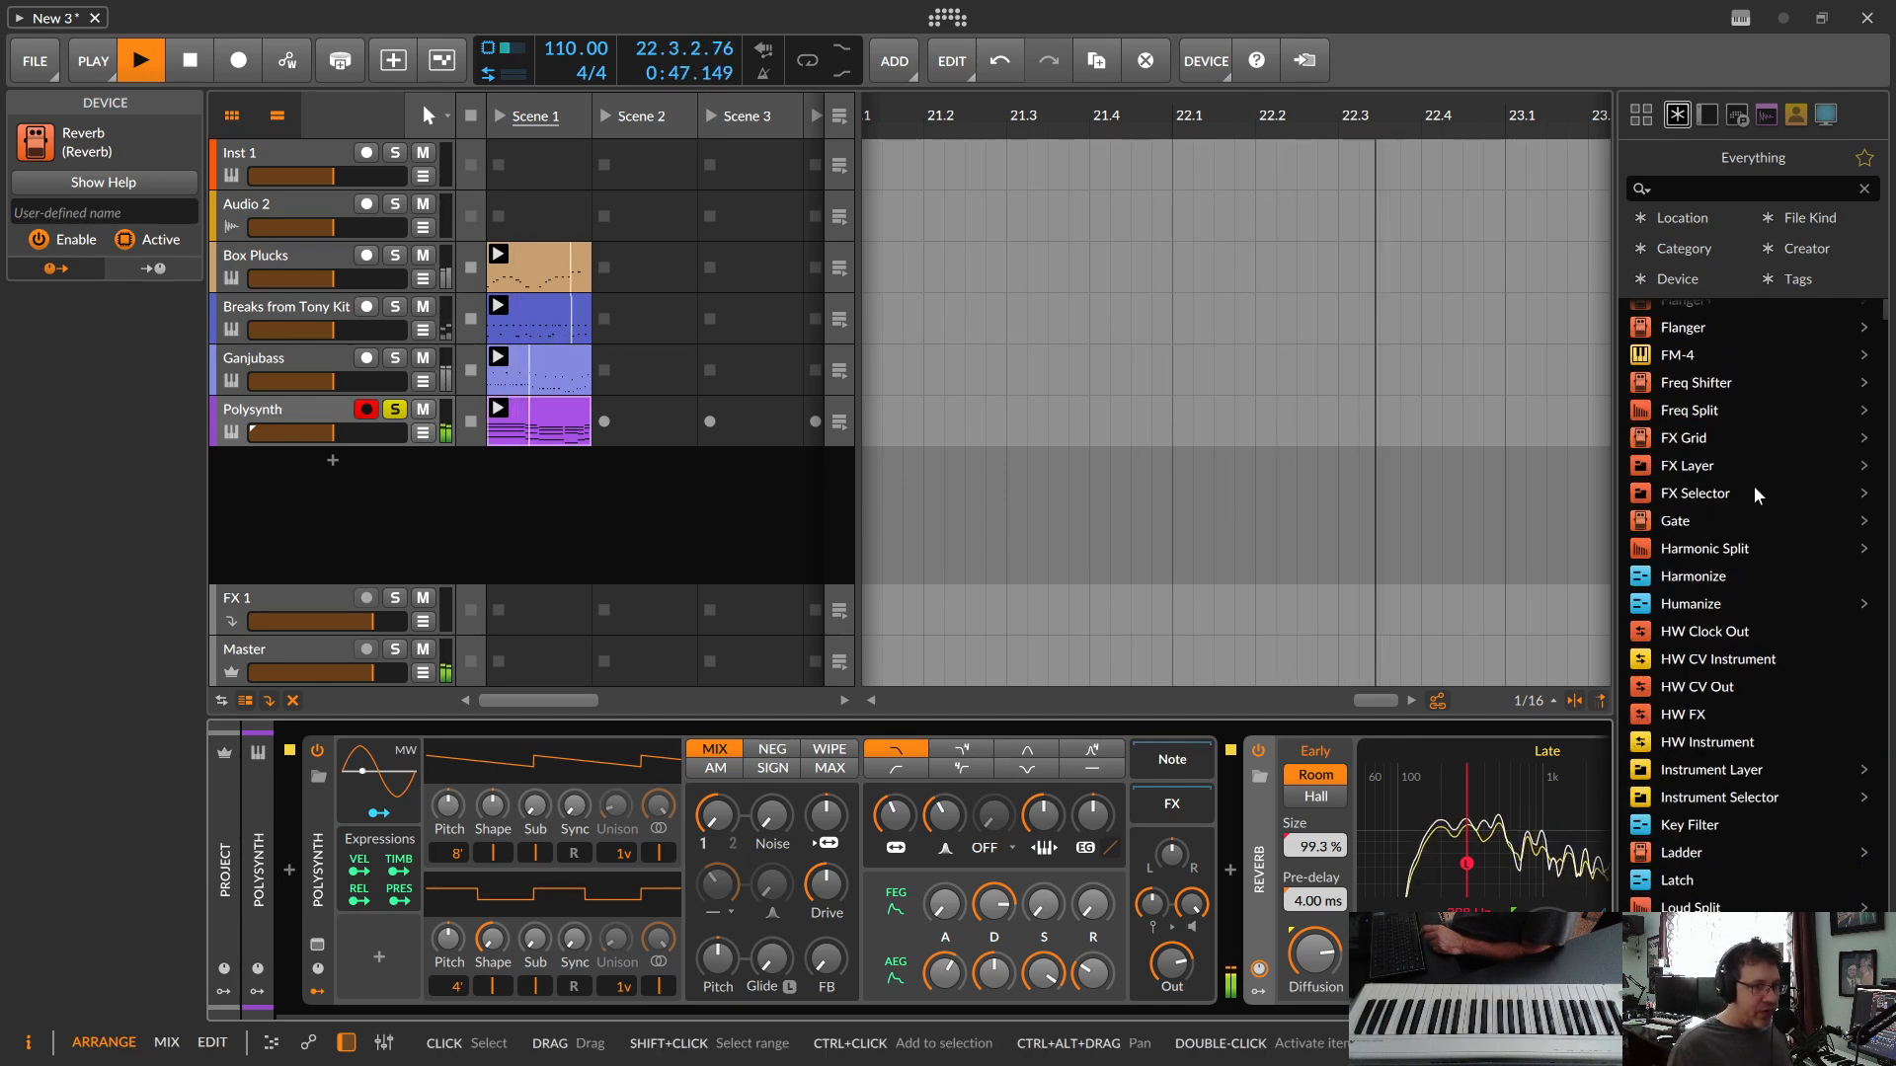
pyautogui.scroll(10, 1749, 496)
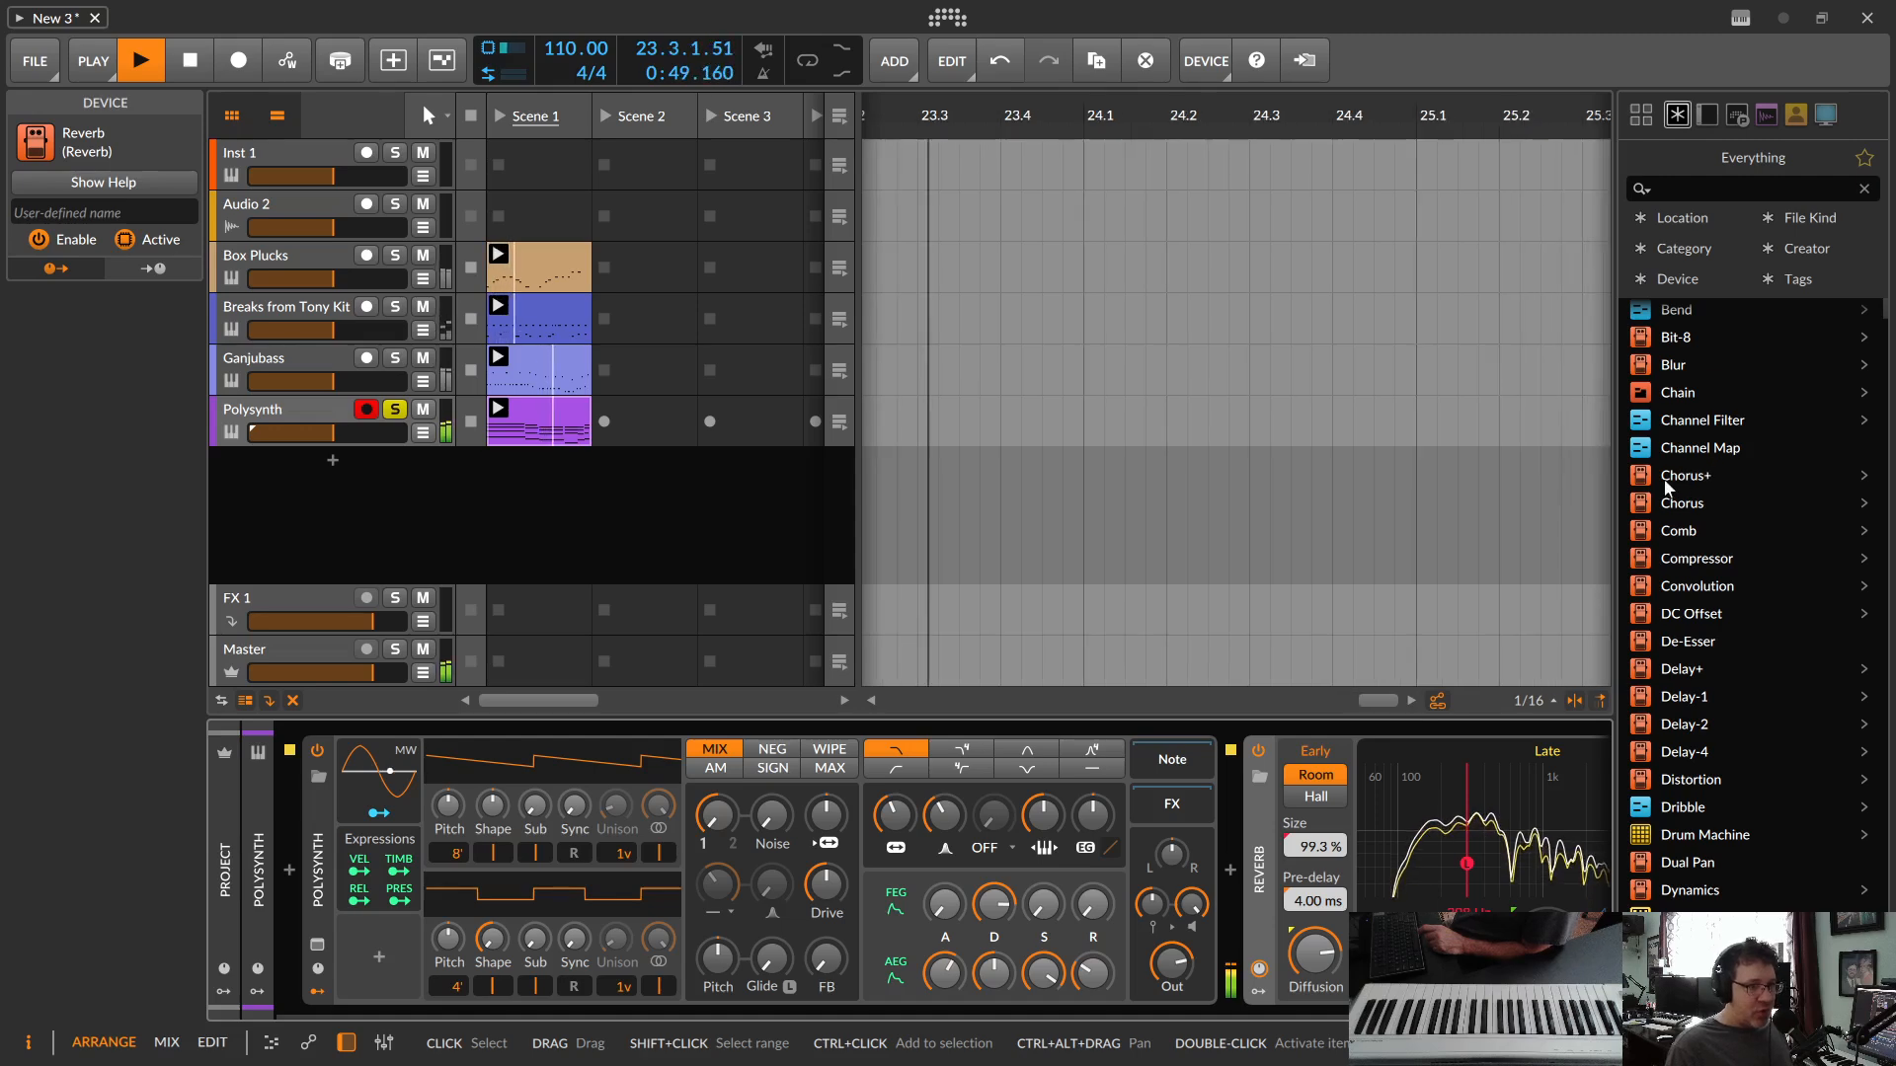
pyautogui.moveTo(1647, 471); pyautogui.dragTo(1229, 862)
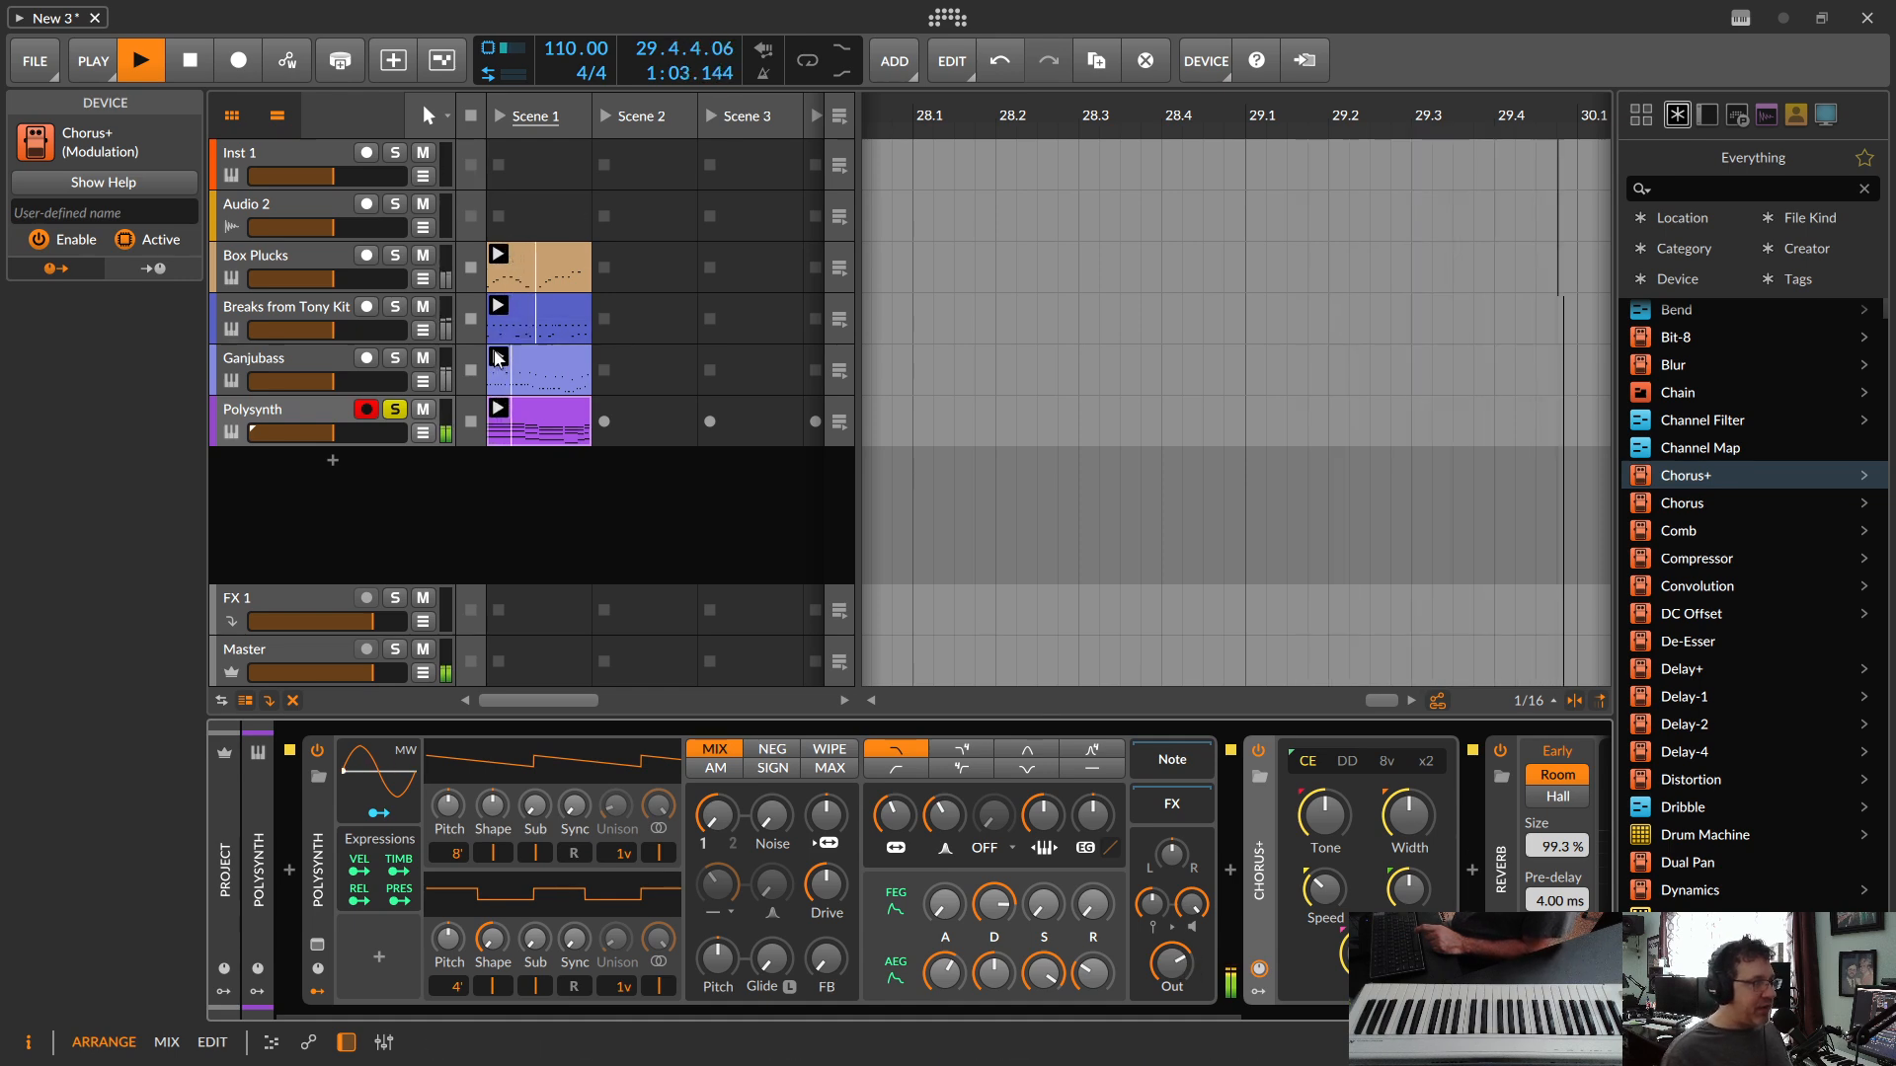
# Step: Unsolo the Polysynth track, raise the synth's output level in the full mix, and stop playback
pyautogui.click(395, 411)
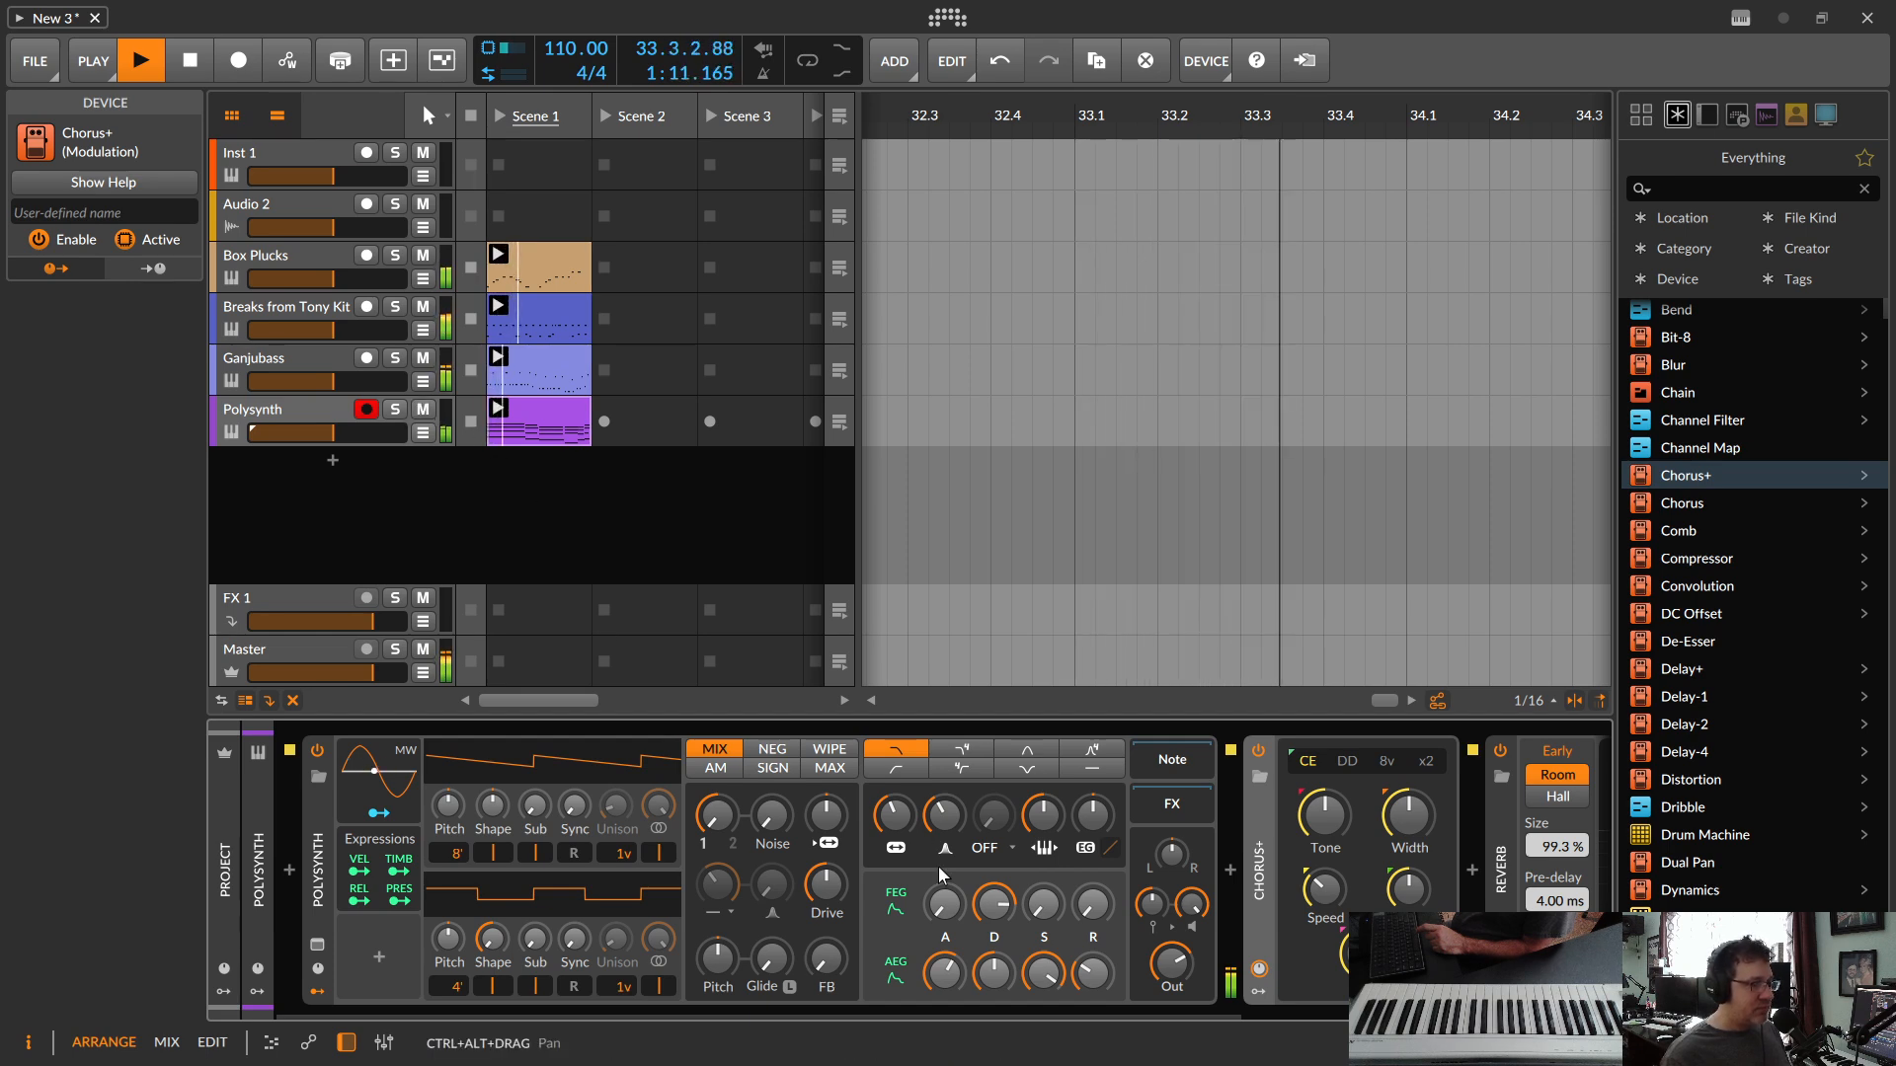
pyautogui.moveTo(1172, 963); pyautogui.dragTo(1172, 950)
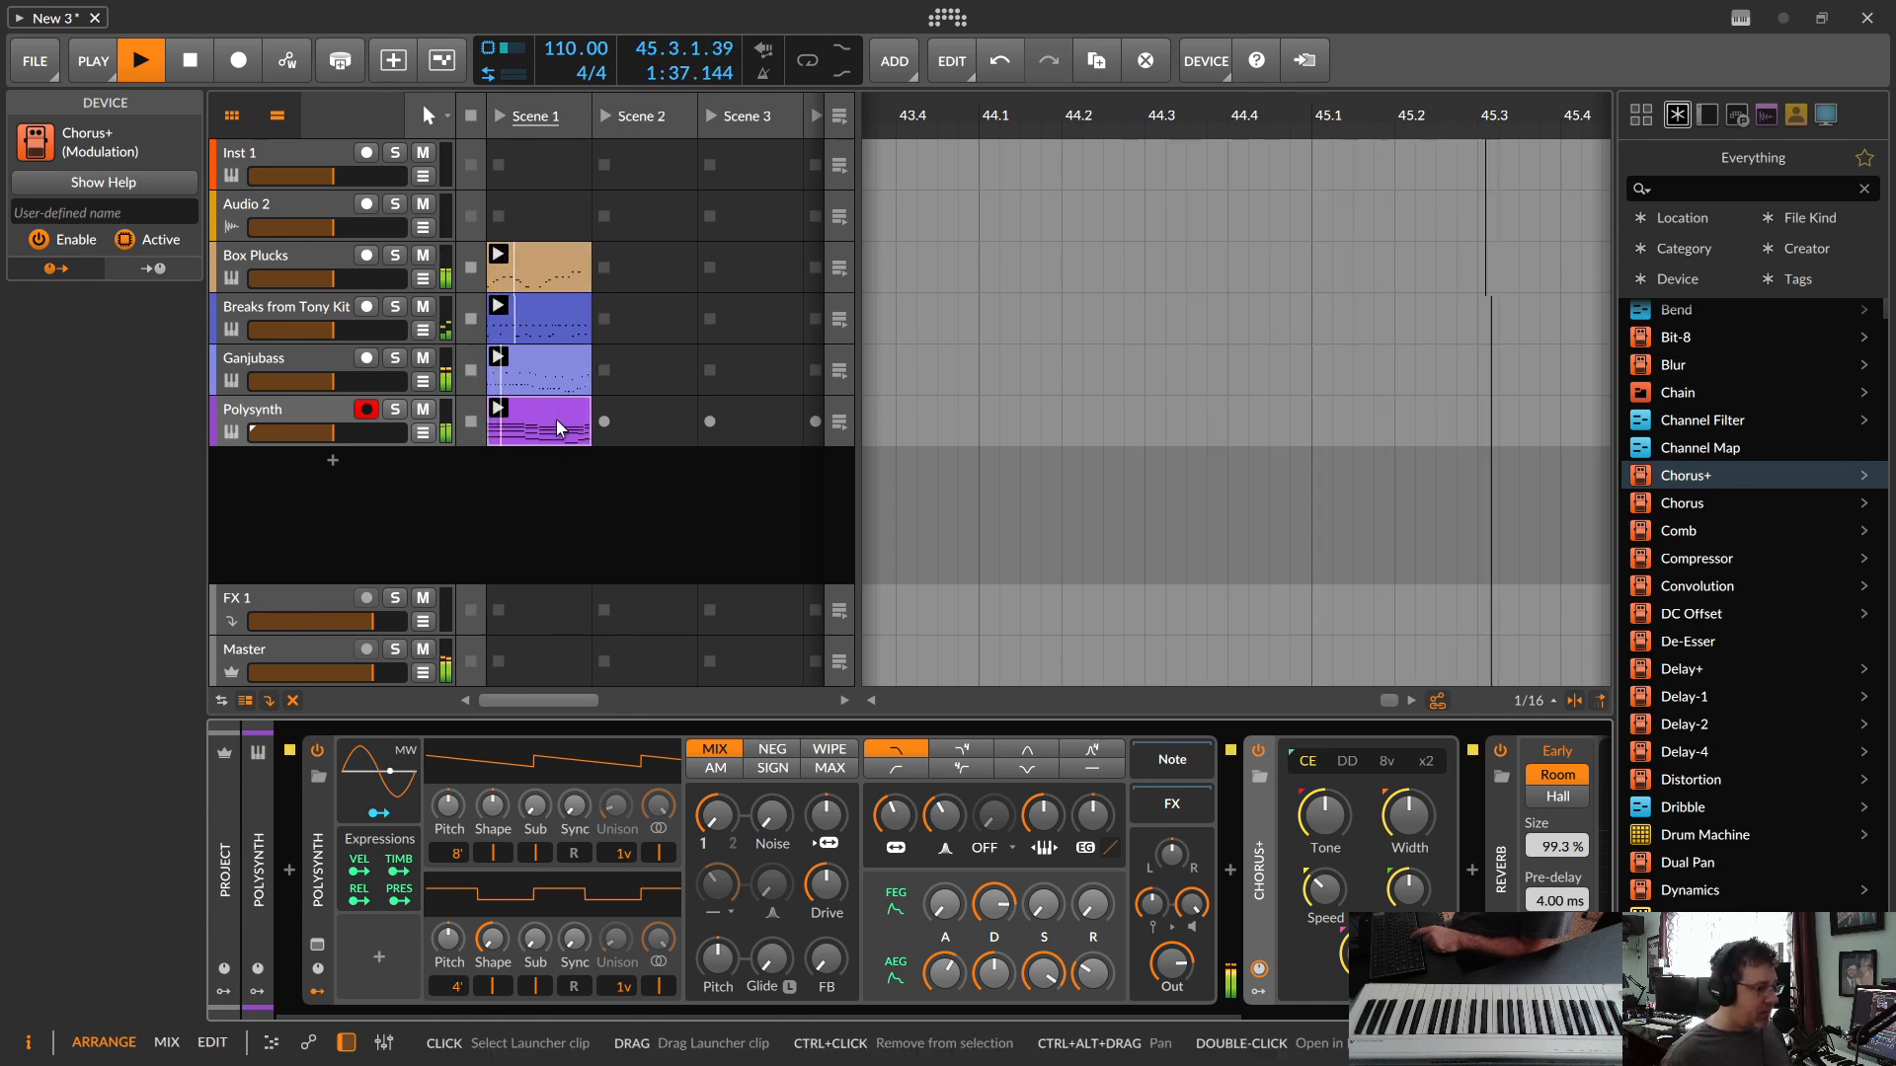
pyautogui.press('space')
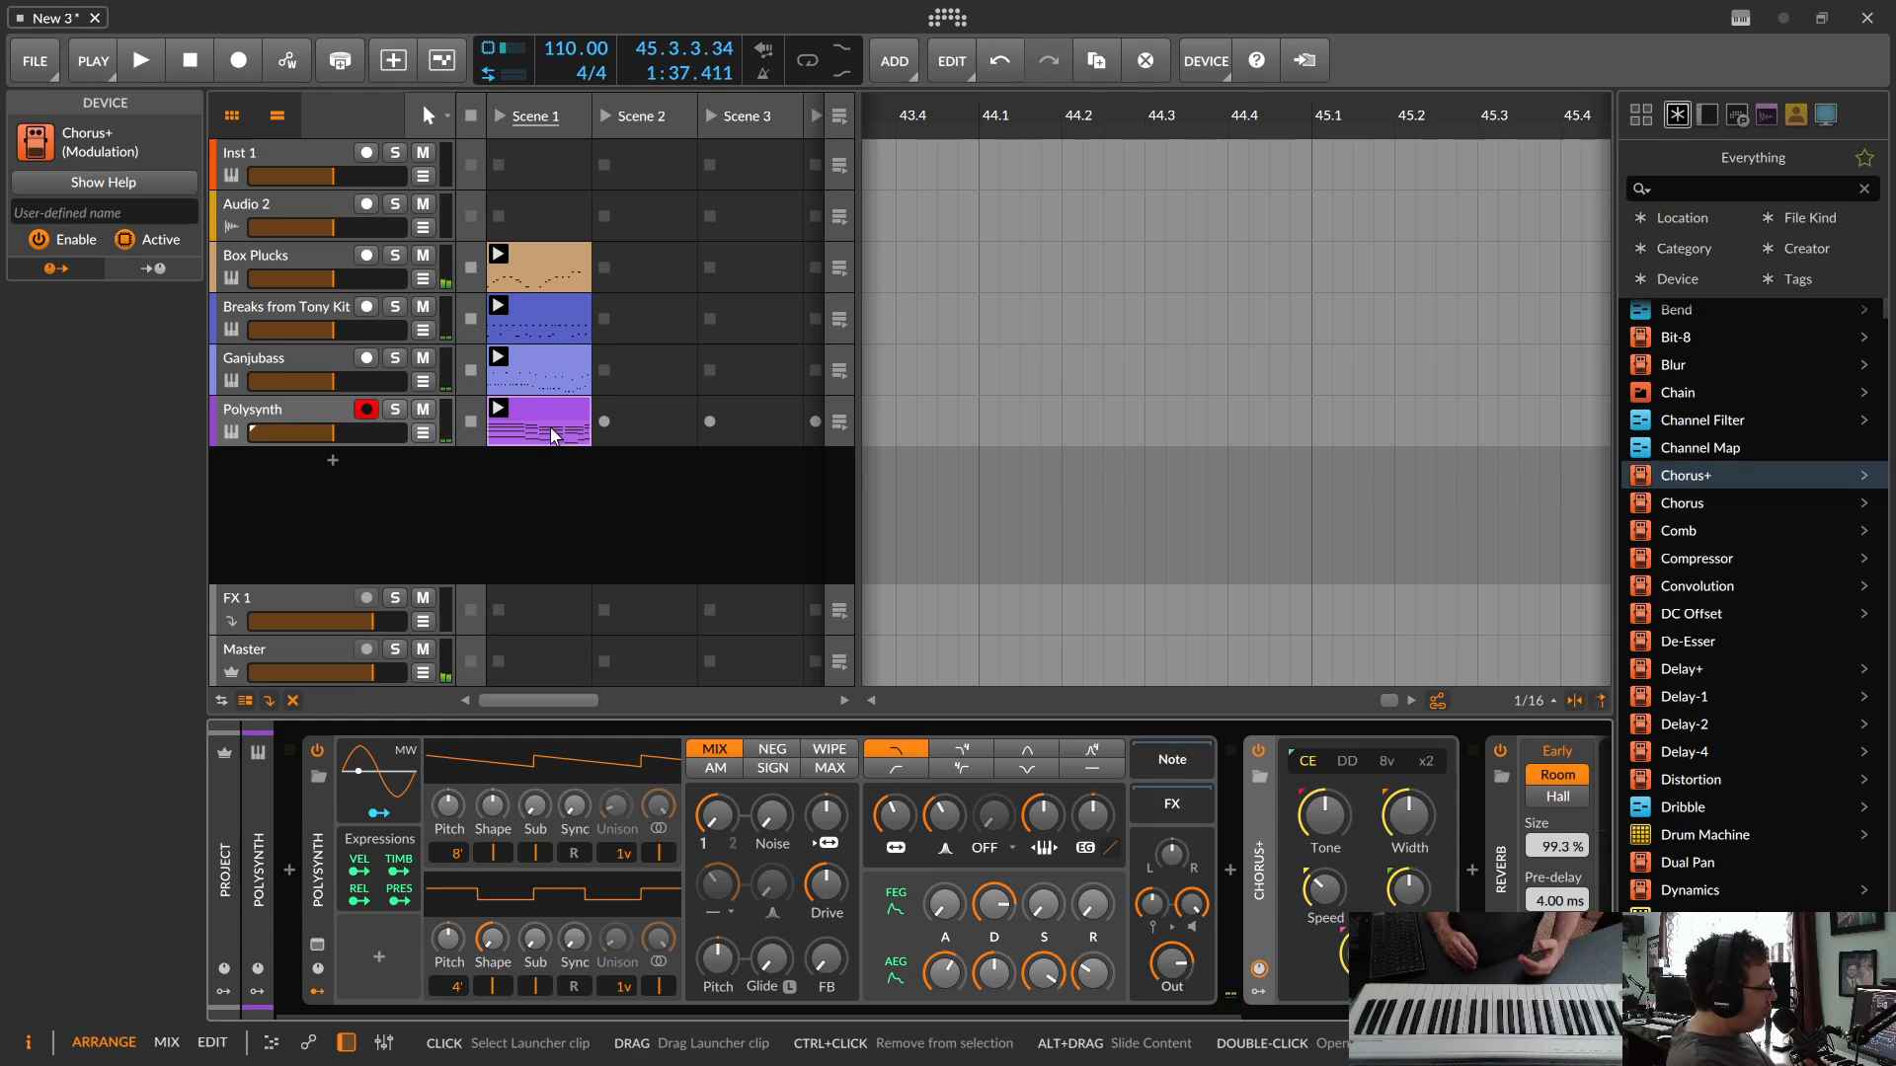